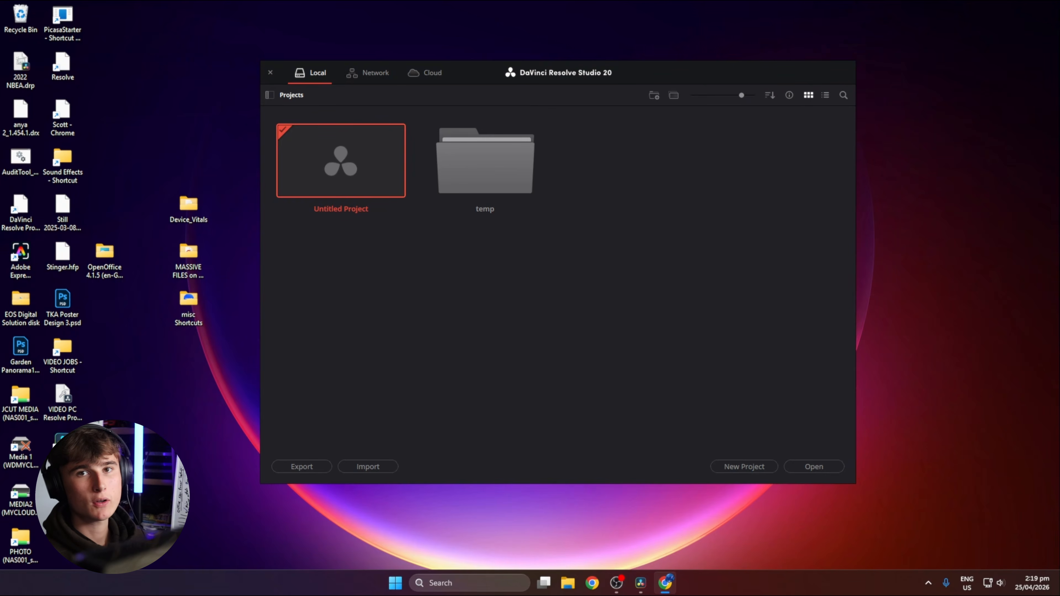
# Start a new local project and enter the name "Test example Project.".
pyautogui.moveTo(625, 72); pyautogui.dragTo(638, 69)
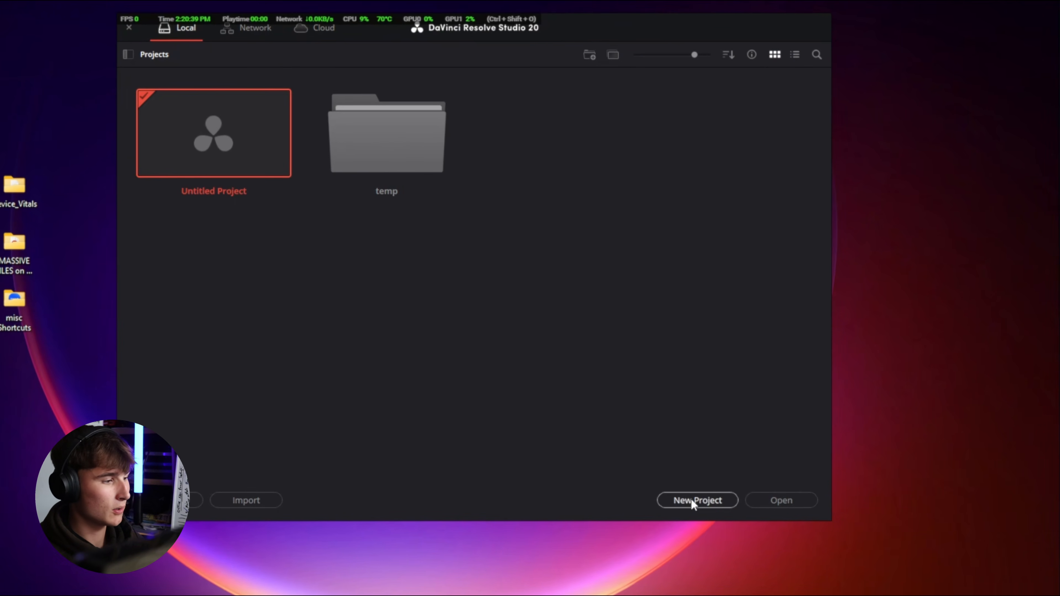
pyautogui.click(696, 501)
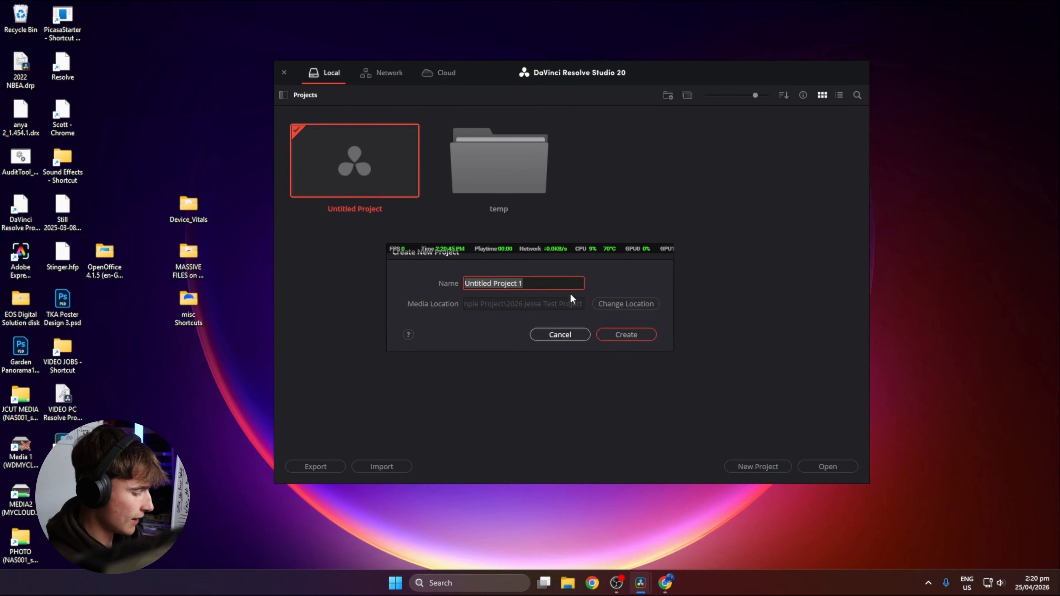
pyautogui.write('Test examp')
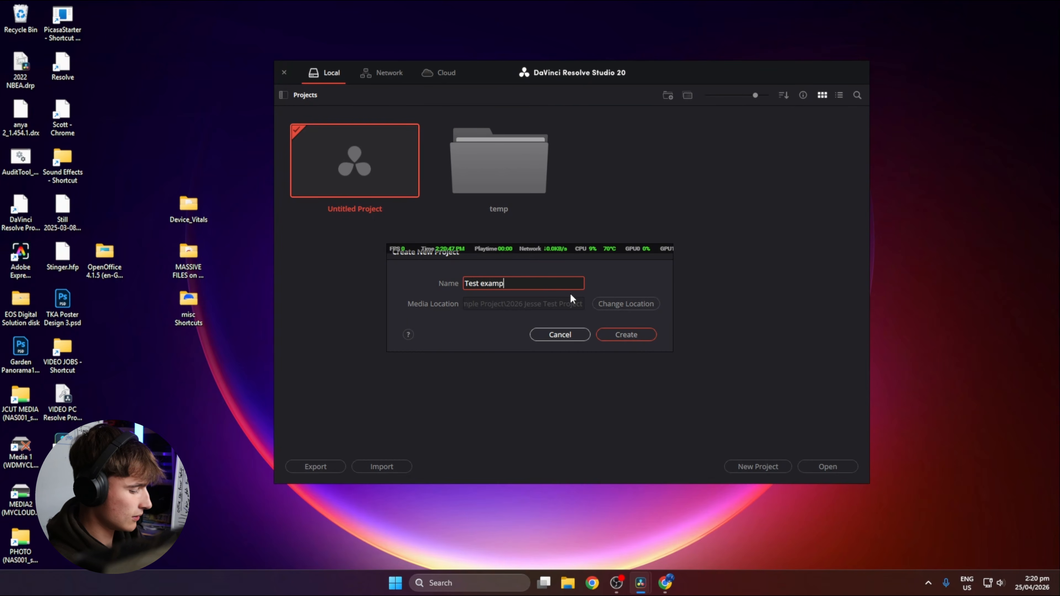
pyautogui.write('le Project')
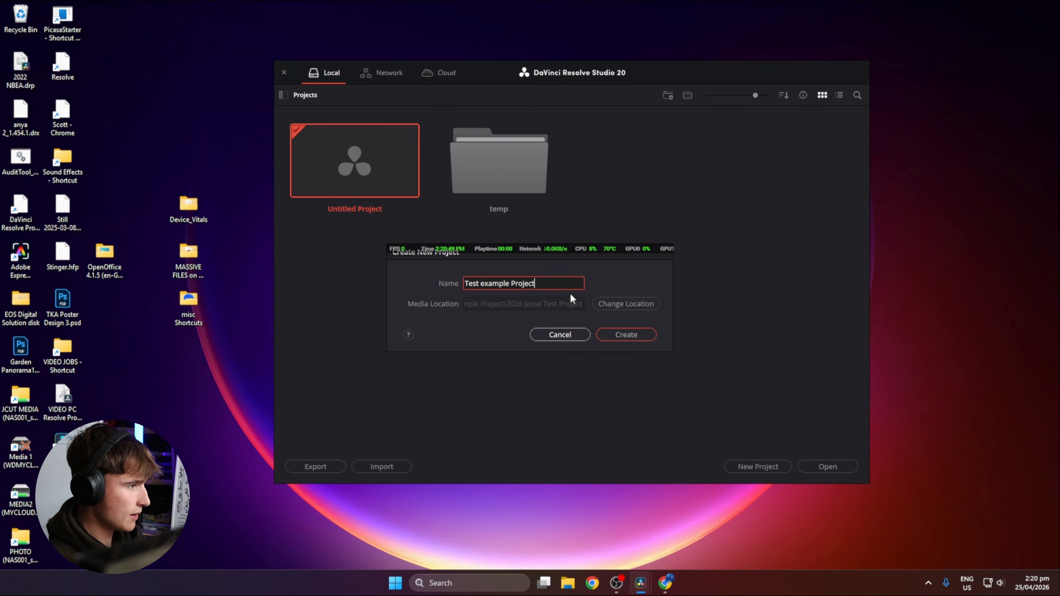
pyautogui.write('.')
pyautogui.moveTo(551, 257); pyautogui.dragTo(581, 252)
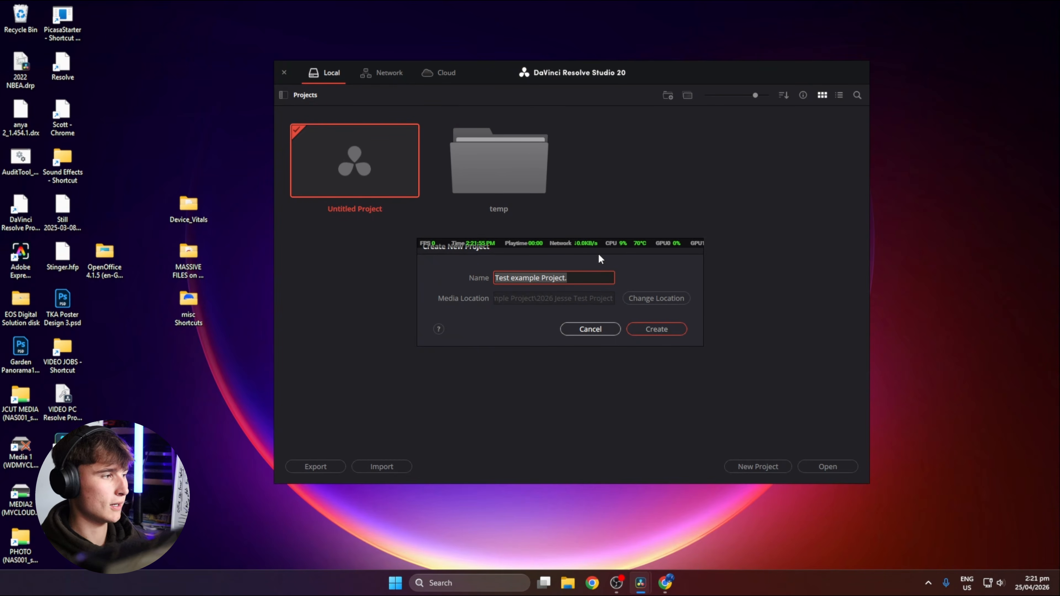
pyautogui.moveTo(558, 248); pyautogui.dragTo(677, 252)
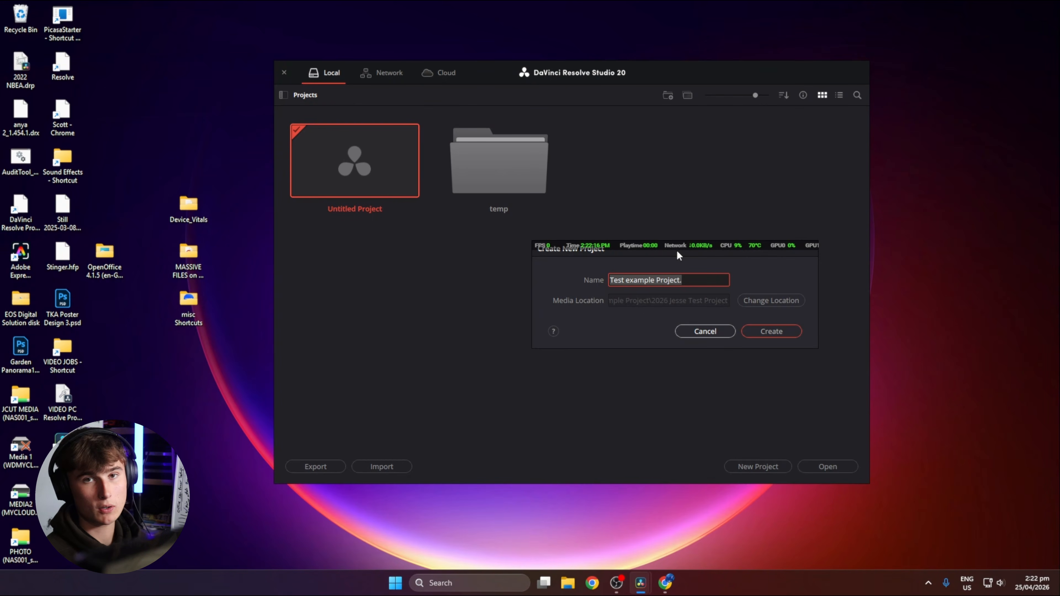
pyautogui.moveTo(647, 253); pyautogui.dragTo(554, 232)
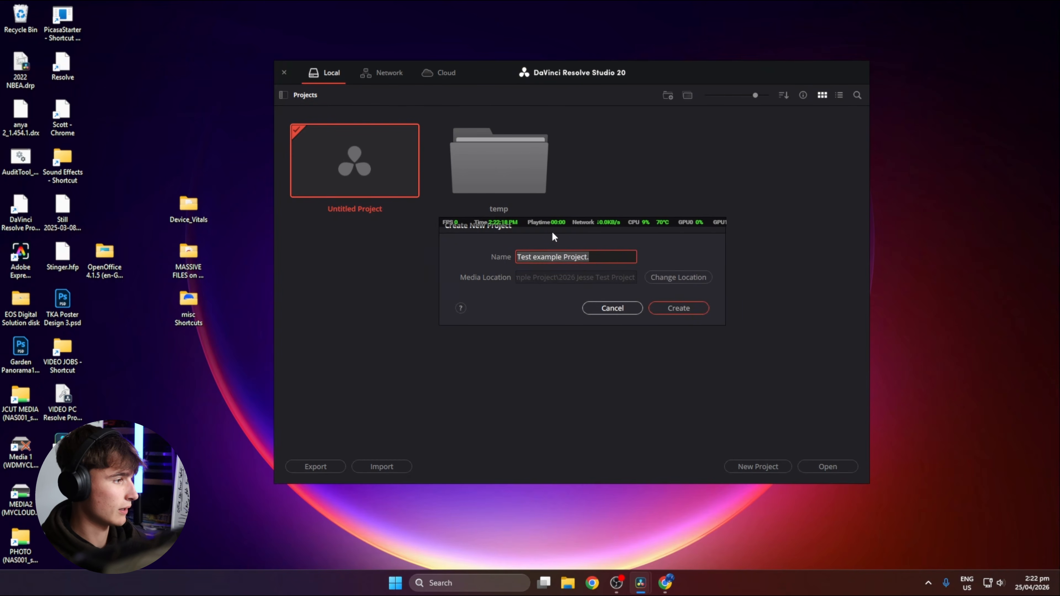
pyautogui.moveTo(625, 234)
pyautogui.mouseDown()
pyautogui.moveTo(641, 256)
pyautogui.moveTo(639, 236)
pyautogui.mouseUp()
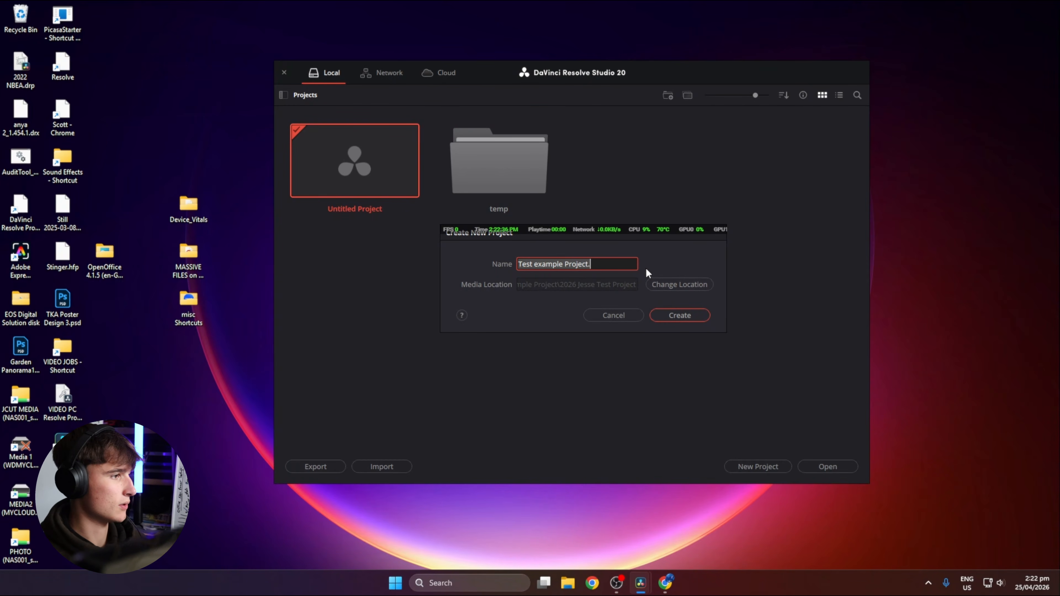
pyautogui.moveTo(613, 244); pyautogui.dragTo(611, 235)
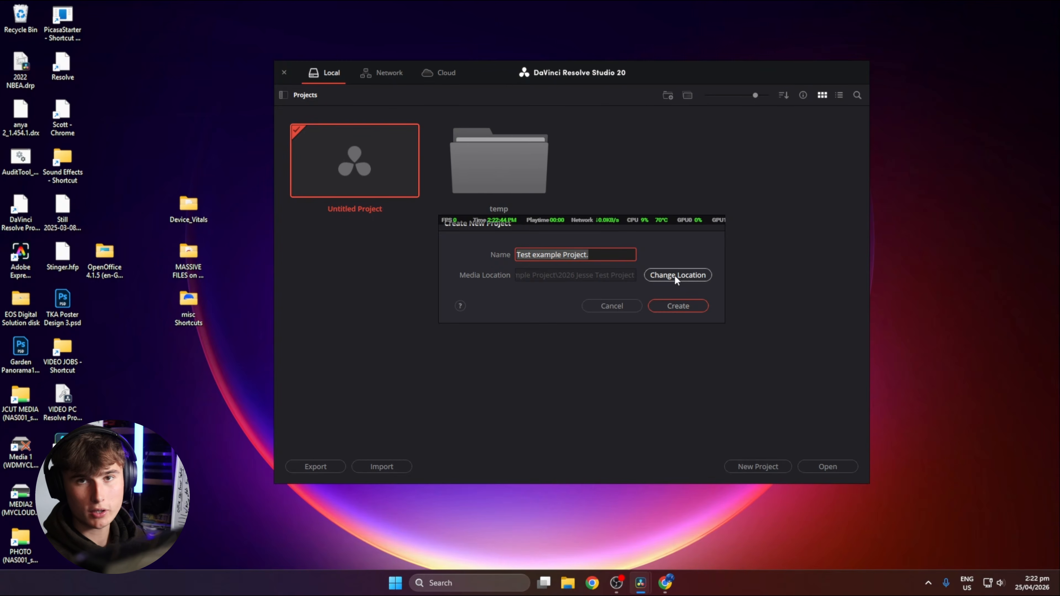
pyautogui.moveTo(643, 226); pyautogui.dragTo(655, 230)
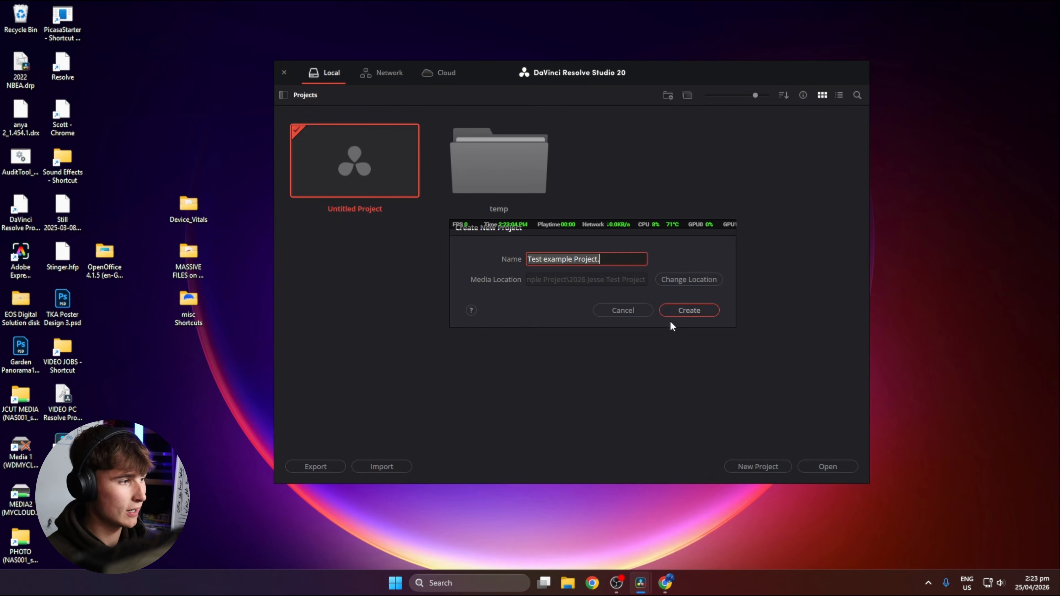
# Set the media location to the 2026 test project folder inside Example Project and create the project.
pyautogui.click(701, 280)
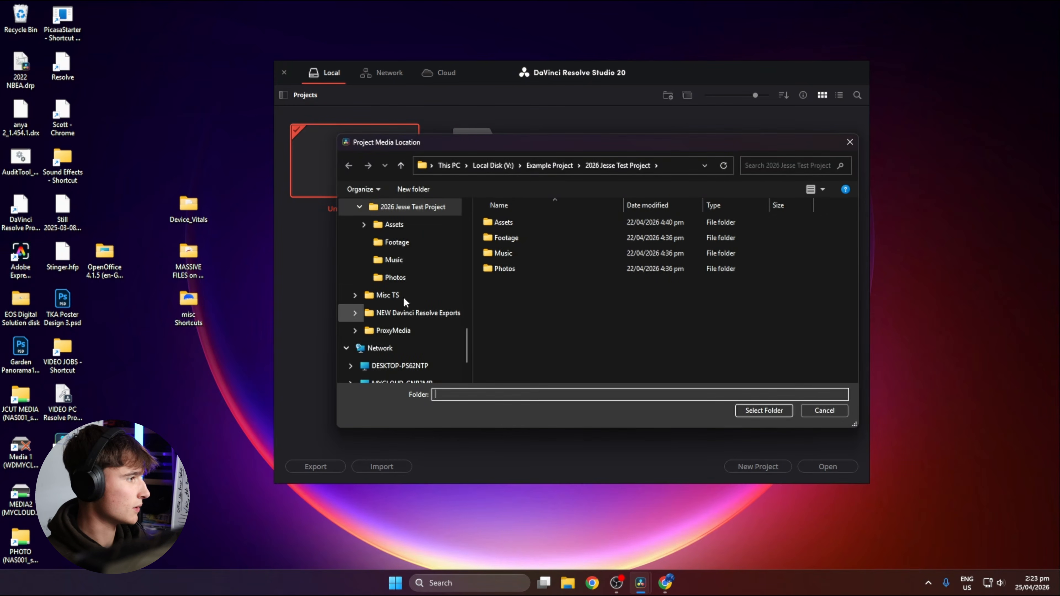
pyautogui.scroll(5, 404, 301)
pyautogui.scroll(-4, 412, 307)
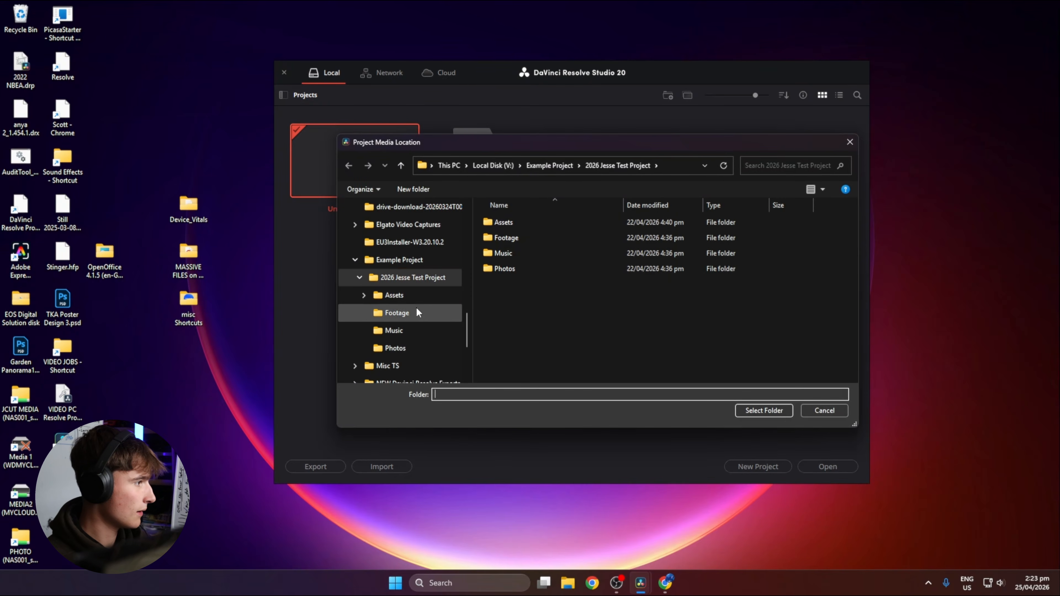
pyautogui.click(403, 279)
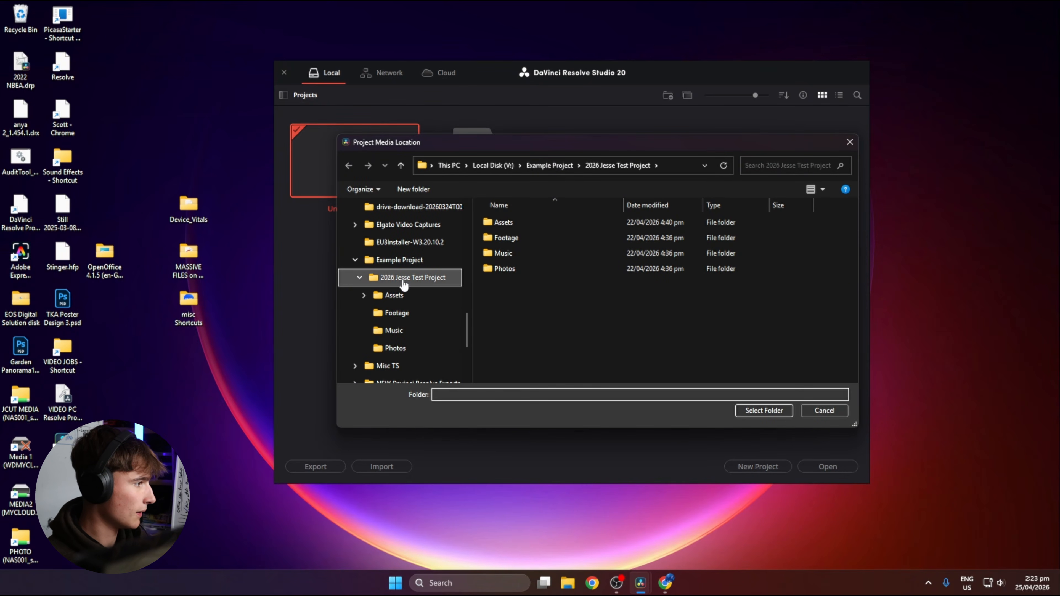
pyautogui.click(761, 411)
pyautogui.click(627, 338)
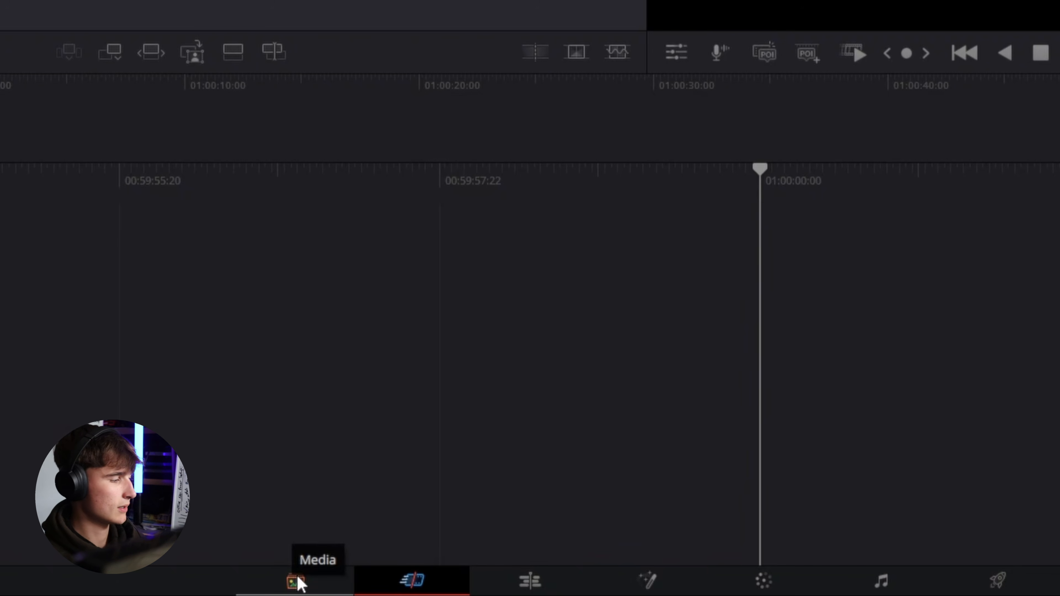
# Switch to the Edit page and turn off the dual-screen layout.
pyautogui.click(299, 584)
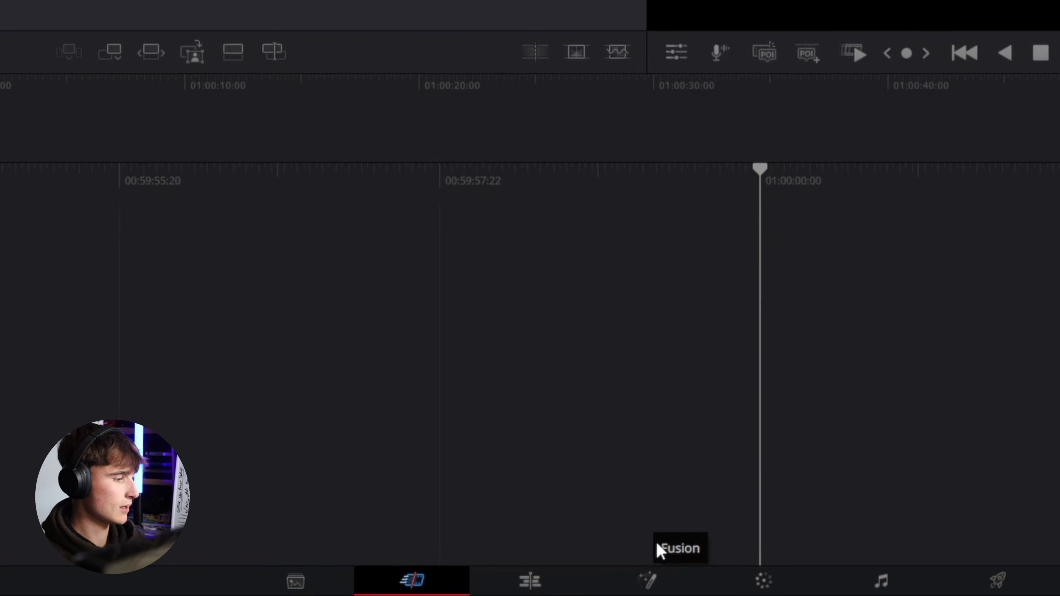
pyautogui.click(652, 579)
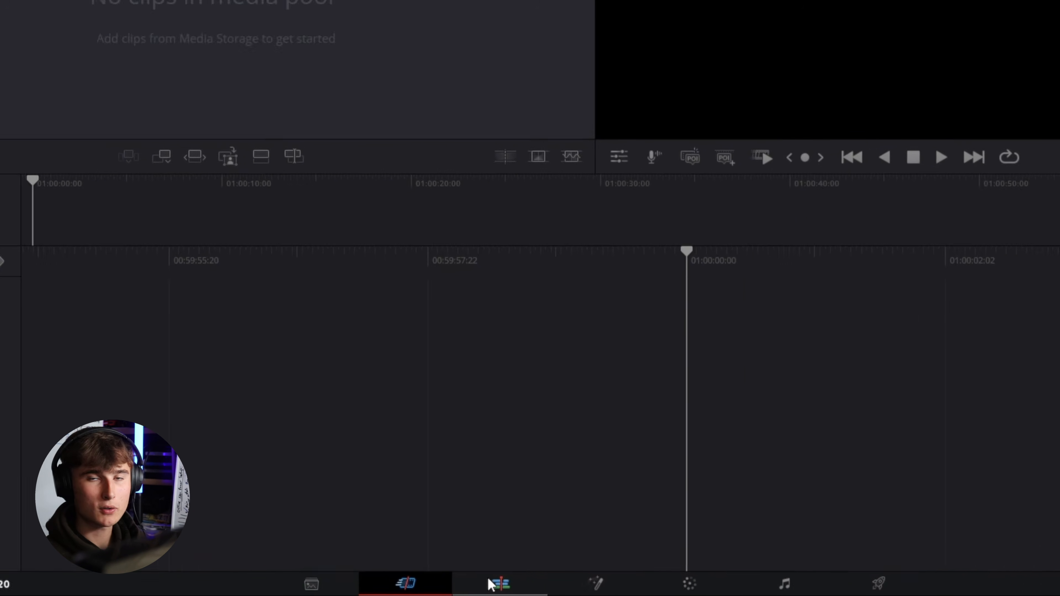
pyautogui.click(493, 584)
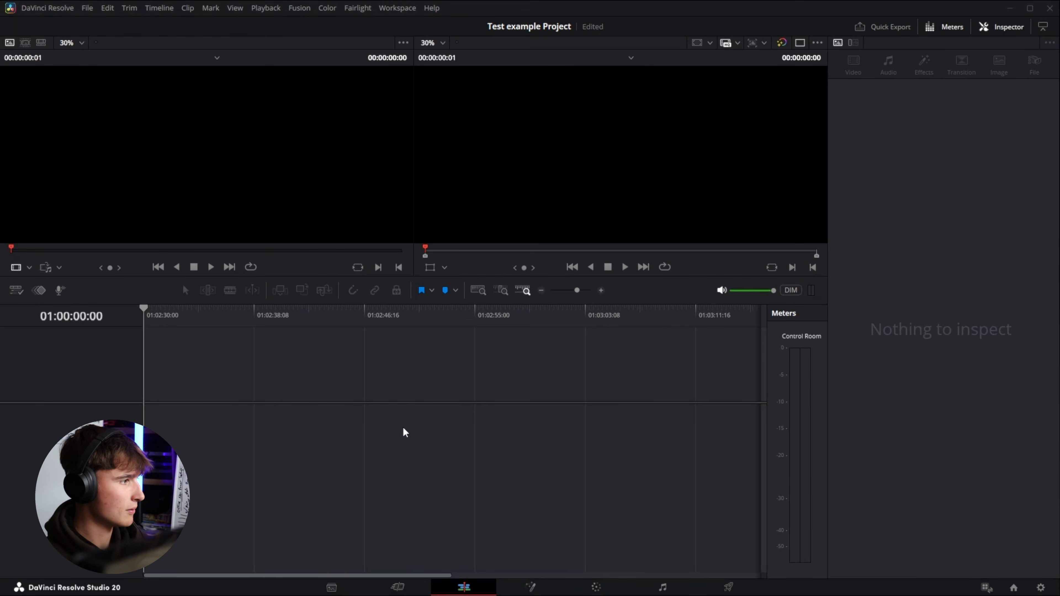
pyautogui.click(397, 8)
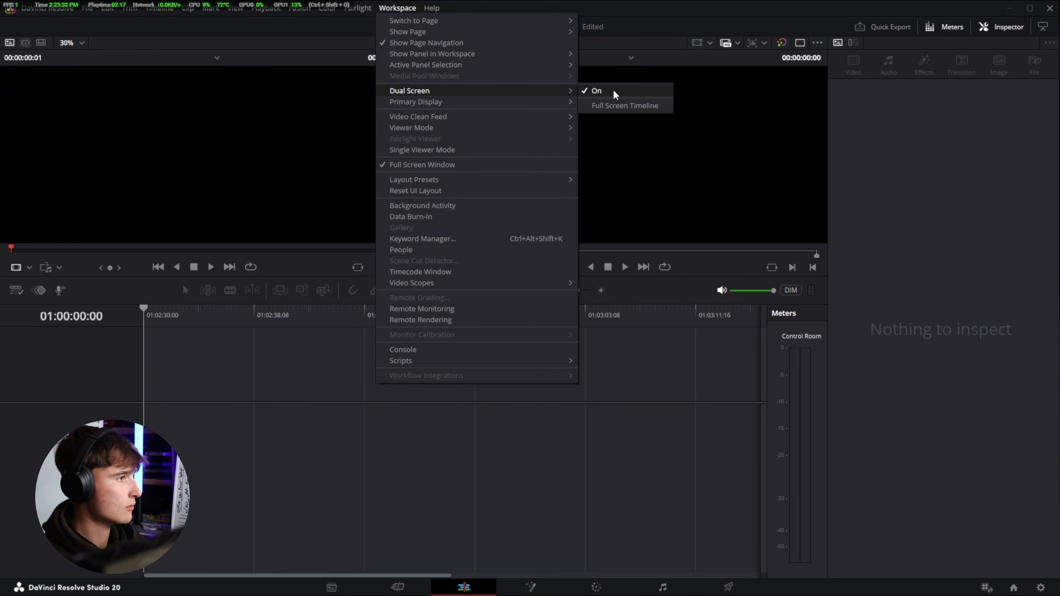
pyautogui.click(613, 95)
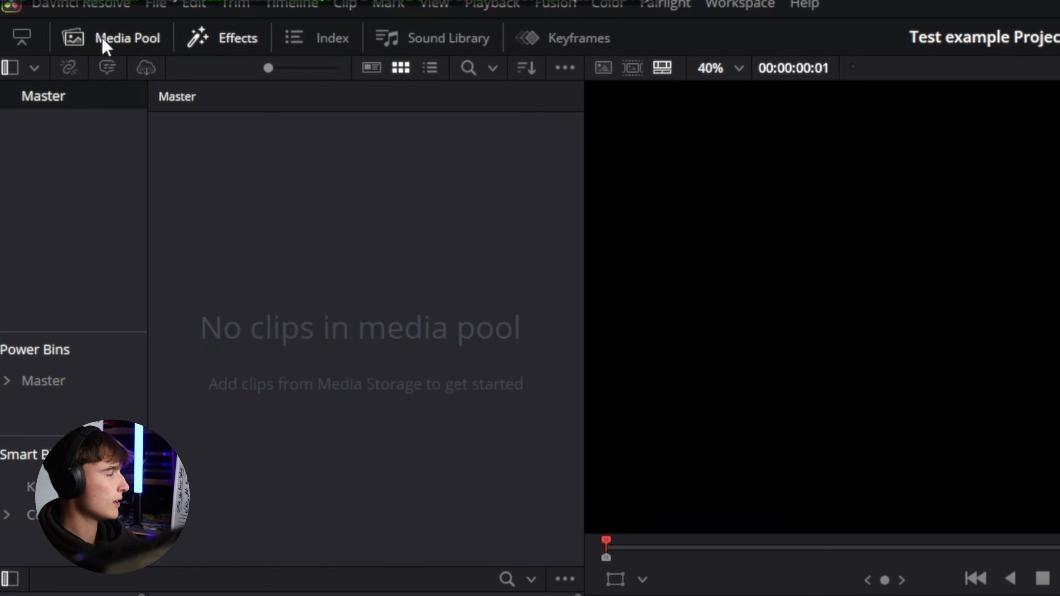
# Hide the Media Pool and show it again.
pyautogui.click(63, 30)
pyautogui.click(64, 29)
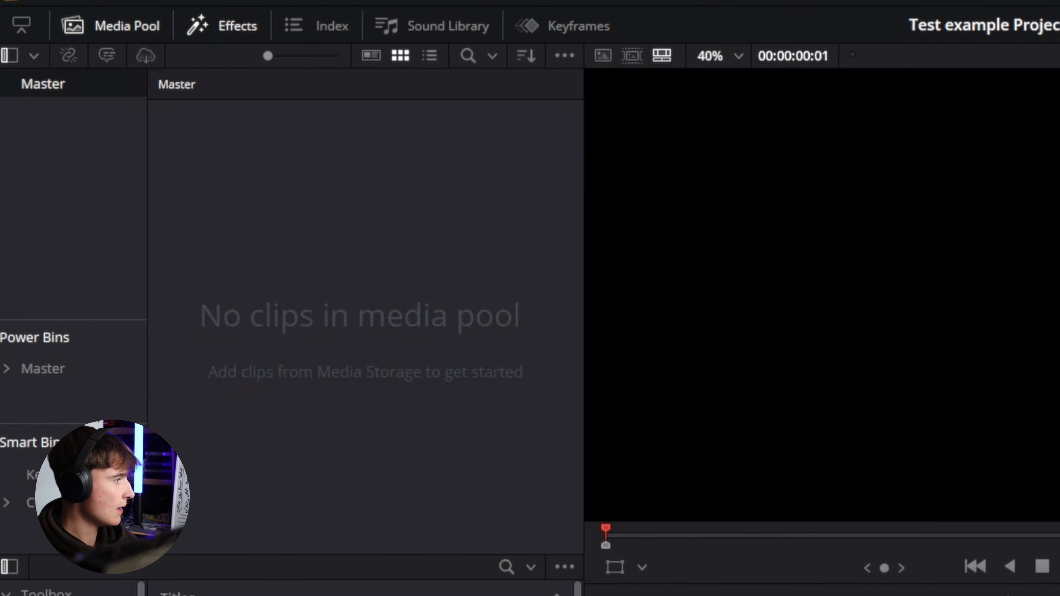
# Enlarge the category list of the effects library so its categories from Toolbox down to VST Effects fit.
pyautogui.scroll(-8, 314, 520)
pyautogui.scroll(10, 314, 521)
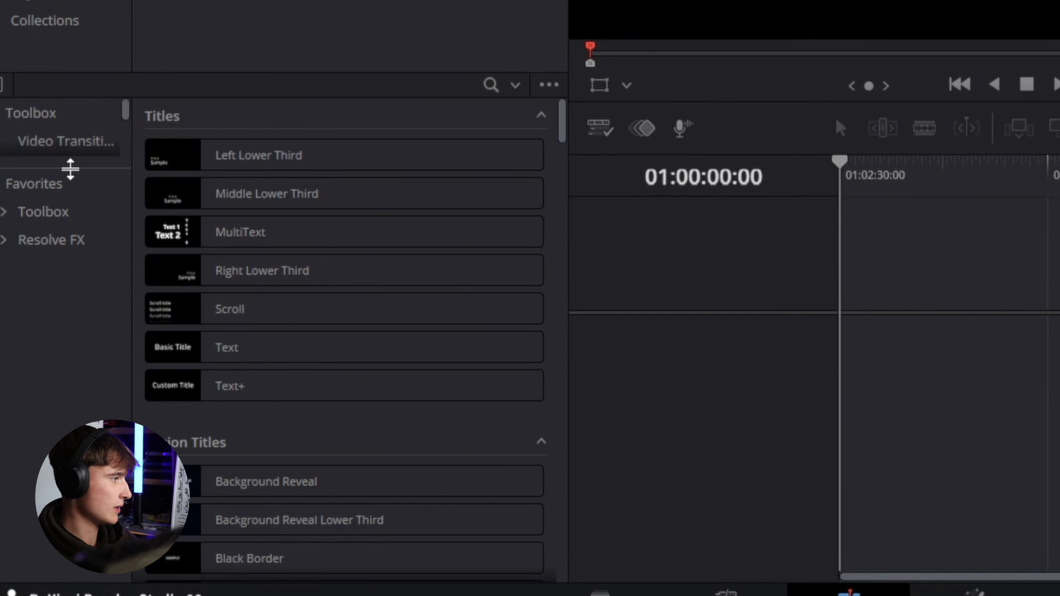
pyautogui.moveTo(70, 169); pyautogui.dragTo(67, 437)
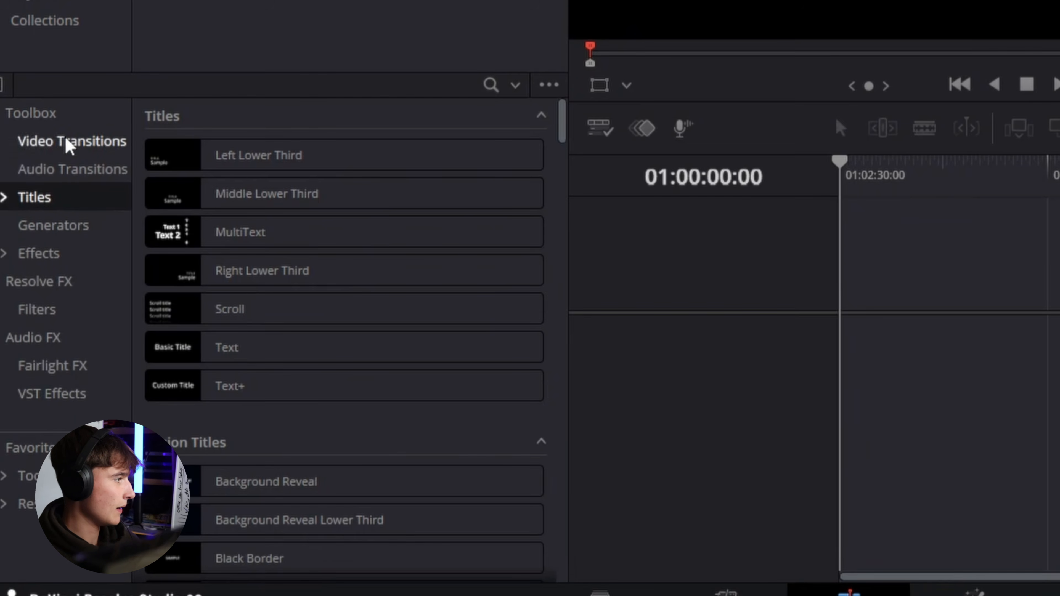
# Browse the effects library's Video Transitions, Generators, Titles and Audio Transitions categories and the complete Toolbox list.
pyautogui.click(67, 141)
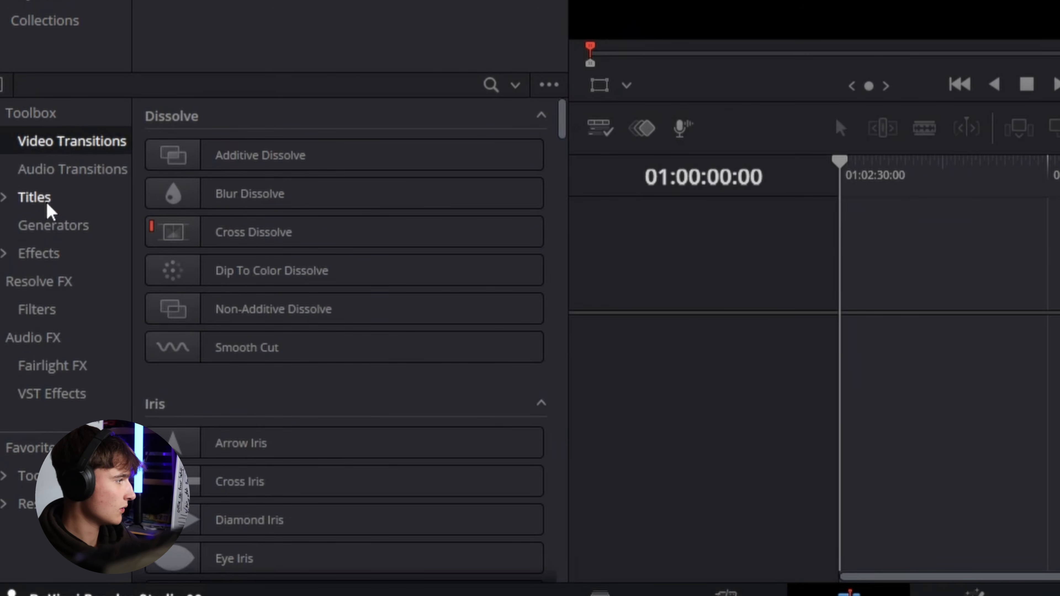
pyautogui.click(60, 228)
pyautogui.click(100, 201)
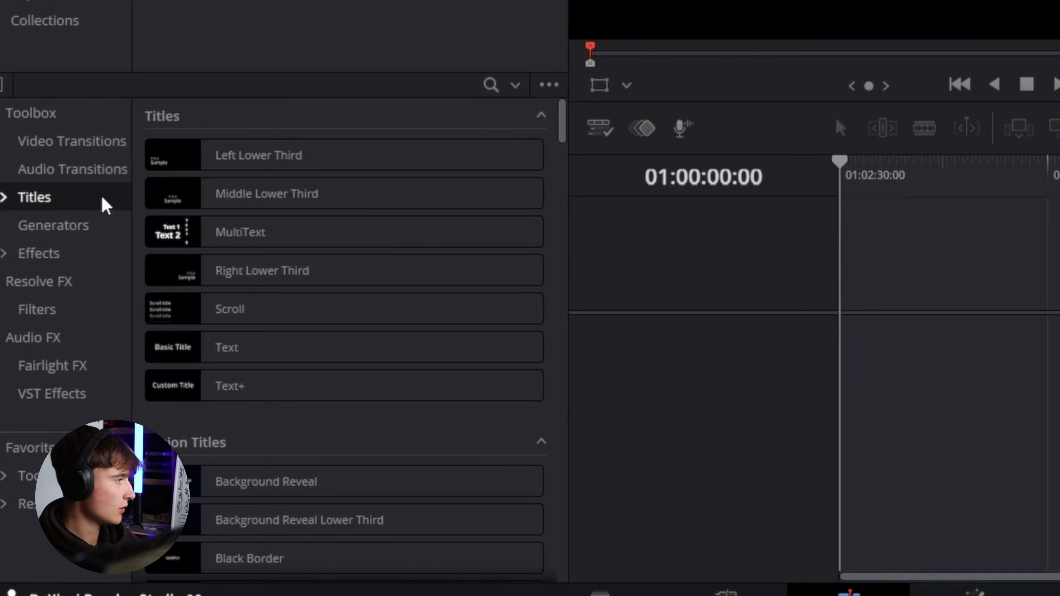
pyautogui.click(54, 171)
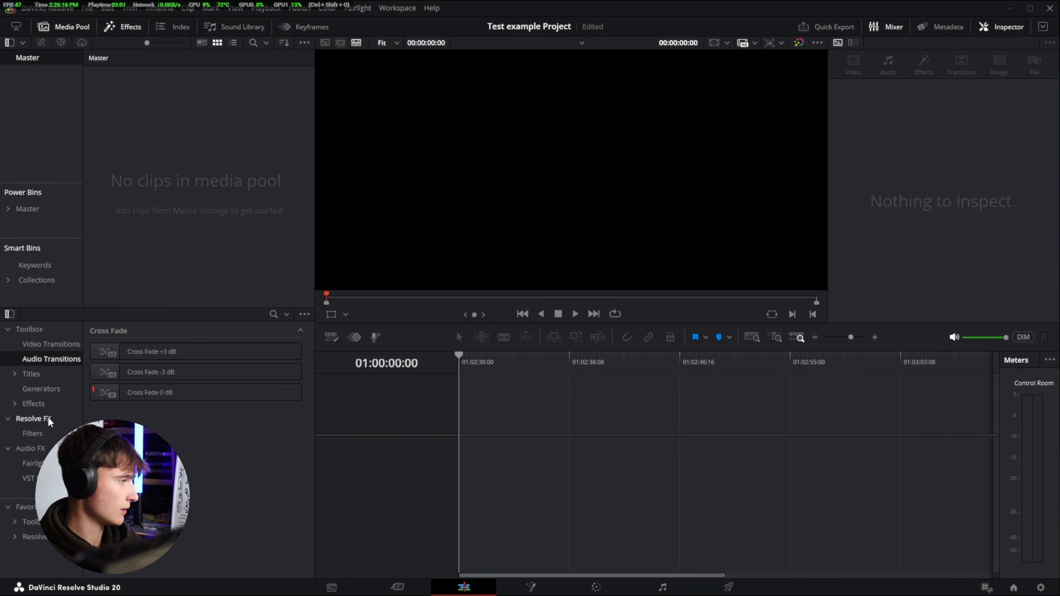
pyautogui.click(45, 343)
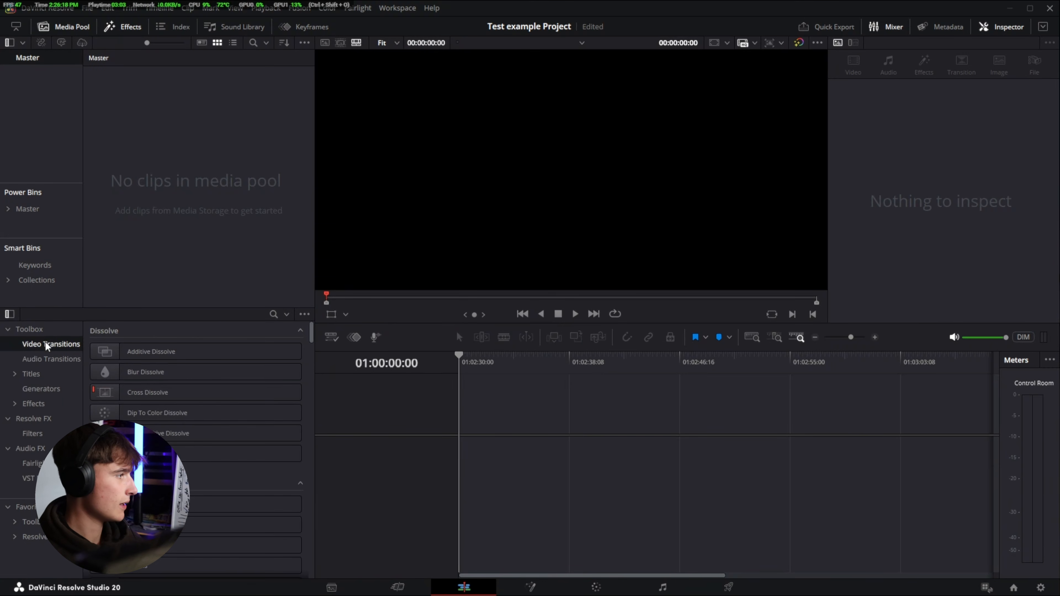
pyautogui.click(47, 330)
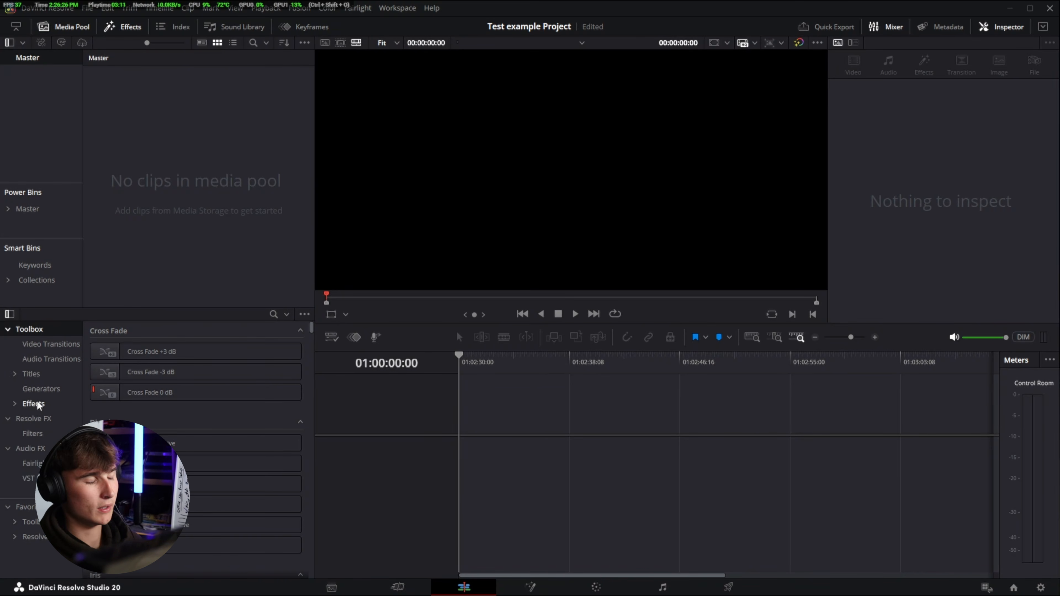
pyautogui.scroll(-3, 179, 411)
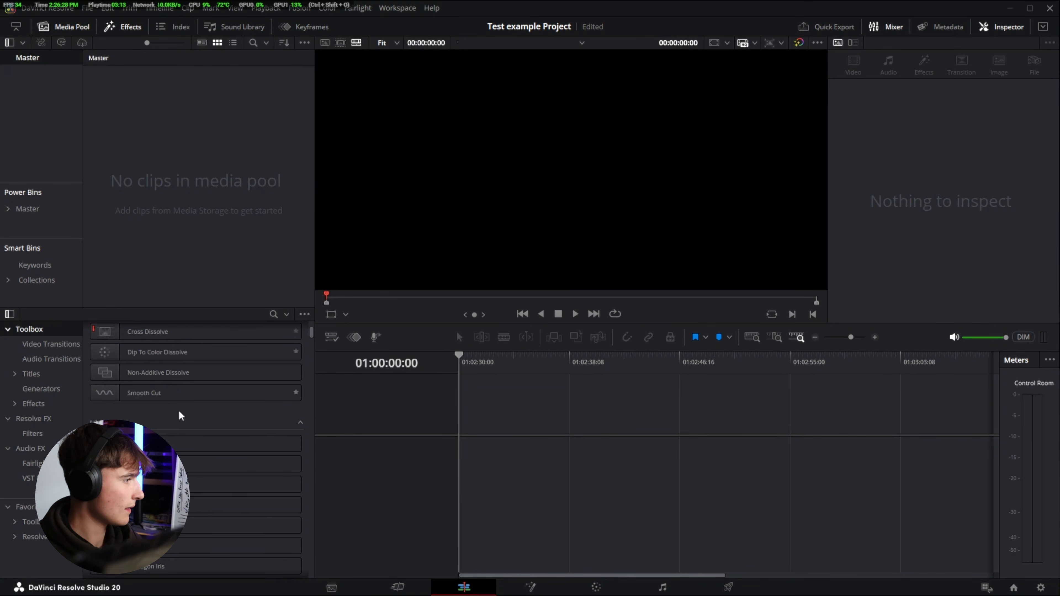
pyautogui.scroll(3, 180, 407)
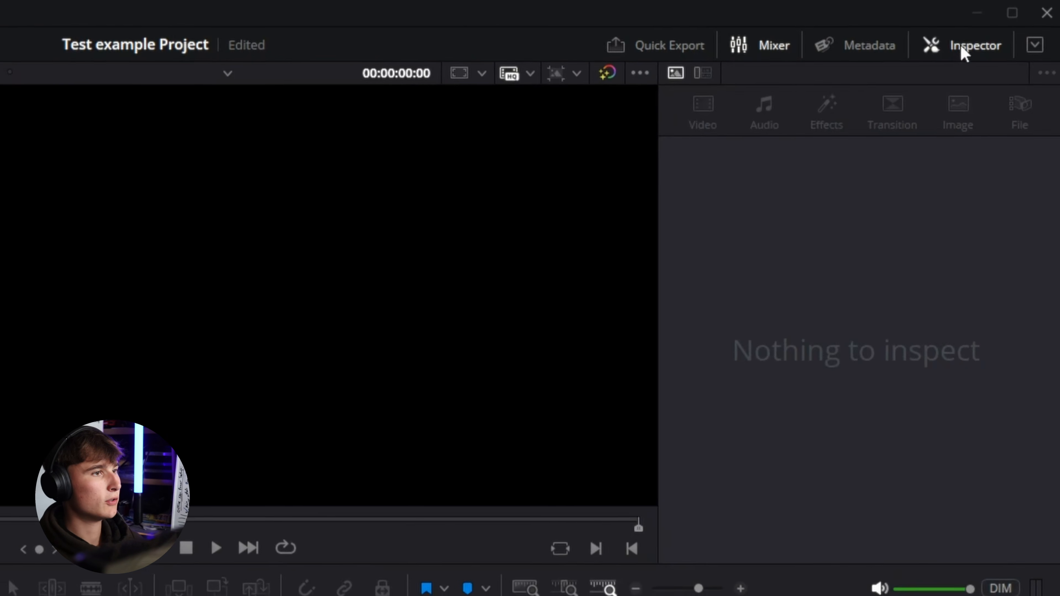
# Toggle the Inspector off and on, ending with it shown.
pyautogui.click(1002, 30)
pyautogui.click(964, 49)
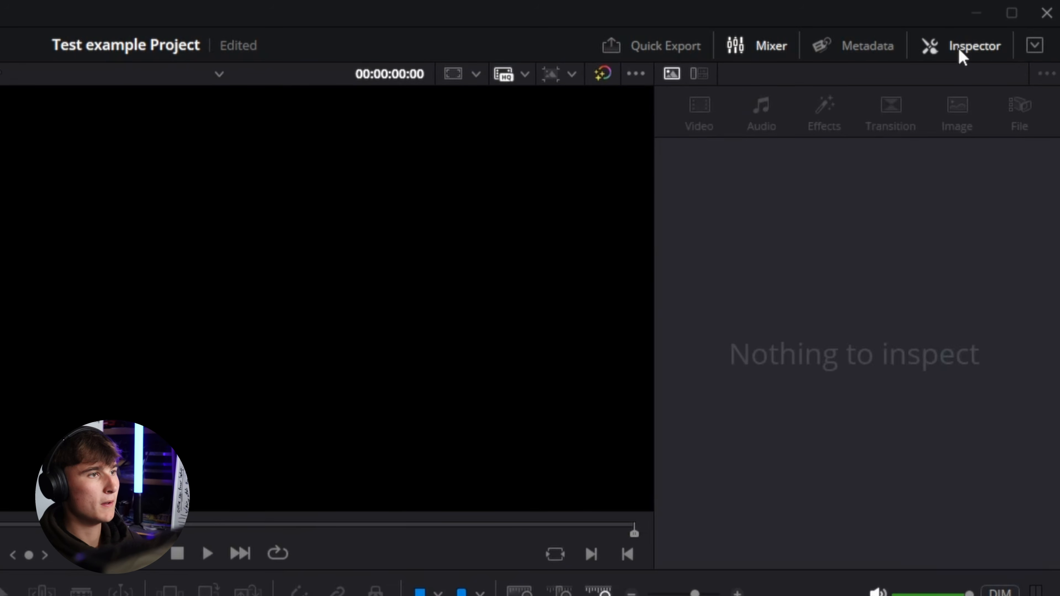
pyautogui.click(961, 54)
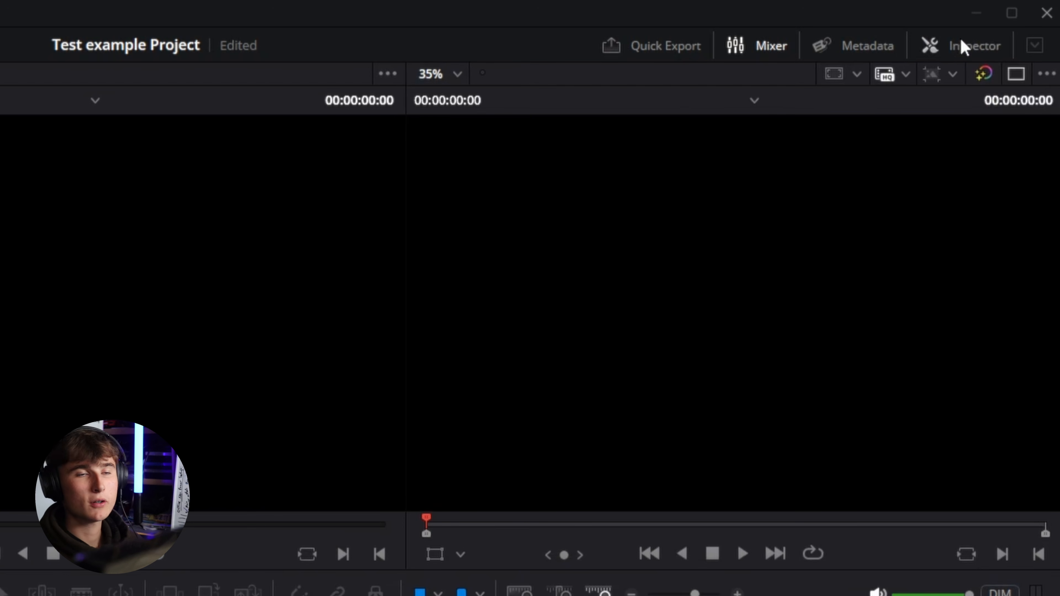
pyautogui.click(935, 46)
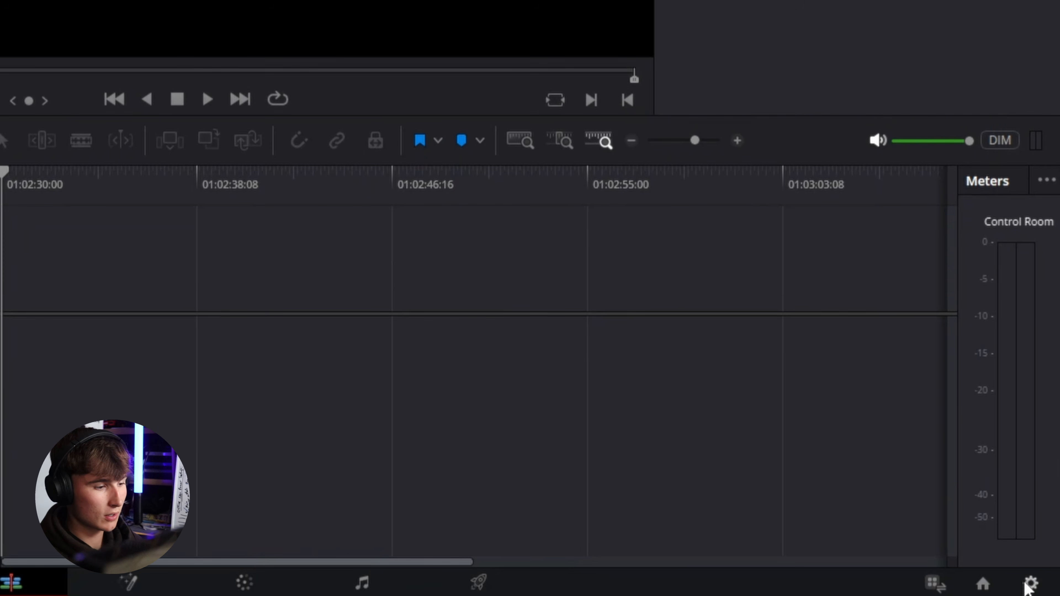
# Open the project settings and look through the available timeline resolutions in the master settings.
pyautogui.click(1031, 584)
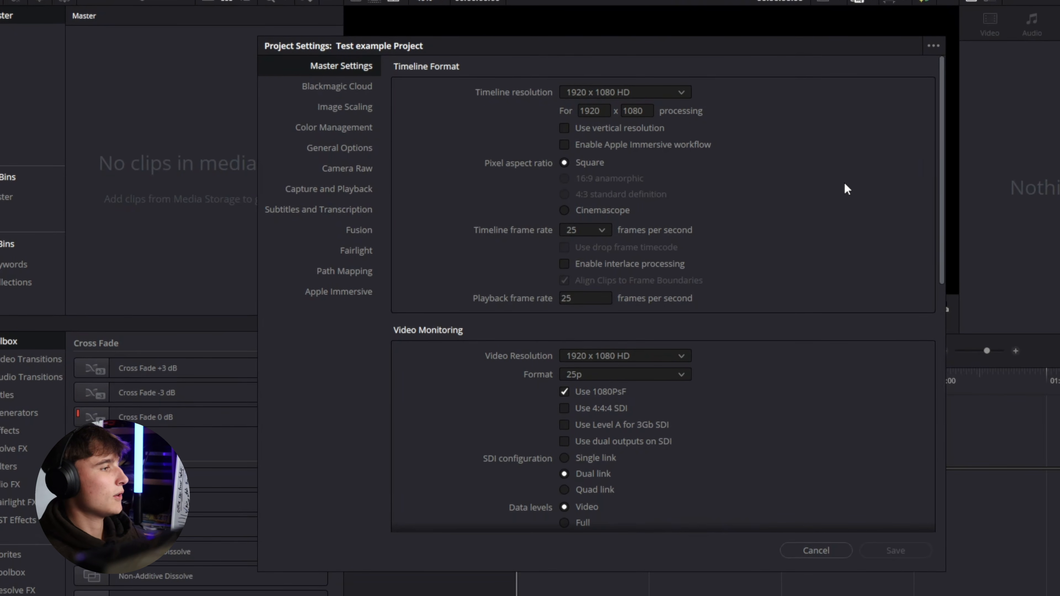
pyautogui.click(650, 96)
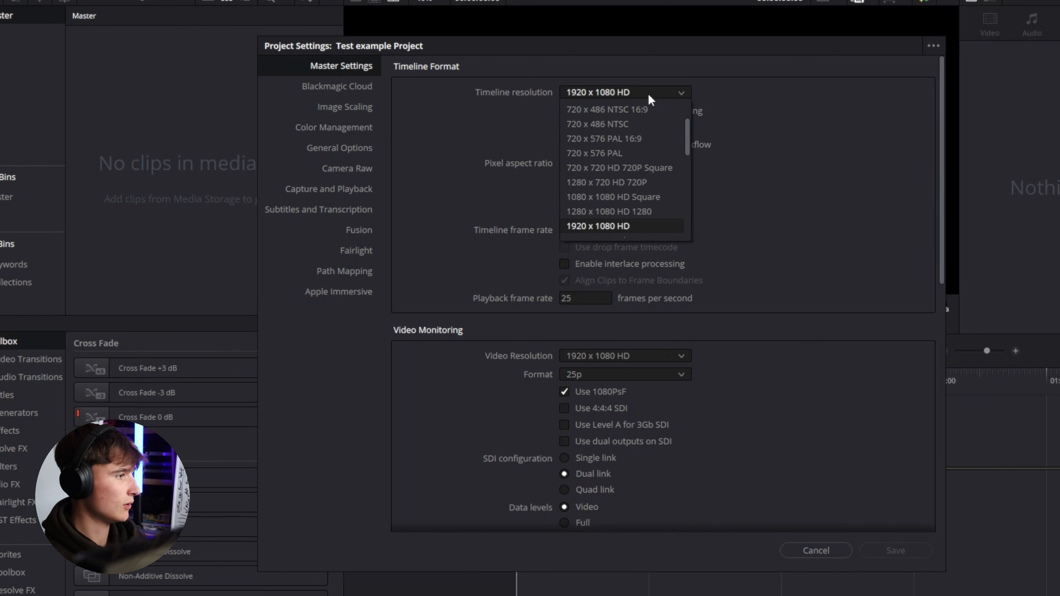
pyautogui.scroll(-2, 651, 138)
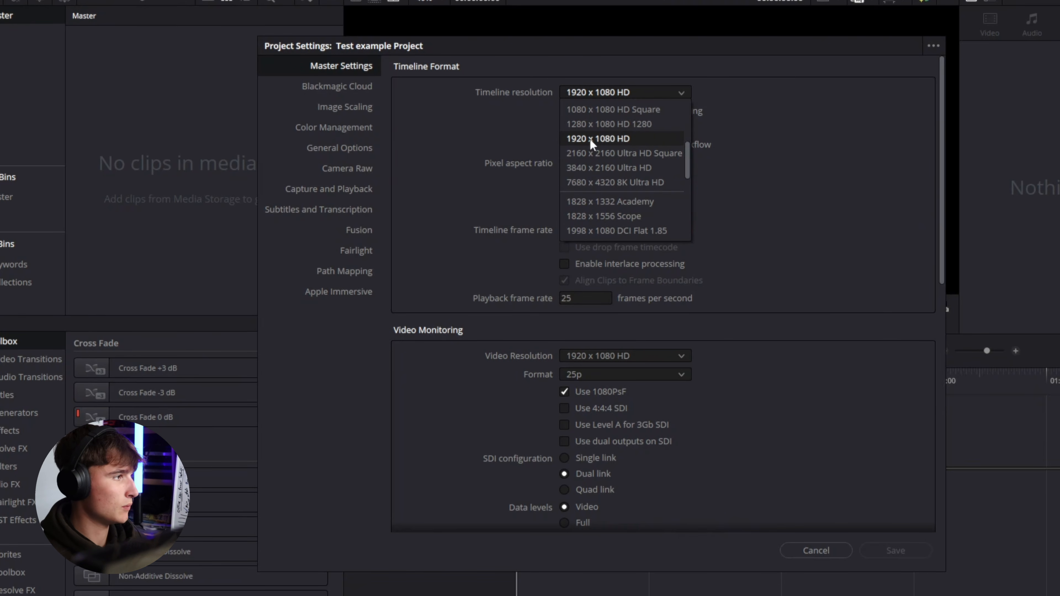
pyautogui.scroll(3, 665, 112)
pyautogui.scroll(-4, 643, 180)
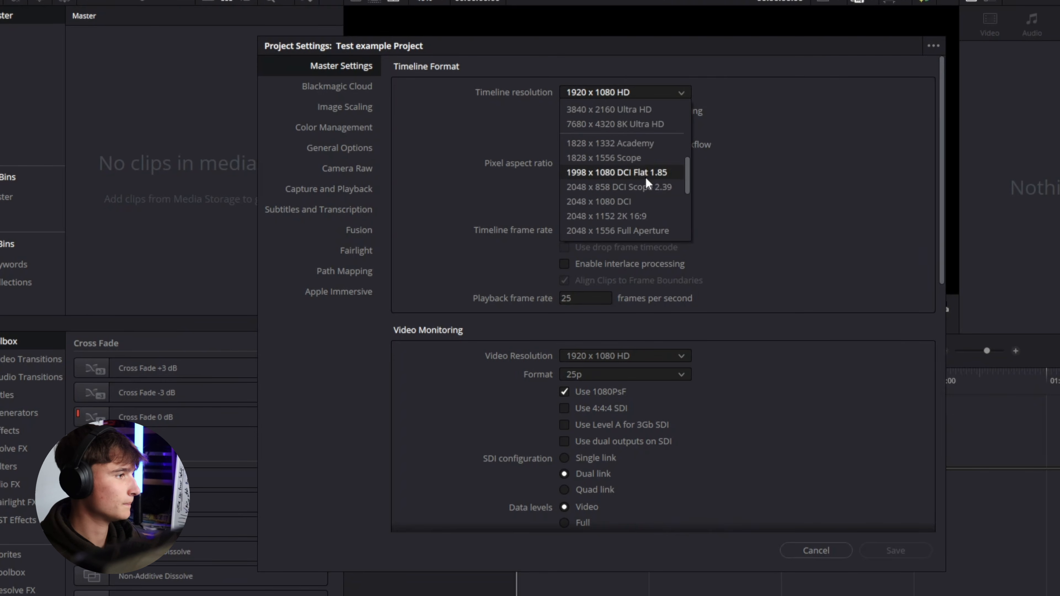
pyautogui.scroll(1, 627, 170)
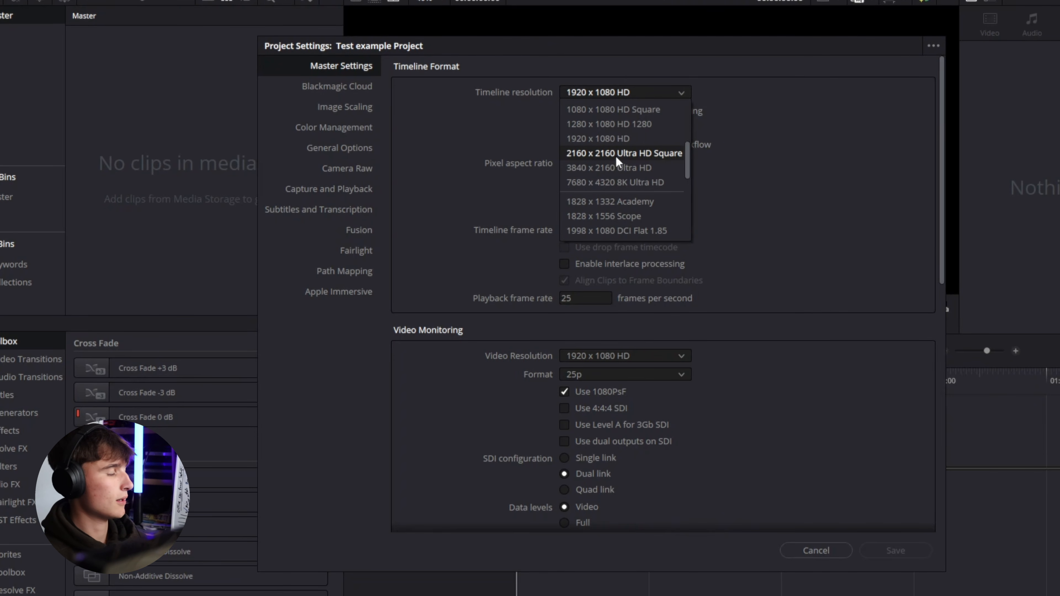
pyautogui.scroll(-5, 630, 166)
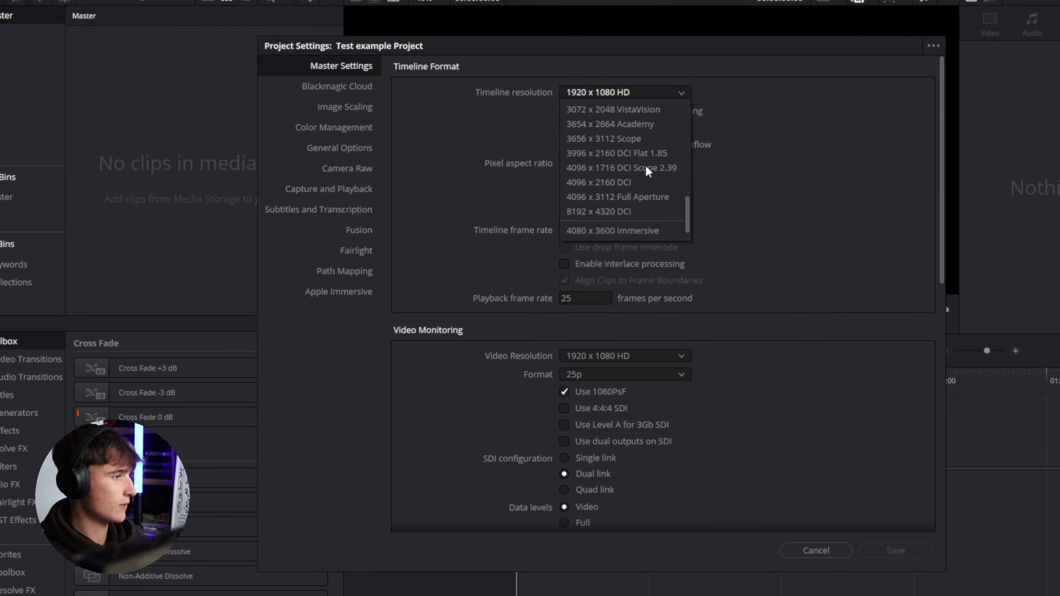
pyautogui.scroll(3, 647, 171)
pyautogui.click(800, 149)
pyautogui.click(630, 93)
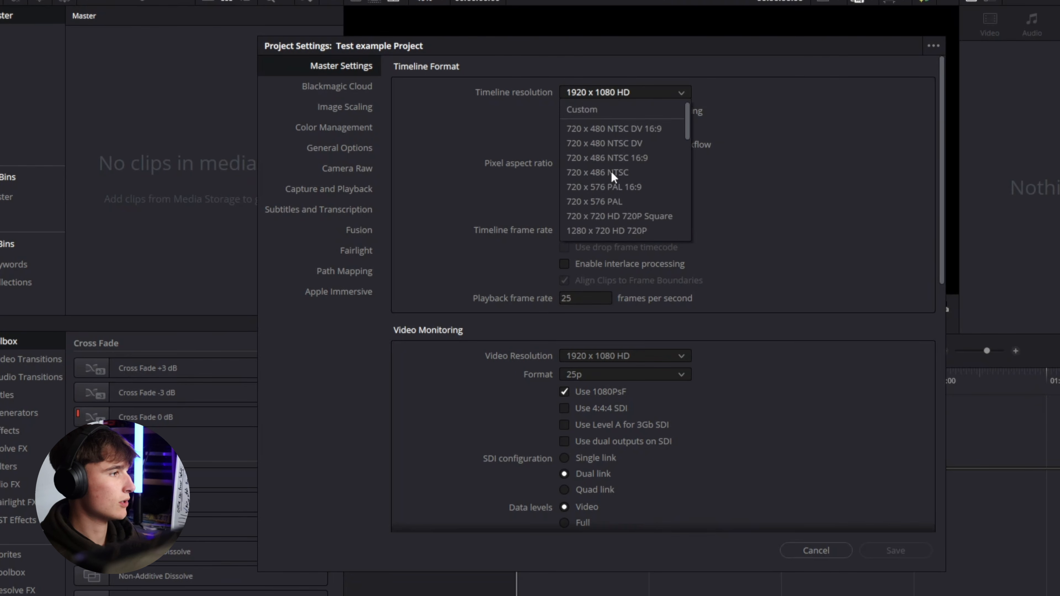
pyautogui.click(794, 171)
# Switch the timeline resolution to Custom and return it to 1920 x 1080 HD.
pyautogui.click(638, 95)
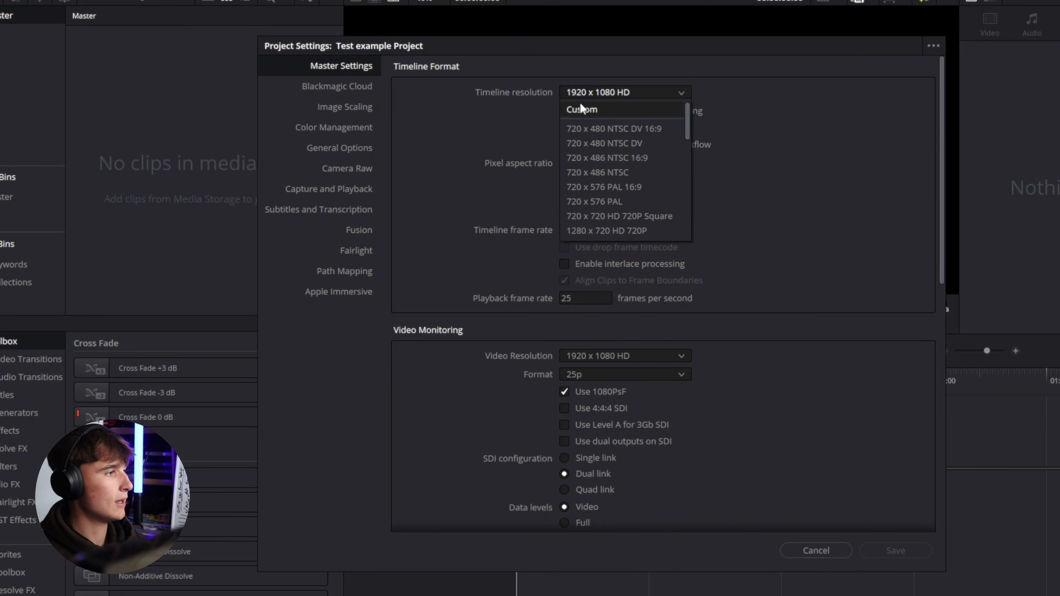
pyautogui.click(595, 122)
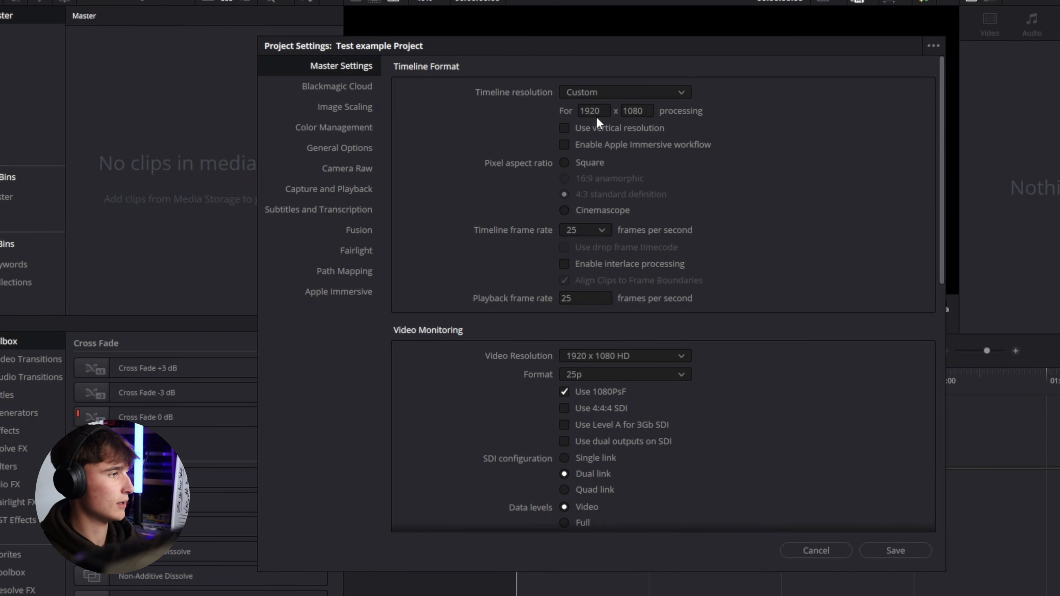
pyautogui.click(594, 94)
pyautogui.scroll(-3, 611, 231)
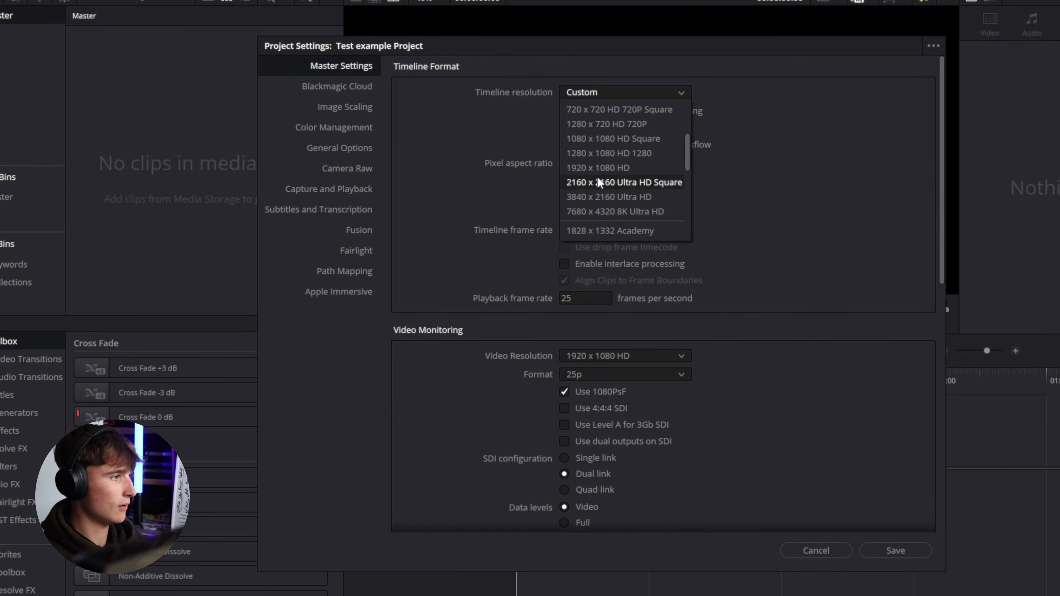
pyautogui.click(604, 171)
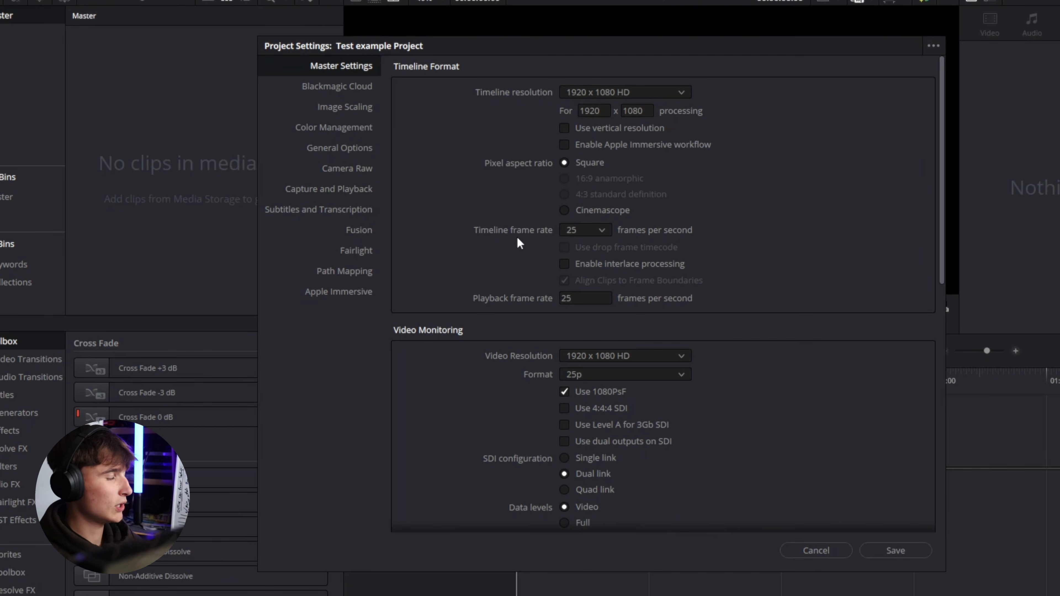
# Try a timeline frame rate of 24 frames per second and set it back to 25.
pyautogui.click(588, 230)
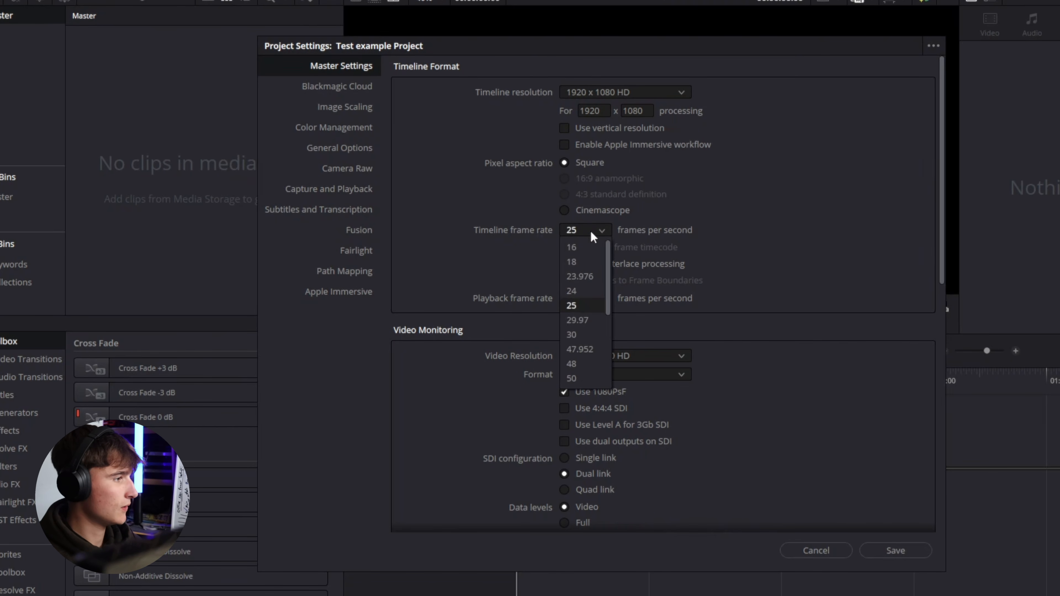
pyautogui.click(582, 292)
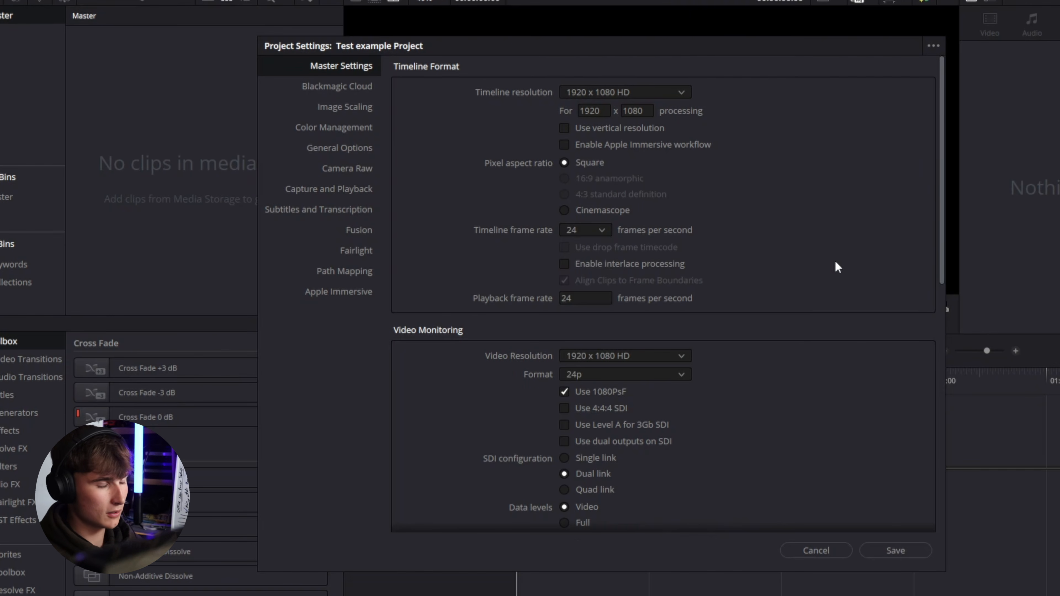
pyautogui.click(594, 232)
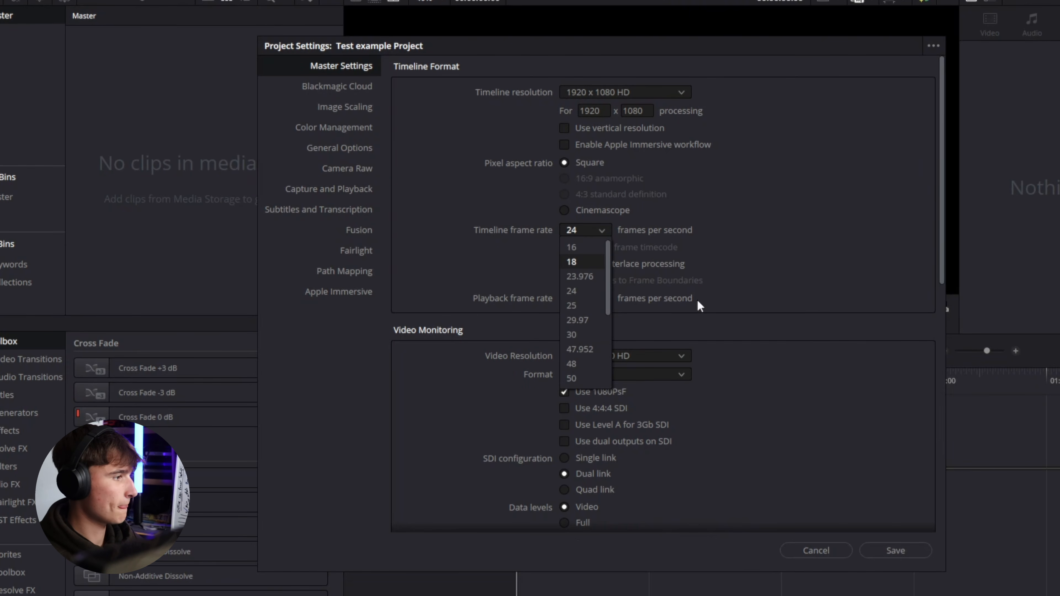
pyautogui.click(577, 307)
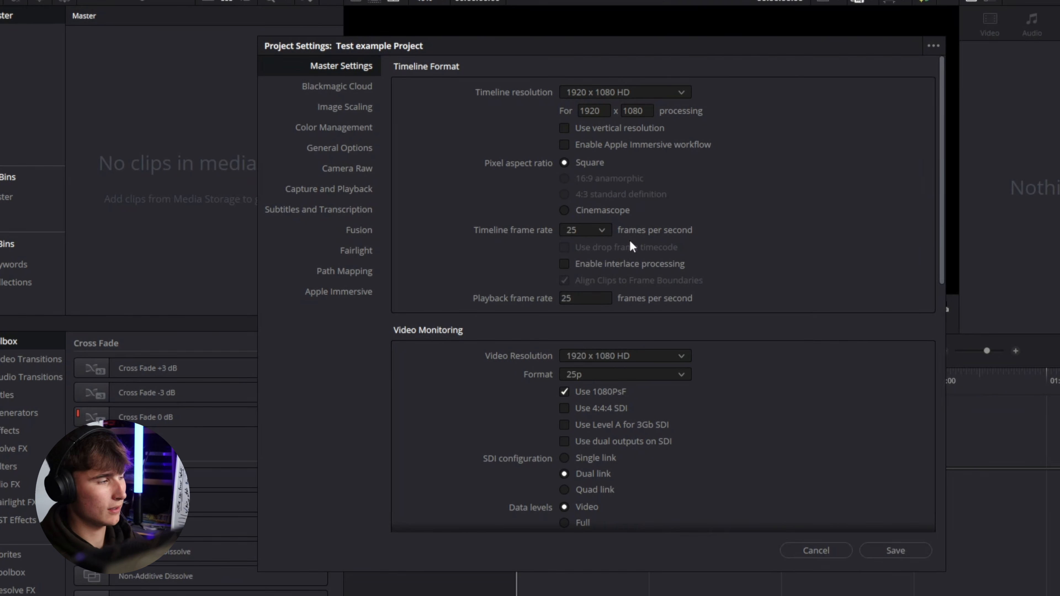
# Set the proxy media resolution to Quarter and the proxy media format to DNxHR LB.
pyautogui.scroll(-10, 617, 289)
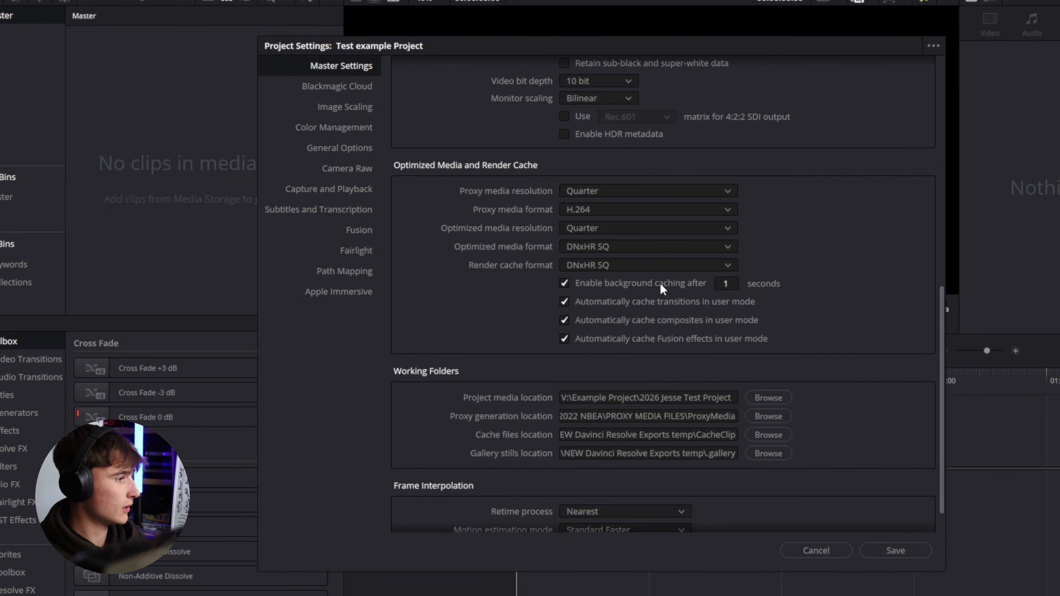
pyautogui.click(583, 193)
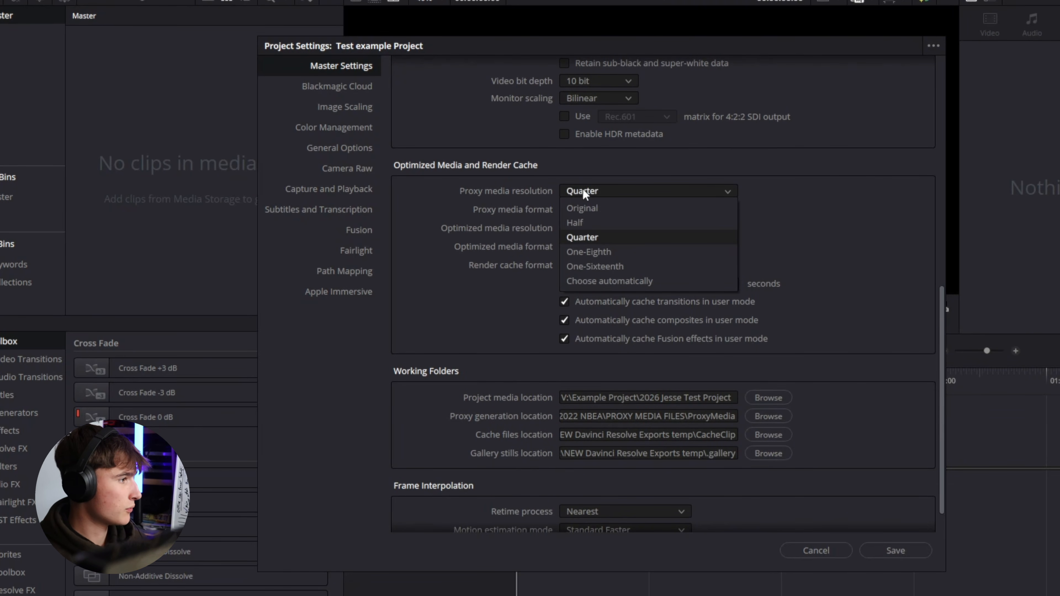
pyautogui.click(584, 238)
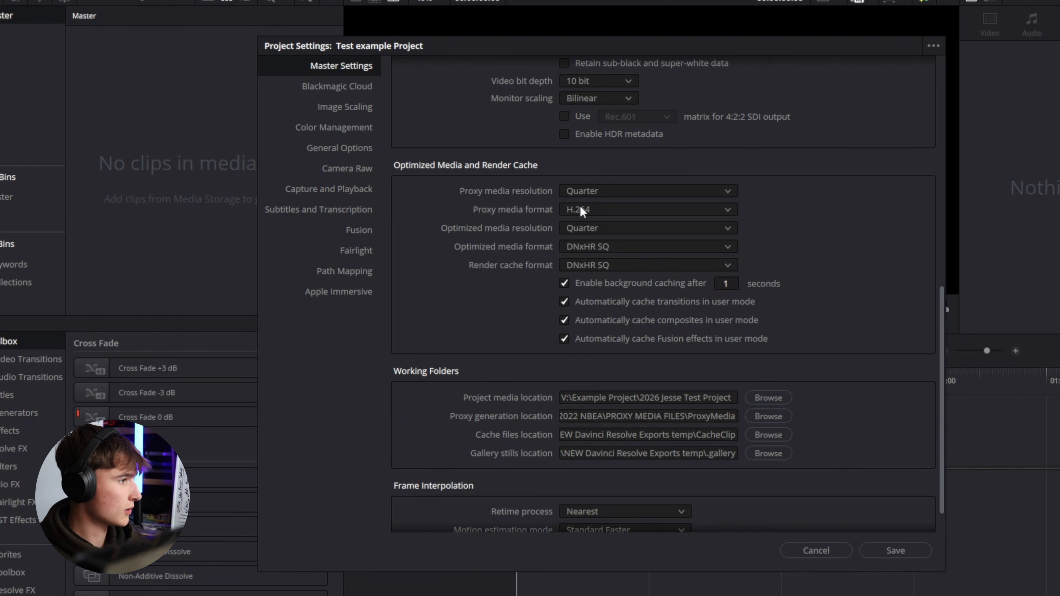
pyautogui.click(578, 209)
pyautogui.scroll(-1, 588, 263)
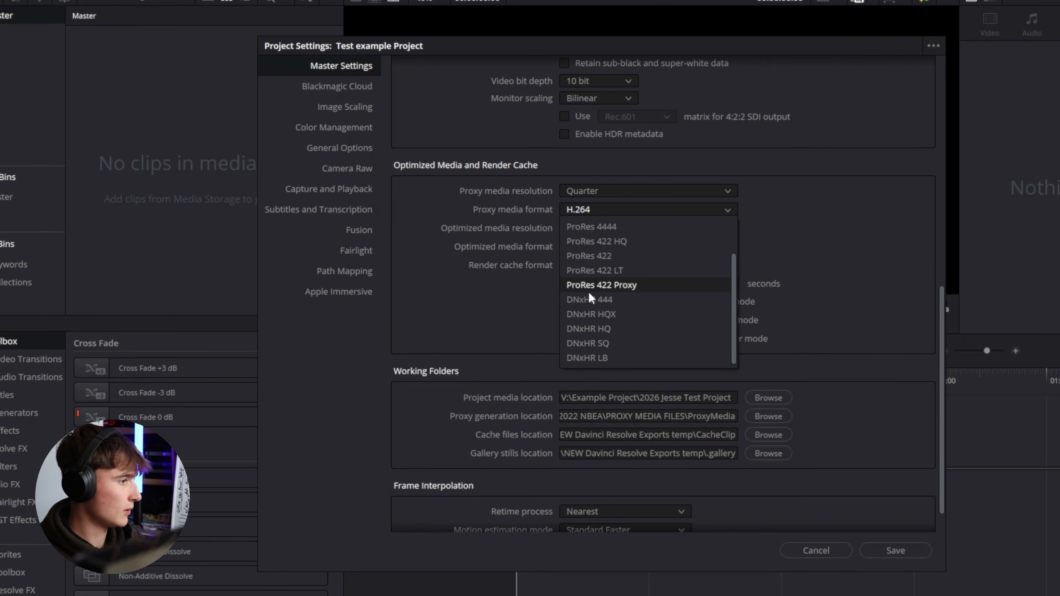
pyautogui.moveTo(733, 307); pyautogui.dragTo(722, 212)
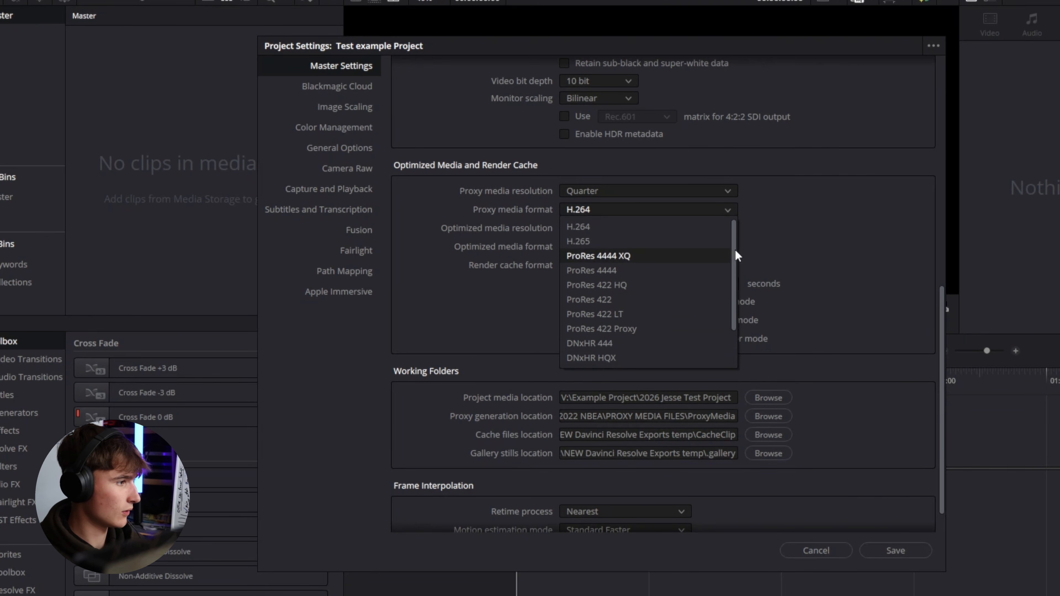
pyautogui.scroll(-3, 728, 259)
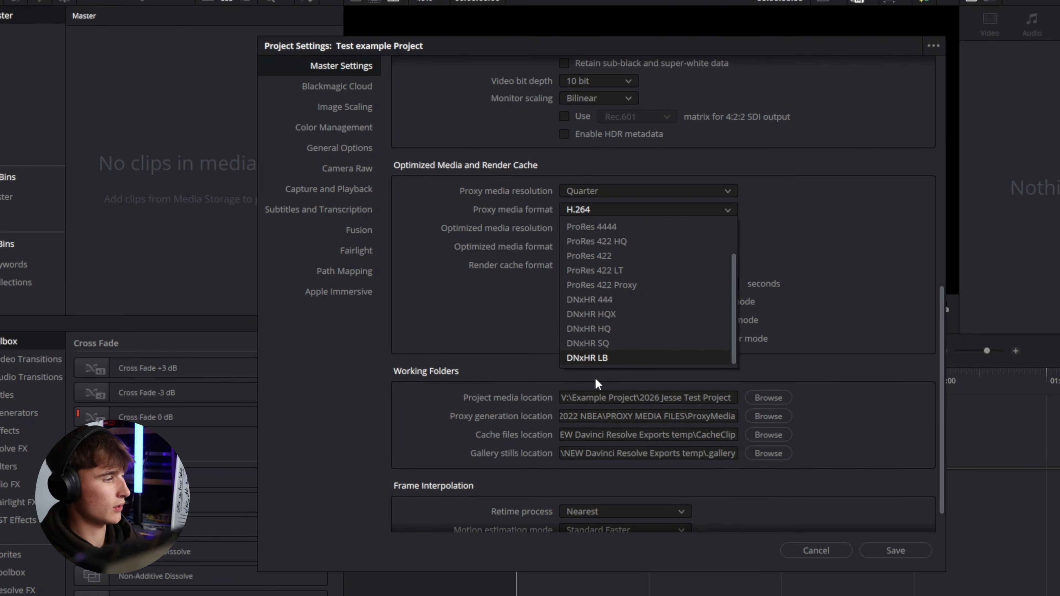
pyautogui.click(604, 358)
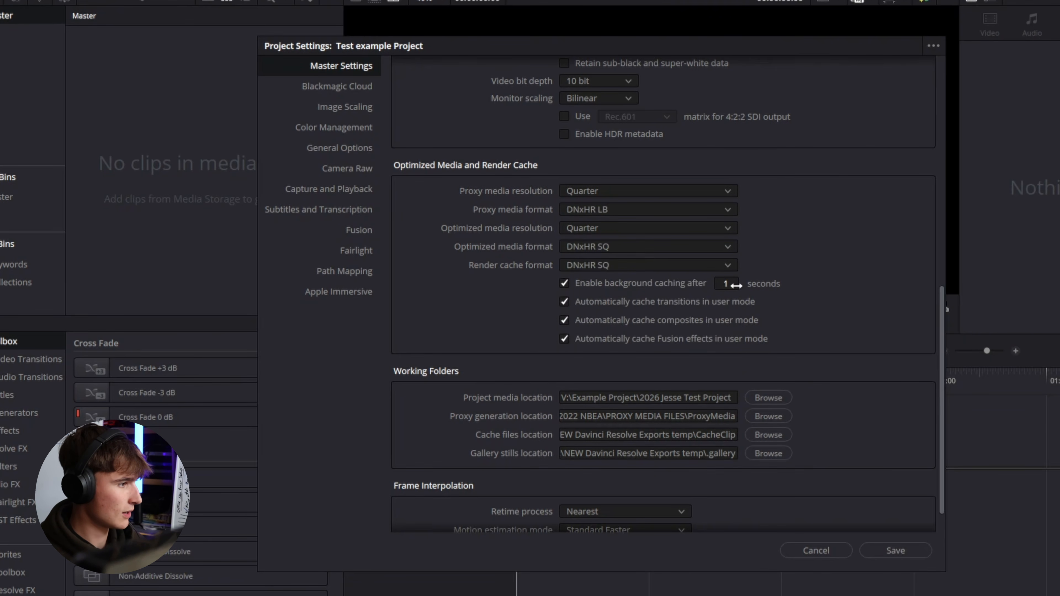
# Check the folder choosers for the proxy generation and cache files locations without picking a folder, and save the project settings.
pyautogui.scroll(-1, 870, 371)
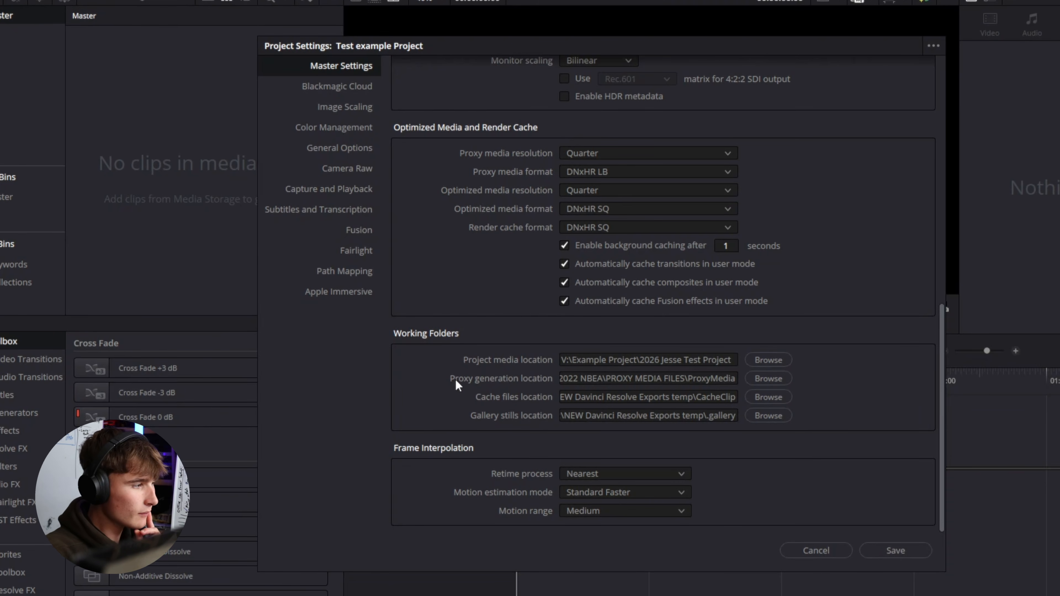
pyautogui.click(768, 379)
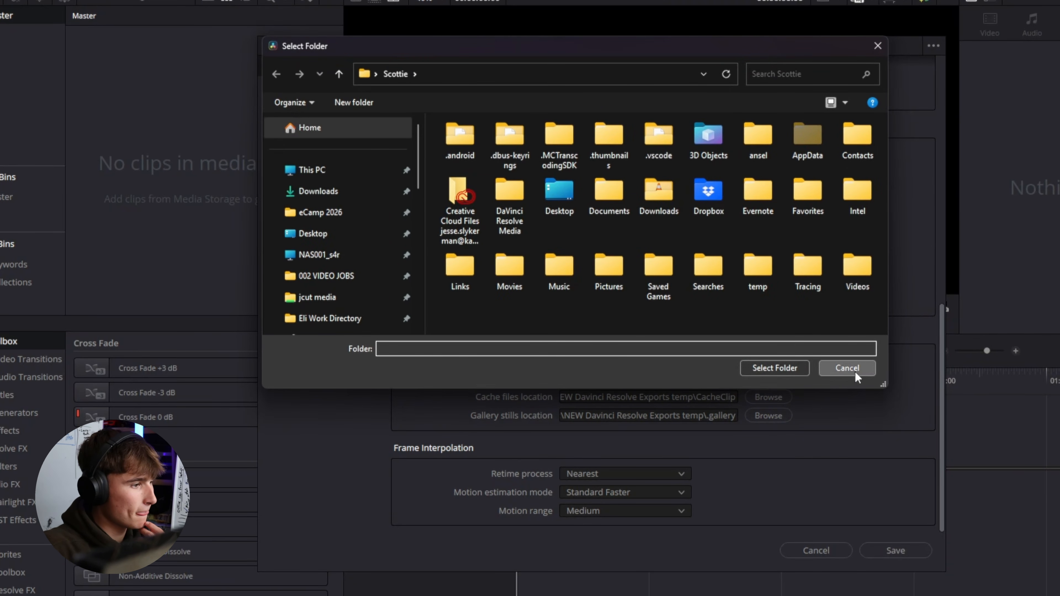
pyautogui.click(847, 368)
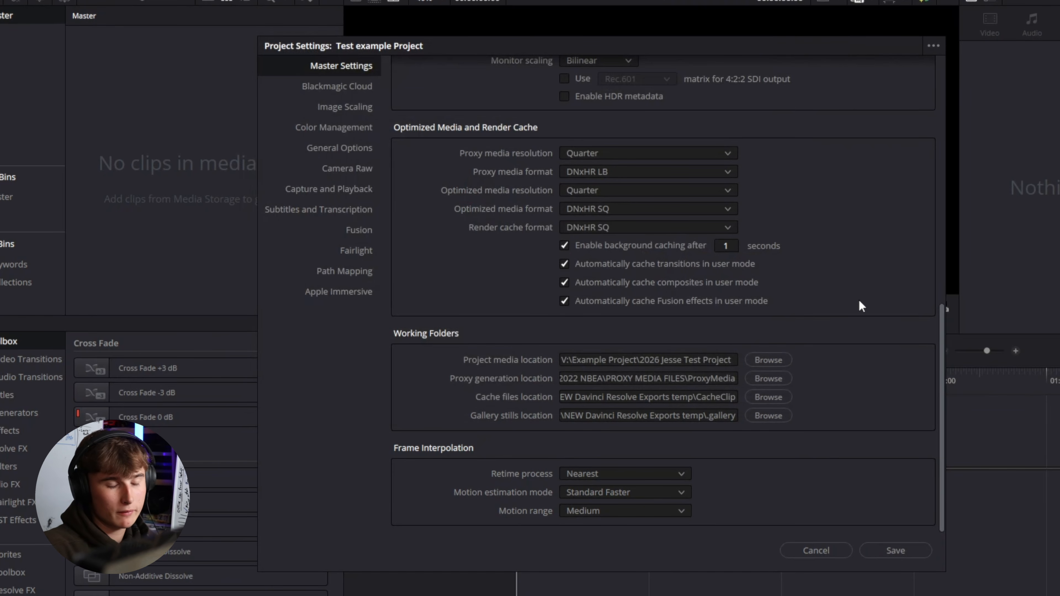
pyautogui.click(761, 400)
pyautogui.scroll(10, 332, 244)
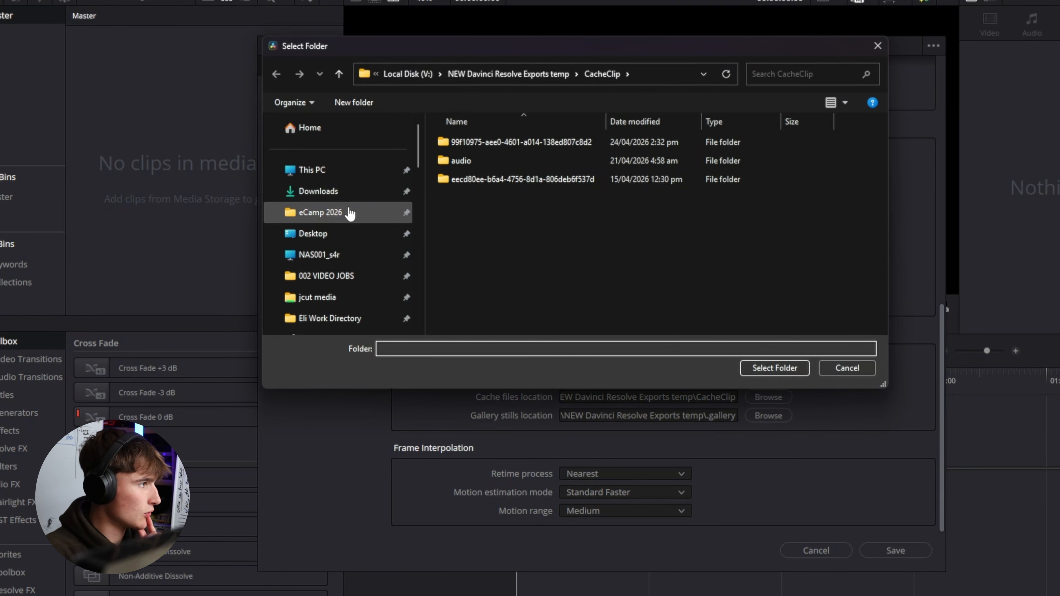
pyautogui.click(847, 368)
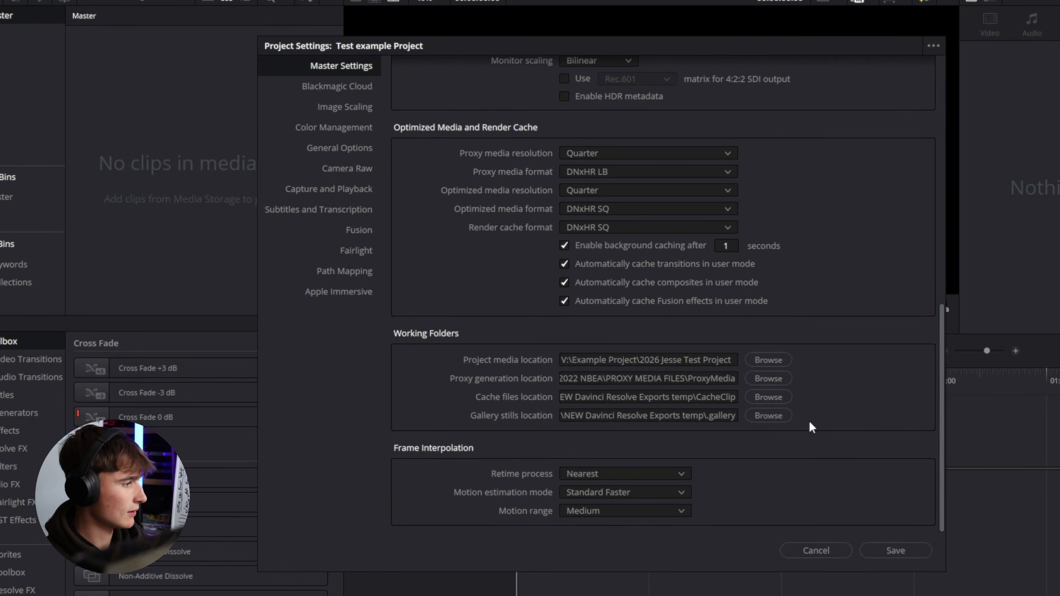
pyautogui.click(896, 551)
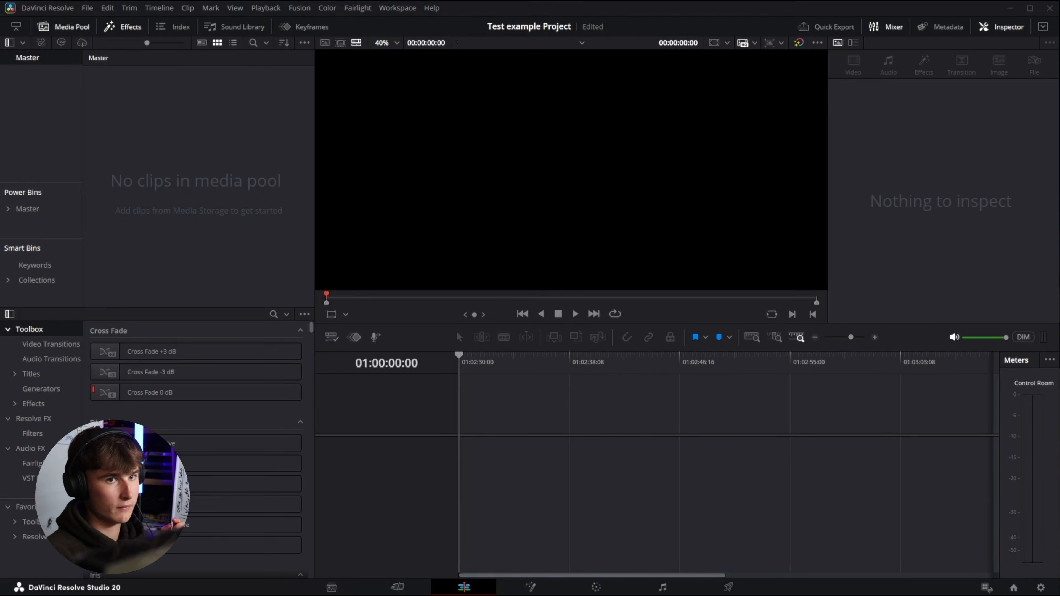
# Switch to File Explorer, inspect the Footage folder of the 2026 test project, and go back up to the Example Project folder.
pyautogui.moveTo(1059, 138); pyautogui.dragTo(828, 137)
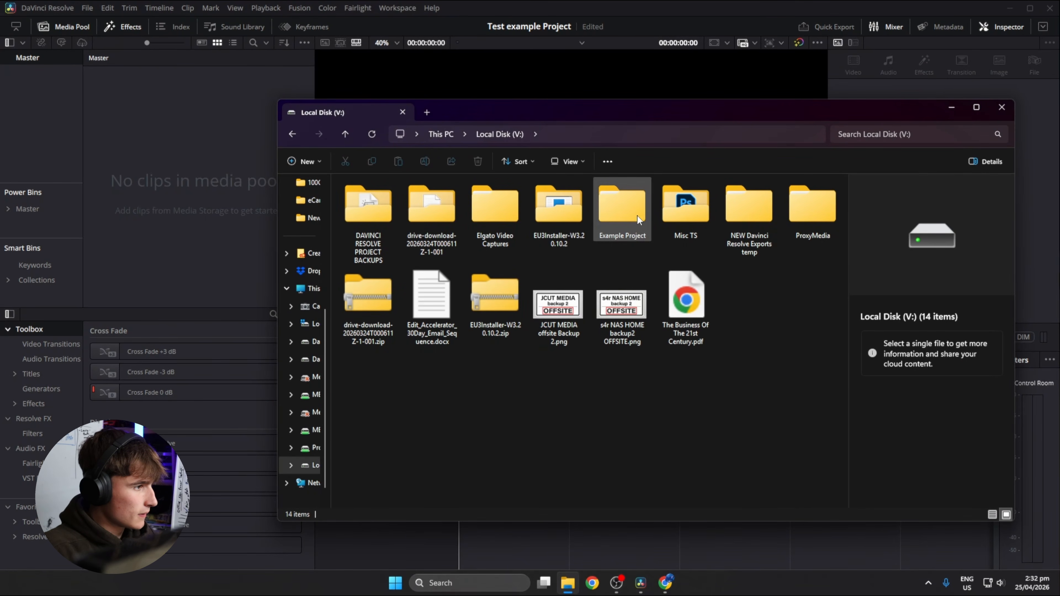
pyautogui.doubleClick(622, 207)
pyautogui.click(434, 200)
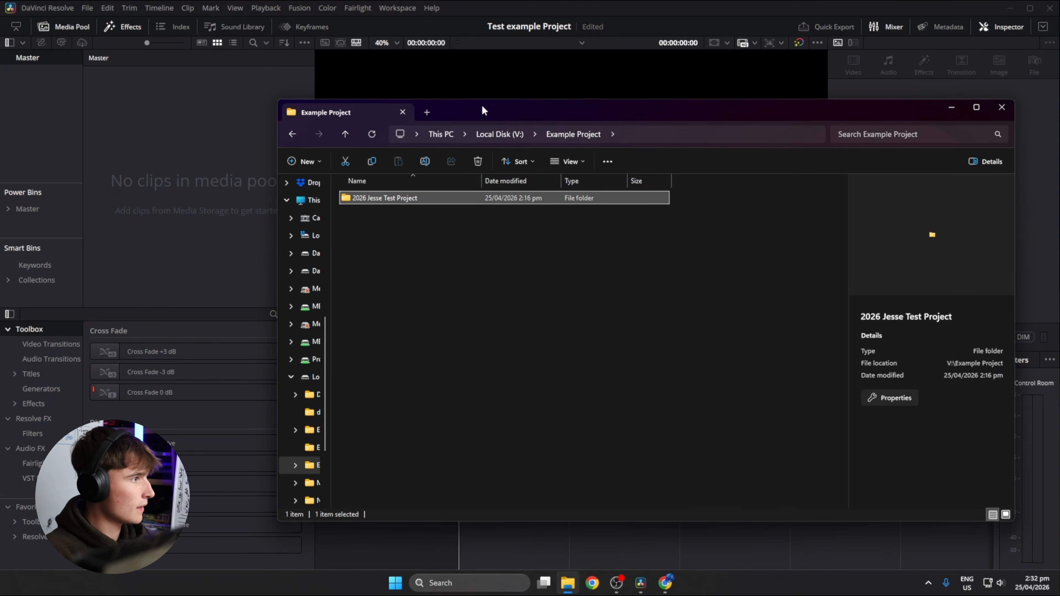
pyautogui.moveTo(483, 105); pyautogui.dragTo(492, 85)
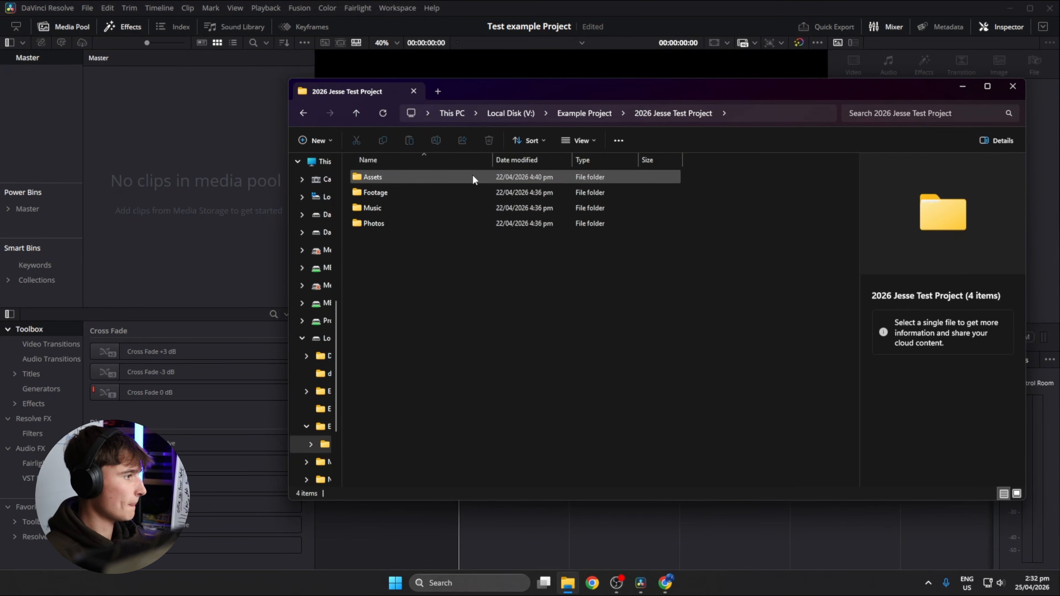
pyautogui.moveTo(509, 301); pyautogui.dragTo(406, 211)
pyautogui.doubleClick(404, 196)
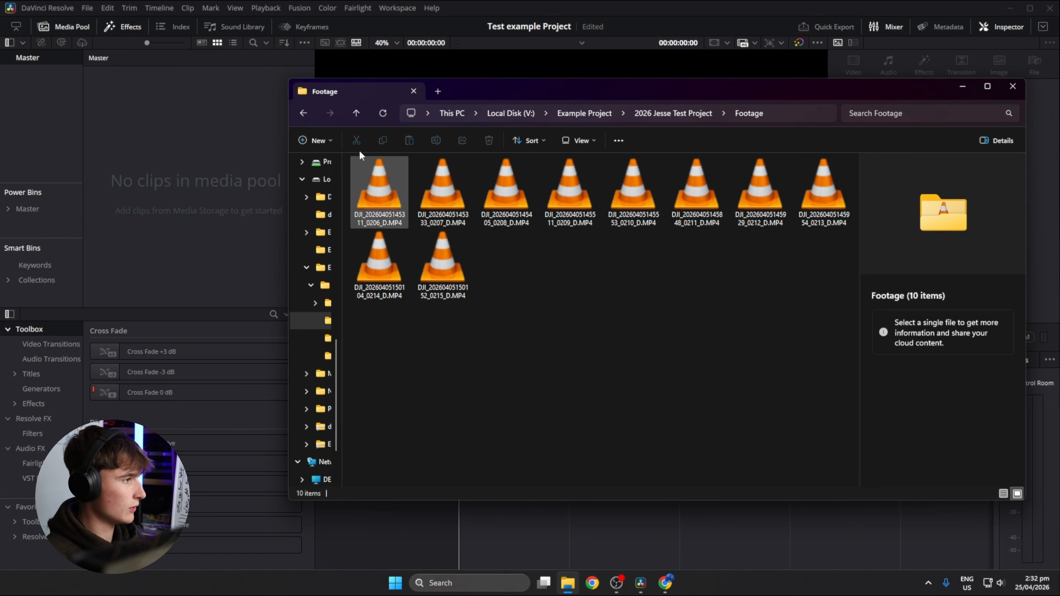
pyautogui.click(357, 113)
pyautogui.click(358, 114)
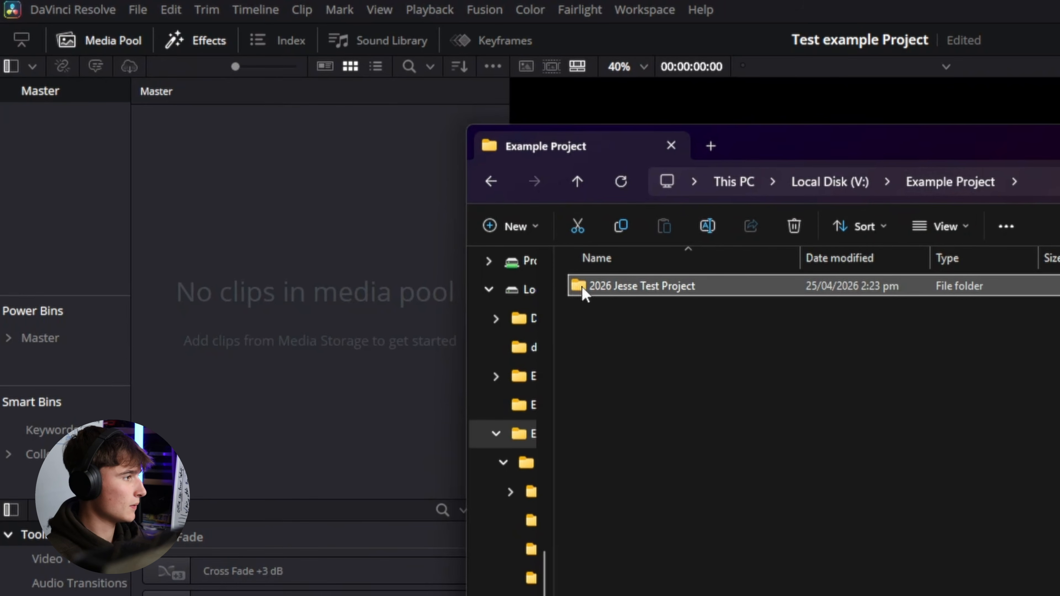
# Import the 2026 test project folder with its subfolders as bins under the Media Pool's Master bin, keeping the project's frame rate.
pyautogui.moveTo(586, 284); pyautogui.dragTo(135, 222)
pyautogui.moveTo(44, 132); pyautogui.dragTo(33, 93)
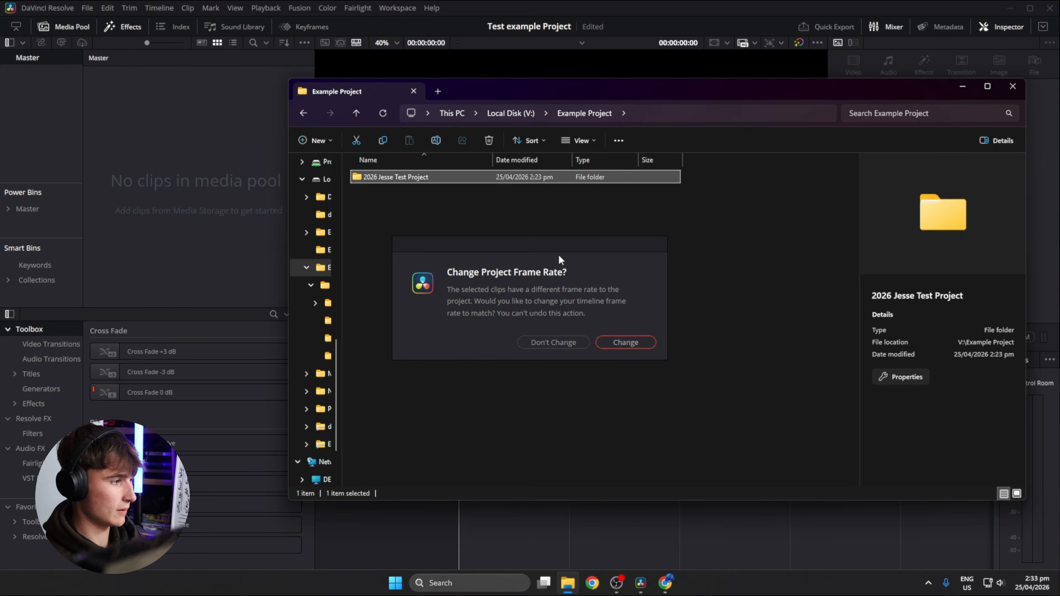
pyautogui.click(540, 343)
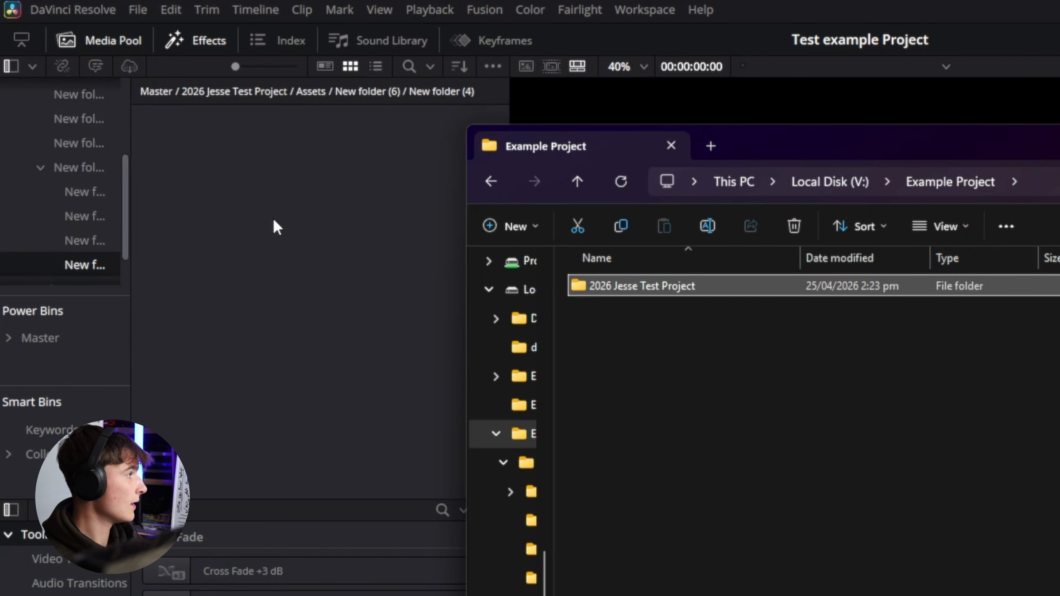
# Look through the imported project bin in the Media Pool, checking the contents of its Footage and Music bins.
pyautogui.scroll(4, 82, 226)
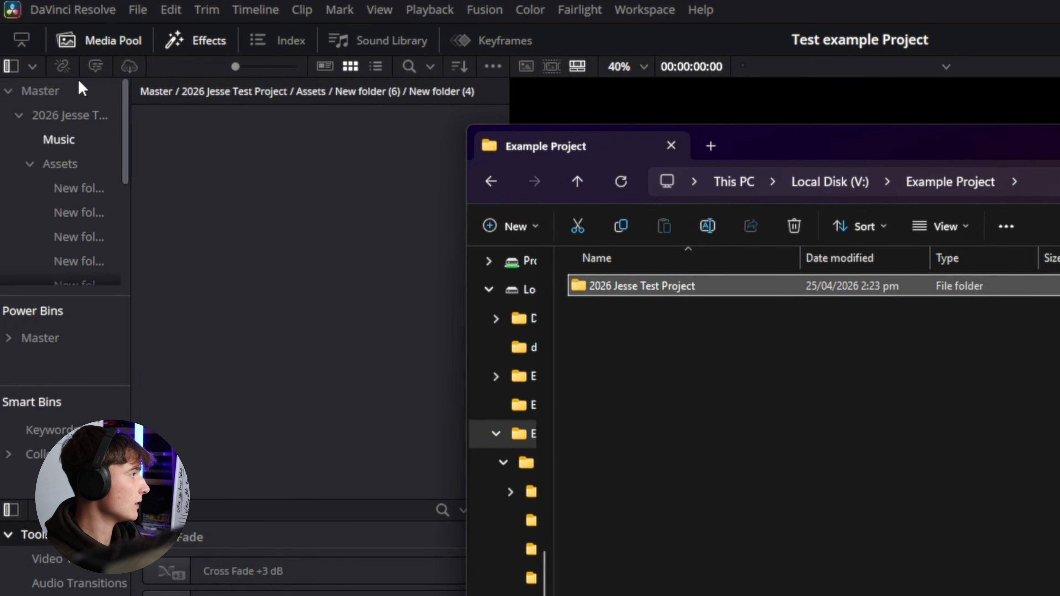
pyautogui.click(70, 97)
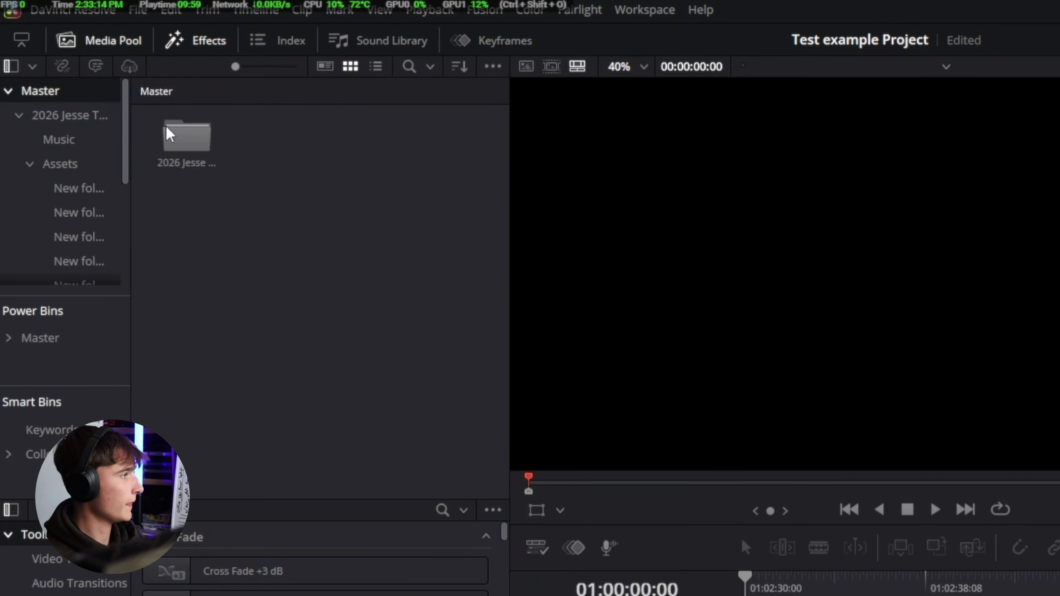
pyautogui.doubleClick(190, 142)
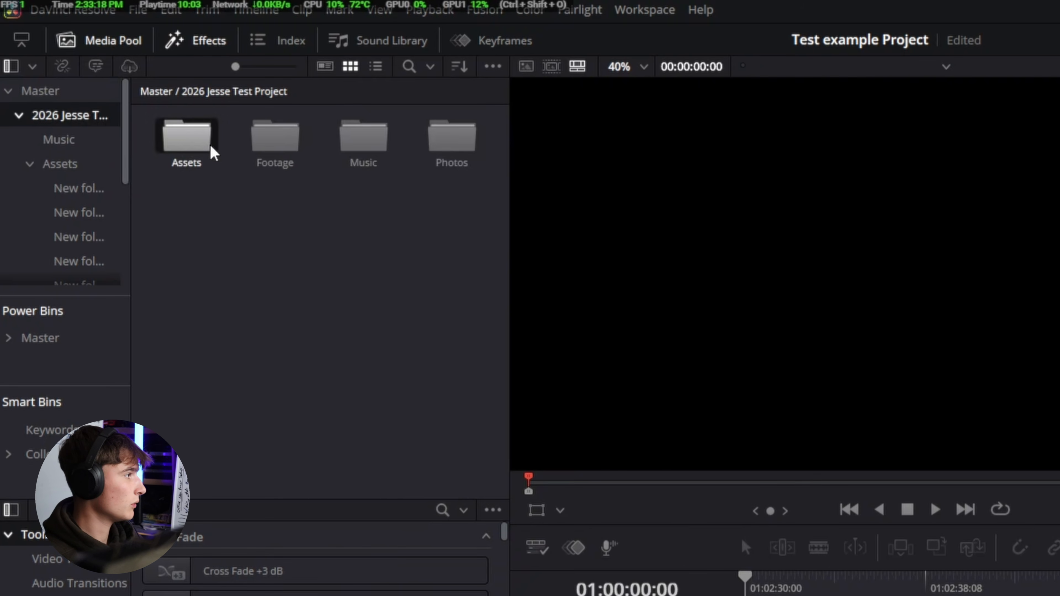
pyautogui.click(269, 148)
pyautogui.doubleClick(269, 148)
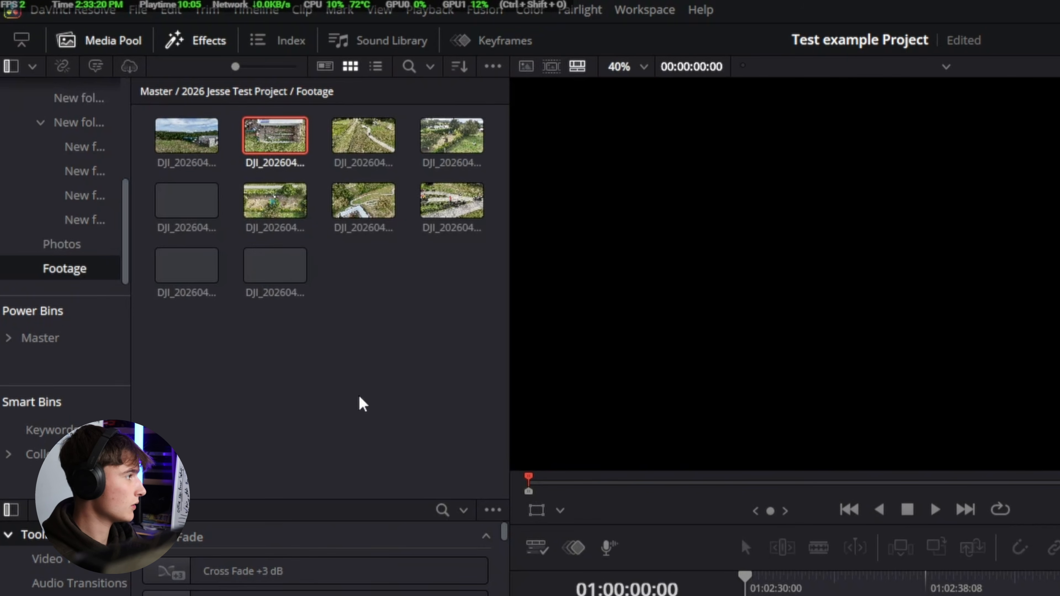
pyautogui.click(251, 92)
pyautogui.doubleClick(362, 135)
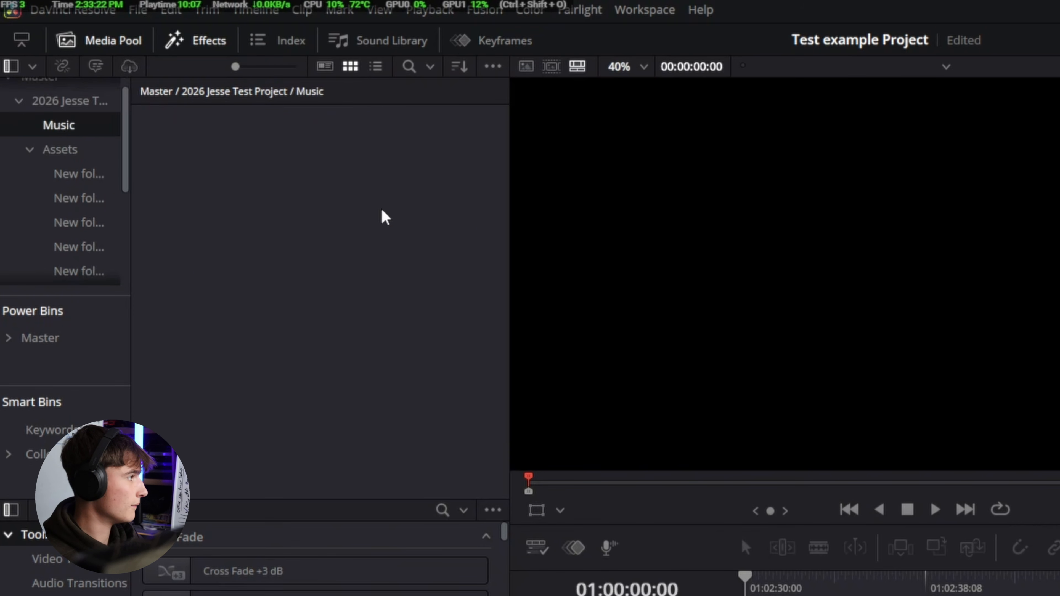
# Delete all the placeholder "New folder" sub-bins inside the Assets bin and return to the 2026 test project bin.
pyautogui.click(204, 93)
pyautogui.doubleClick(180, 146)
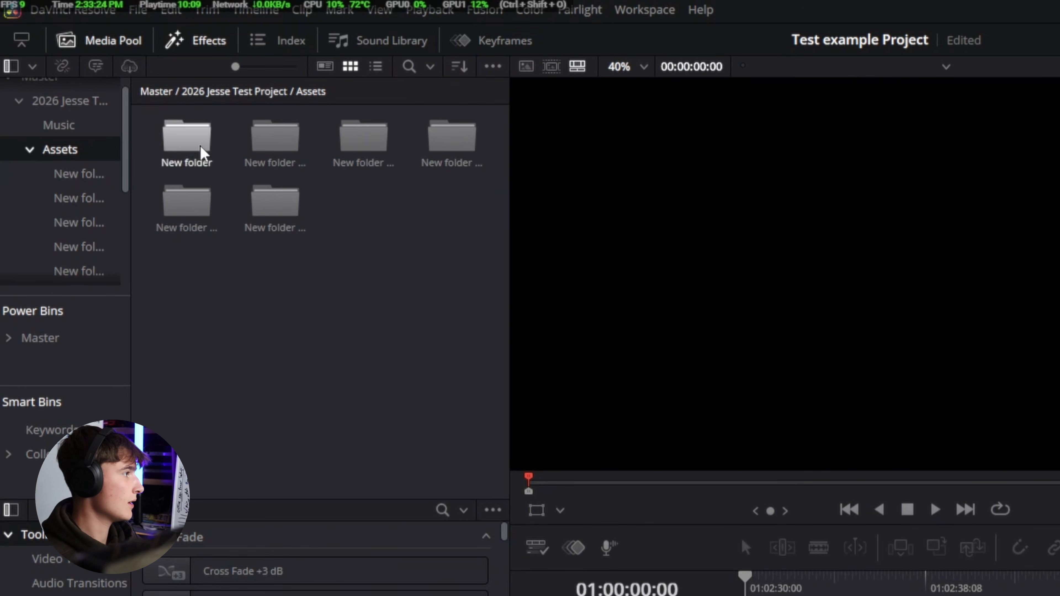
pyautogui.moveTo(165, 335); pyautogui.dragTo(442, 142)
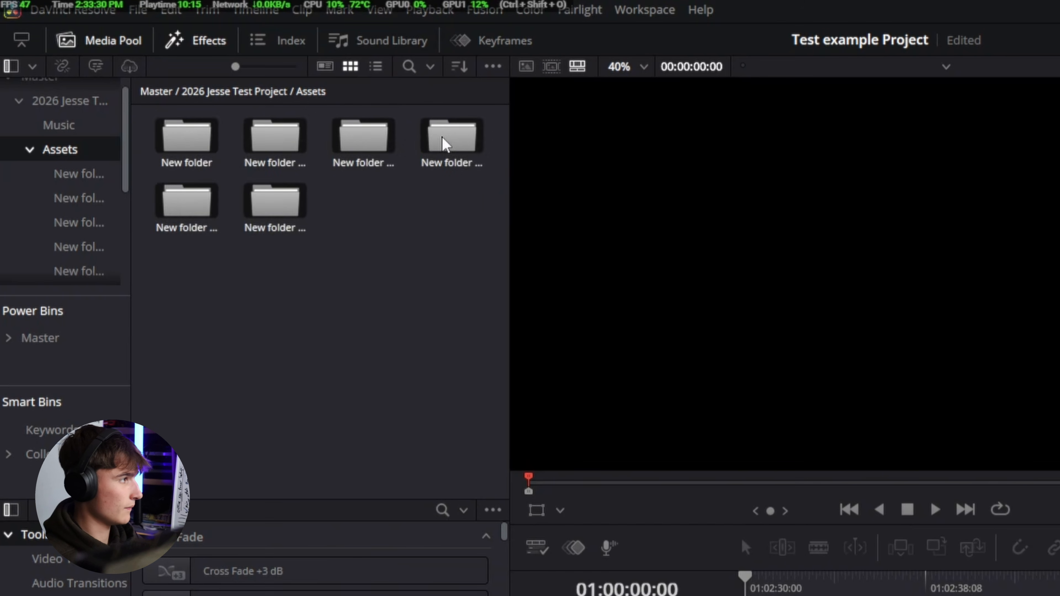
pyautogui.press('Delete')
pyautogui.click(65, 115)
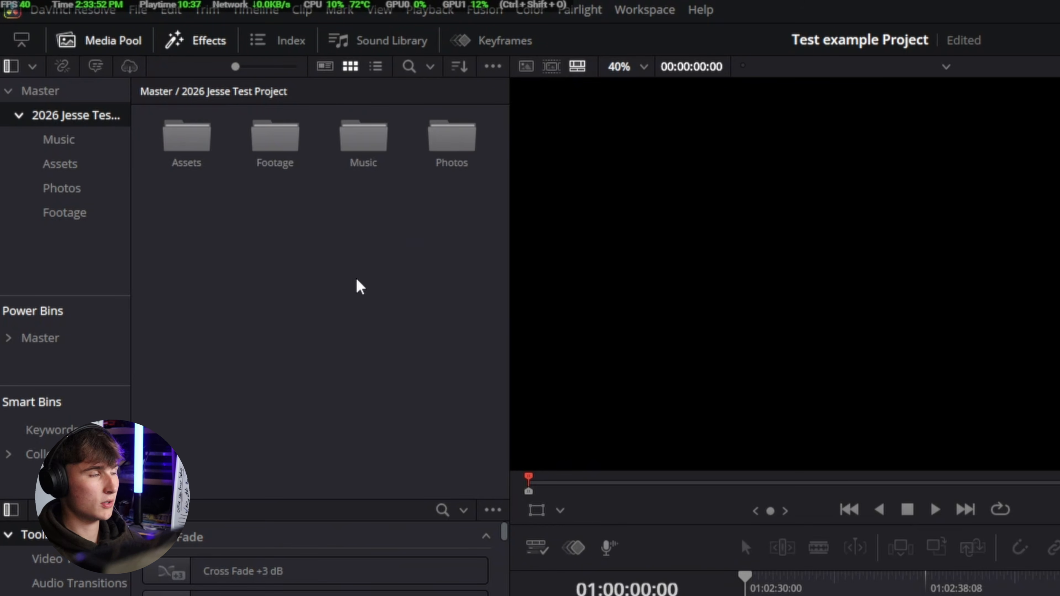
# Open the Footage bin of the 2026 test project and select all of its DJI clips.
pyautogui.click(55, 95)
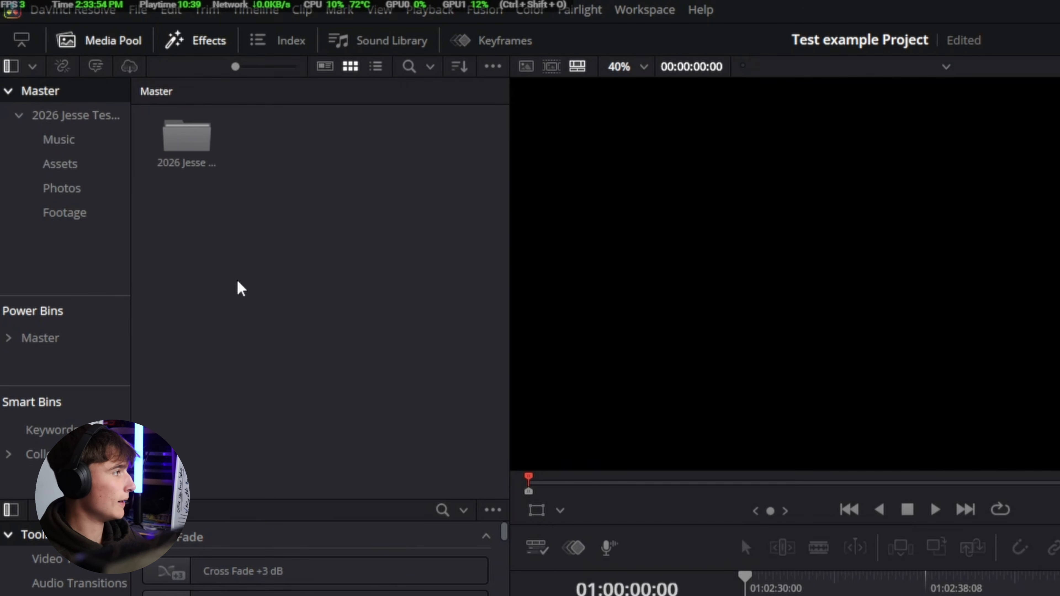
pyautogui.doubleClick(172, 128)
pyautogui.doubleClick(280, 137)
pyautogui.moveTo(164, 340); pyautogui.dragTo(458, 132)
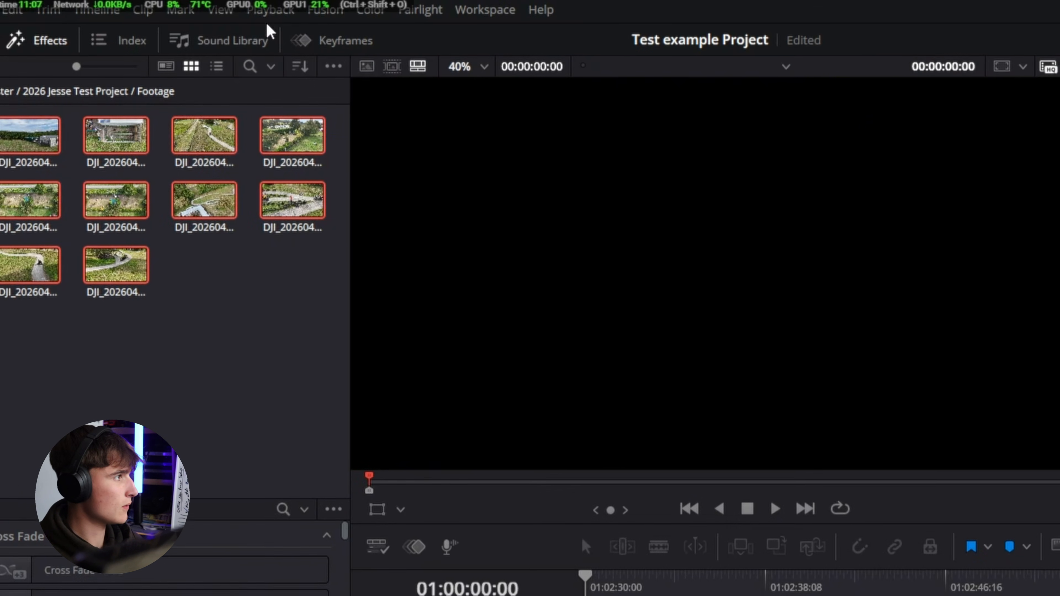
# Set the playback Render Cache to Smart and Proxy Handling to Prefer Proxies.
pyautogui.click(271, 10)
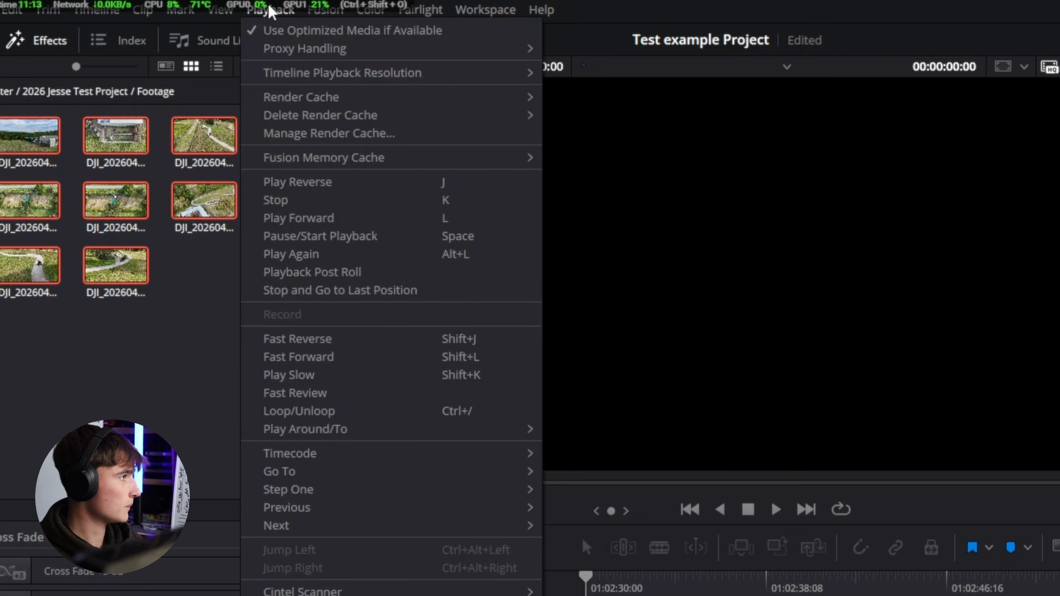
pyautogui.moveTo(286, 100)
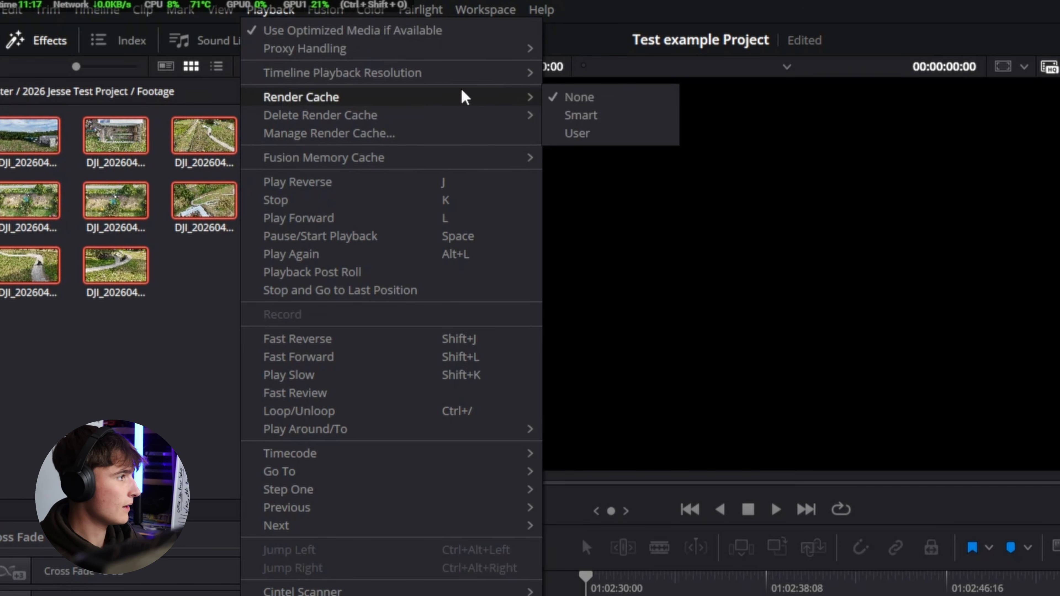
pyautogui.click(589, 117)
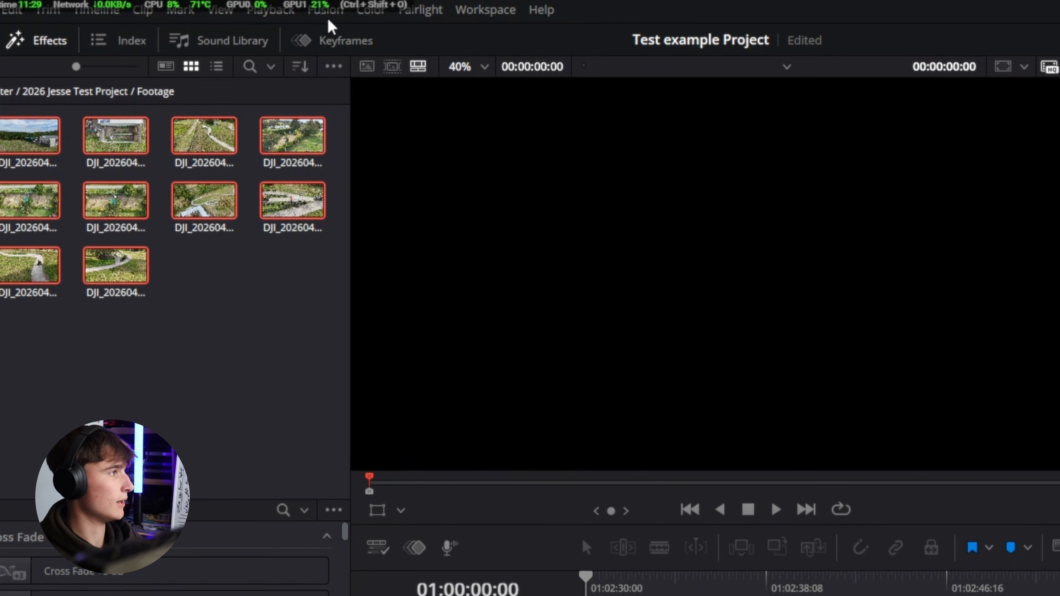
pyautogui.click(263, 11)
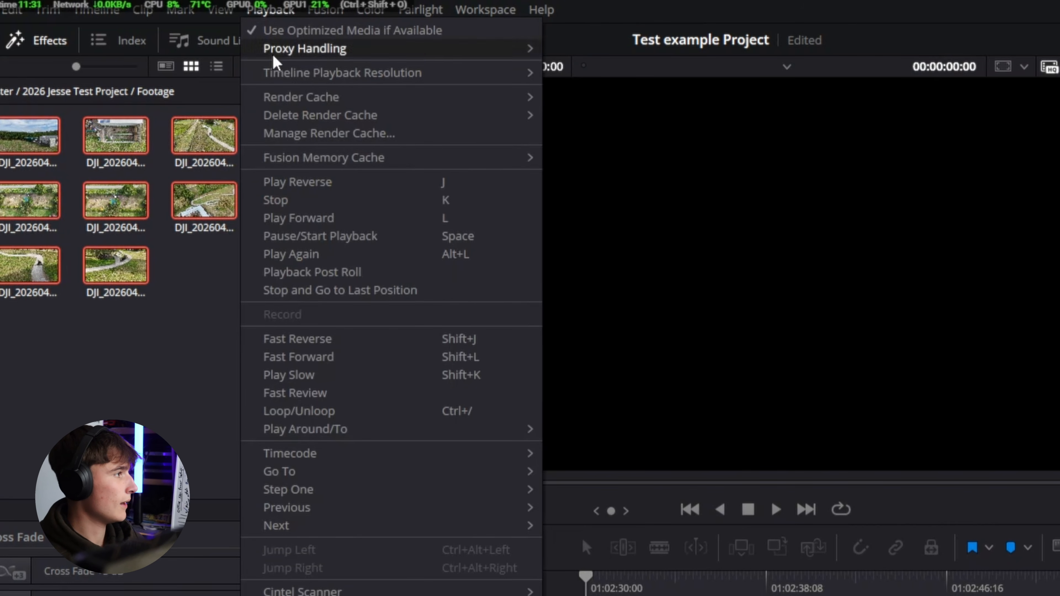
pyautogui.moveTo(493, 56)
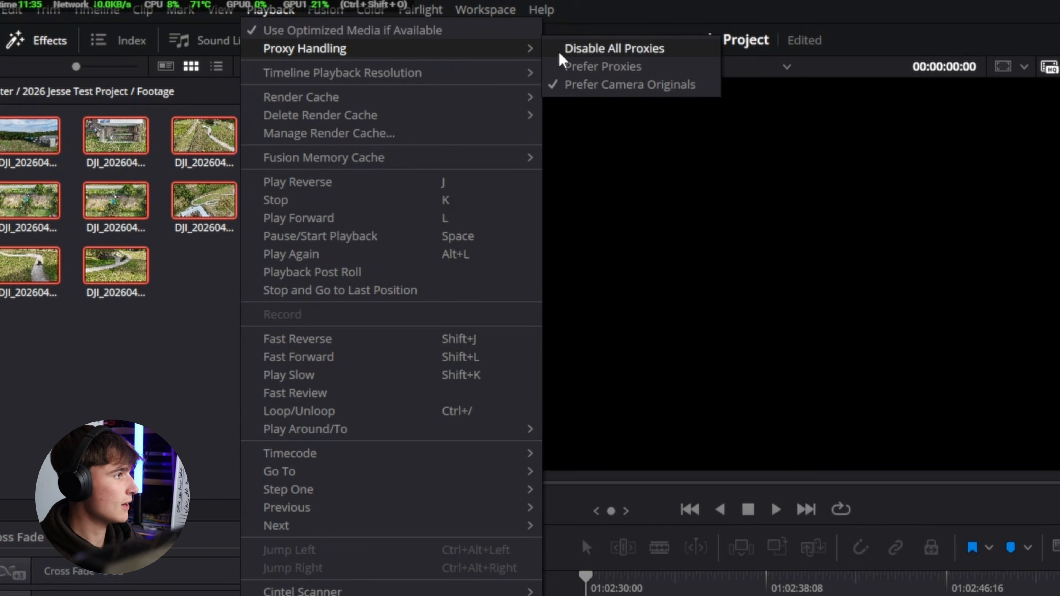
pyautogui.click(589, 67)
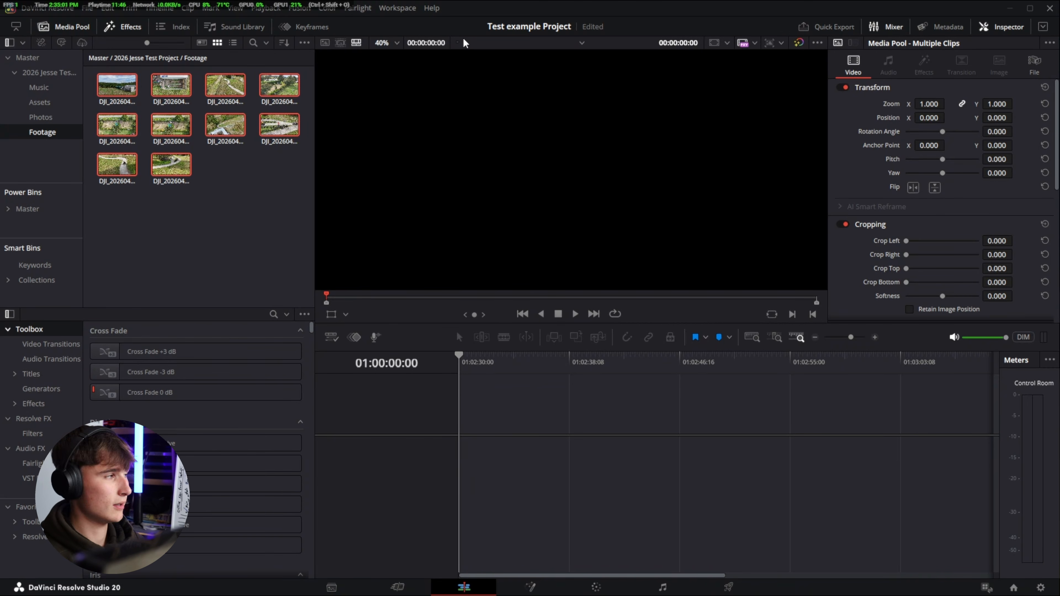
# Generate proxy media for all the clips in the Footage bin.
pyautogui.click(281, 234)
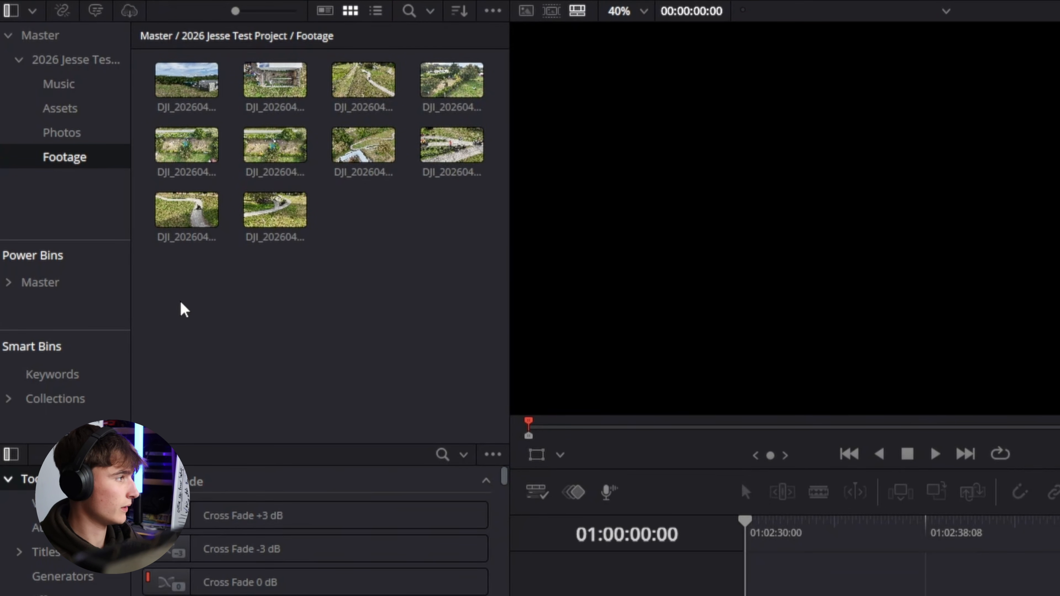
pyautogui.moveTo(180, 301); pyautogui.dragTo(462, 86)
pyautogui.click(390, 272)
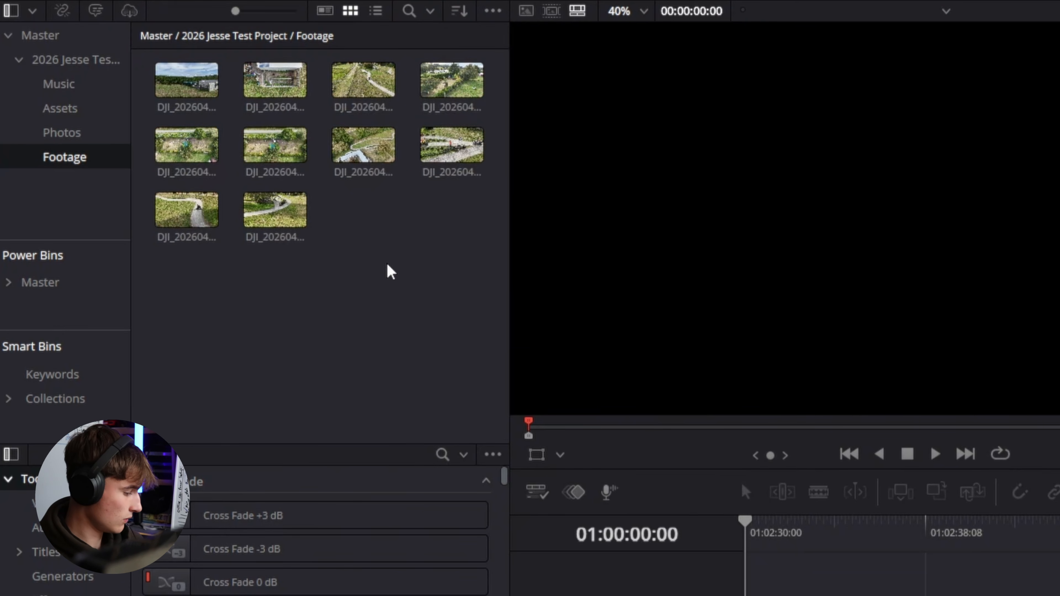
pyautogui.hotkey('ctrl', 'a')
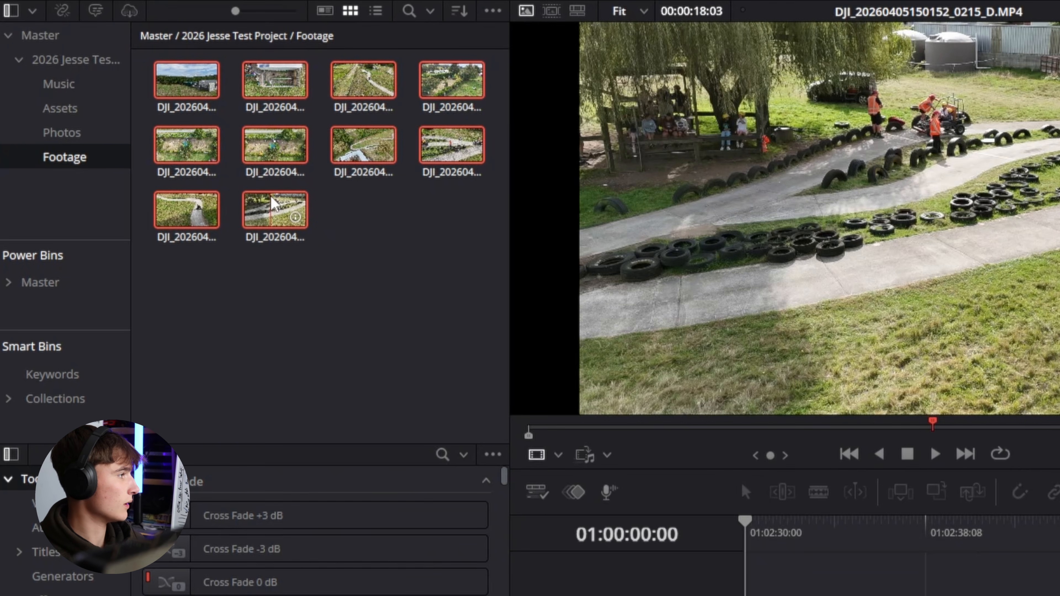
pyautogui.rightClick(269, 203)
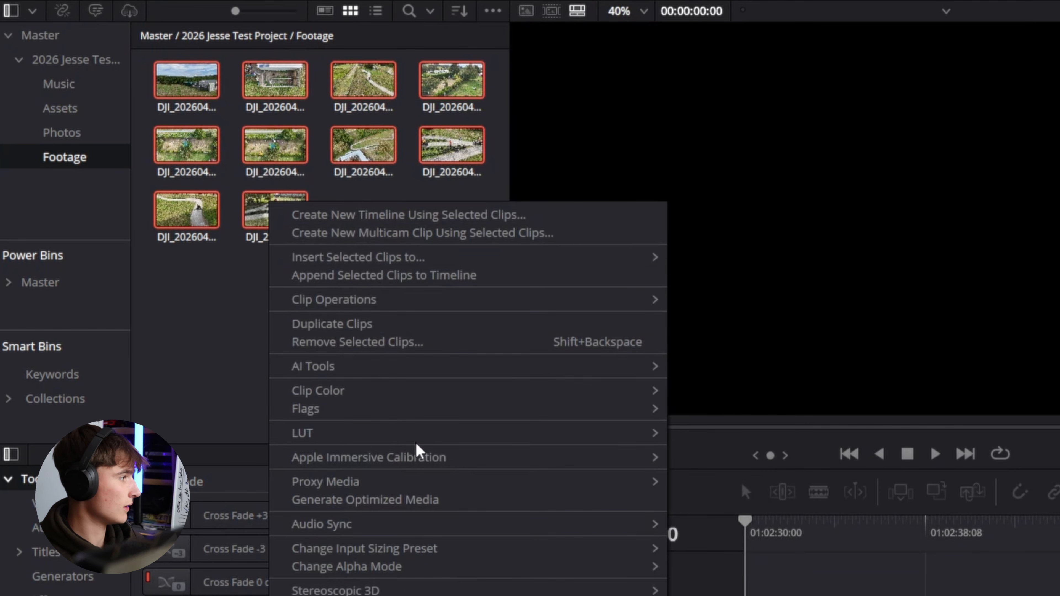
pyautogui.moveTo(435, 485)
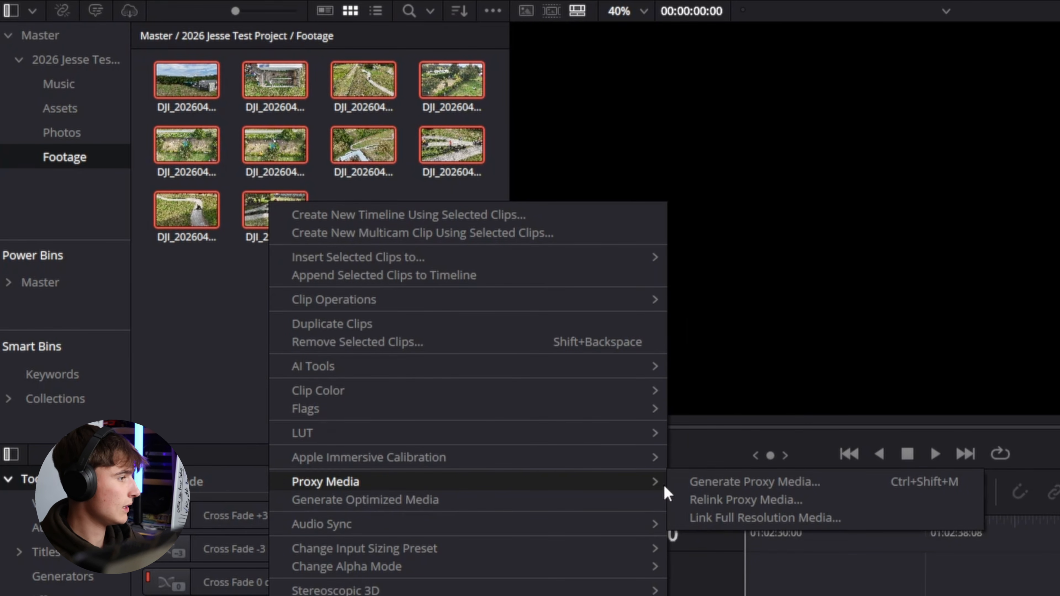
pyautogui.click(757, 487)
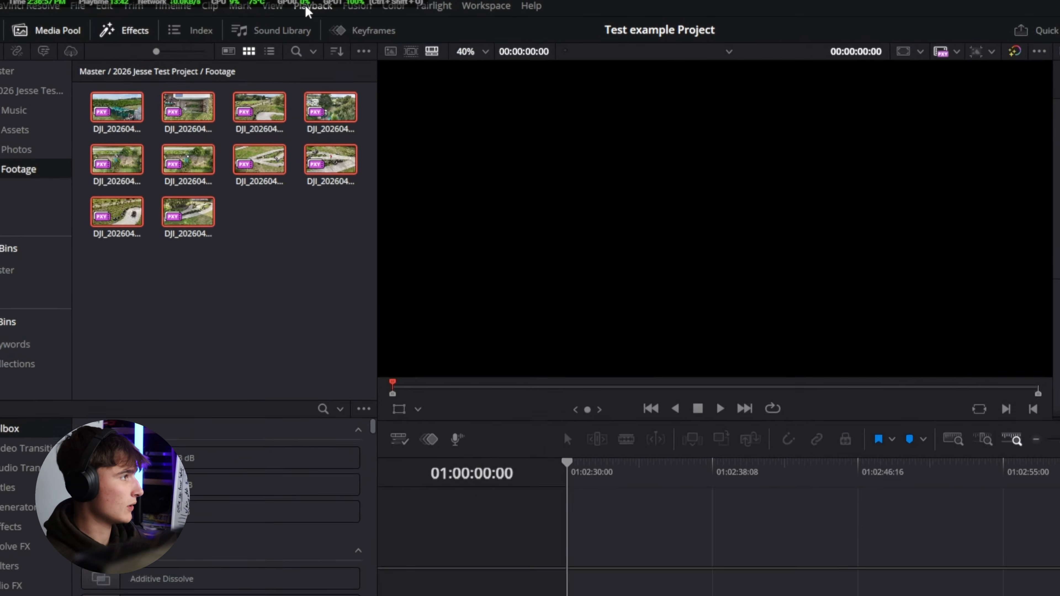
# Check the Timeline Playback Resolution options without picking one, and deselect the Footage clips.
pyautogui.click(262, 8)
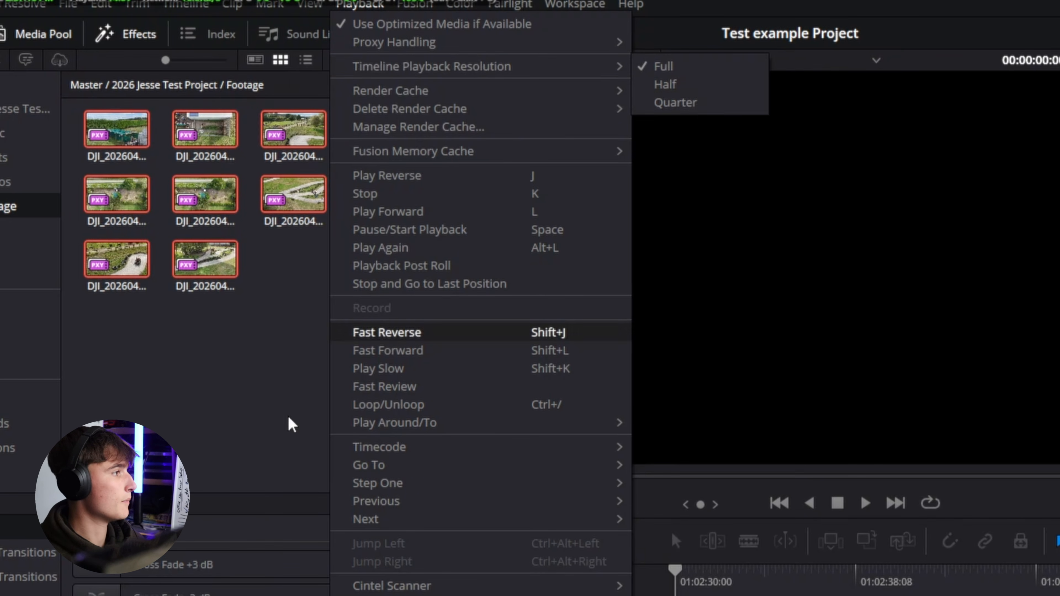
pyautogui.click(206, 386)
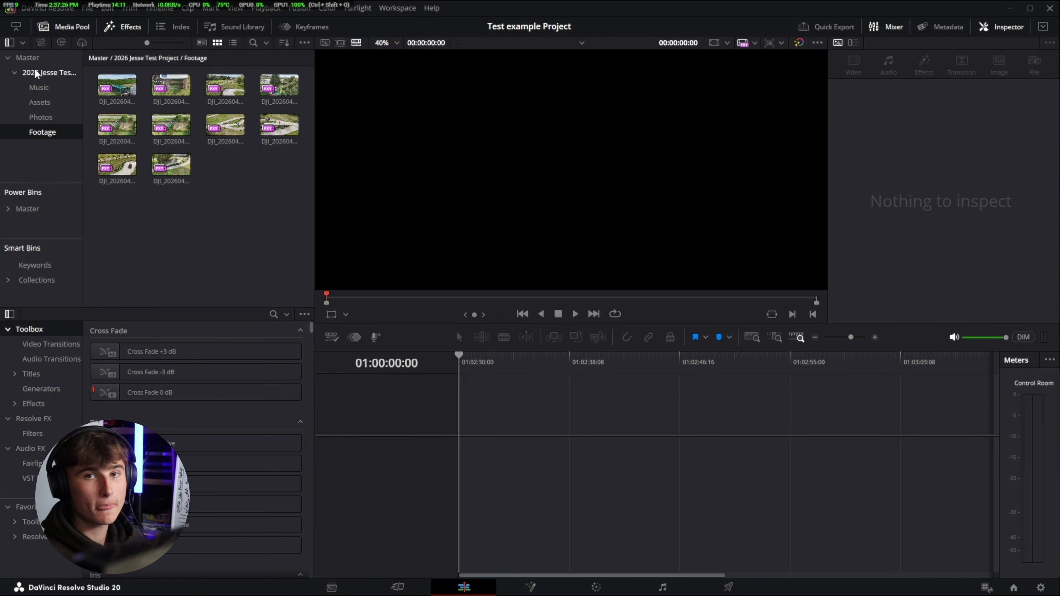
# Create an empty timeline named "Test Project Timeline" in the 2026 test project bin, using the project settings.
pyautogui.click(41, 73)
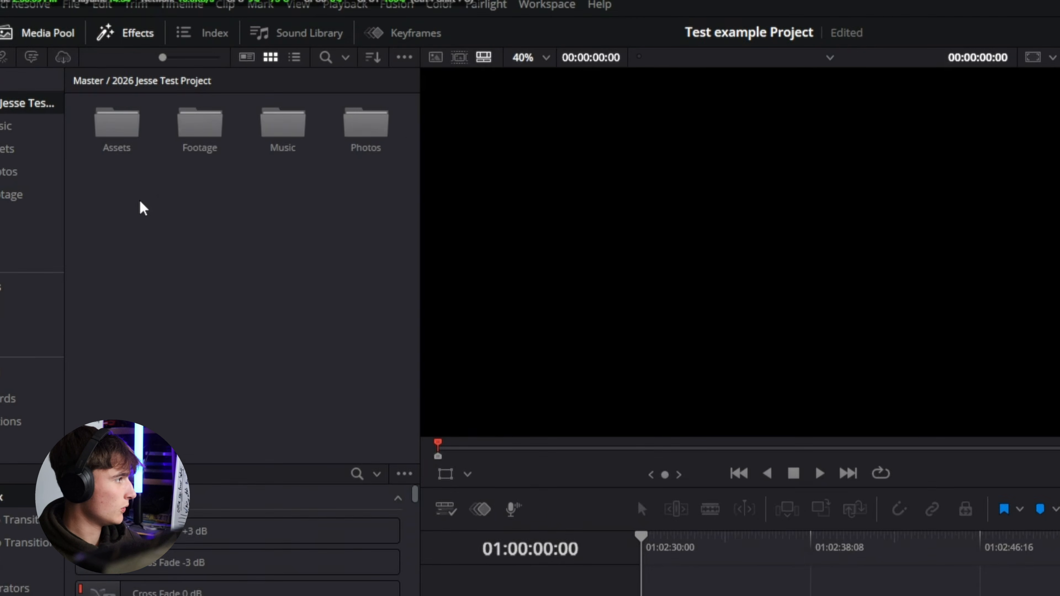
pyautogui.rightClick(133, 140)
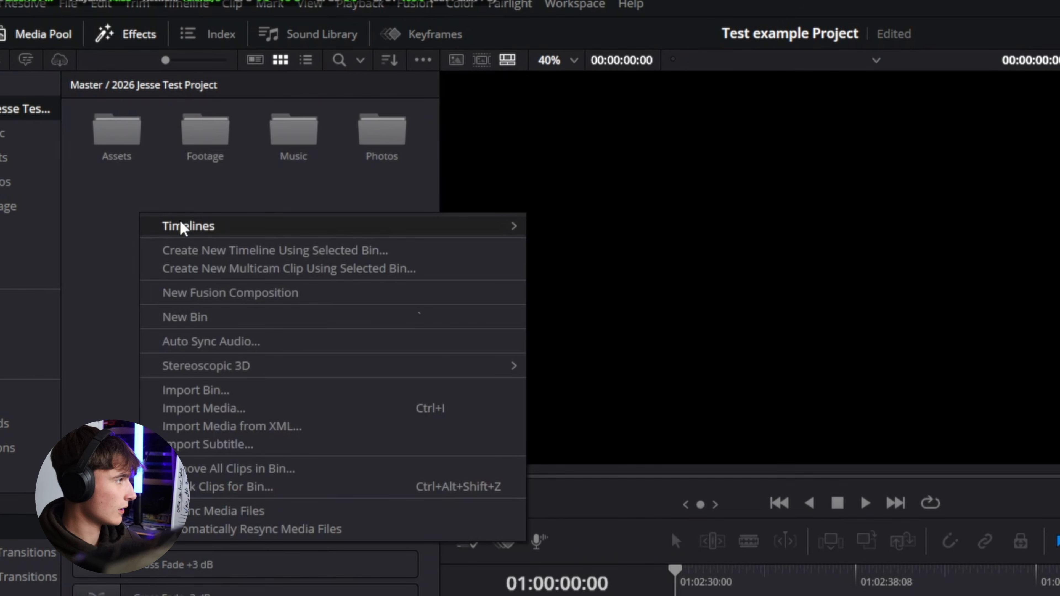
pyautogui.moveTo(181, 225)
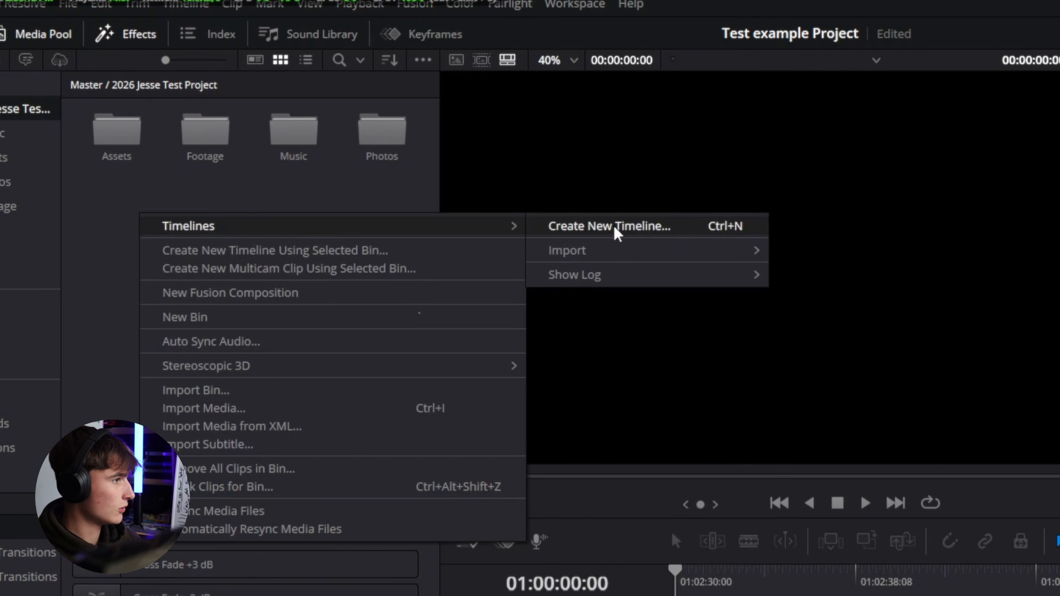
pyautogui.click(149, 205)
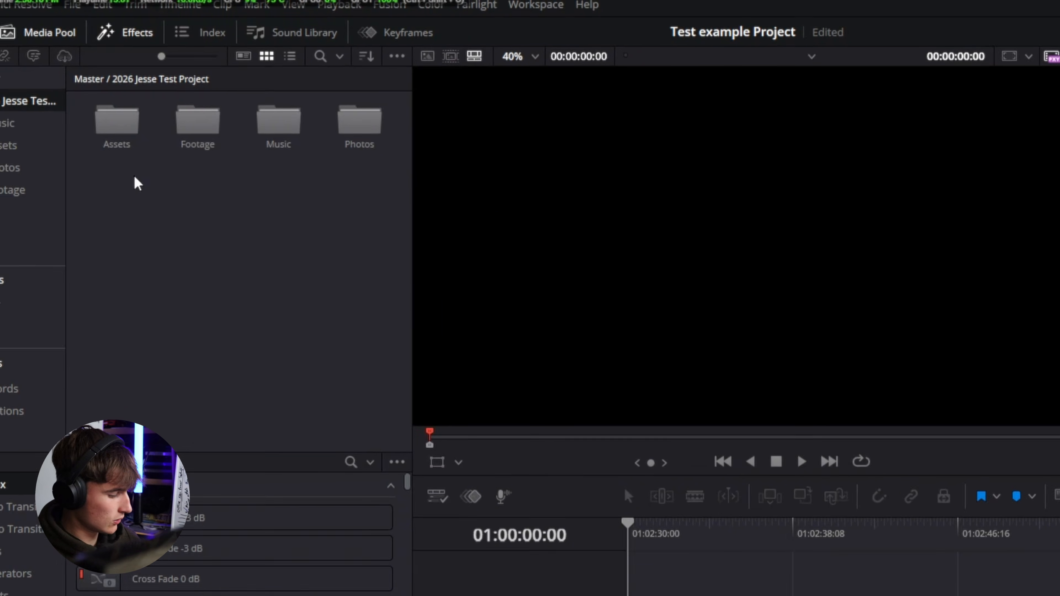
pyautogui.hotkey('ctrl', 'n')
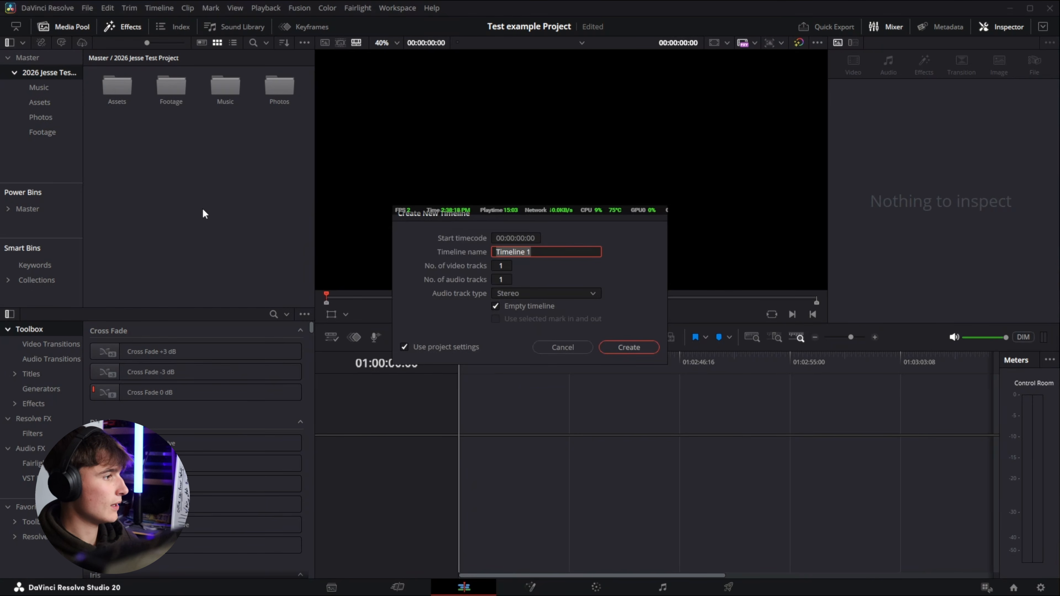
pyautogui.moveTo(522, 215); pyautogui.dragTo(550, 108)
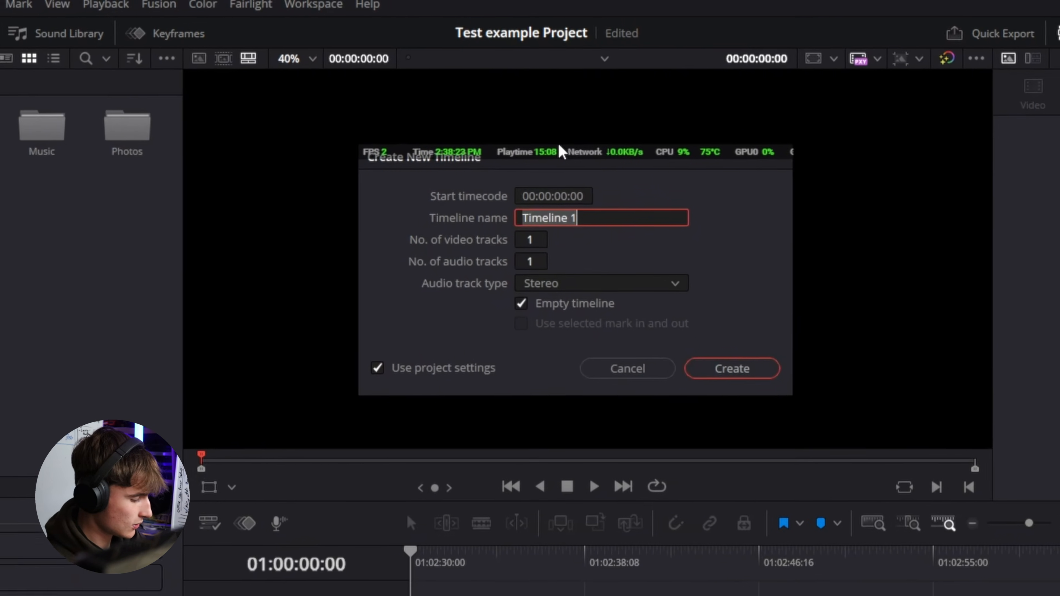
pyautogui.write('Test ')
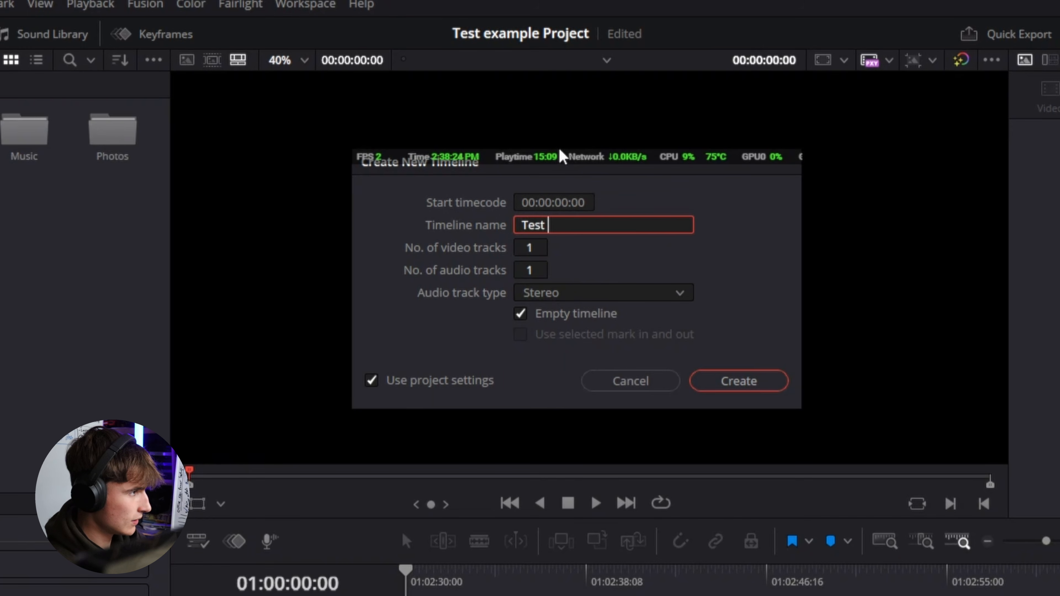
pyautogui.write('Project Timeline')
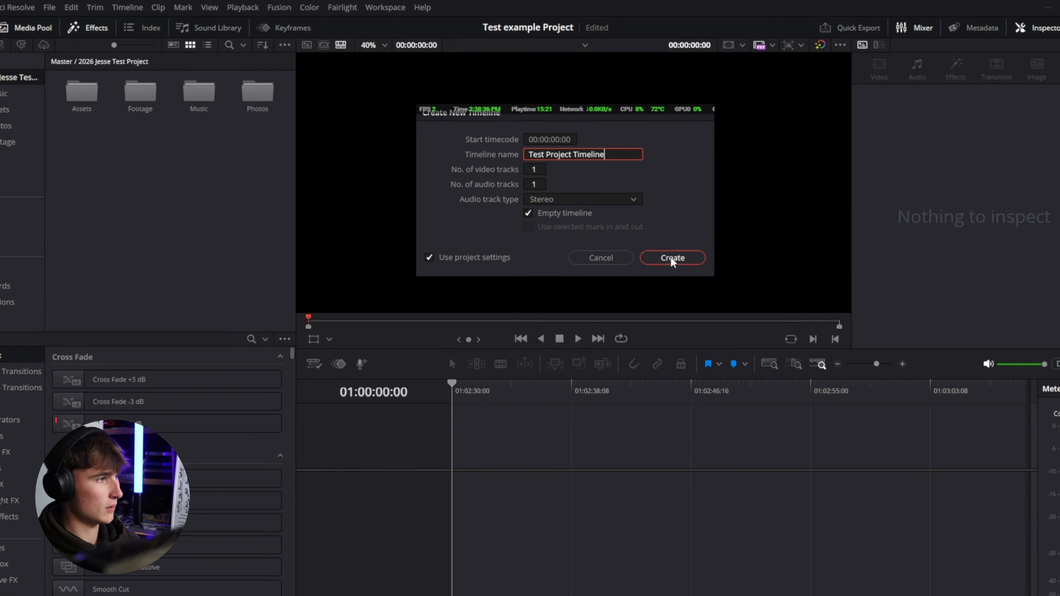
pyautogui.click(739, 381)
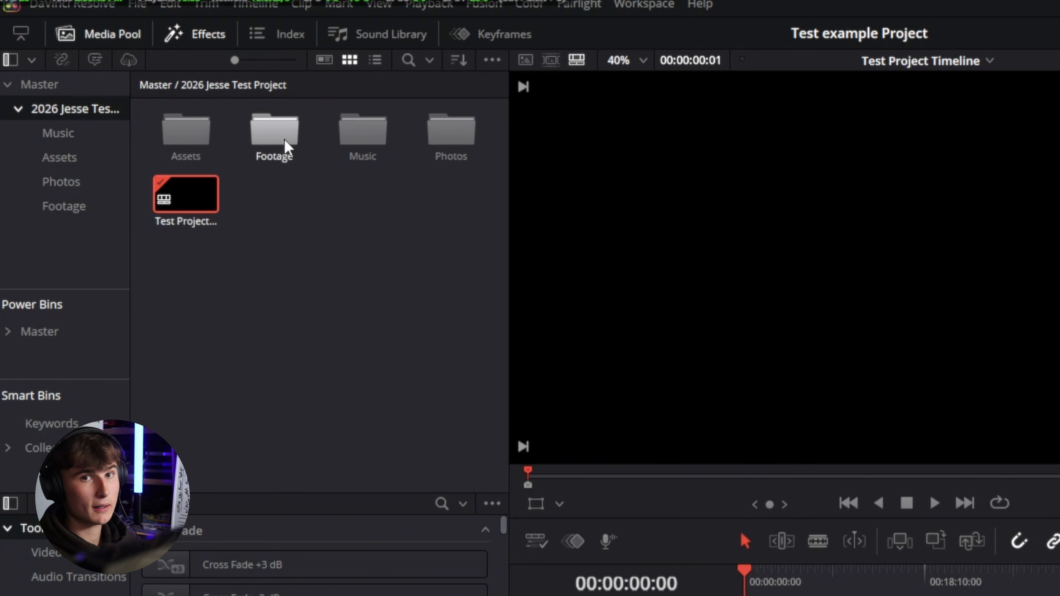
# Add all the clips from the Footage bin to the Video 1 track of the Test Project Timeline.
pyautogui.doubleClick(270, 141)
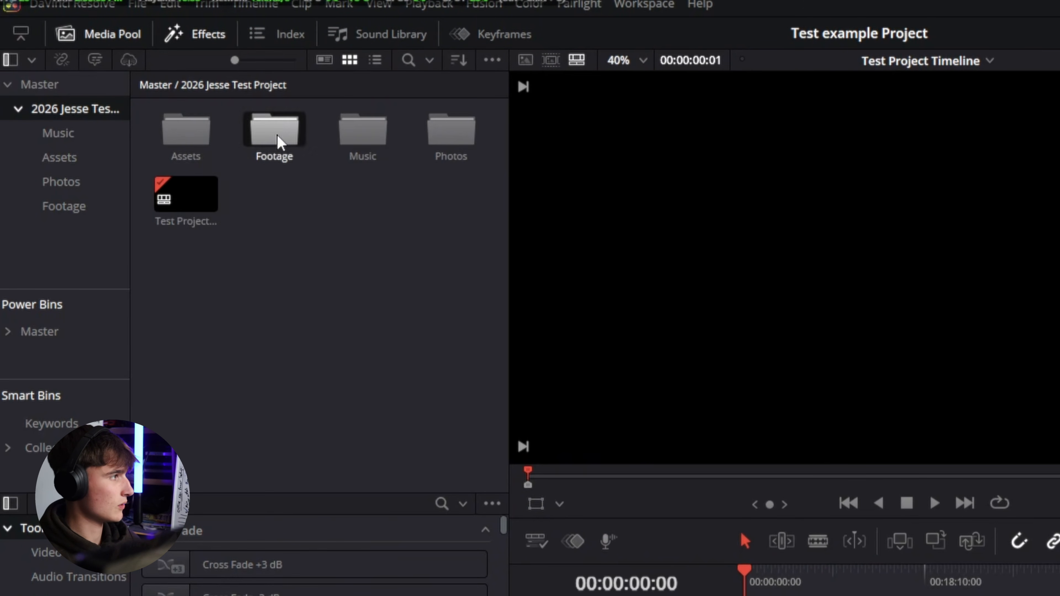
pyautogui.moveTo(186, 332); pyautogui.dragTo(461, 117)
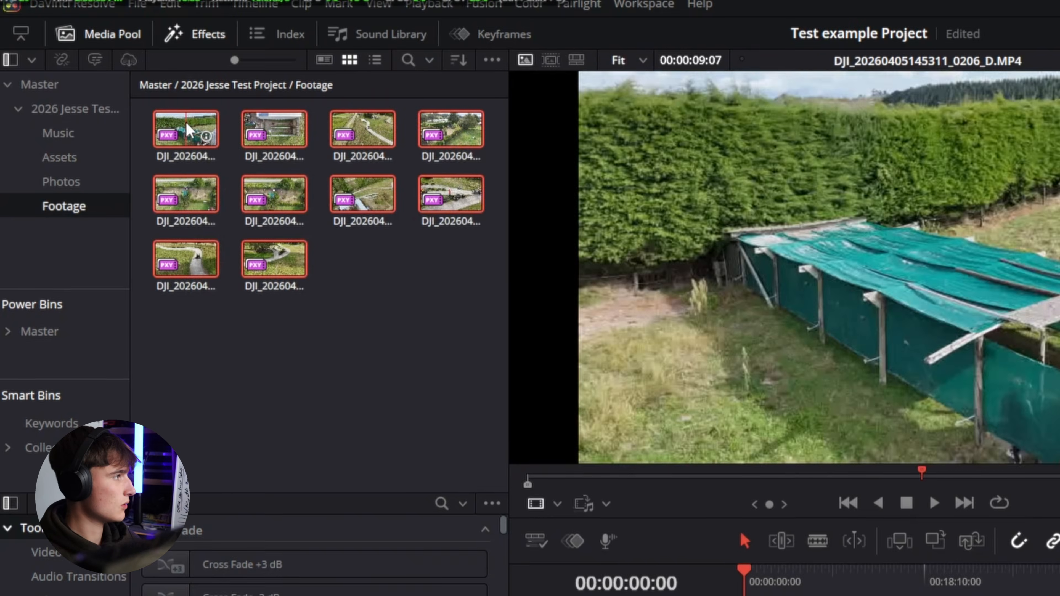
pyautogui.moveTo(185, 121); pyautogui.dragTo(470, 461)
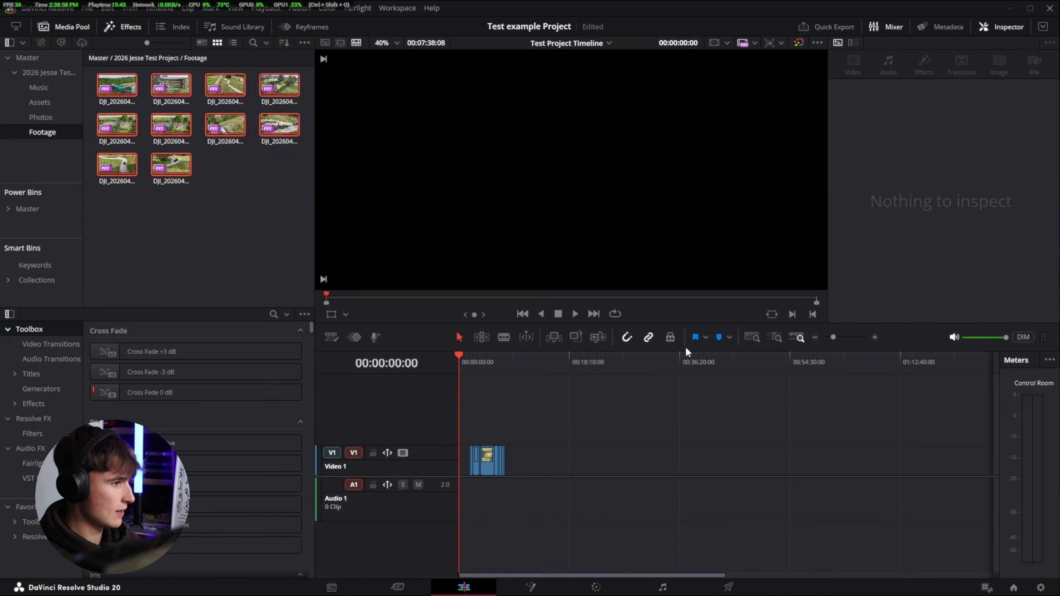
# Select all the clips on Video 1 and move them together to the very start of the timeline.
pyautogui.moveTo(832, 342); pyautogui.dragTo(842, 339)
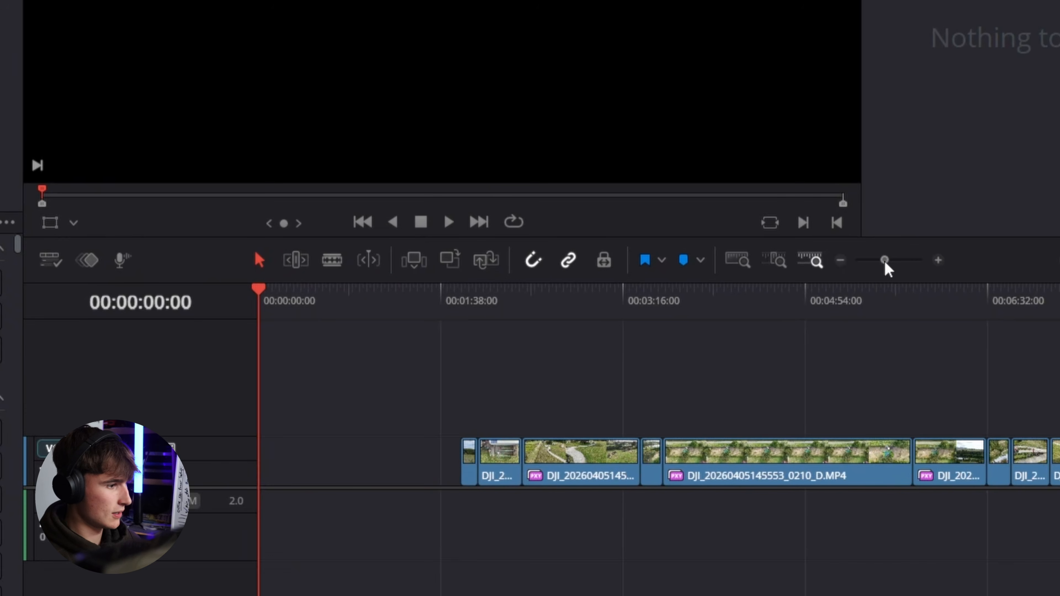
pyautogui.hscroll(3, 558, 403)
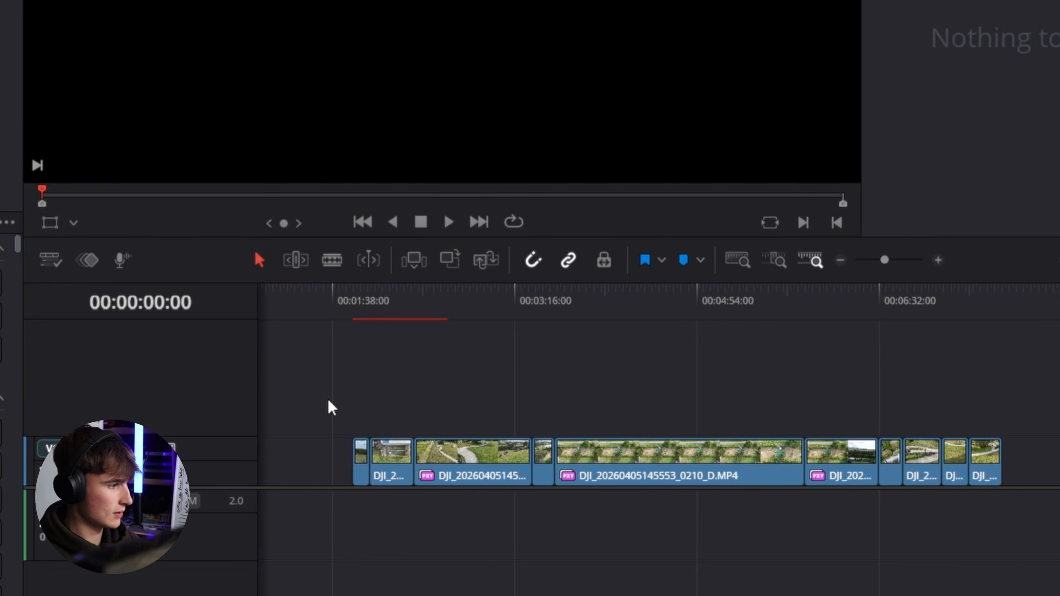
pyautogui.moveTo(328, 400); pyautogui.dragTo(1031, 435)
pyautogui.hscroll(-3, 757, 521)
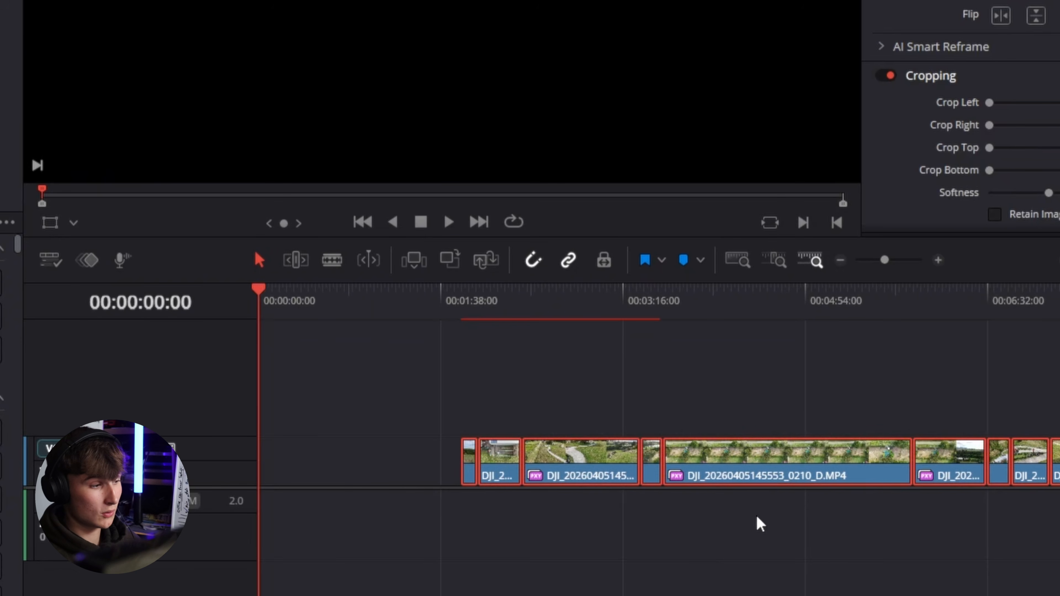
pyautogui.moveTo(796, 470); pyautogui.dragTo(642, 474)
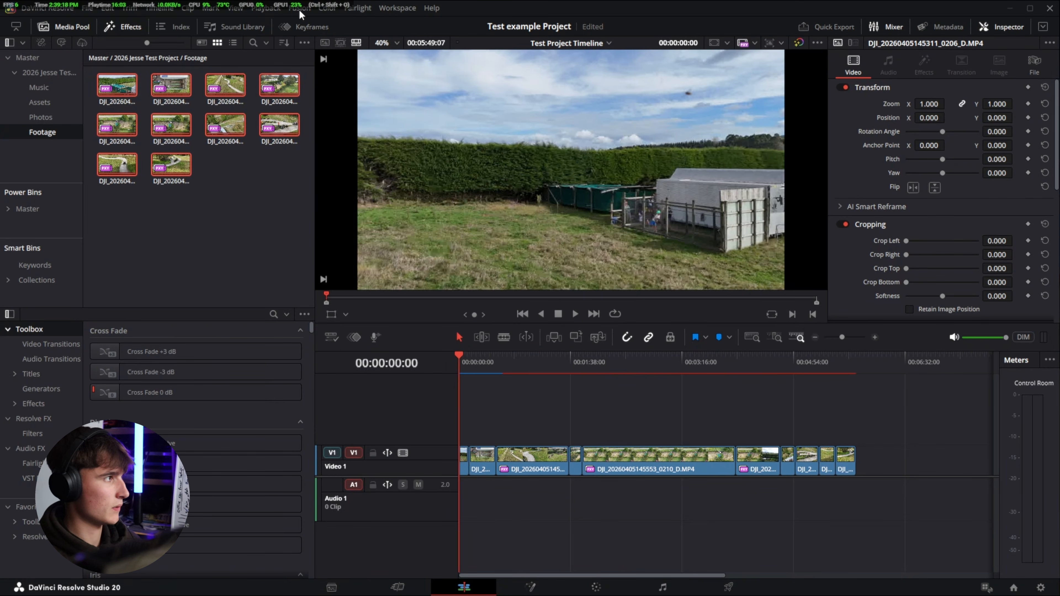
# Check the playback Proxy Handling and Render Cache options without changing them.
pyautogui.click(266, 8)
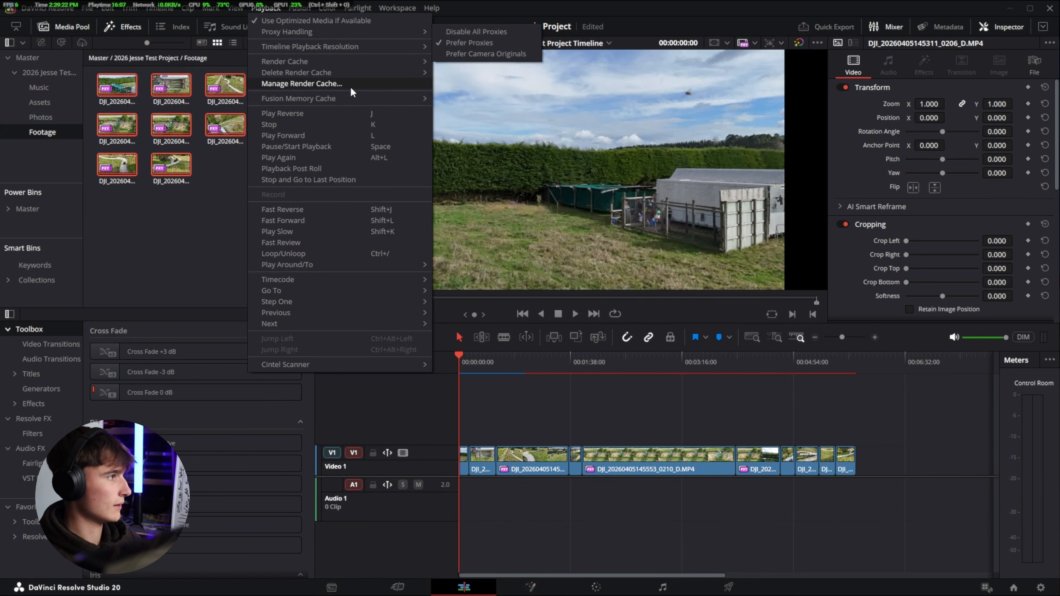
pyautogui.moveTo(386, 63)
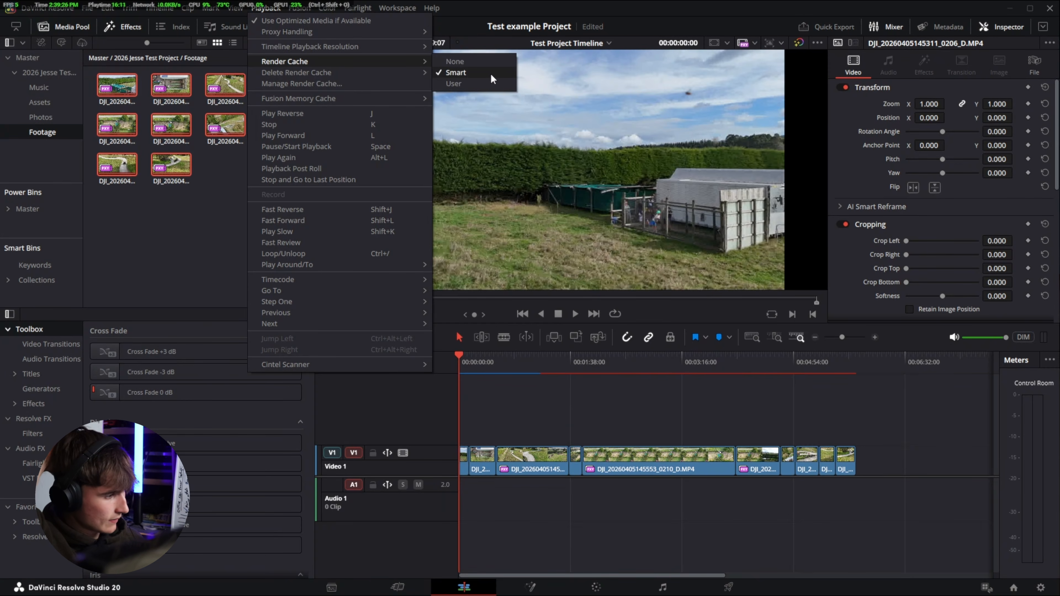
pyautogui.click(727, 329)
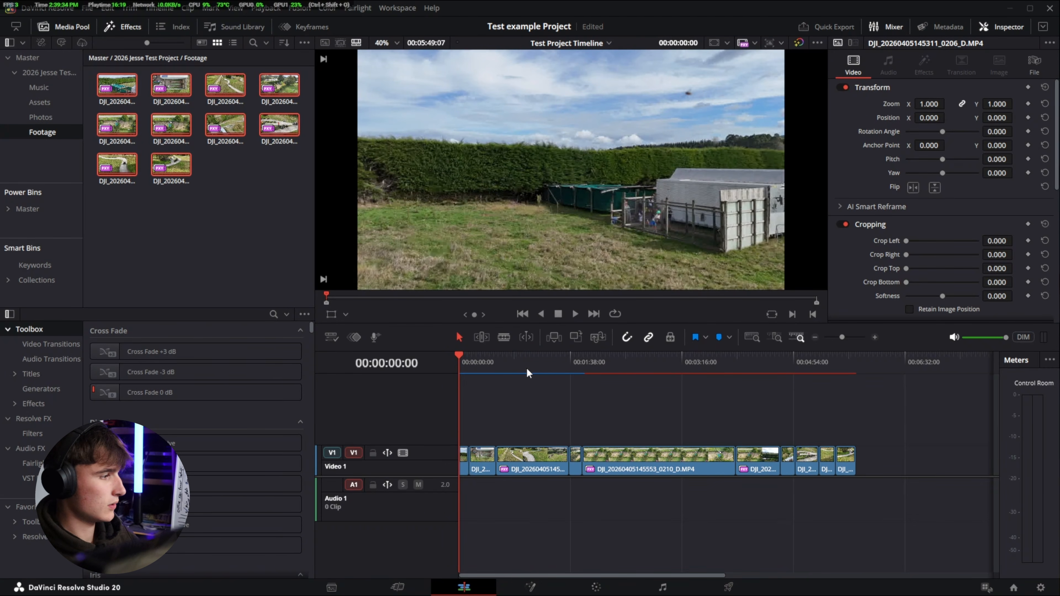
# Scrub through the cached part of the timeline, examine the render cache bar, and return the playhead to the start.
pyautogui.moveTo(463, 364); pyautogui.dragTo(507, 431)
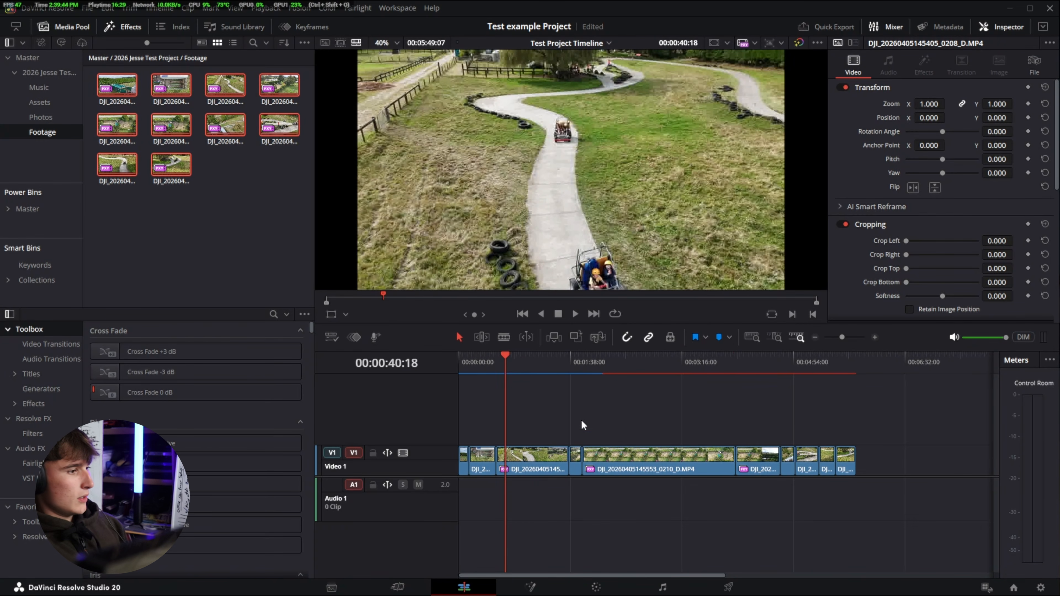
pyautogui.scroll(2, 503, 453)
pyautogui.hscroll(-1, 568, 452)
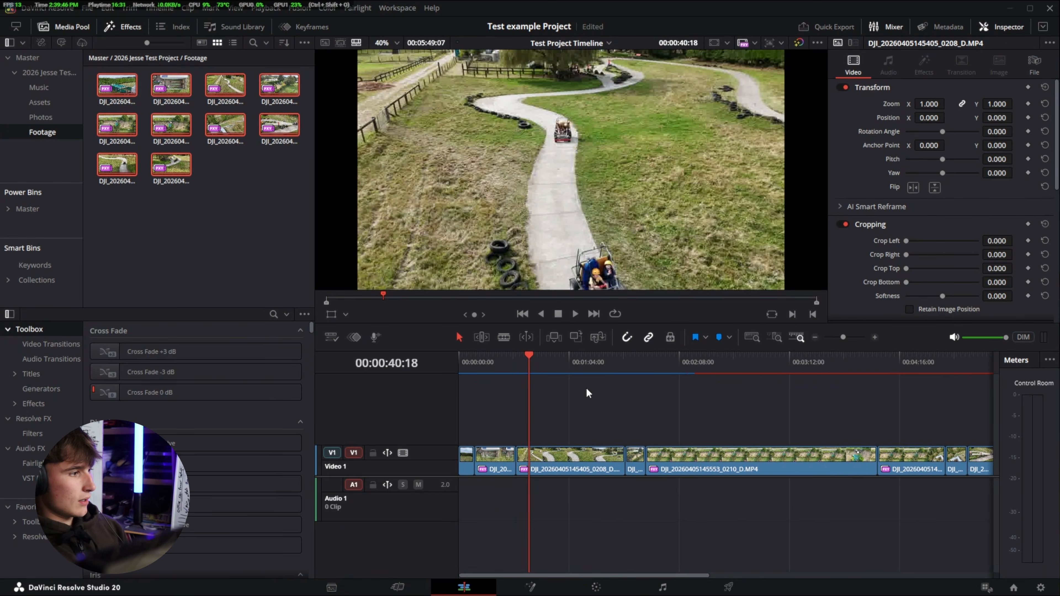
pyautogui.hscroll(5, 808, 430)
pyautogui.hscroll(-5, 745, 438)
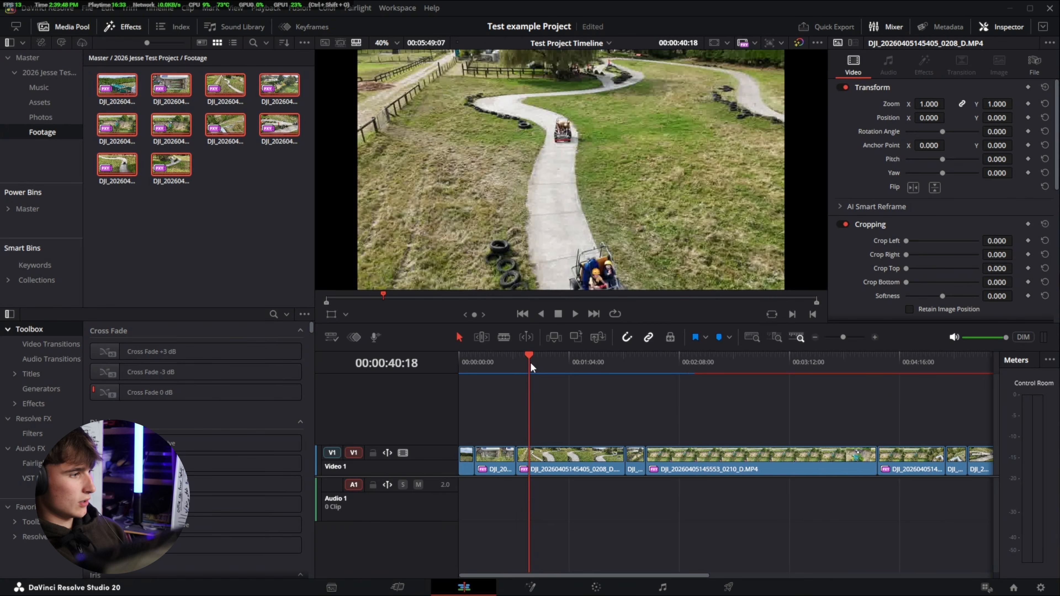
pyautogui.moveTo(531, 363); pyautogui.dragTo(445, 406)
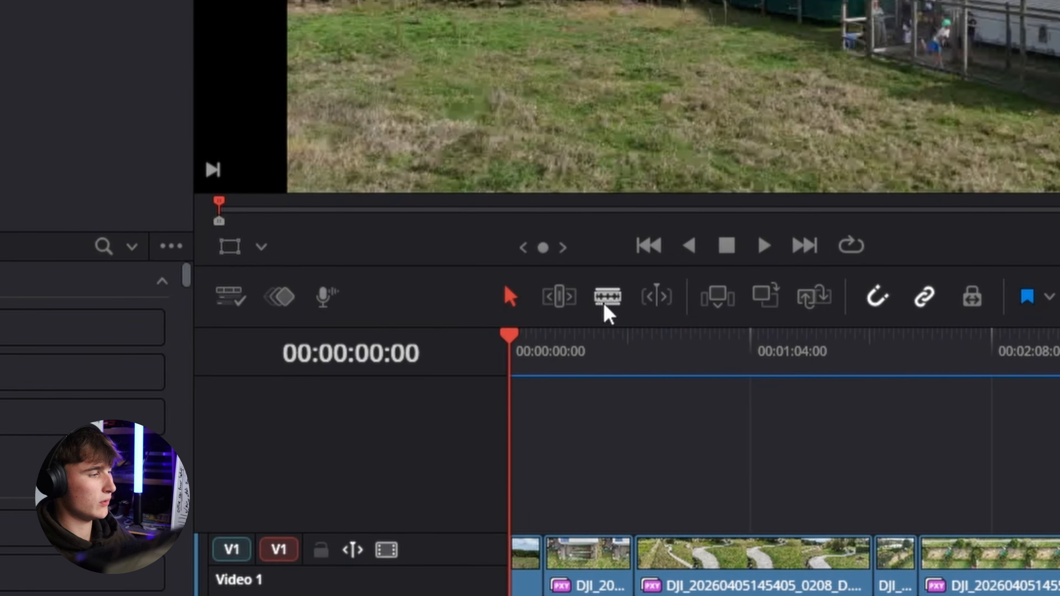
# Split the first clip with the Blade tool just before the 2-second mark and ripple delete its remainder.
pyautogui.click(607, 297)
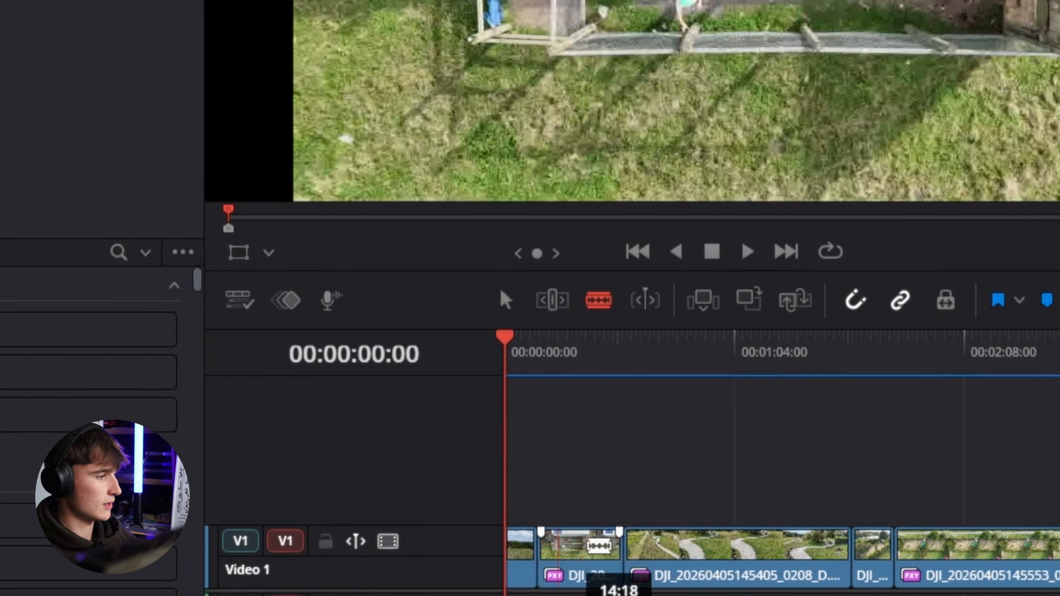
pyautogui.scroll(10, 542, 526)
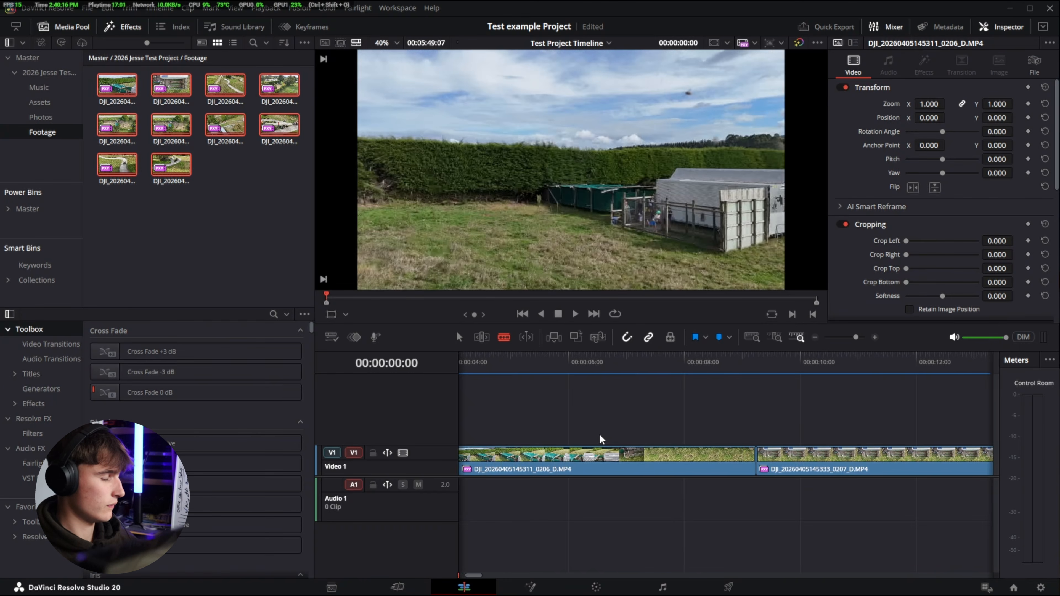
pyautogui.hscroll(-5, 605, 426)
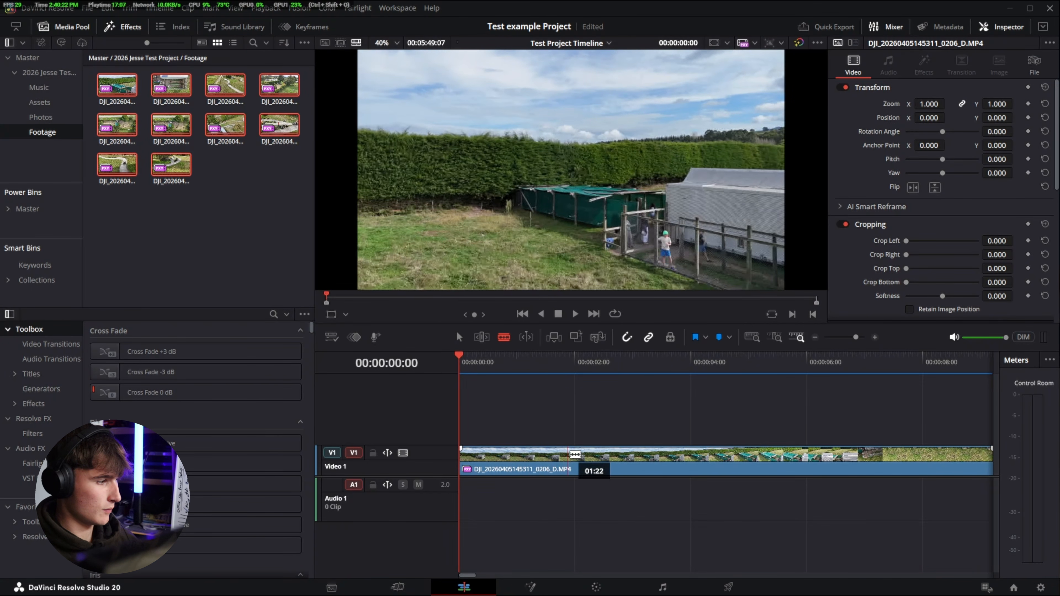
pyautogui.click(570, 456)
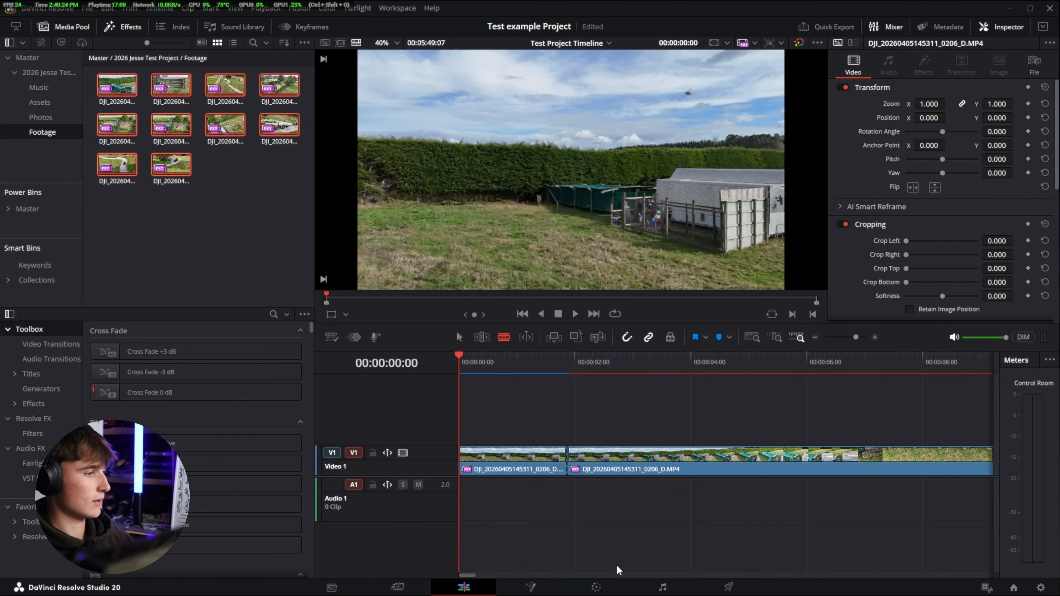
pyautogui.hotkey('ctrl', 's')
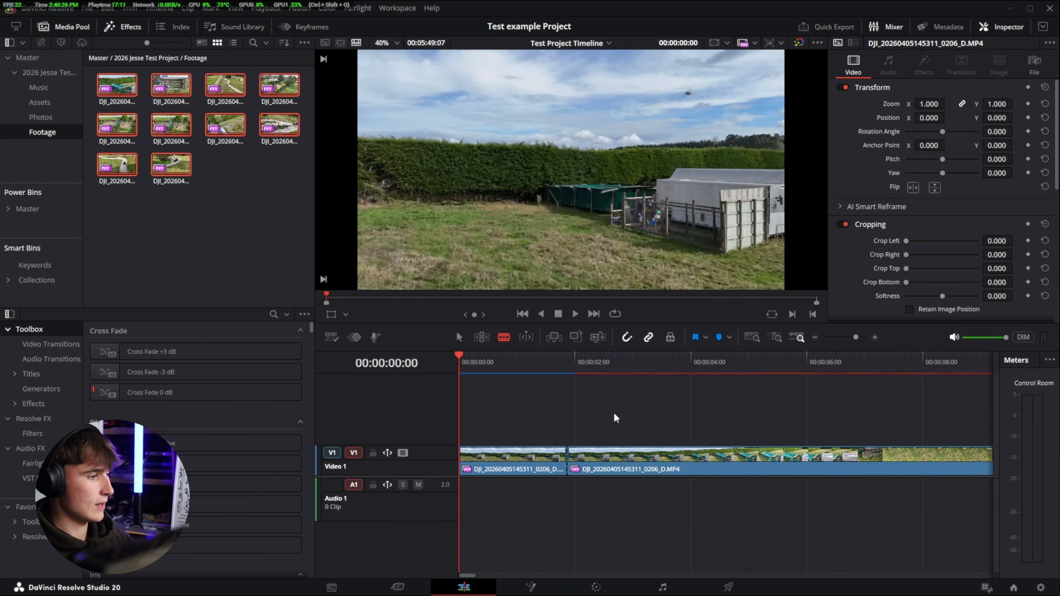
pyautogui.moveTo(604, 411); pyautogui.dragTo(680, 503)
pyautogui.press('Delete')
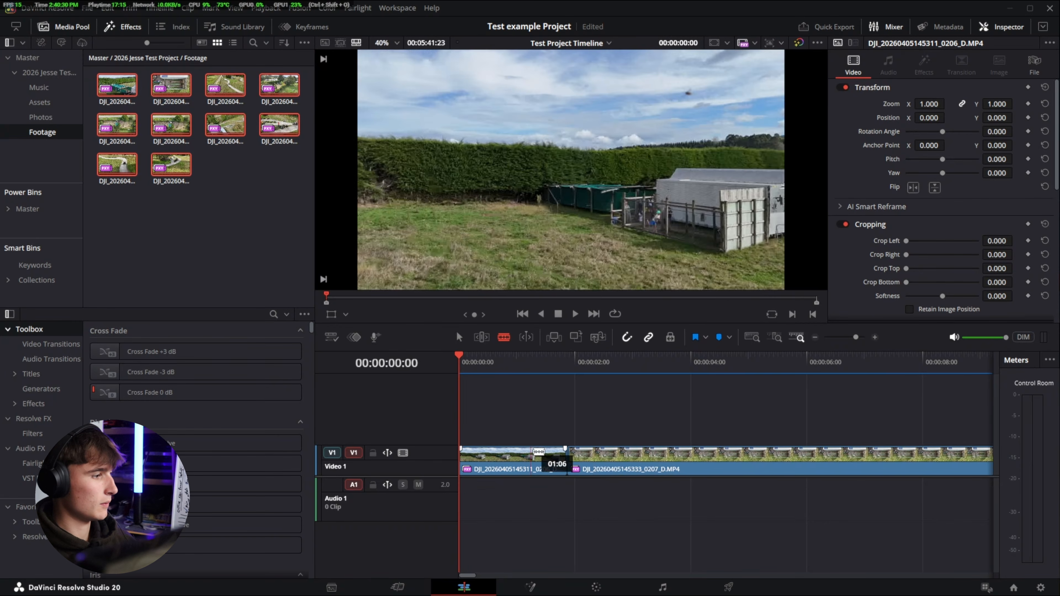
# Split the second clip at about 2.5 seconds on the timeline, delete its remainder and close the gap.
pyautogui.click(604, 458)
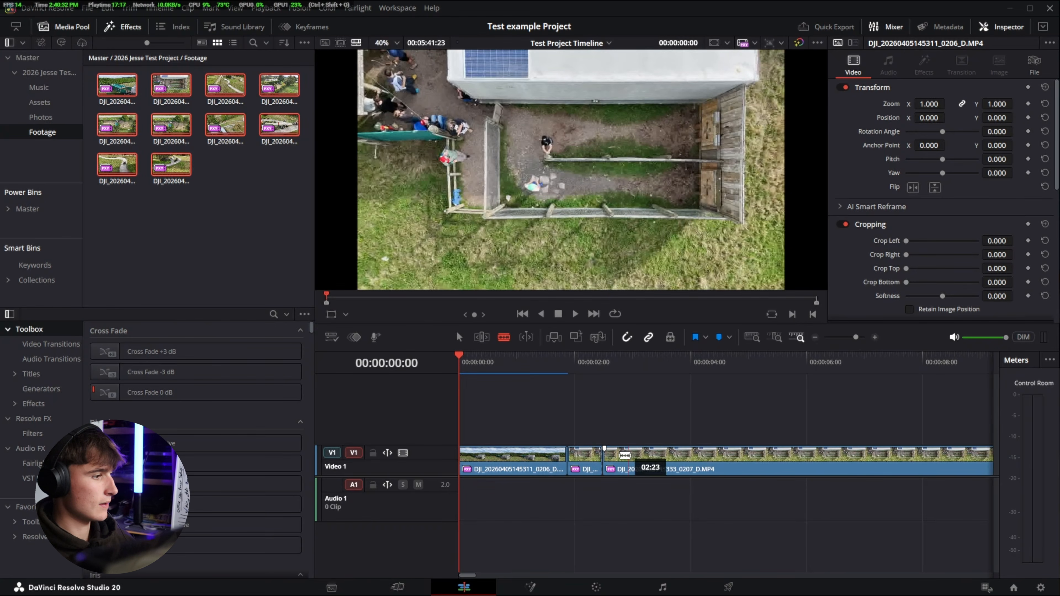
pyautogui.moveTo(627, 422); pyautogui.dragTo(675, 473)
pyautogui.press('Delete')
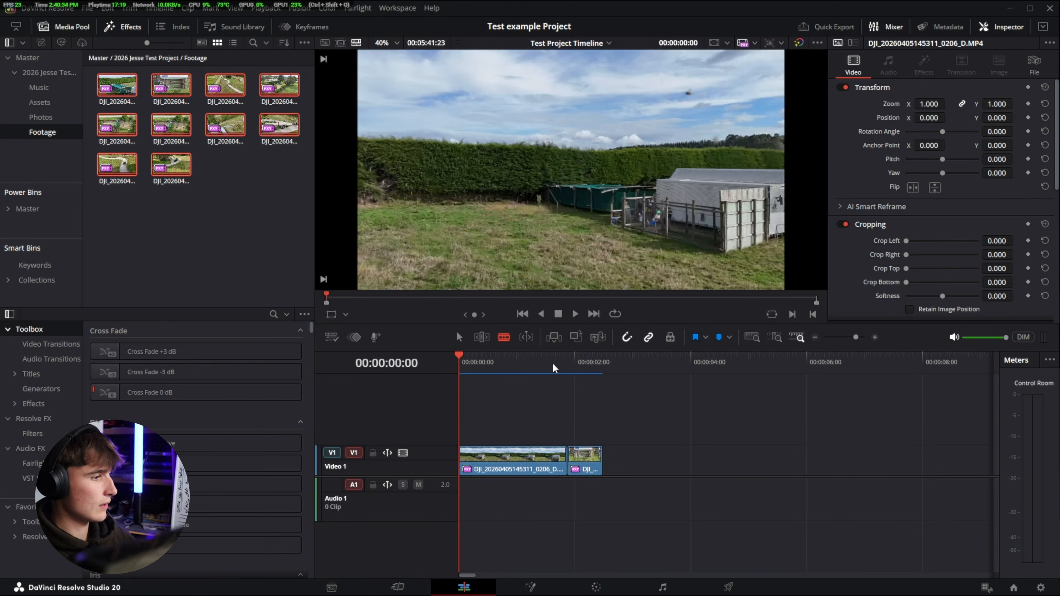
pyautogui.click(660, 469)
pyautogui.press('Delete')
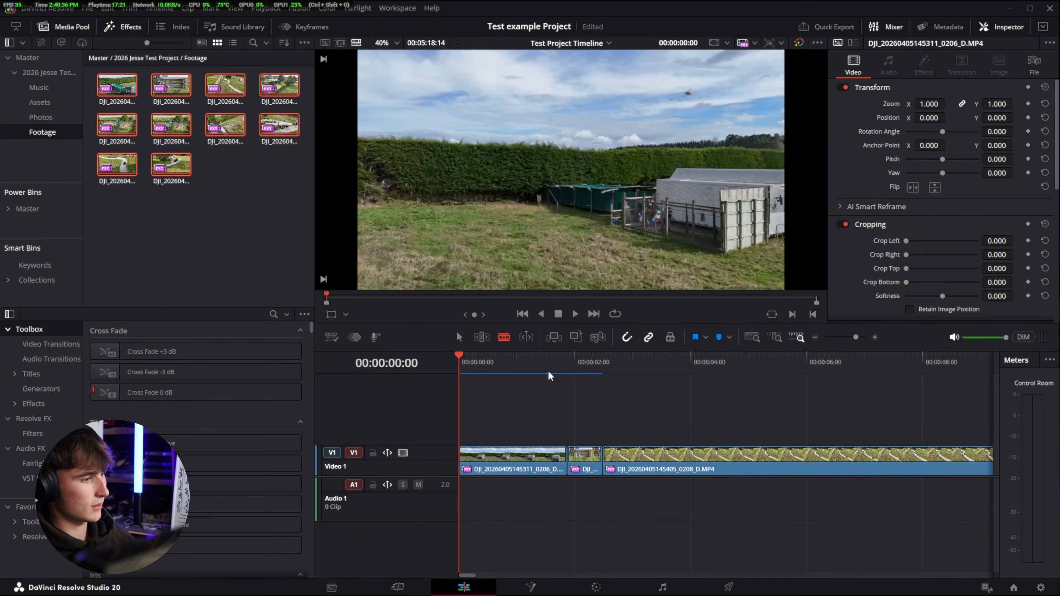
# Play the timeline from about 1 second to review the cuts into the second and third clips.
pyautogui.click(521, 362)
pyautogui.press('space')
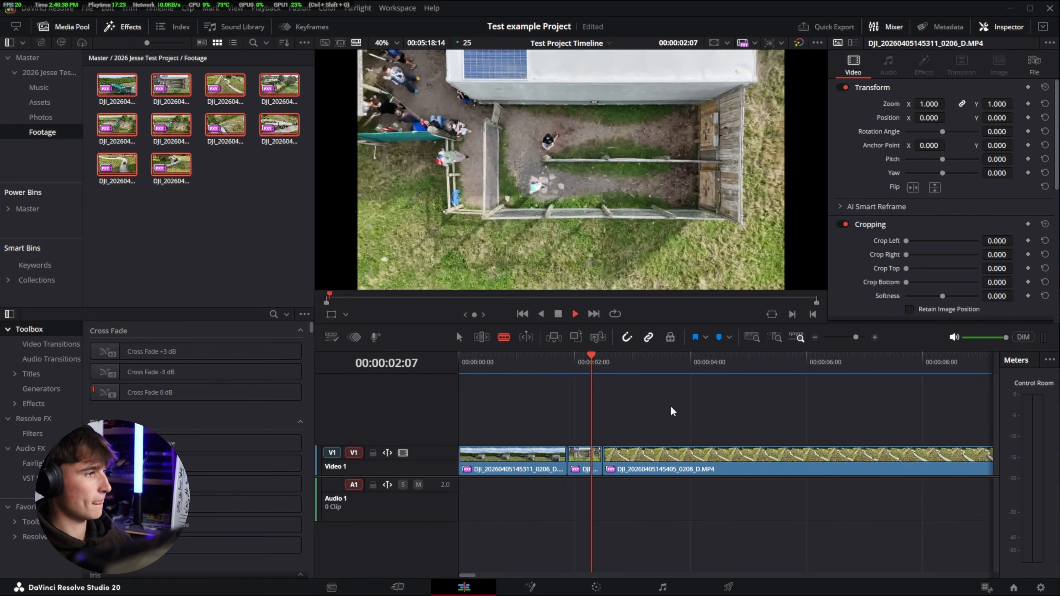
pyautogui.press('space')
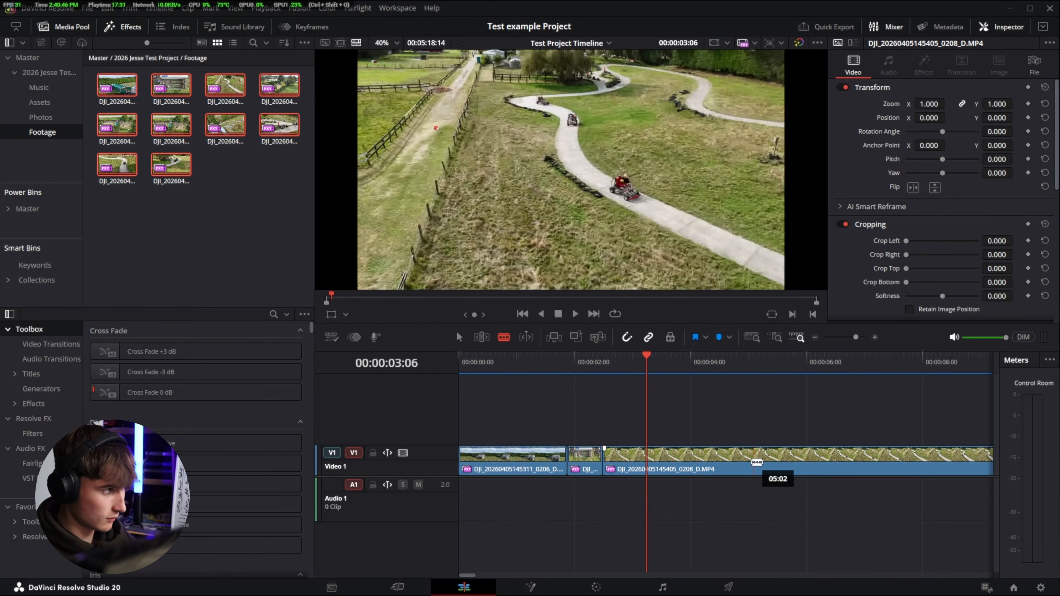
# Split the third clip at about 5 seconds on the timeline, delete its remainder and close the gap.
pyautogui.click(766, 460)
pyautogui.hscroll(5, 752, 512)
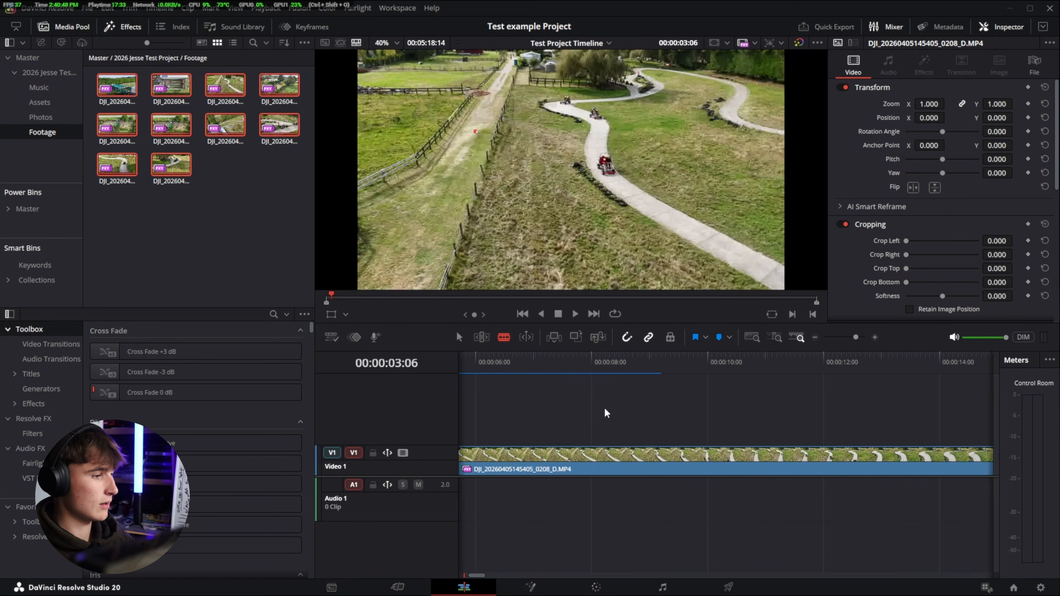
pyautogui.press('Delete')
pyautogui.click(603, 459)
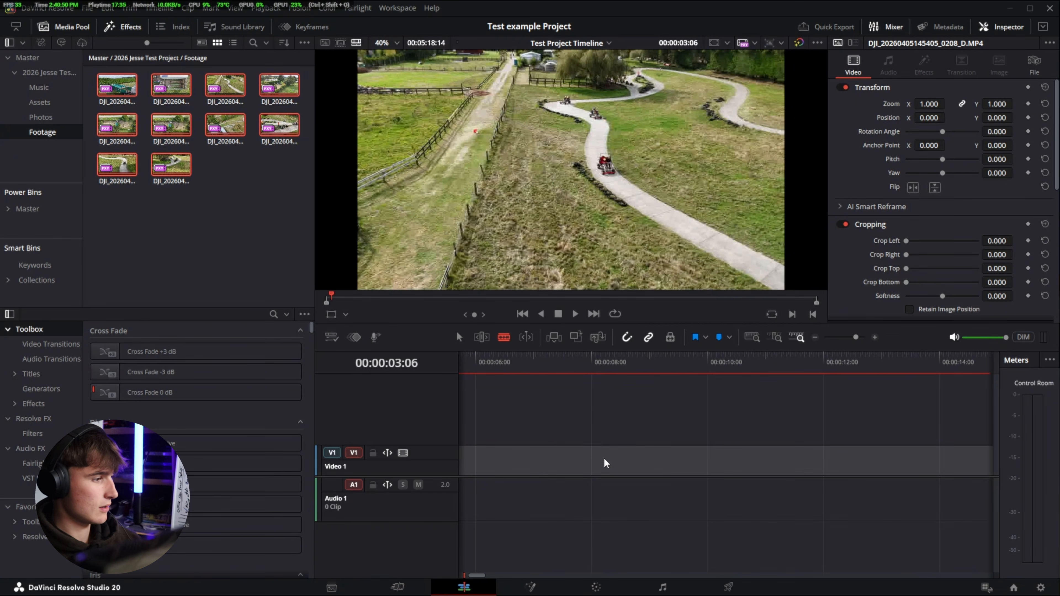
pyautogui.press('Delete')
pyautogui.scroll(-5, 615, 460)
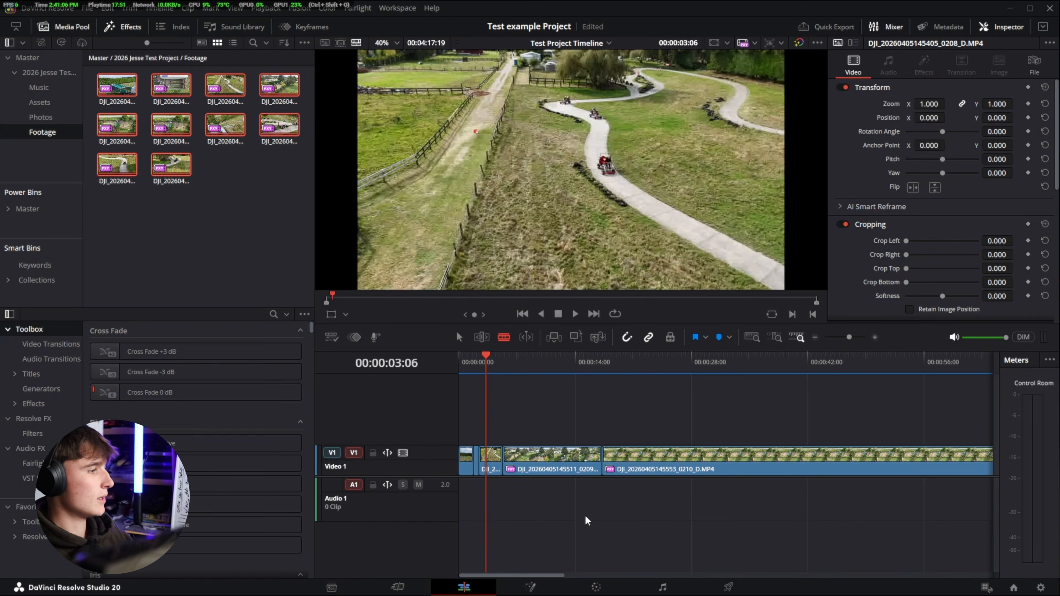
# Switch back to the Selection tool and move the playhead to the start of the timeline.
pyautogui.click(461, 338)
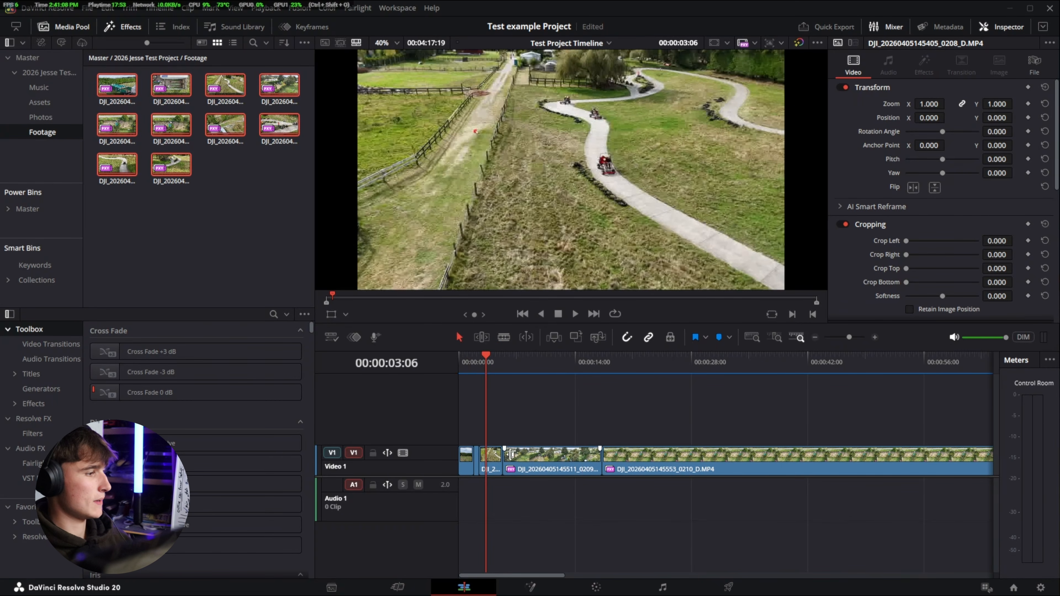
pyautogui.scroll(5, 493, 440)
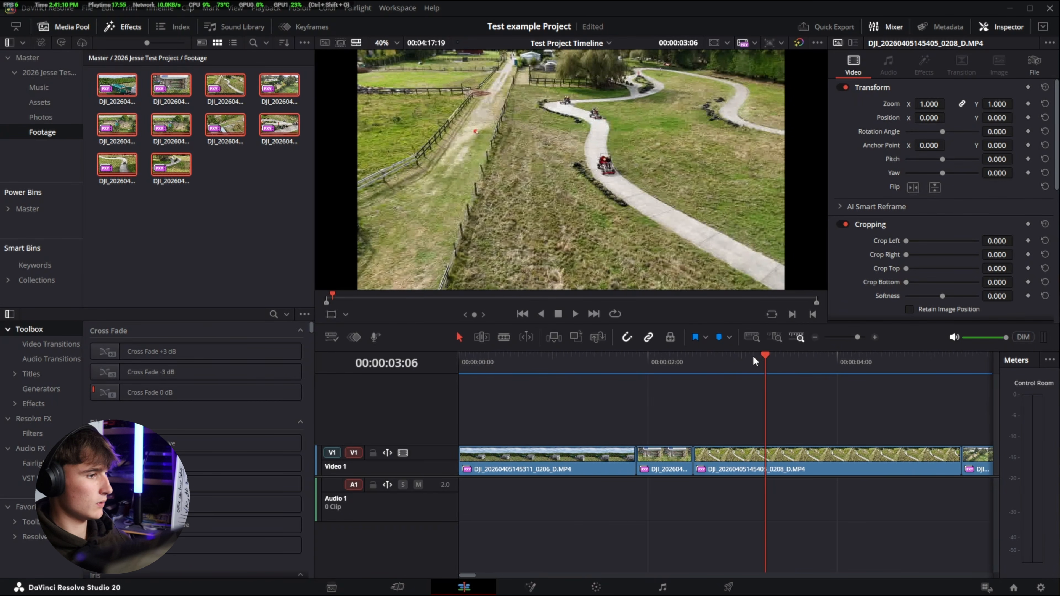
pyautogui.press('Home')
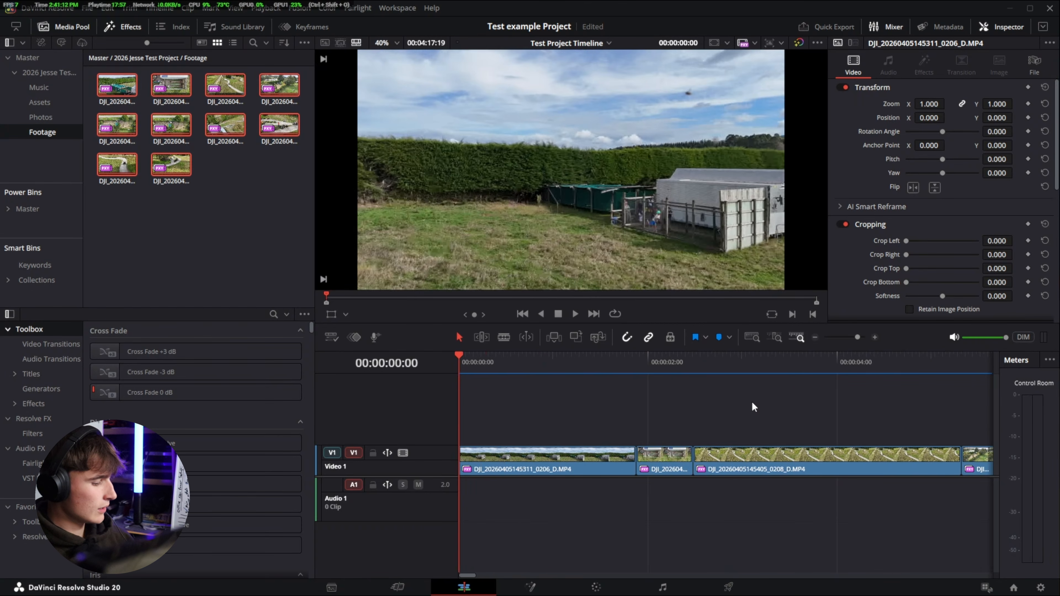
pyautogui.hotkey('ctrl', 's')
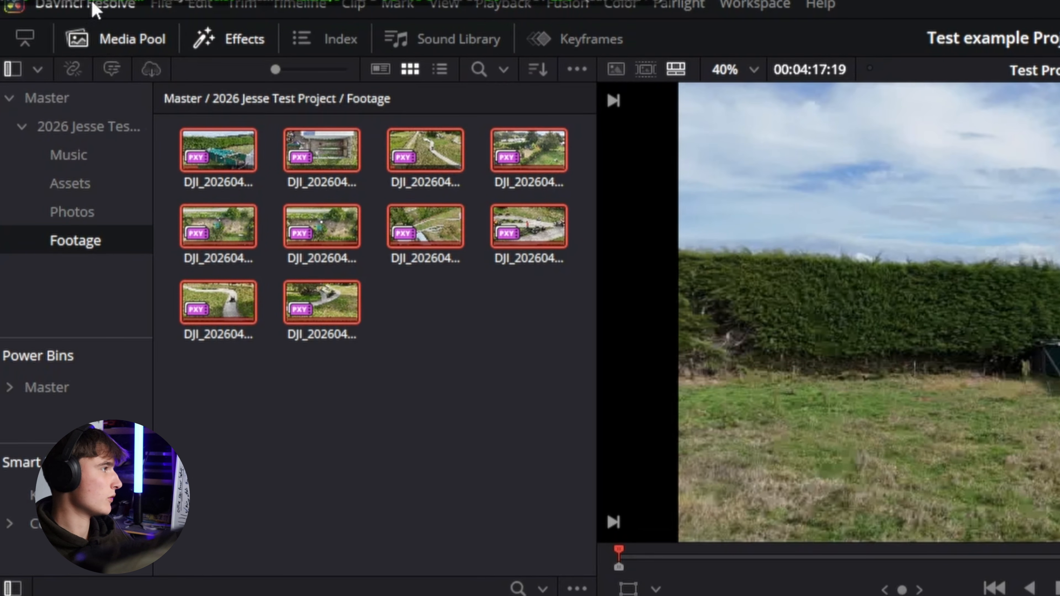
# Open the Keyboard Customization window and reposition it so the keyboard layout can be viewed.
pyautogui.click(95, 9)
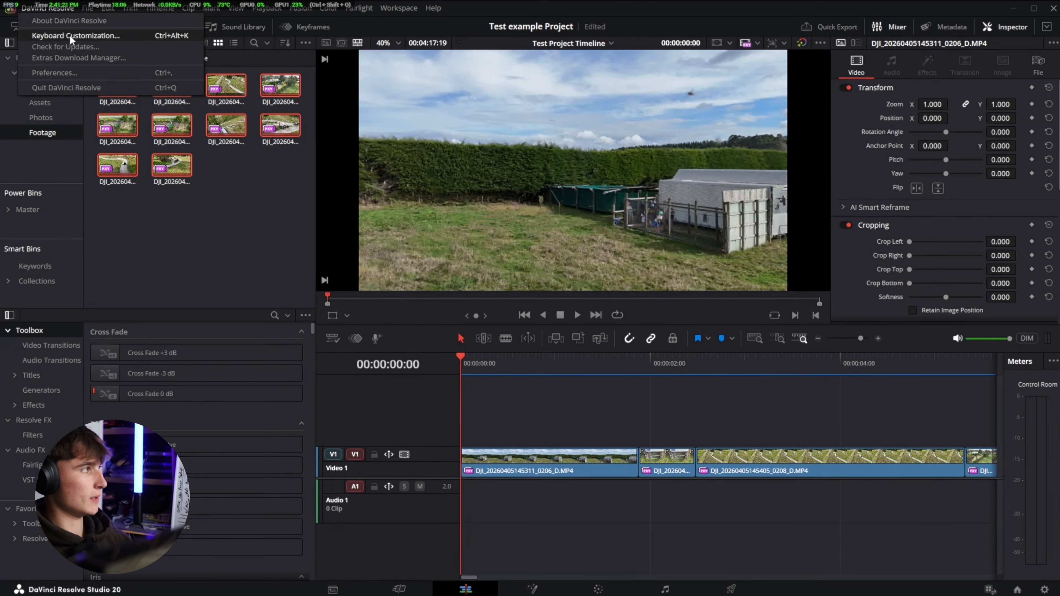
pyautogui.click(128, 56)
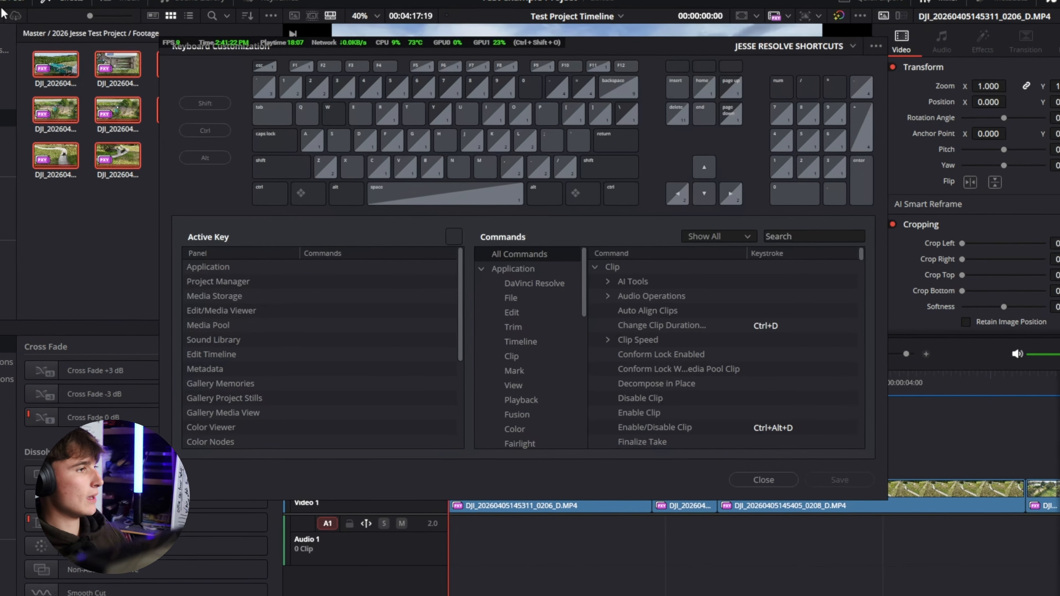
pyautogui.moveTo(611, 40); pyautogui.dragTo(651, 25)
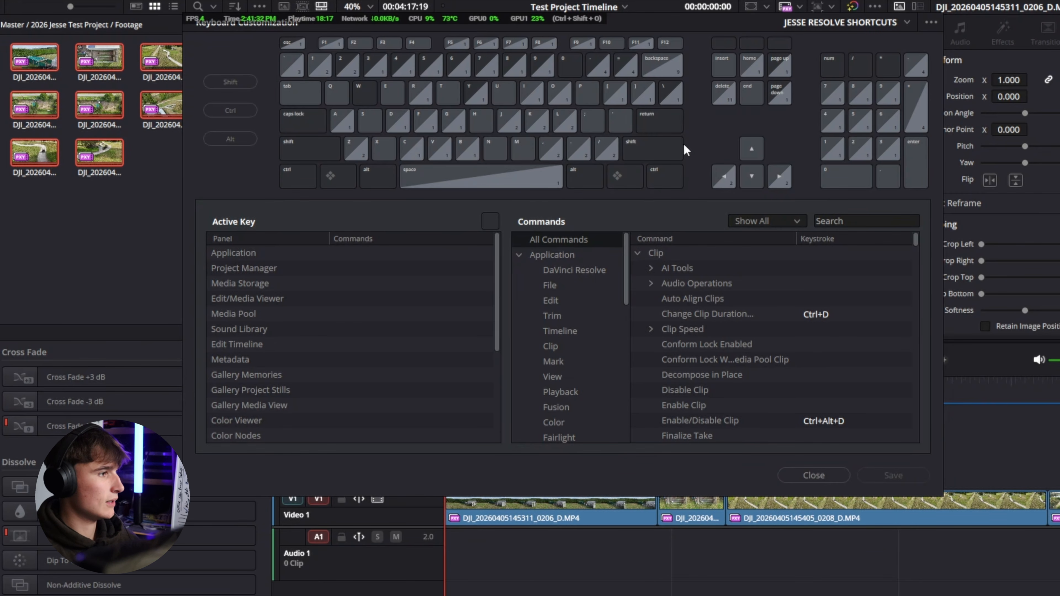
# Check the commands assigned to the O, D and Space keys, and close the Keyboard Customization window.
pyautogui.press('o')
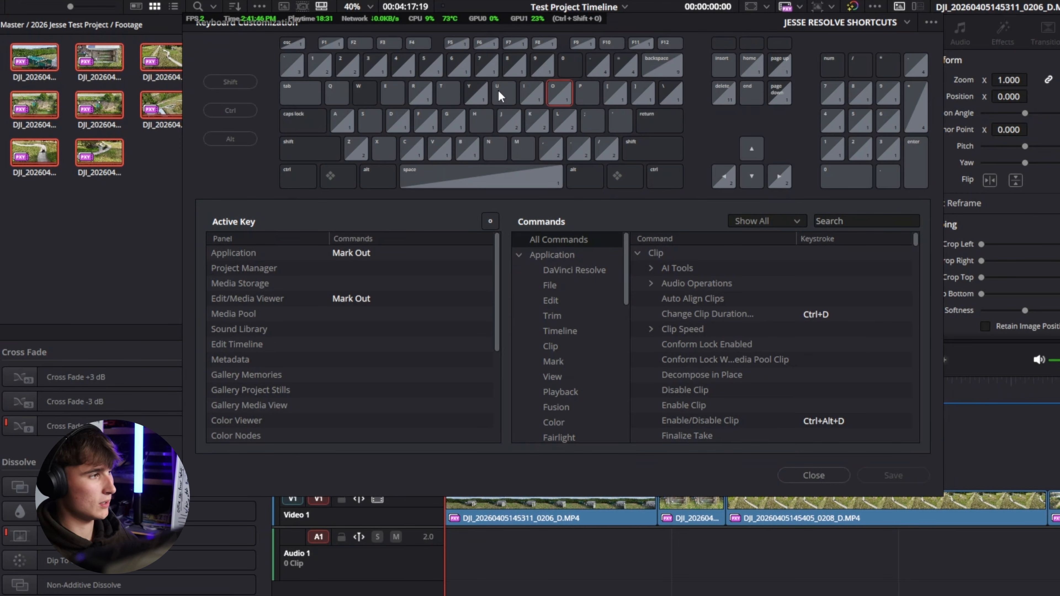
pyautogui.click(408, 121)
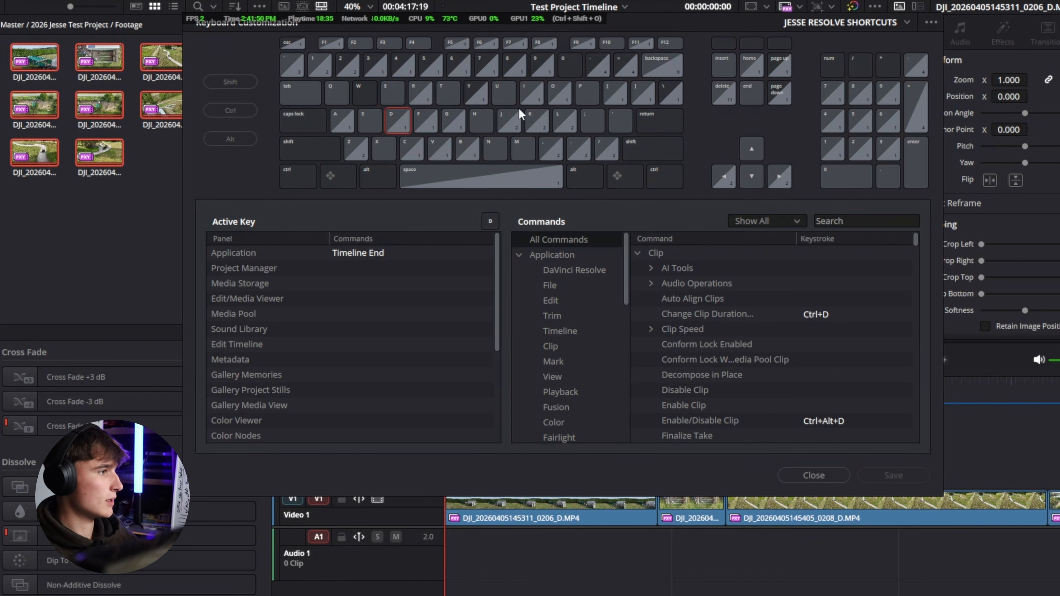
pyautogui.click(445, 174)
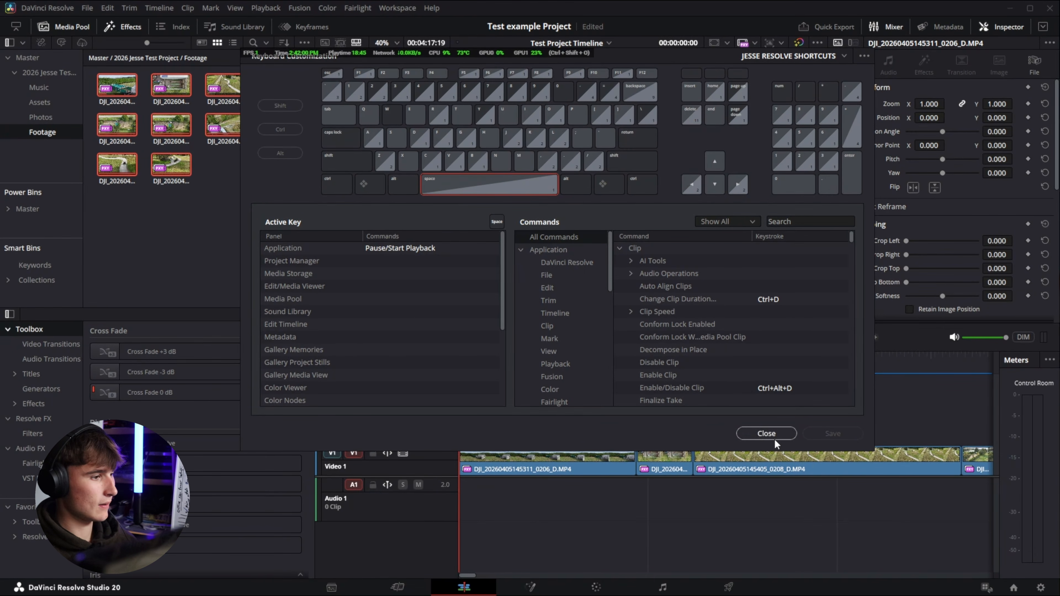
pyautogui.click(773, 438)
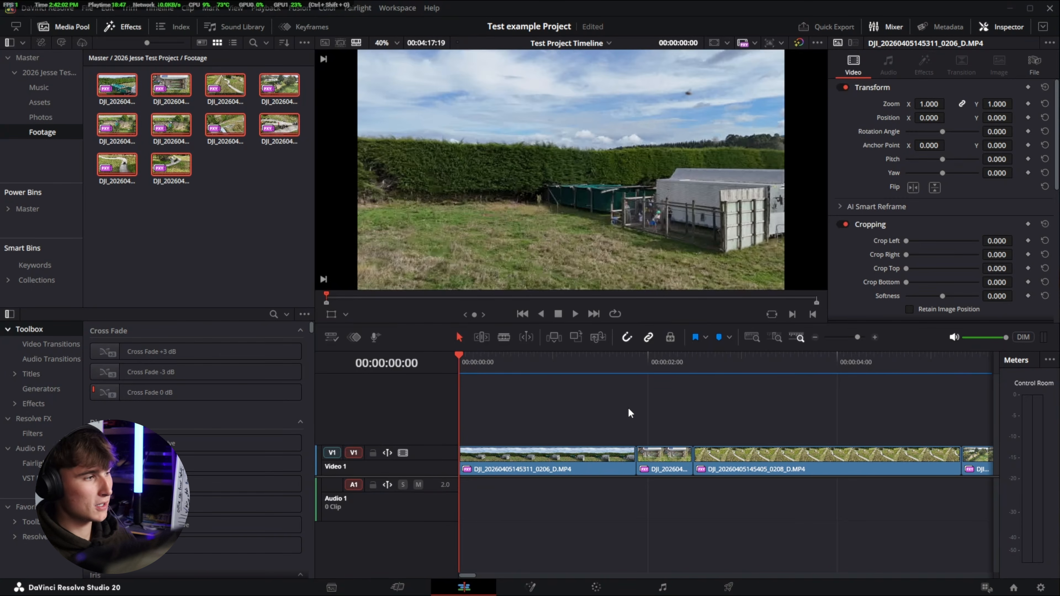
# Play and pause the timeline to about 3 seconds, and return the playhead to the start.
pyautogui.press('space')
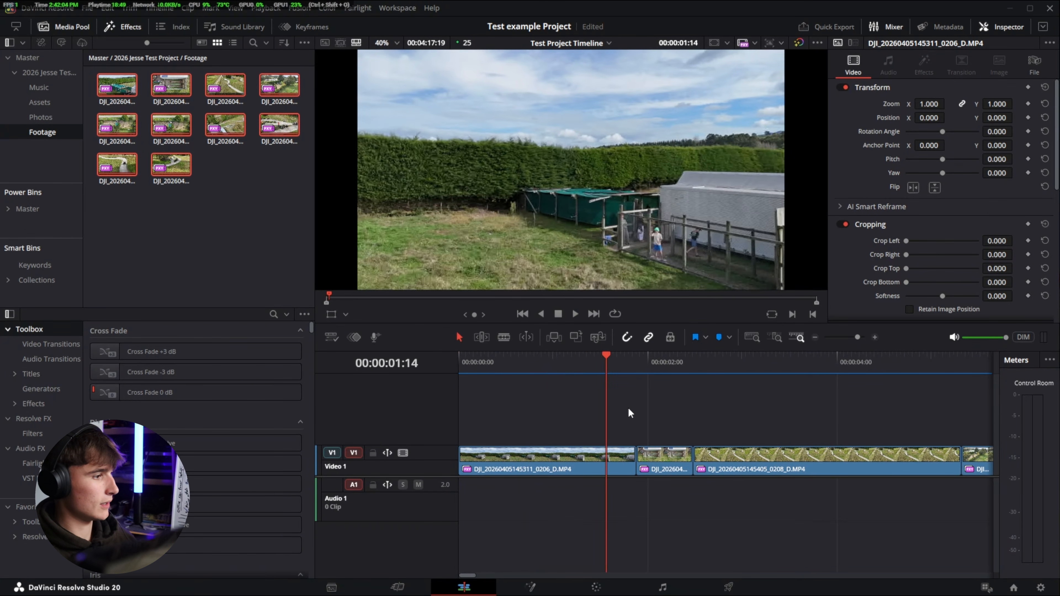
pyautogui.press('space')
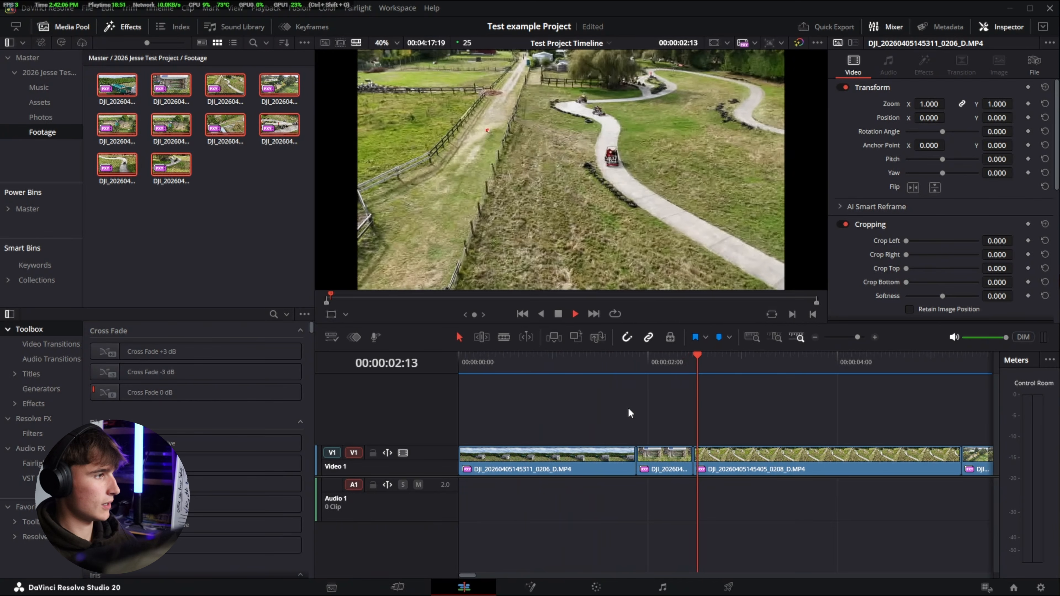
pyautogui.press('space')
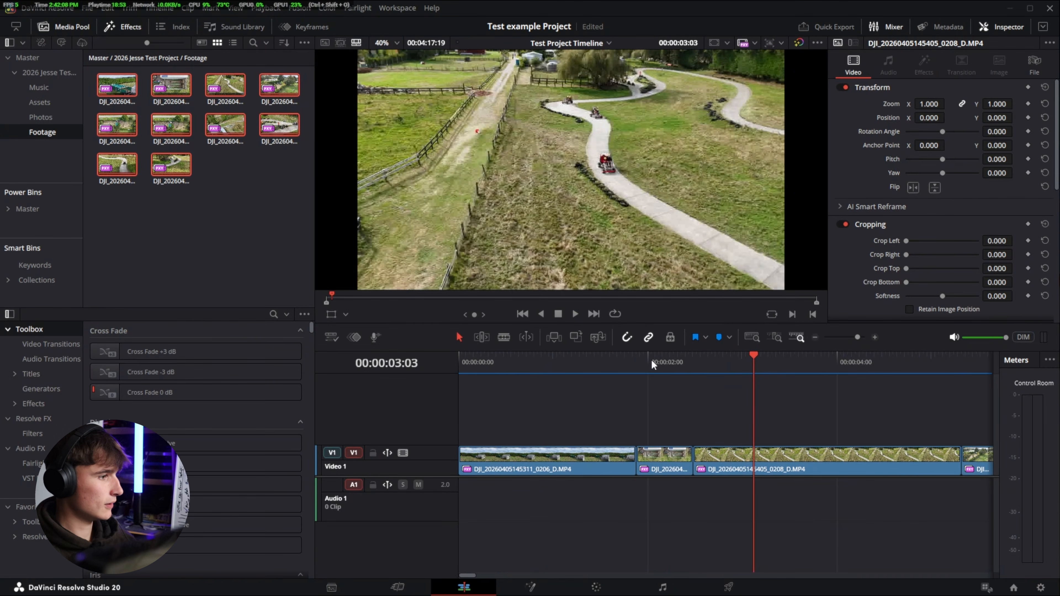
pyautogui.press('Home')
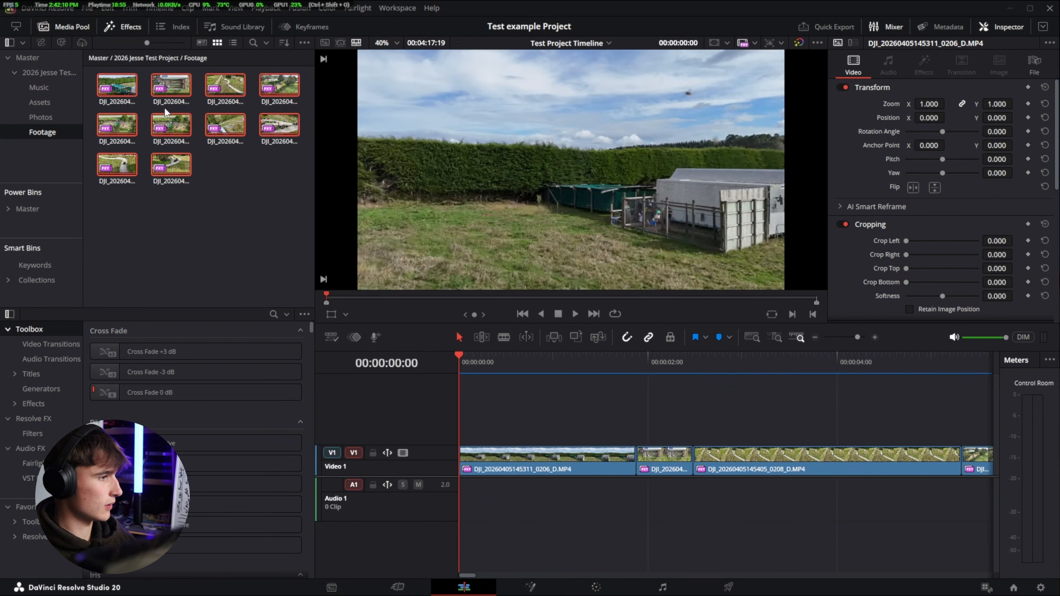
# Reopen Keyboard Customization, check the commands assigned to the [ and ] keys, and close the window.
pyautogui.click(47, 8)
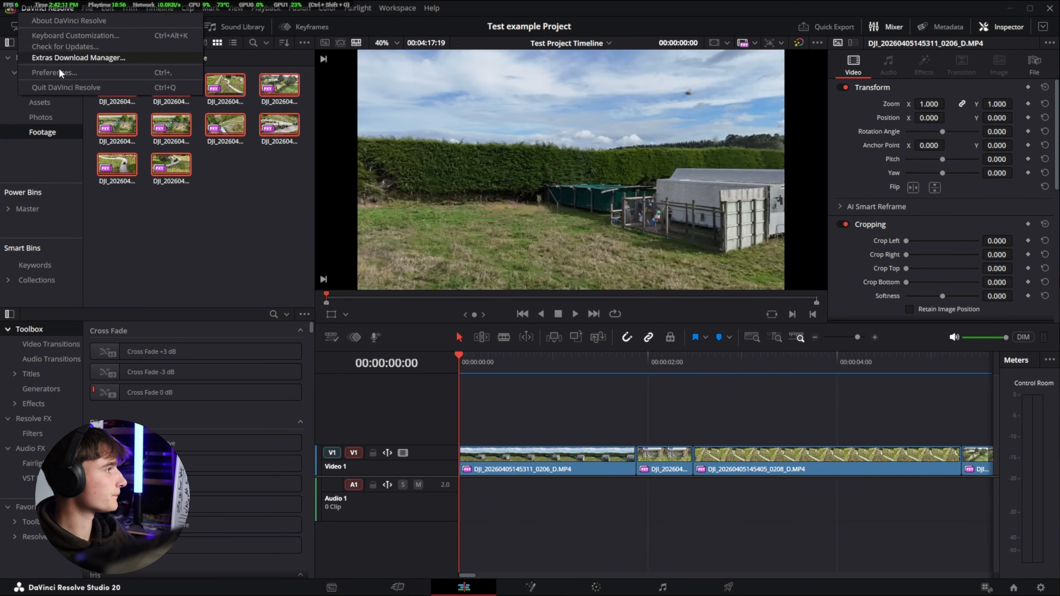
pyautogui.click(63, 35)
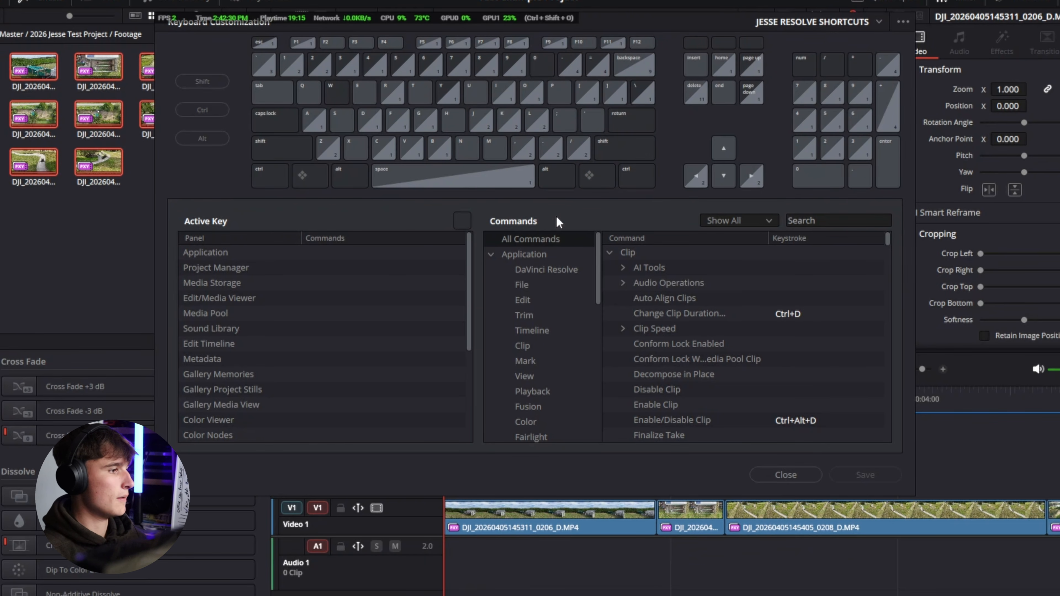
pyautogui.click(586, 94)
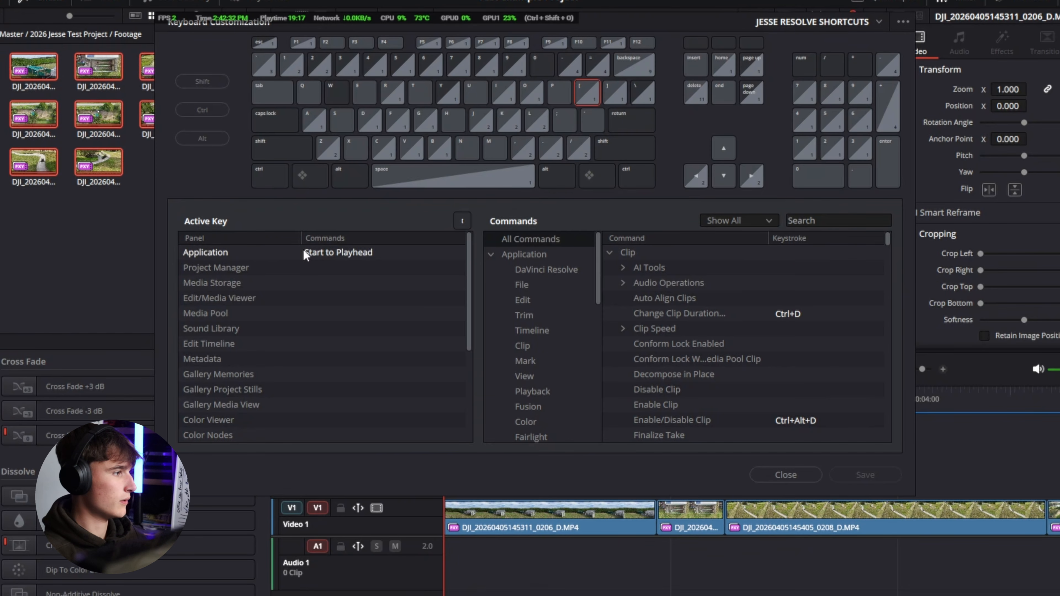
pyautogui.click(615, 93)
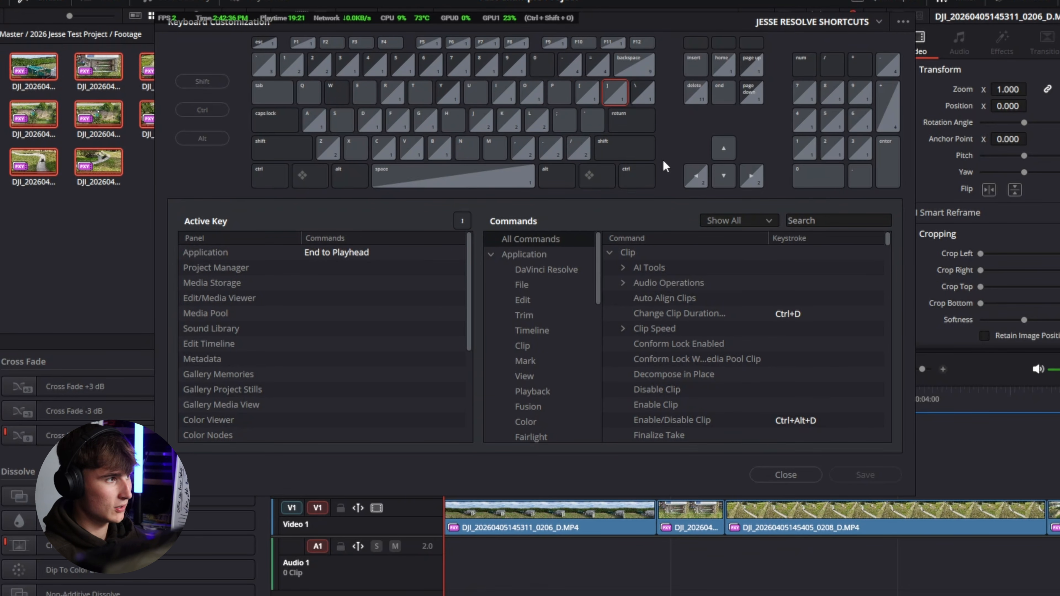
pyautogui.press('[')
pyautogui.press(']')
pyautogui.press('[')
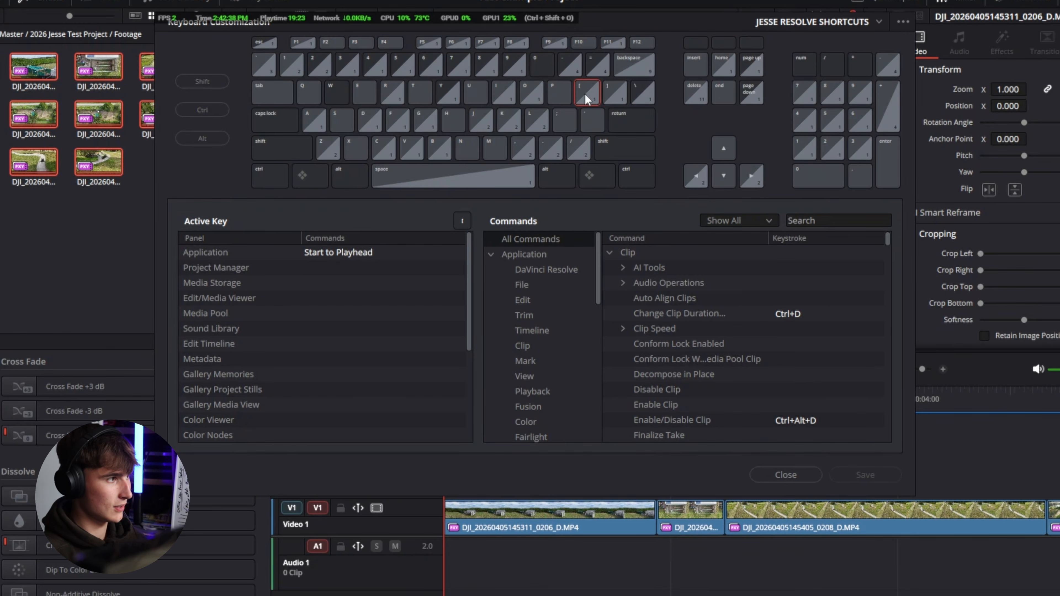
pyautogui.press(']')
pyautogui.press('[')
pyautogui.press(']')
pyautogui.press('[')
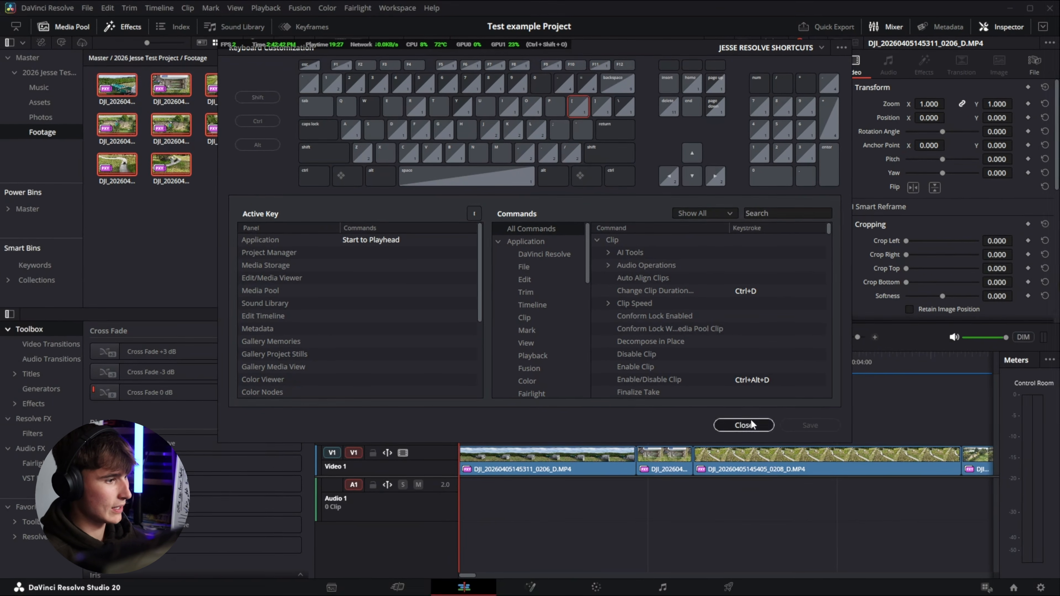
pyautogui.click(786, 475)
# Ripple-trim the start of the first clip to the playhead at 00:00:00:15.
pyautogui.moveTo(457, 363); pyautogui.dragTo(512, 373)
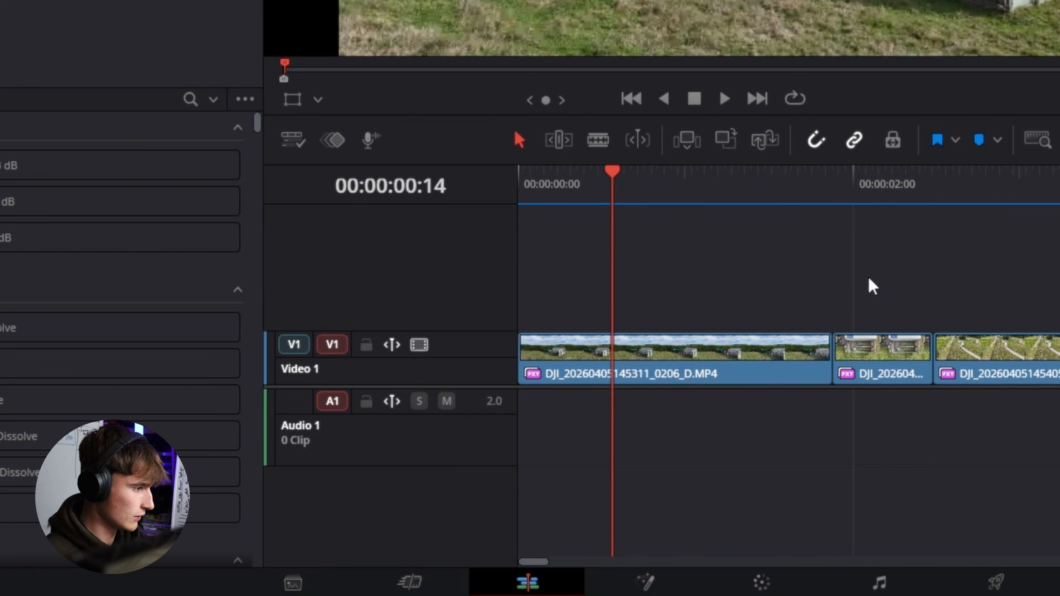
pyautogui.click(618, 185)
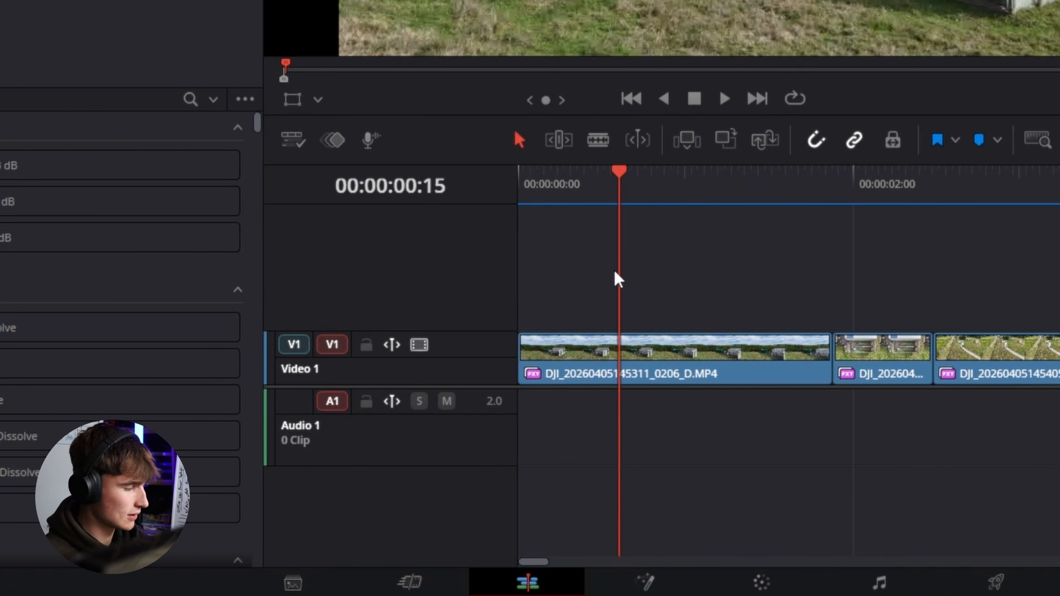
pyautogui.hotkey('ctrl', 'shift', '[')
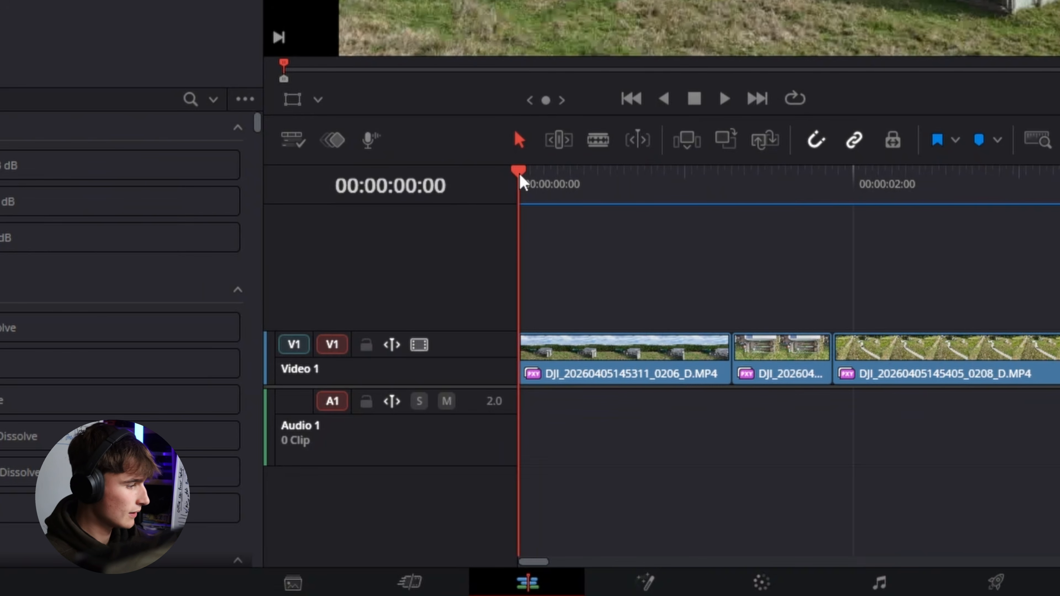
pyautogui.hotkey('ctrl', 'z')
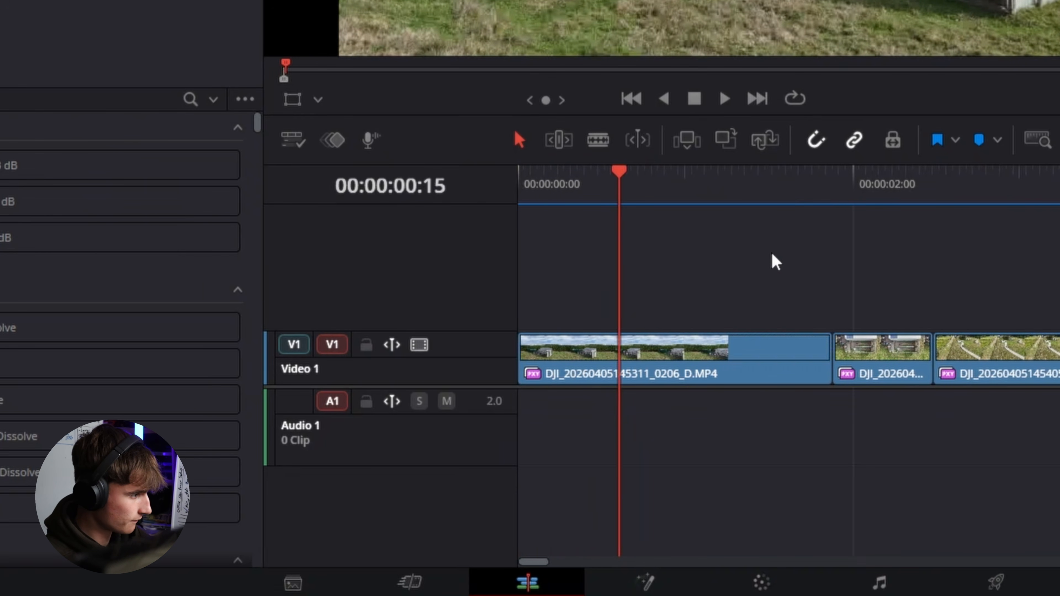
pyautogui.hotkey('ctrl', 'shift', '[')
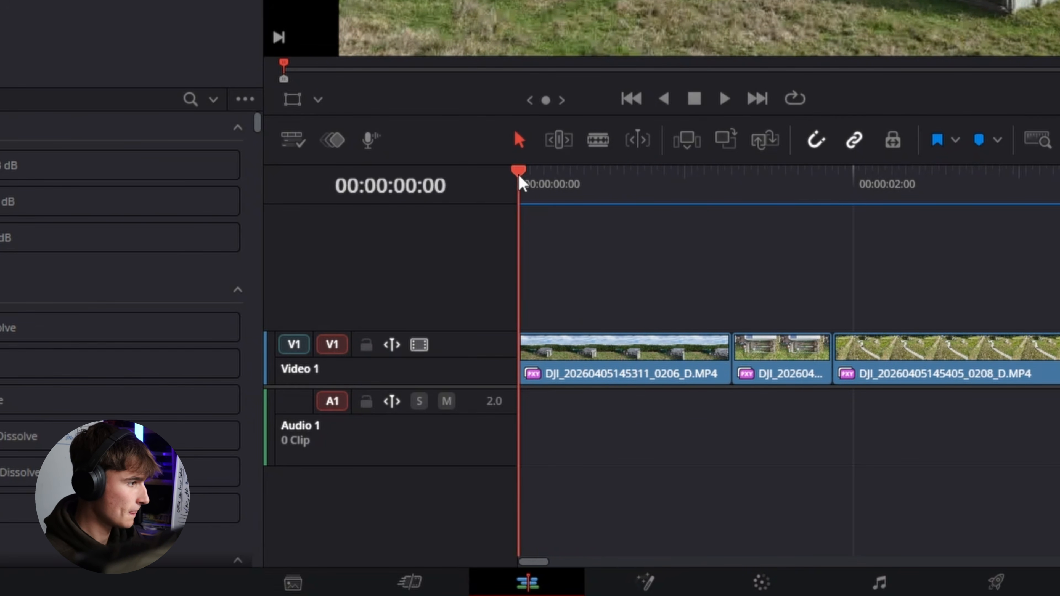
# Ripple-trim the end of the first clip to the playhead at 00:00:00:23.
pyautogui.click(539, 184)
pyautogui.moveTo(539, 184); pyautogui.dragTo(674, 253)
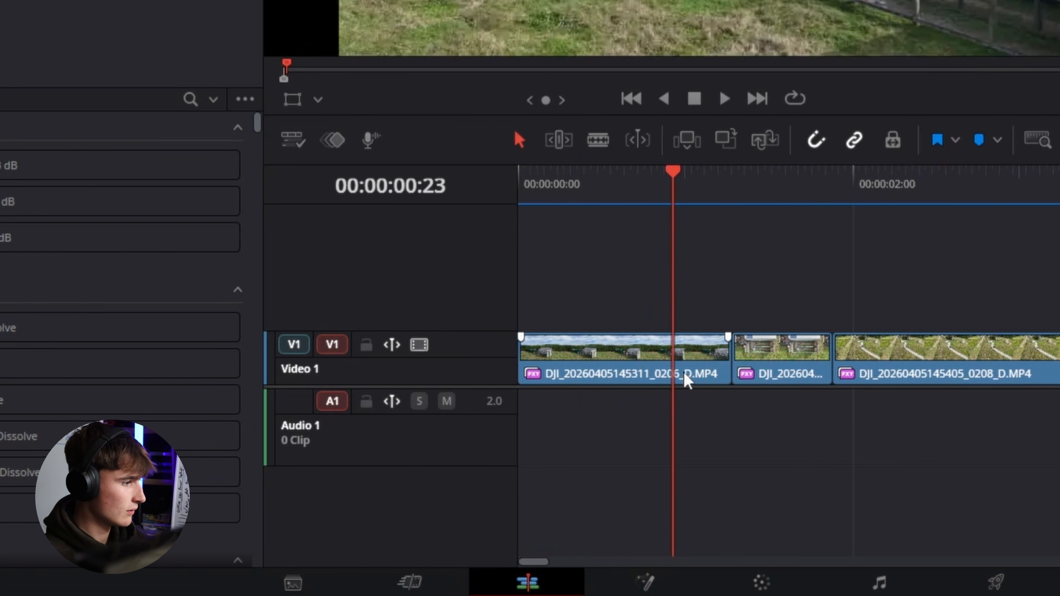
pyautogui.click(688, 363)
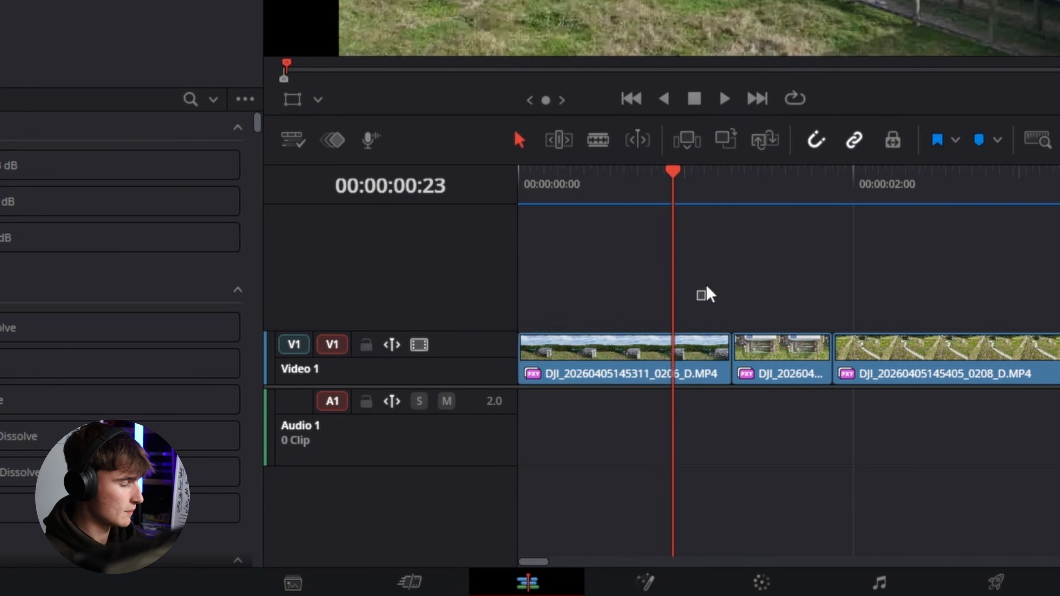
pyautogui.click(702, 315)
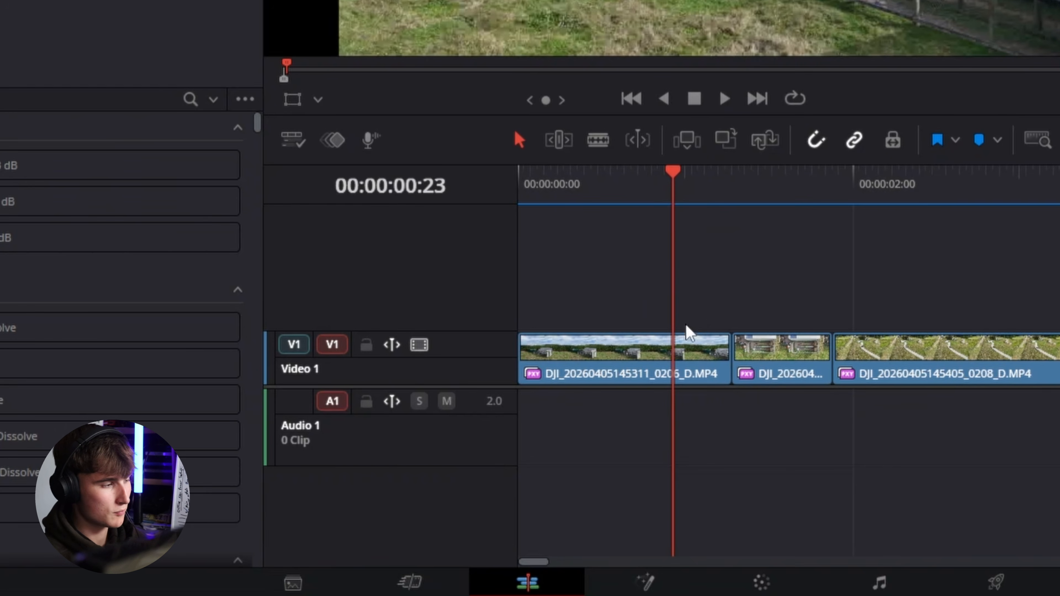
pyautogui.moveTo(699, 350); pyautogui.dragTo(724, 332)
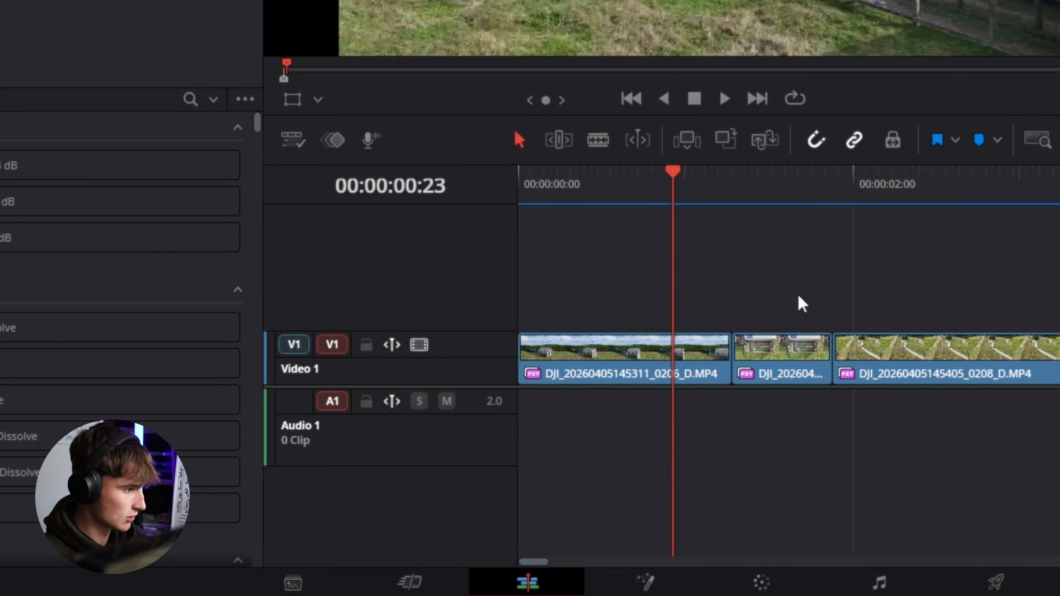
pyautogui.hotkey('ctrl', 'shift', ']')
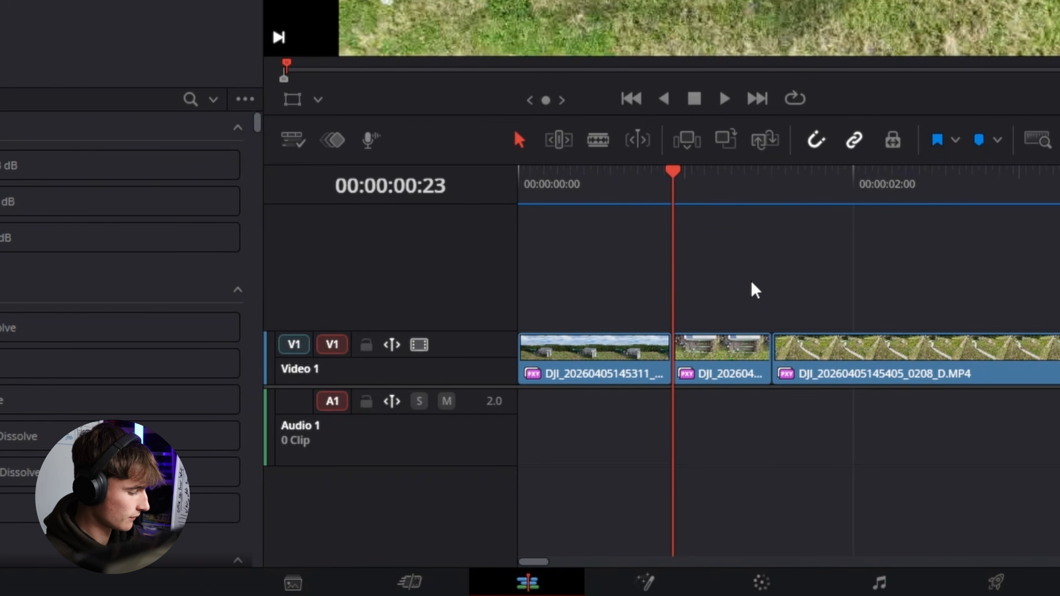
pyautogui.hotkey('ctrl', 'z')
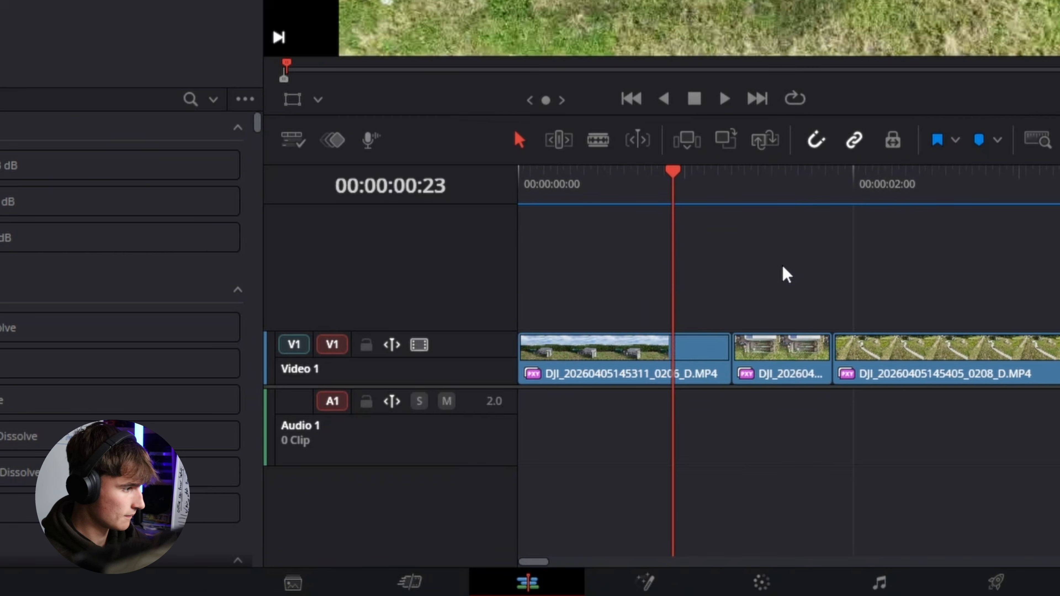
pyautogui.hotkey('ctrl', 'shift', 'z')
# Scrub through the third and fourth clips and ripple-trim their unwanted parts to the playhead.
pyautogui.moveTo(675, 179); pyautogui.dragTo(680, 210)
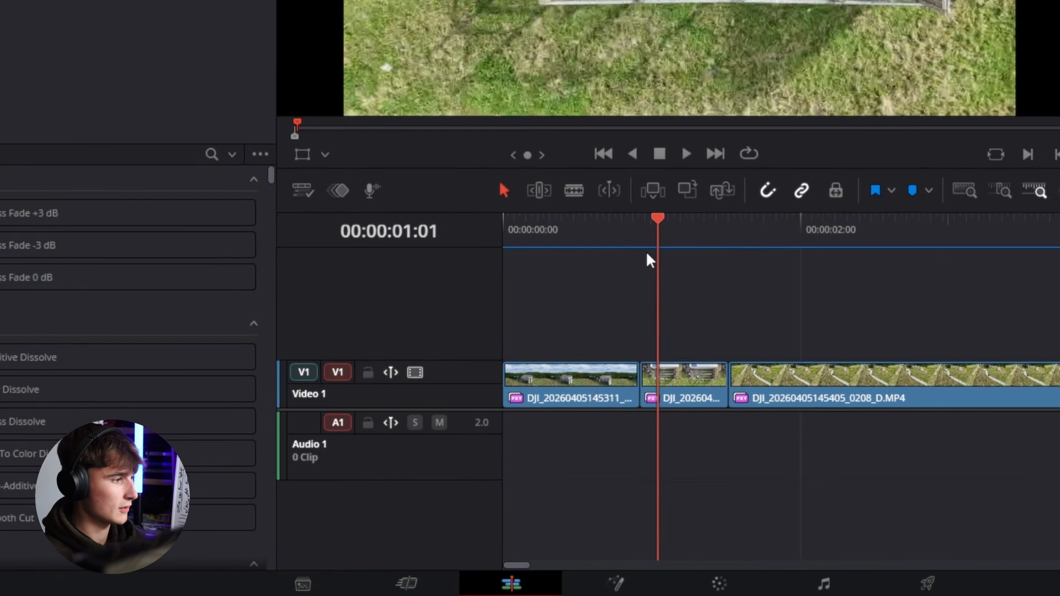
pyautogui.moveTo(647, 253); pyautogui.dragTo(721, 356)
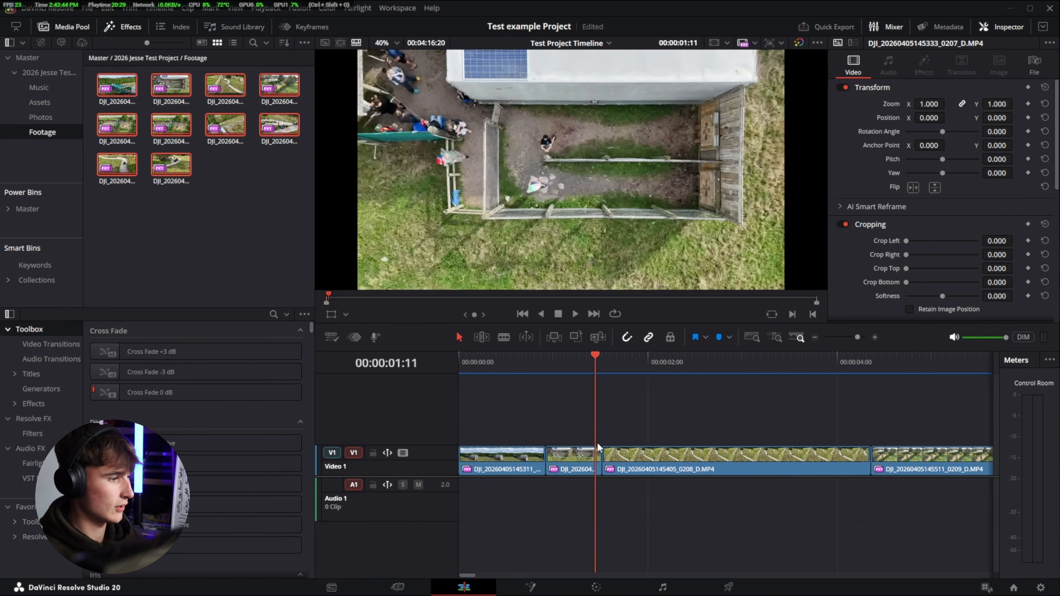
pyautogui.moveTo(598, 443); pyautogui.dragTo(872, 456)
pyautogui.hotkey('ctrl', 'shift', '[')
pyautogui.hotkey('ctrl', 'shift', ']')
pyautogui.hotkey('ctrl', 'shift', ']')
# Ripple-trim the end of the fifth clip to the playhead at 00:00:06:04.
pyautogui.hscroll(4, 717, 479)
pyautogui.moveTo(602, 360); pyautogui.dragTo(776, 400)
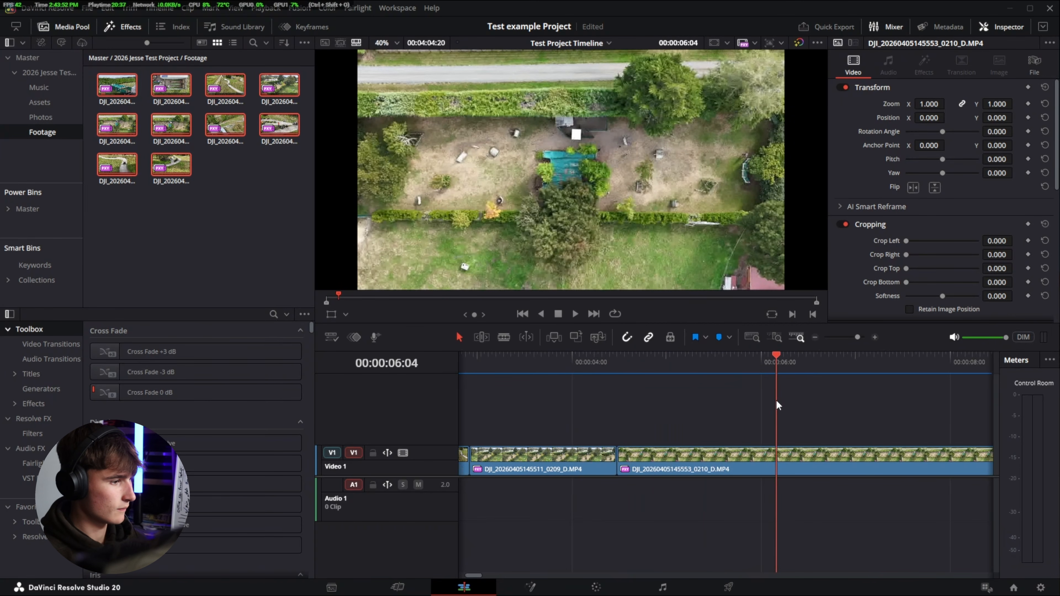
pyautogui.hotkey('ctrl', 'shift', ']')
pyautogui.hscroll(4, 708, 438)
# Ripple-trim the sixth through ninth clips to the playhead so that the tenth clip starts at 00:00:10:17.
pyautogui.moveTo(523, 358); pyautogui.dragTo(940, 429)
pyautogui.hotkey('ctrl', 'shift', '[')
pyautogui.hotkey('ctrl', 'shift', ']')
pyautogui.hotkey('ctrl', 'shift', ']')
pyautogui.hotkey('ctrl', 'shift', '[')
pyautogui.hotkey('ctrl', 'shift', ']')
pyautogui.hotkey('ctrl', 'shift', '[')
pyautogui.hotkey('ctrl', 'shift', ']')
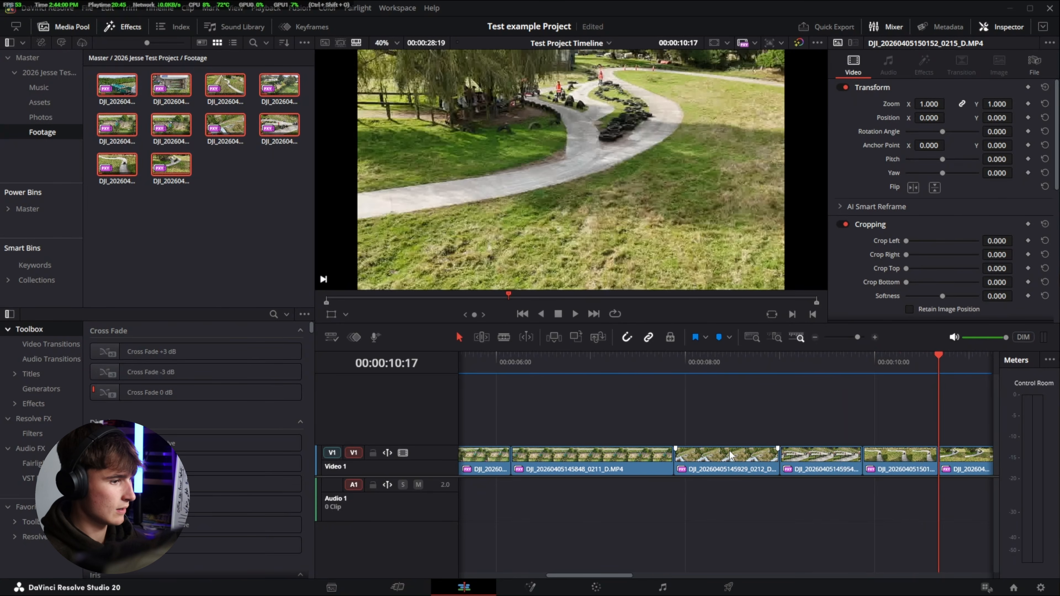
# Ripple-trim the end of the tenth clip to the playhead and fit the whole timeline in view.
pyautogui.scroll(-3, 730, 451)
pyautogui.moveTo(622, 370); pyautogui.dragTo(651, 433)
pyautogui.hotkey('ctrl', 'shift', ']')
pyautogui.hotkey('shift', 'z')
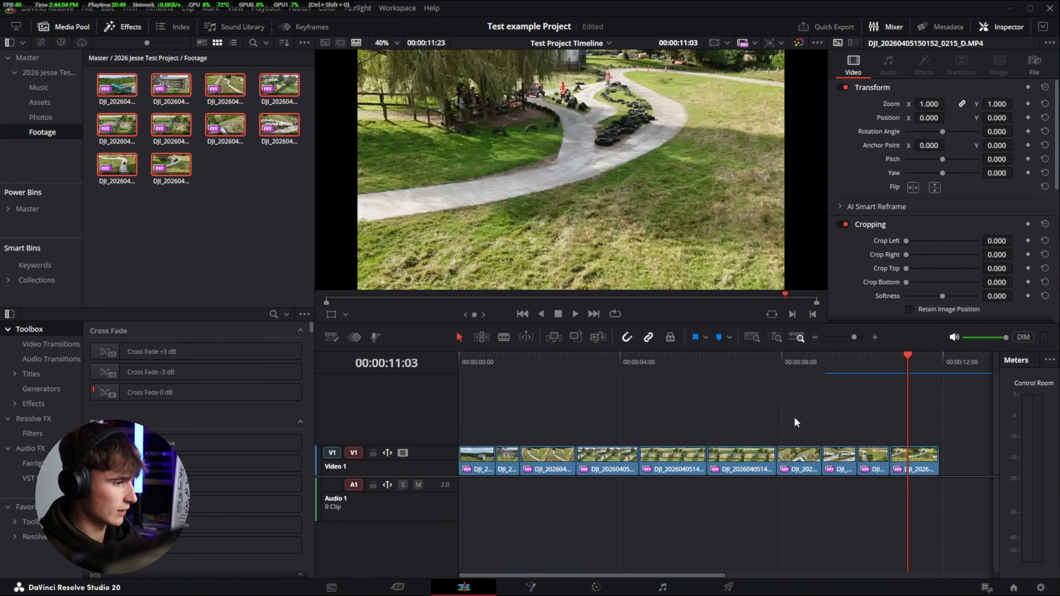
# Shorten the third through tenth clips with a second pass of start and end ripple trims at the playhead, and fit the timeline in view.
pyautogui.moveTo(898, 369); pyautogui.dragTo(749, 461)
pyautogui.hotkey('ctrl', 'shift', '[')
pyautogui.hotkey('ctrl', 'shift', ']')
pyautogui.hotkey('ctrl', 'shift', '[')
pyautogui.hotkey('ctrl', 'shift', ']')
pyautogui.hotkey('ctrl', 'shift', '[')
pyautogui.hotkey('ctrl', 'shift', ']')
pyautogui.hotkey('ctrl', 'shift', ']')
pyautogui.hotkey('ctrl', 'shift', '[')
pyautogui.hotkey('ctrl', 'shift', ']')
pyautogui.hotkey('ctrl', 'shift', '[')
pyautogui.hotkey('ctrl', 'shift', ']')
pyautogui.hotkey('ctrl', 'shift', '[')
pyautogui.hotkey('ctrl', 'shift', ']')
pyautogui.hotkey('ctrl', 'shift', '[')
pyautogui.hotkey('ctrl', 'shift', ']')
pyautogui.hotkey('shift', 'z')
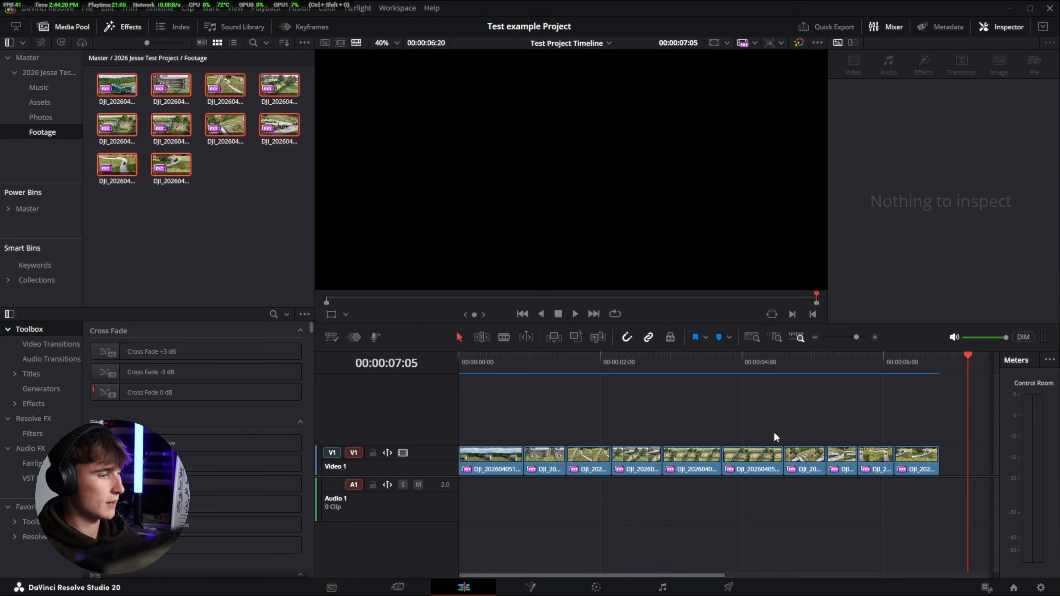
# Open the keyboard customization settings and look up which command the [ key is assigned to.
pyautogui.click(41, 6)
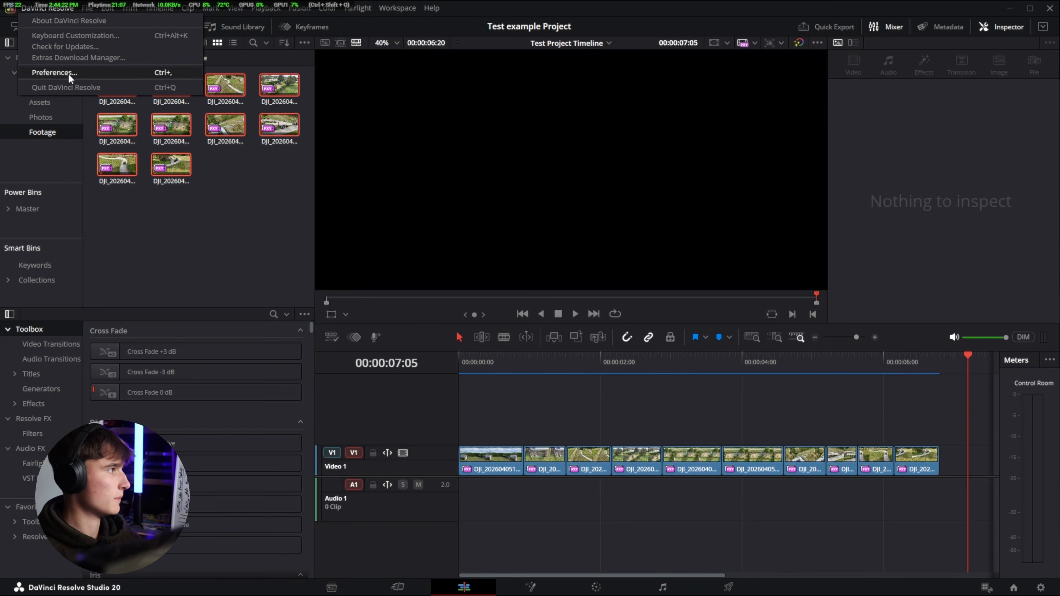
pyautogui.click(71, 43)
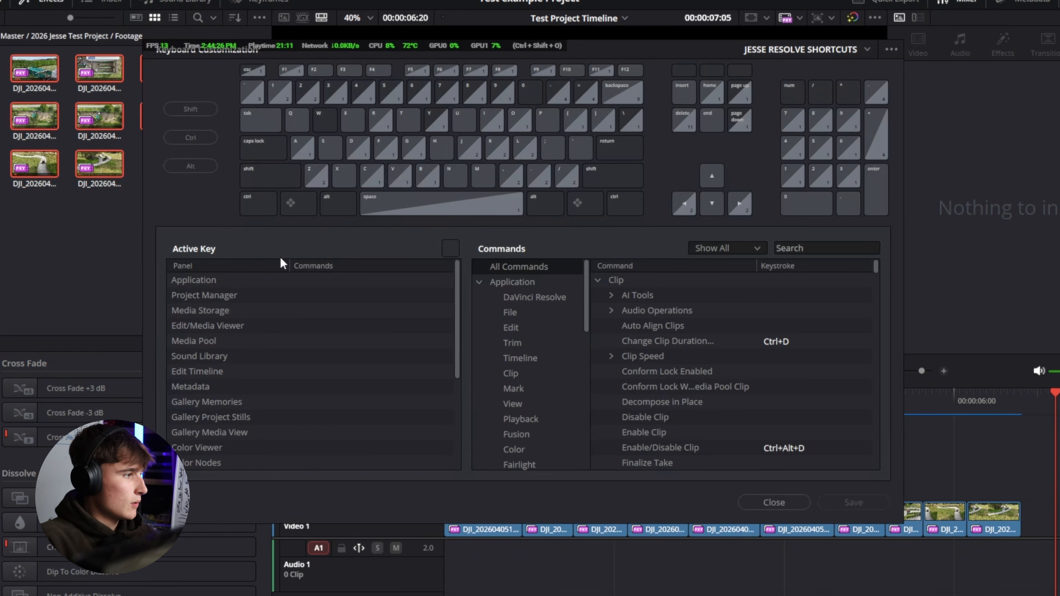
pyautogui.click(574, 116)
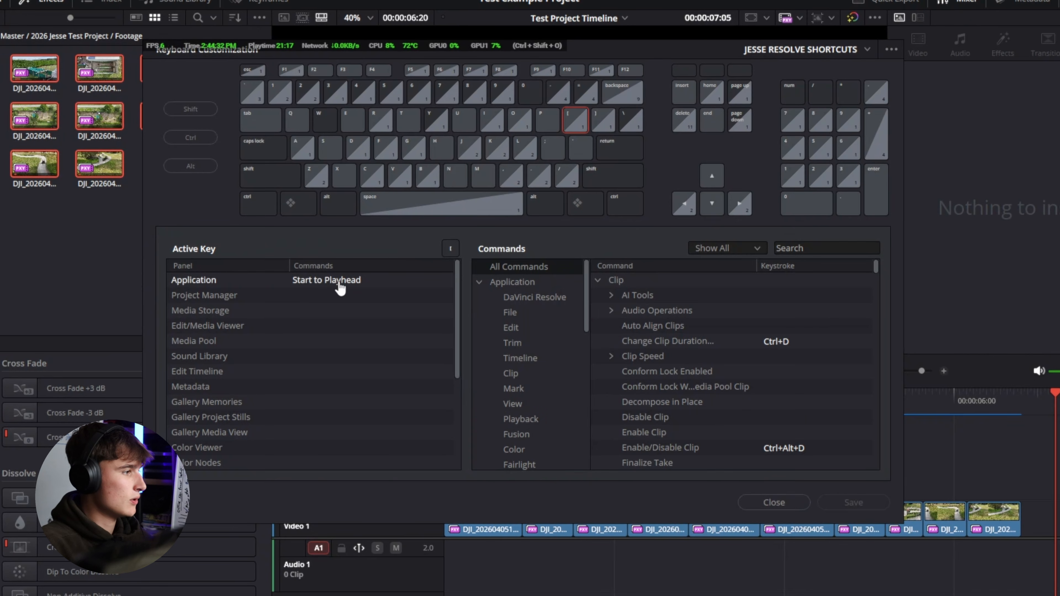
# Search the shortcut commands for "start to pl" and select Start to Playhead in the Ripple group.
pyautogui.click(810, 248)
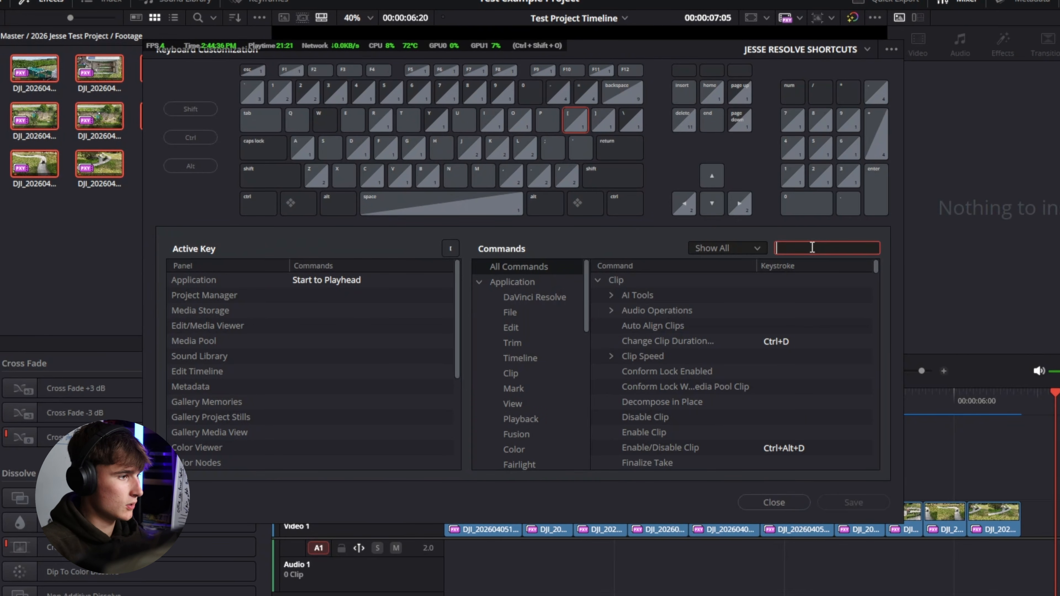
pyautogui.write('s')
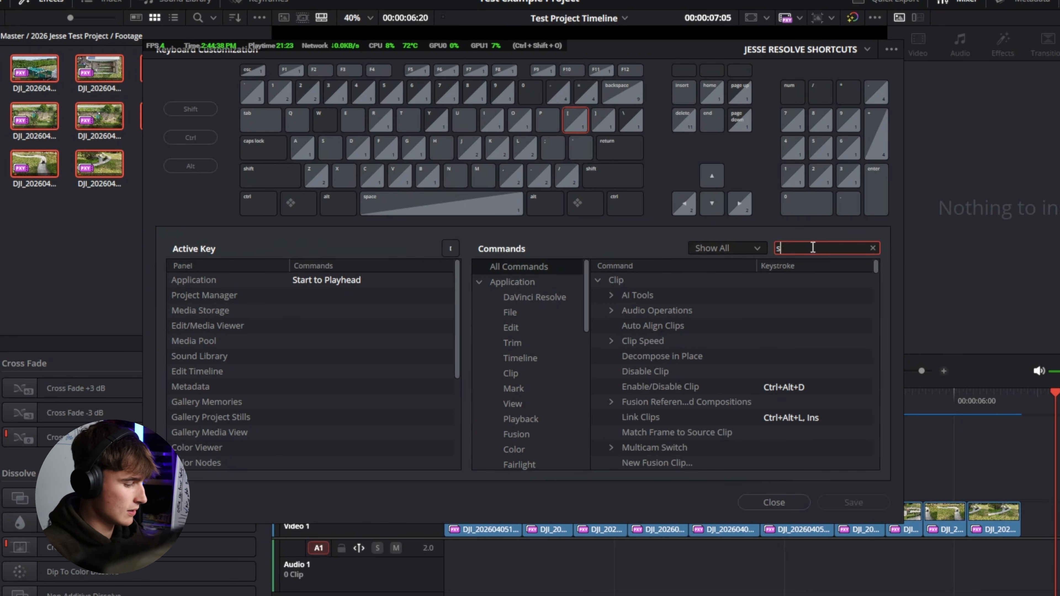
pyautogui.write('tart')
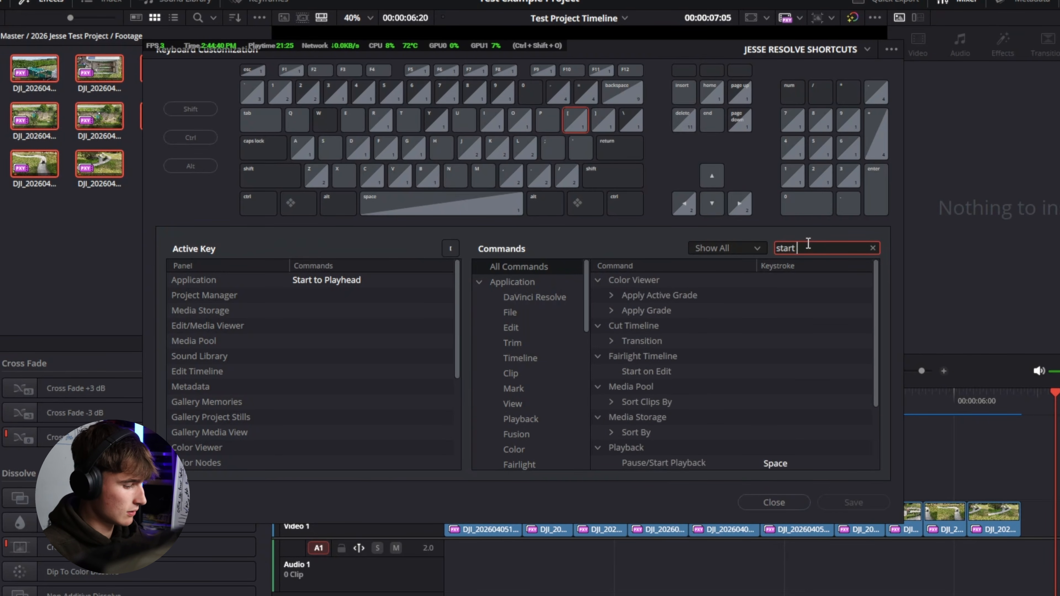
pyautogui.write(' to p')
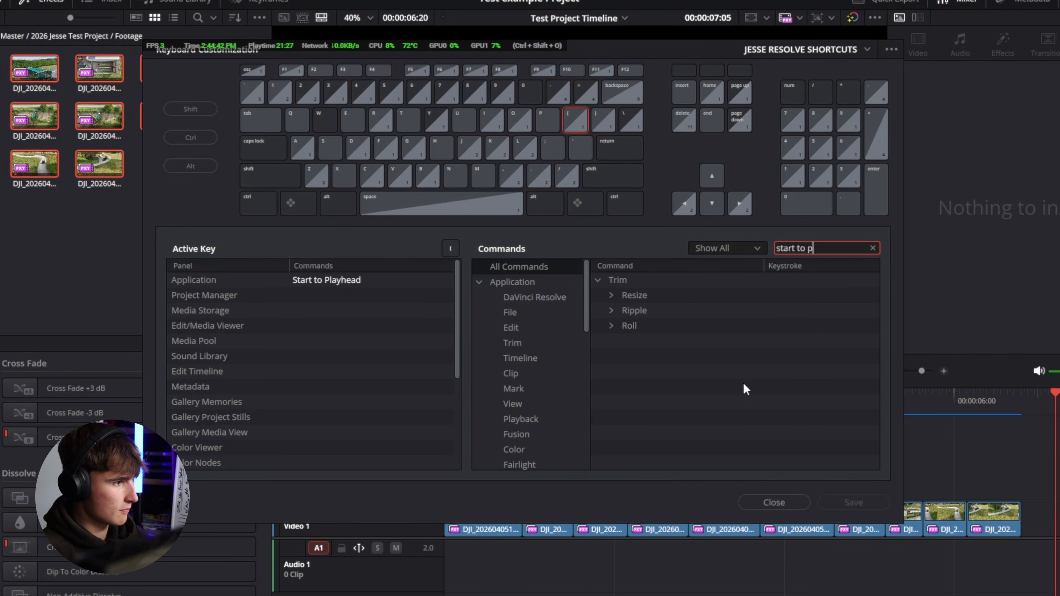
pyautogui.write('l')
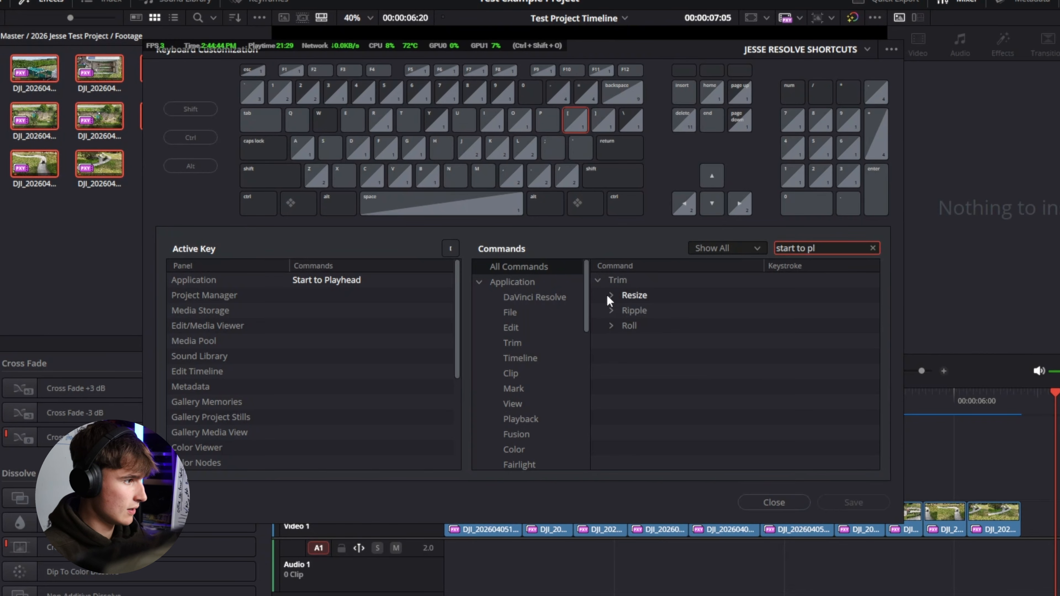
pyautogui.click(610, 310)
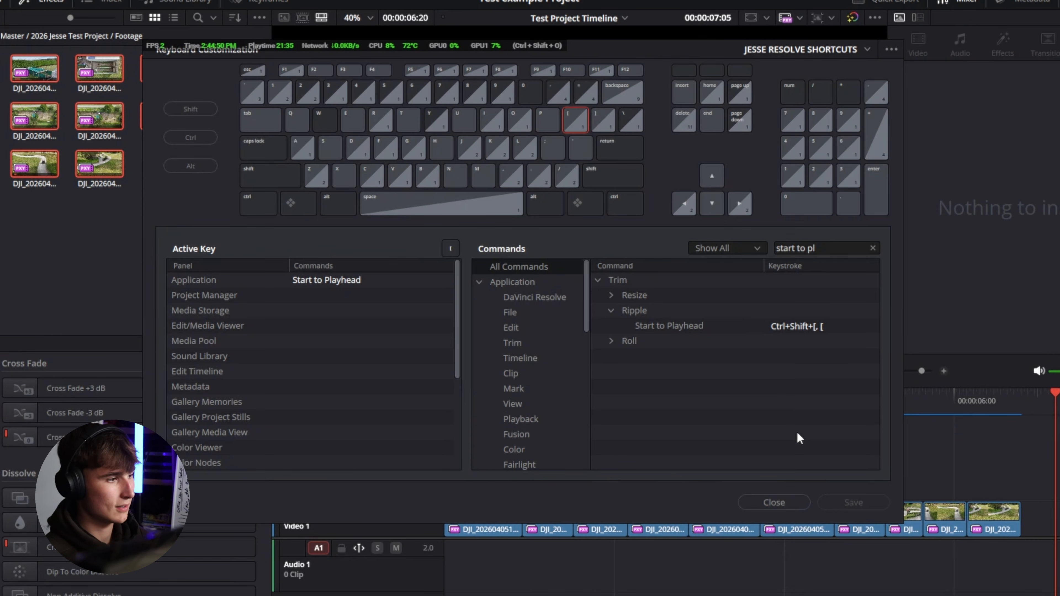
pyautogui.click(698, 321)
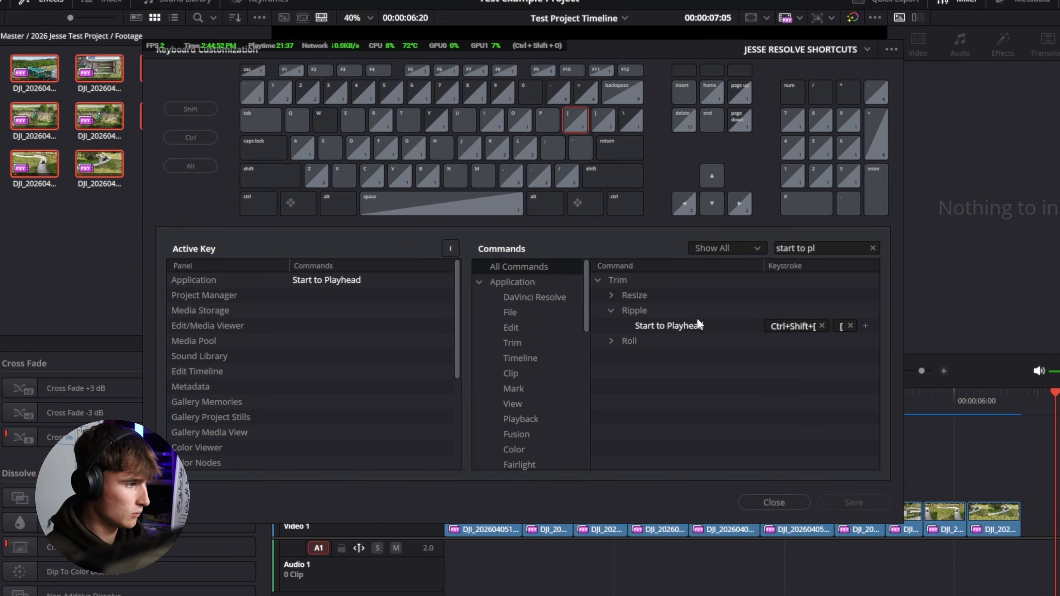
# Try adding 0 as an extra keystroke for the Ripple Start to Playhead command and clear that assignment.
pyautogui.click(865, 325)
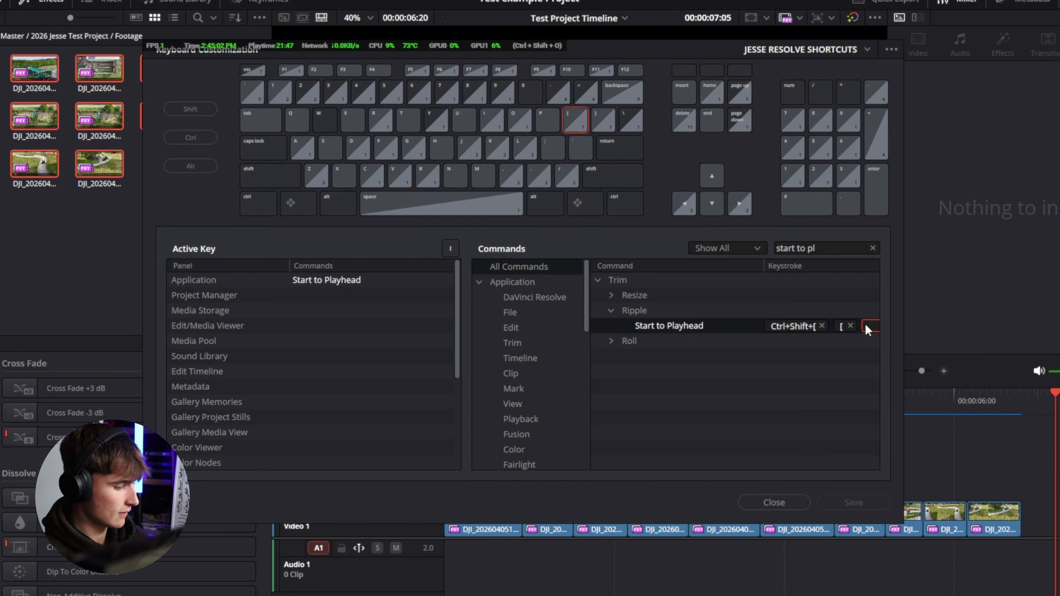
pyautogui.press('0')
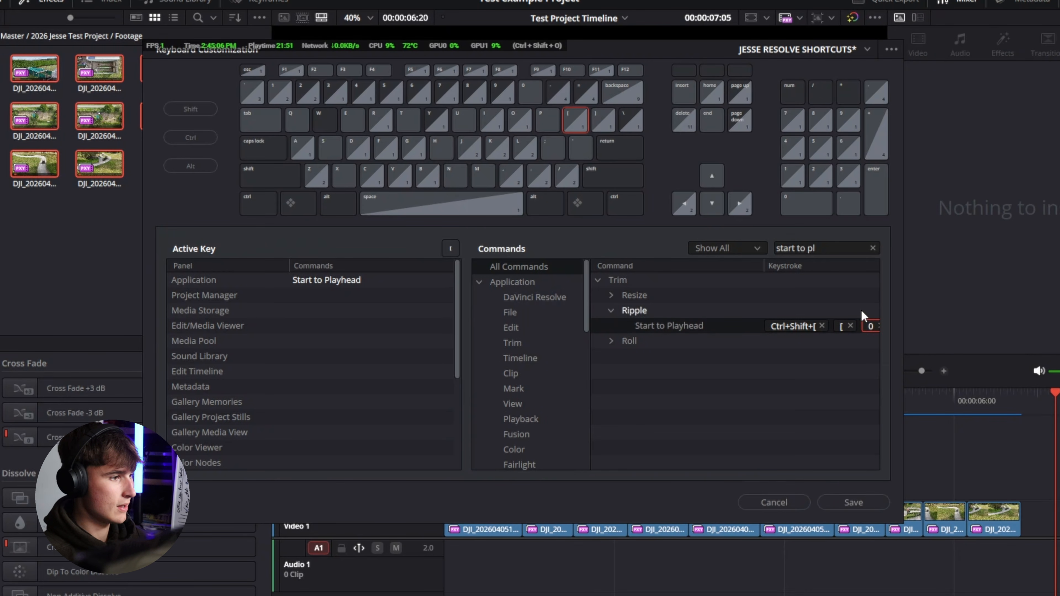
pyautogui.click(878, 325)
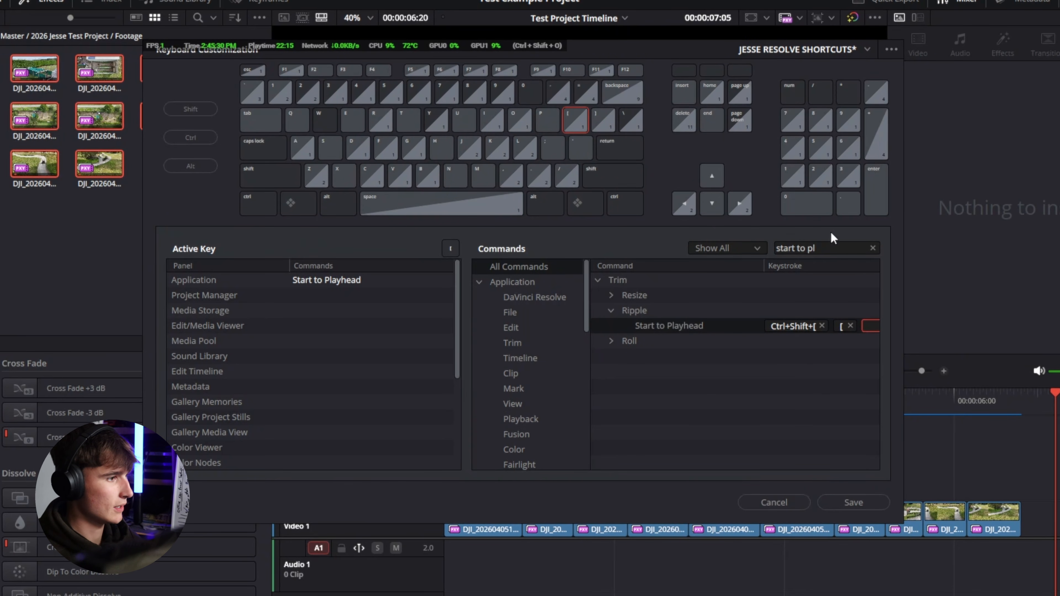
# Look up the ] key's command, search for "end to play" and find End to Playhead in the Ripple group.
pyautogui.click(603, 119)
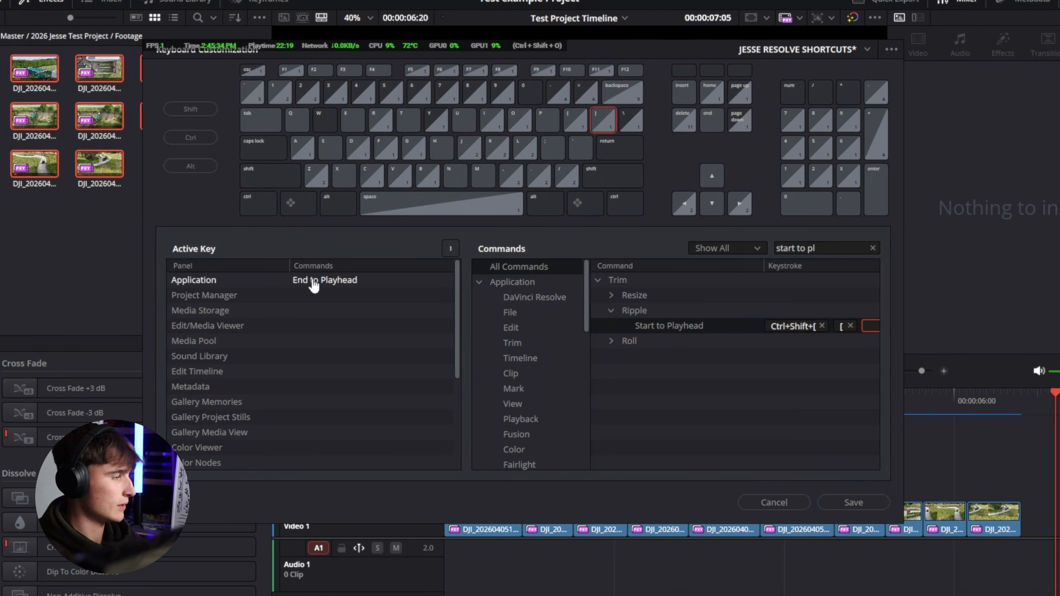
pyautogui.click(826, 250)
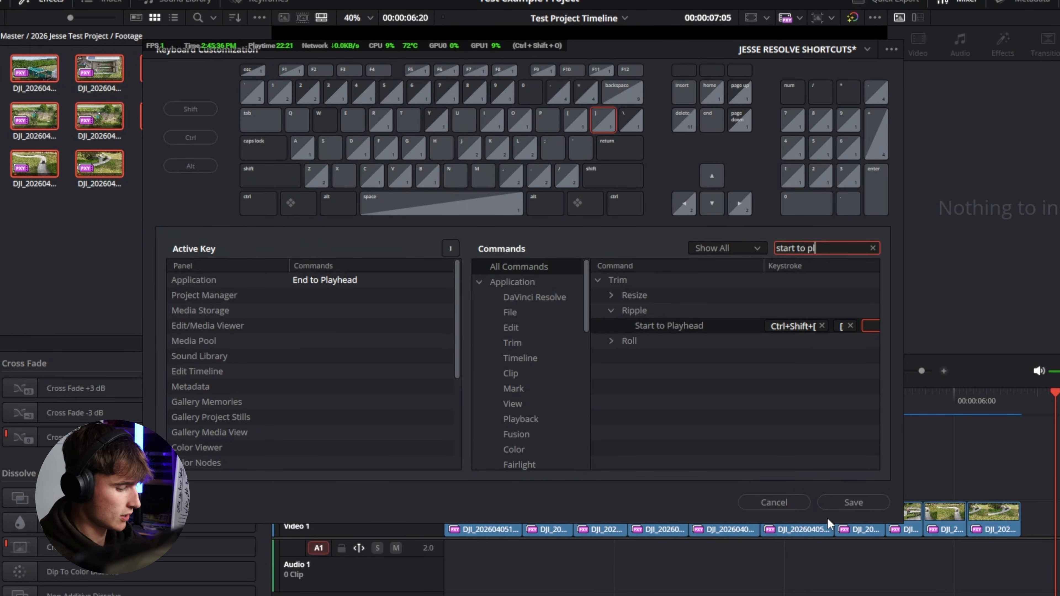
pyautogui.press('BackSpace')
pyautogui.press('BackSpace')
pyautogui.press('BackSpace')
pyautogui.press('BackSpace')
pyautogui.press('BackSpace')
pyautogui.press('BackSpace')
pyautogui.press('BackSpace')
pyautogui.press('BackSpace')
pyautogui.press('BackSpace')
pyautogui.press('BackSpace')
pyautogui.press('BackSpace')
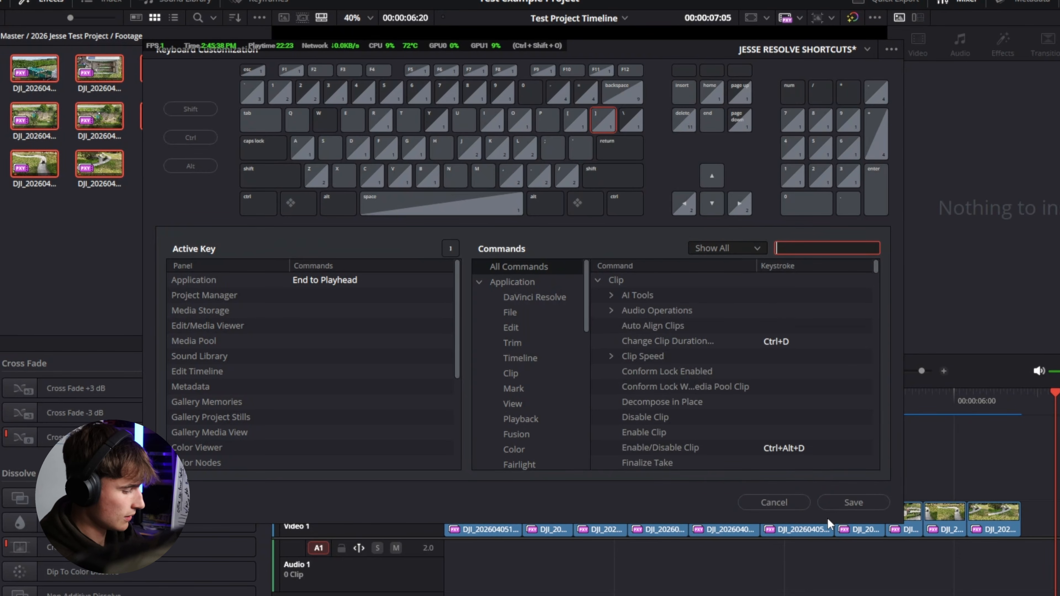
pyautogui.write('end to')
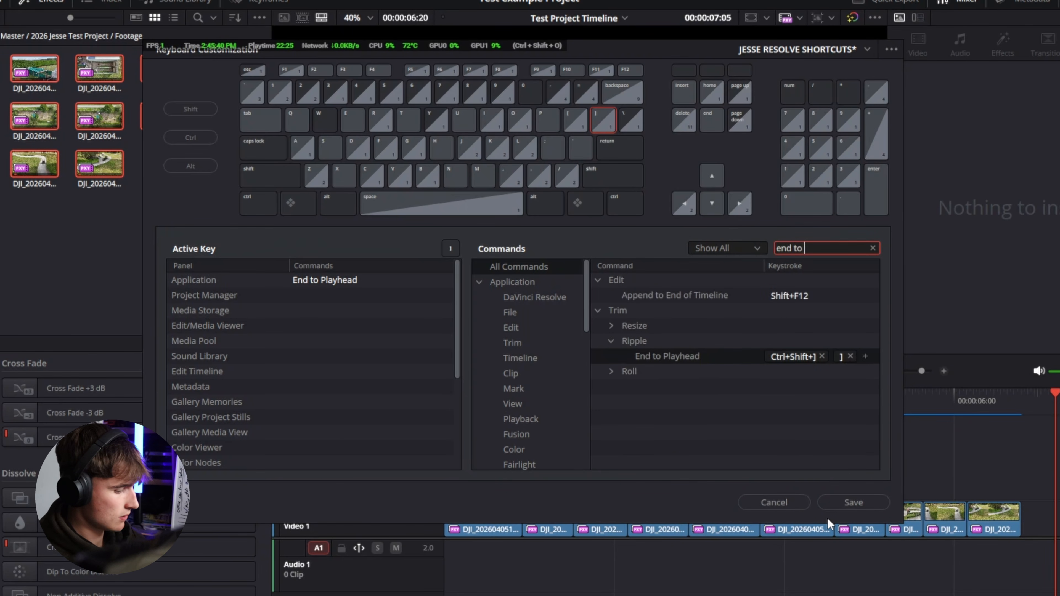
pyautogui.write(' play')
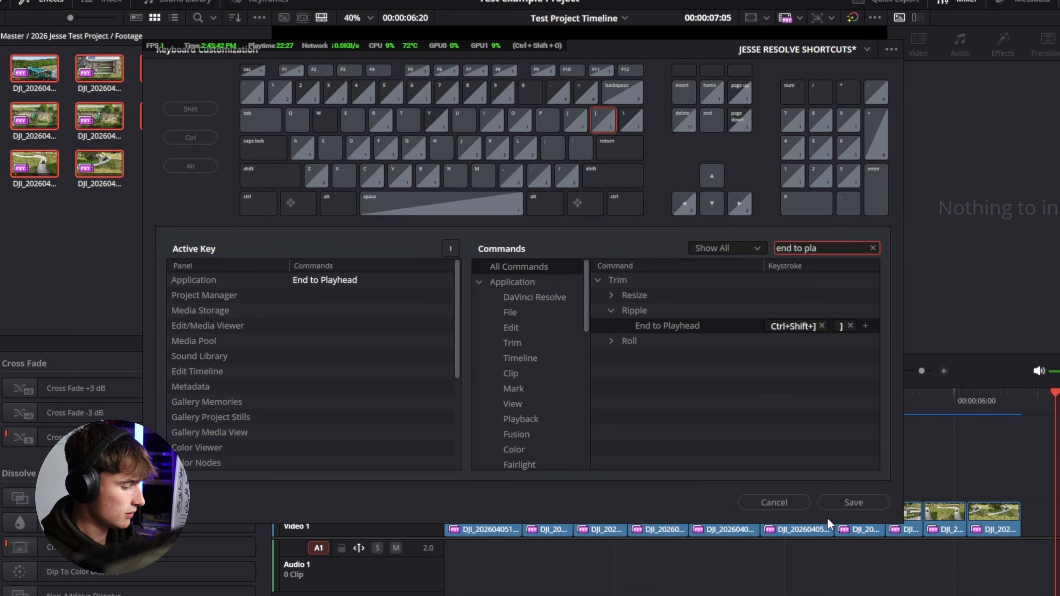
pyautogui.click(611, 310)
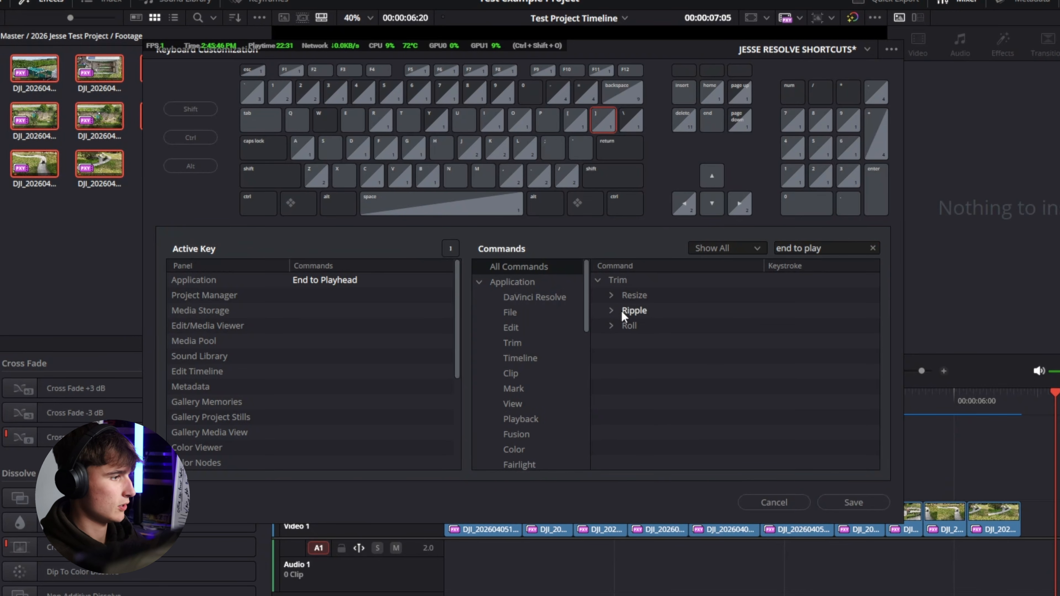
pyautogui.click(614, 311)
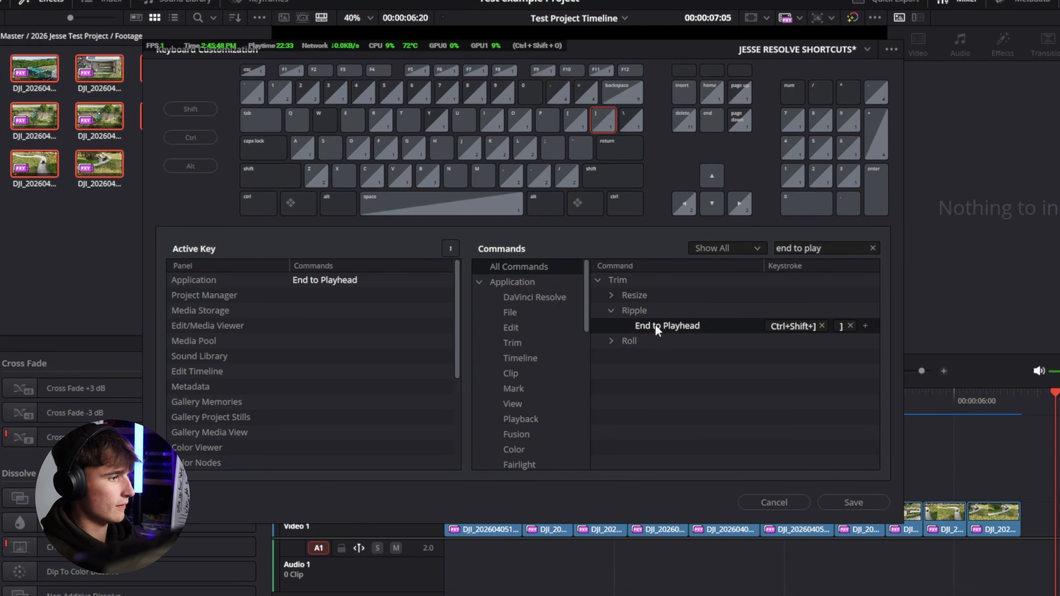
# Try adding G as an extra keystroke for the Ripple End to Playhead command and decline the reassignment.
pyautogui.click(865, 326)
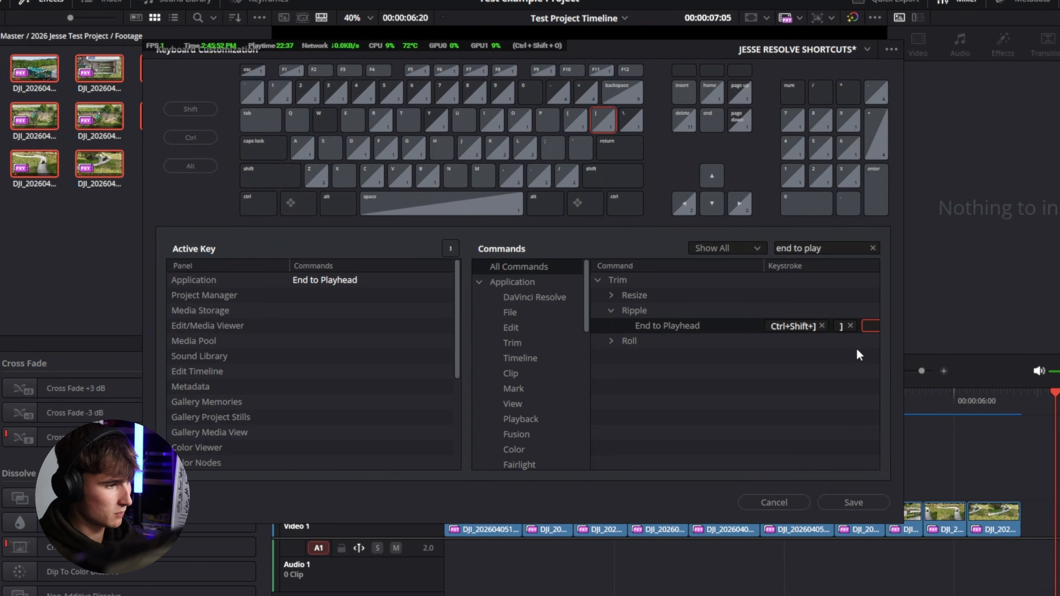
pyautogui.press('g')
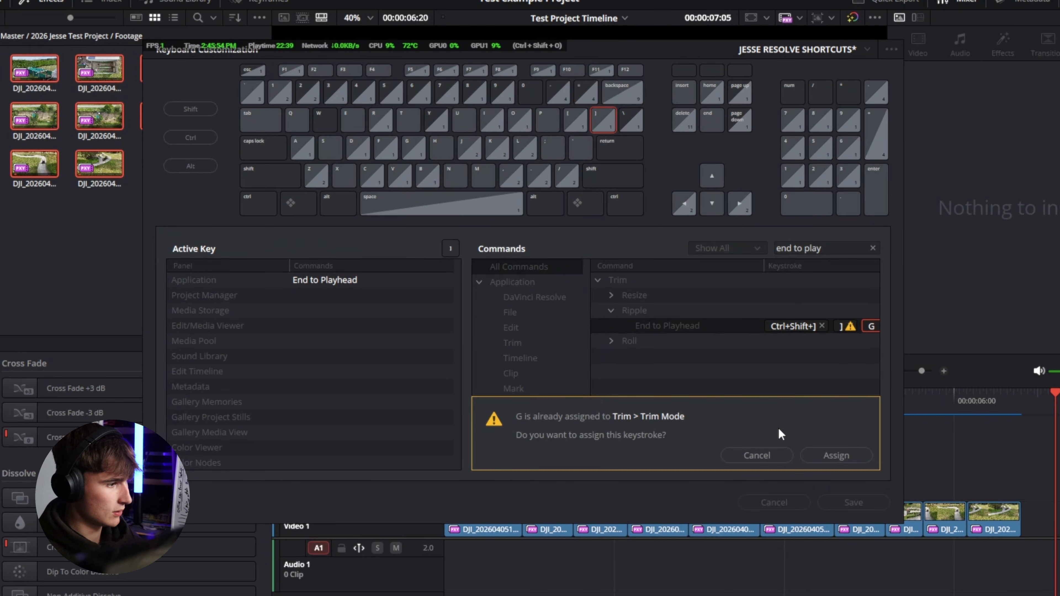
pyautogui.click(757, 455)
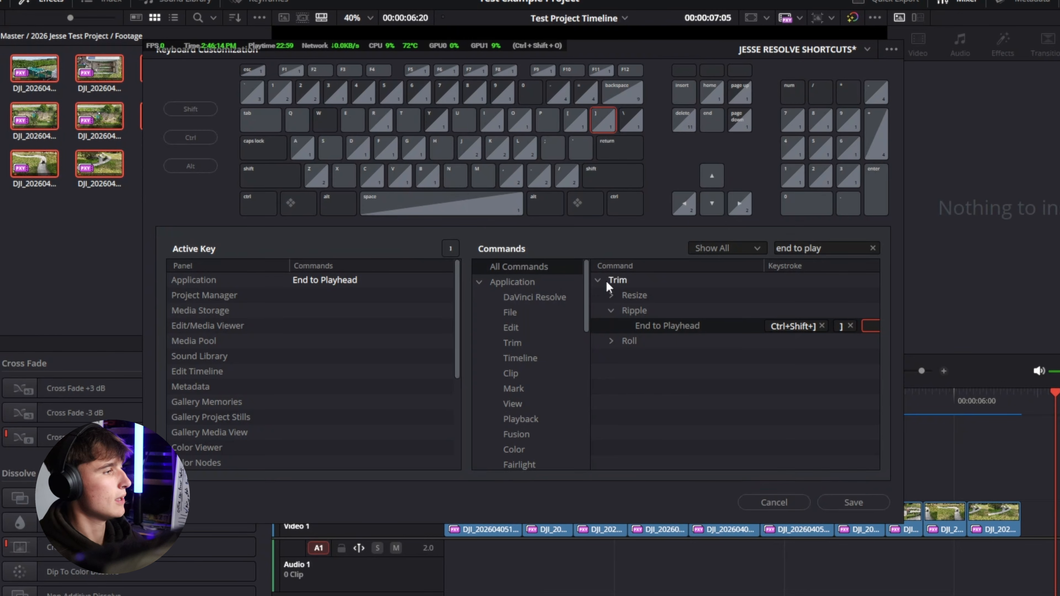
# Look up the command assigned to the N key and close the keyboard customization, discarding the unsaved changes.
pyautogui.click(456, 174)
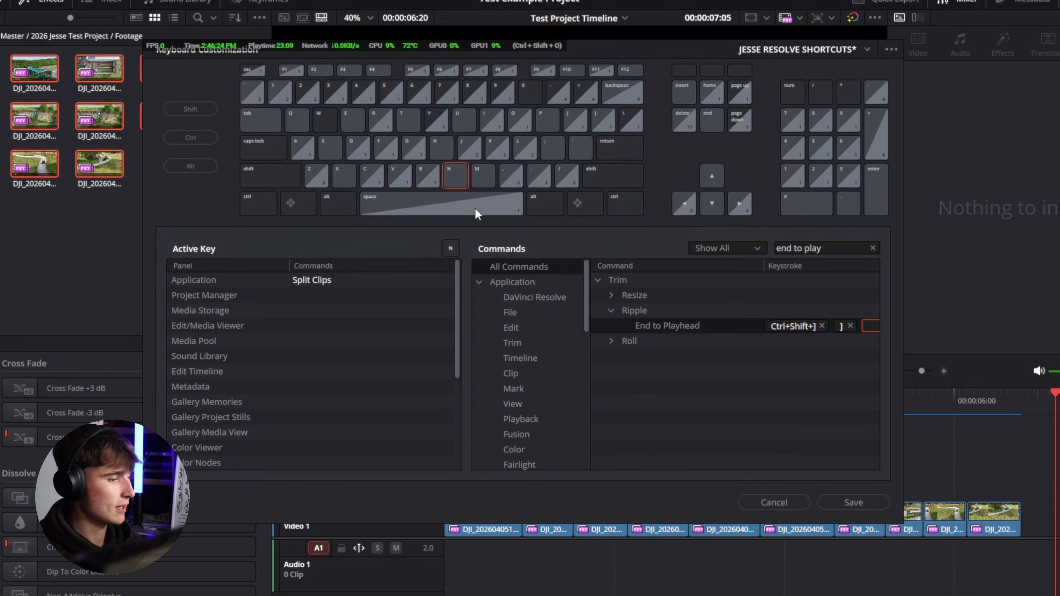
pyautogui.click(804, 502)
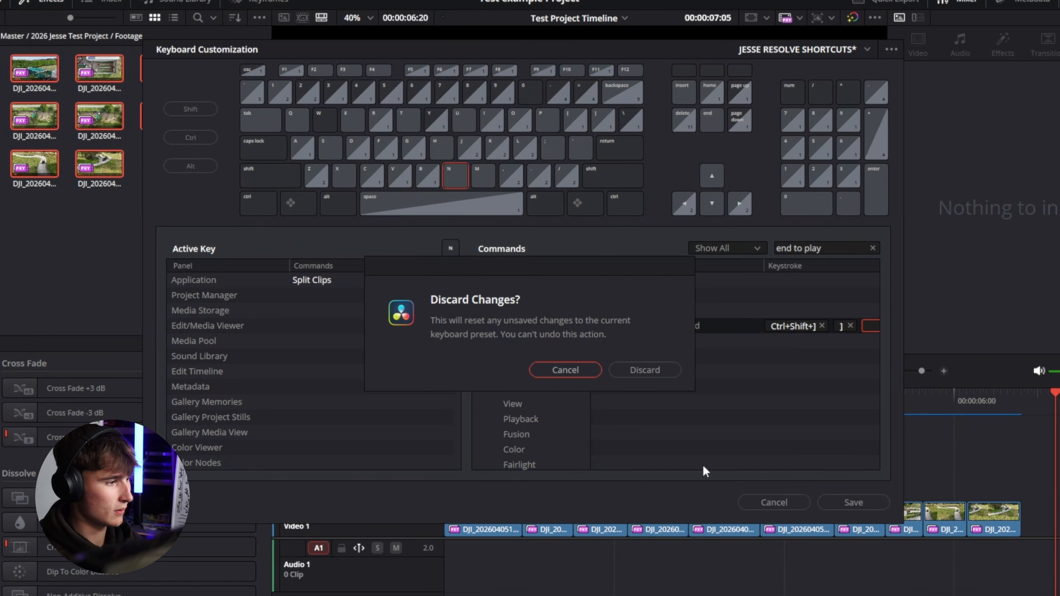
pyautogui.click(637, 371)
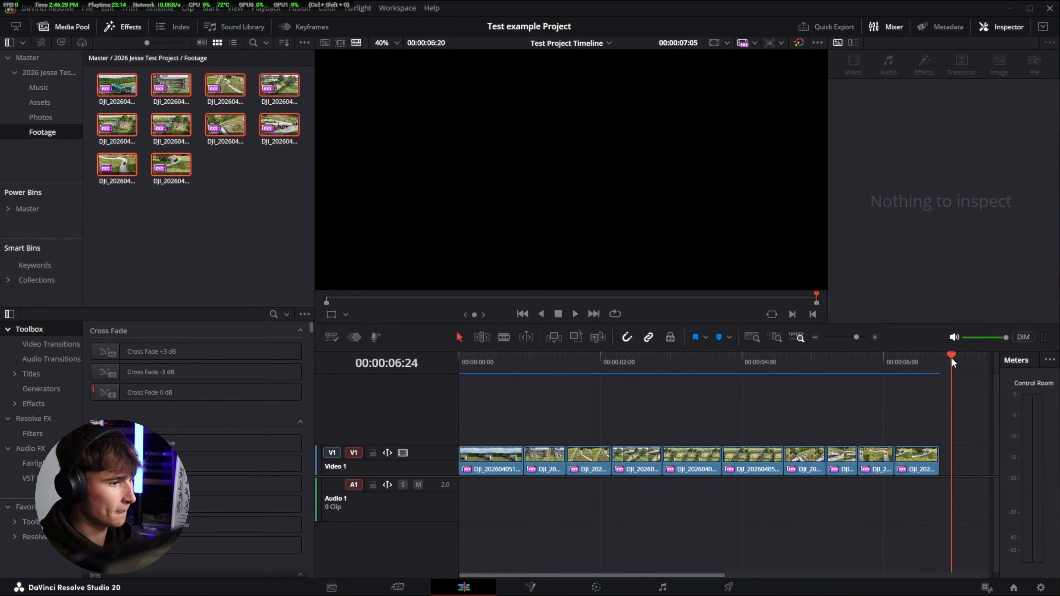
# Split the first three timeline clips at several playhead positions, making the last cut at 00:00:01:23.
pyautogui.moveTo(952, 360); pyautogui.dragTo(858, 360)
pyautogui.scroll(3, 569, 450)
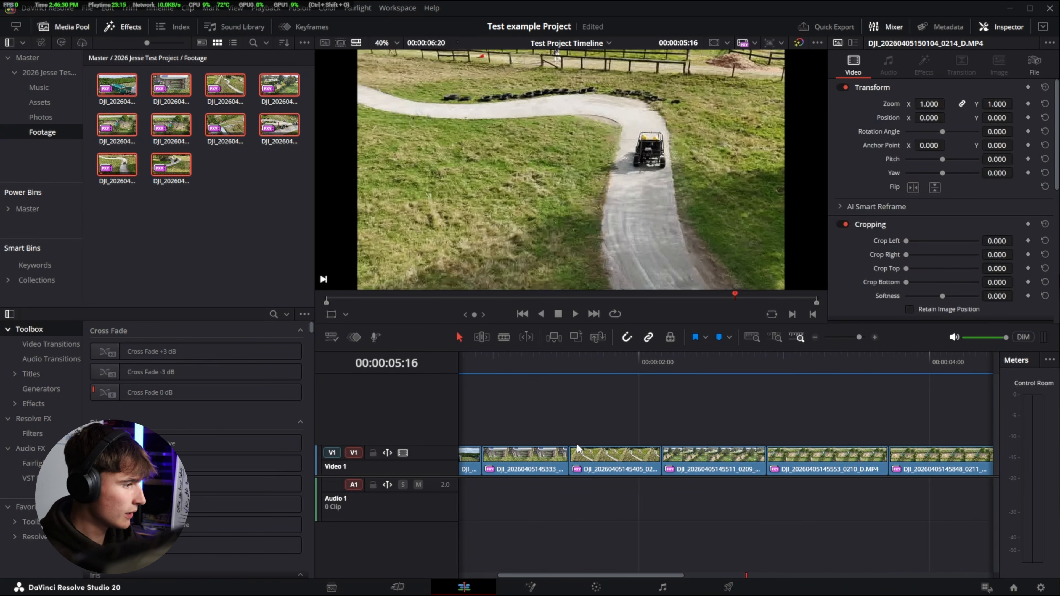
pyautogui.hscroll(-3, 588, 445)
pyautogui.moveTo(524, 371); pyautogui.dragTo(802, 408)
pyautogui.hotkey('ctrl', 'b')
pyautogui.hotkey('ctrl', 'b')
pyautogui.hotkey('ctrl', 'b')
pyautogui.hotkey('ctrl', 'b')
pyautogui.hotkey('ctrl', 'b')
pyautogui.hotkey('ctrl', 'b')
pyautogui.hotkey('ctrl', 'b')
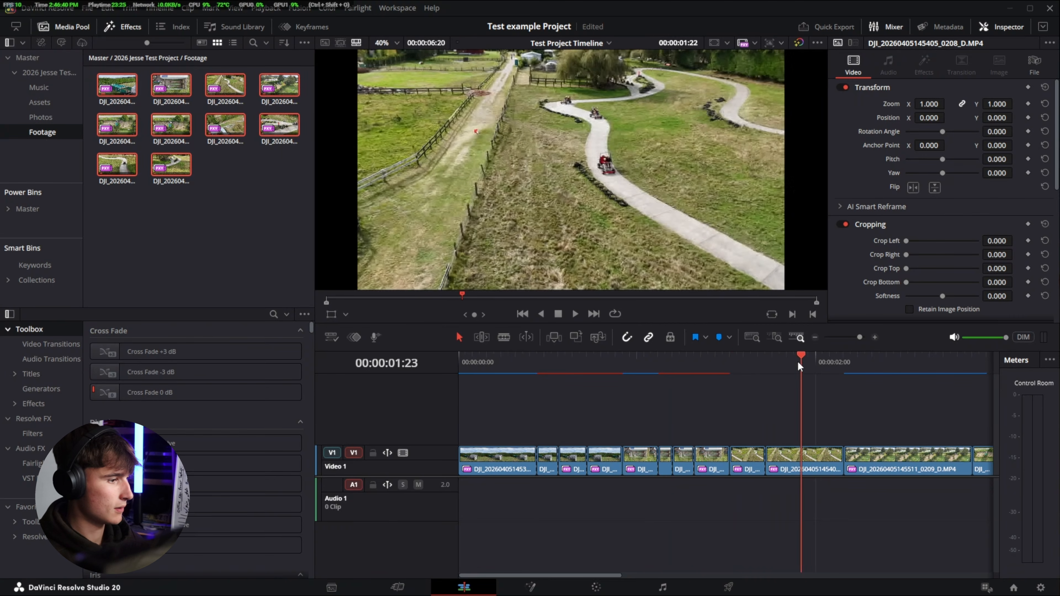
pyautogui.hotkey('ctrl', 'b')
pyautogui.scroll(-2, 821, 452)
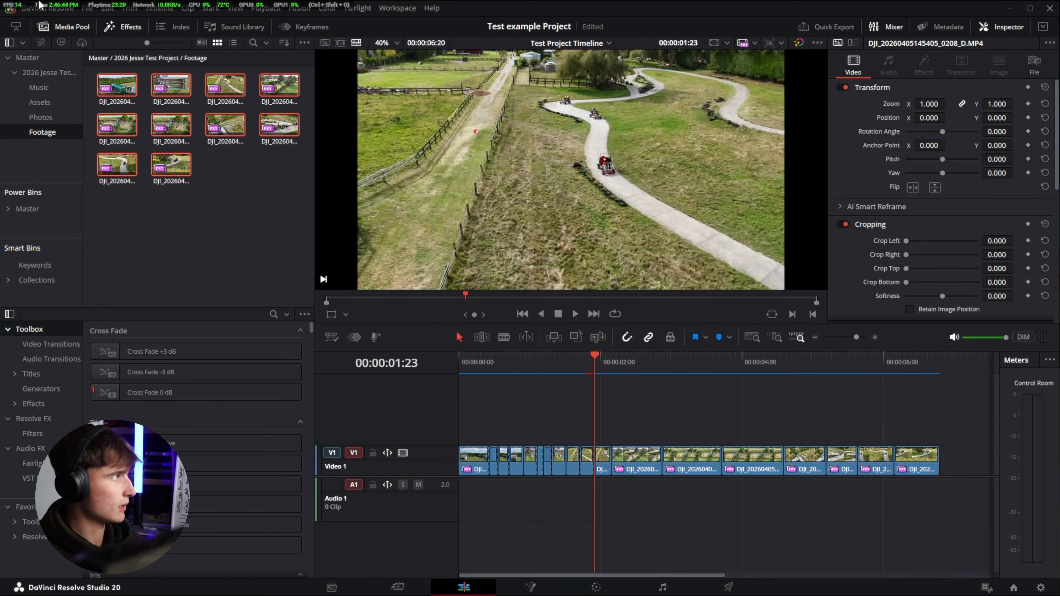
# Reopen the keyboard customization, look up the N key's command and search the commands for "split cli".
pyautogui.click(37, 13)
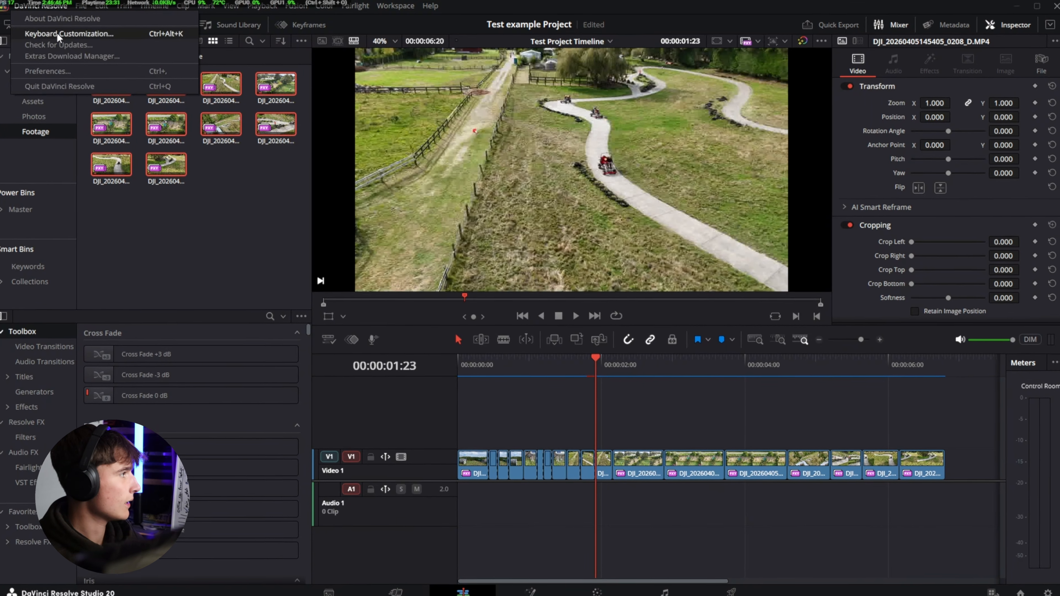
pyautogui.click(50, 38)
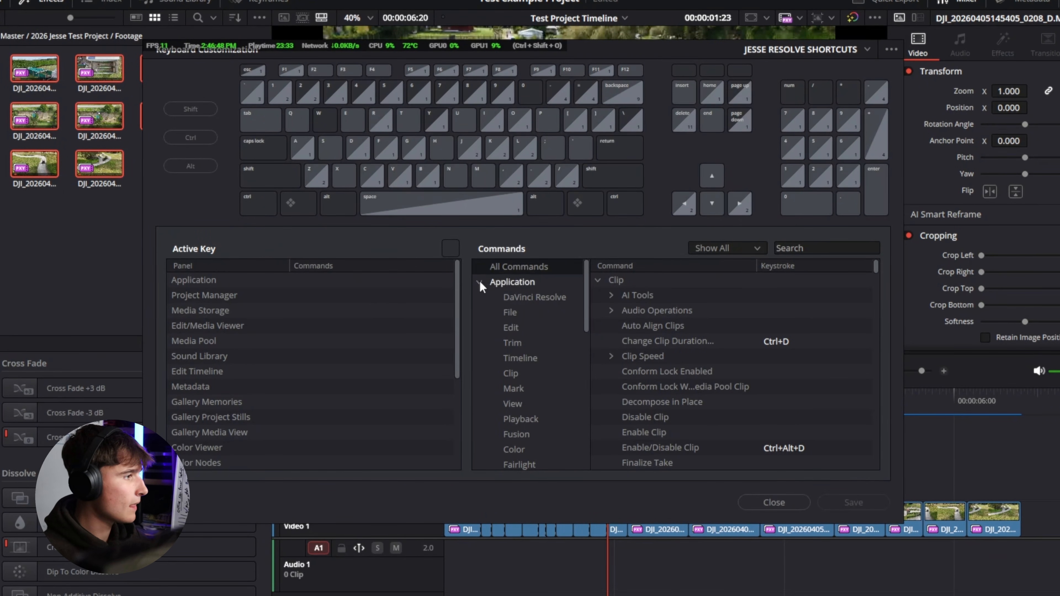
pyautogui.click(456, 173)
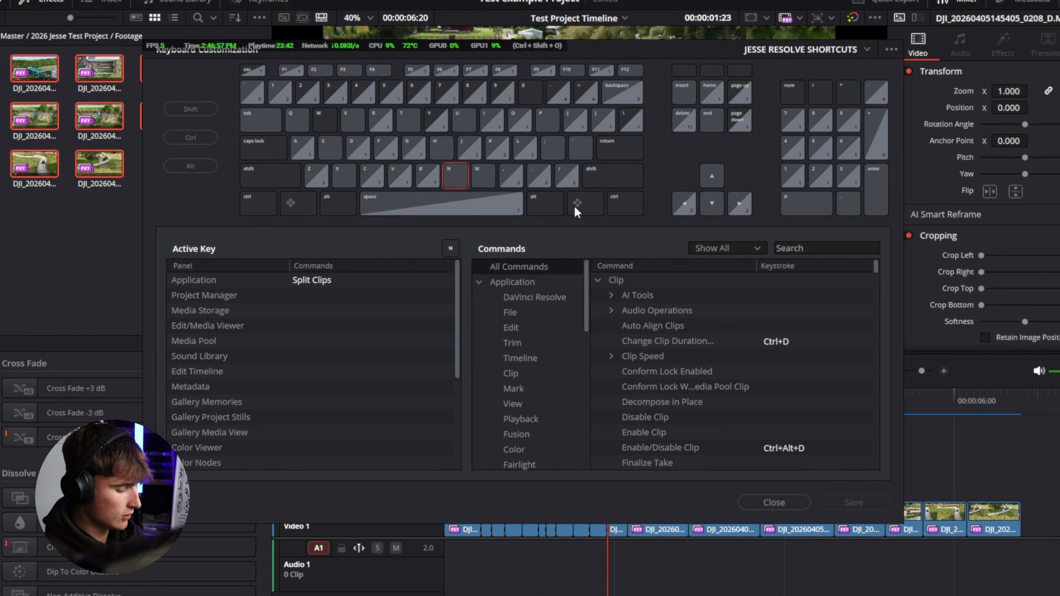
pyautogui.click(804, 247)
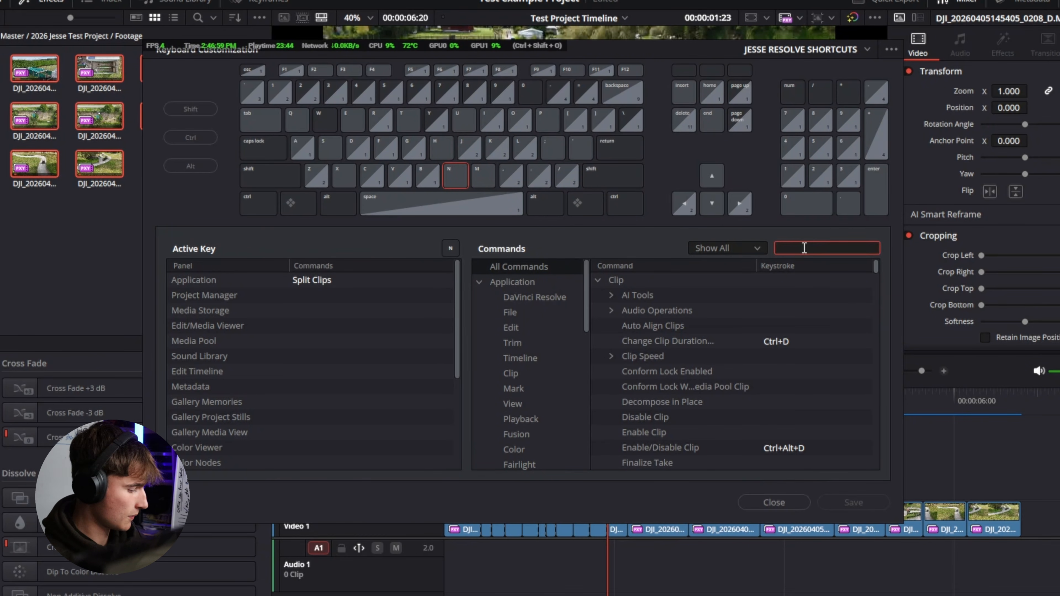
pyautogui.write('spli')
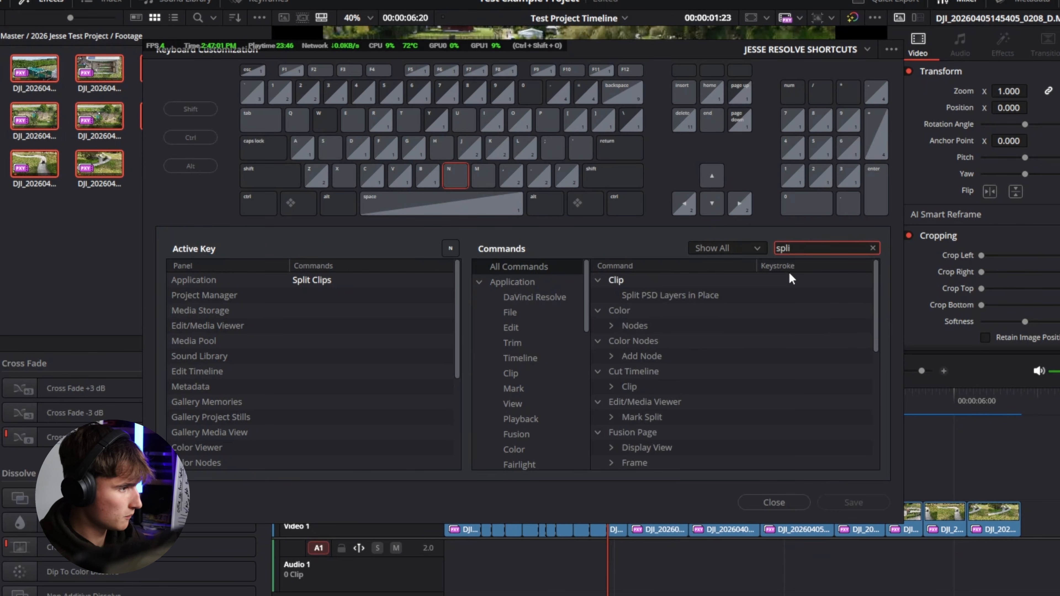
pyautogui.write('t cli')
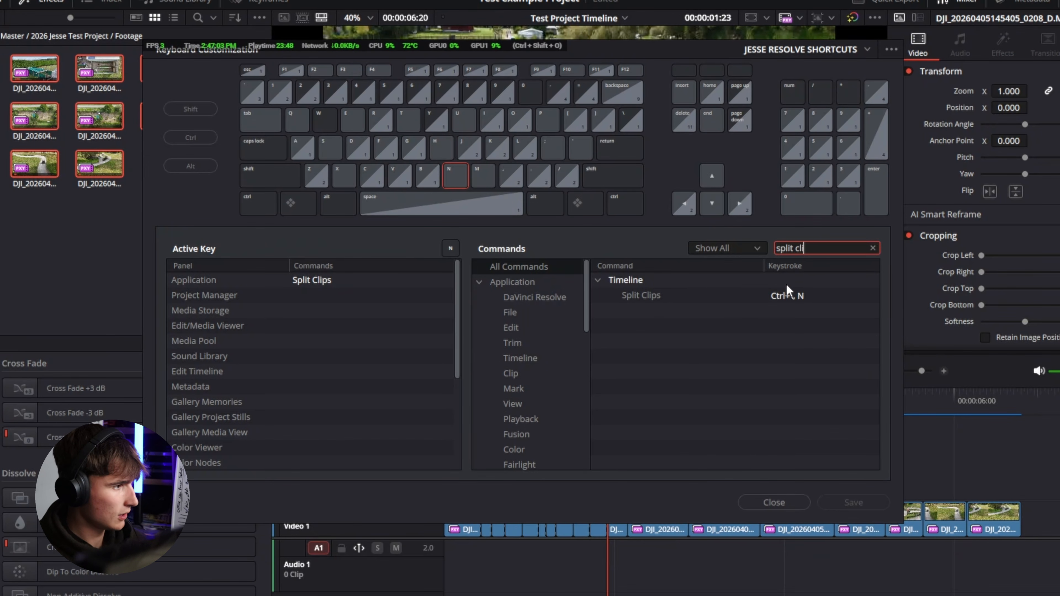
# Search the commands for "split clip" and look up the commands assigned to the number-row and upper letter-row keys.
pyautogui.write('p')
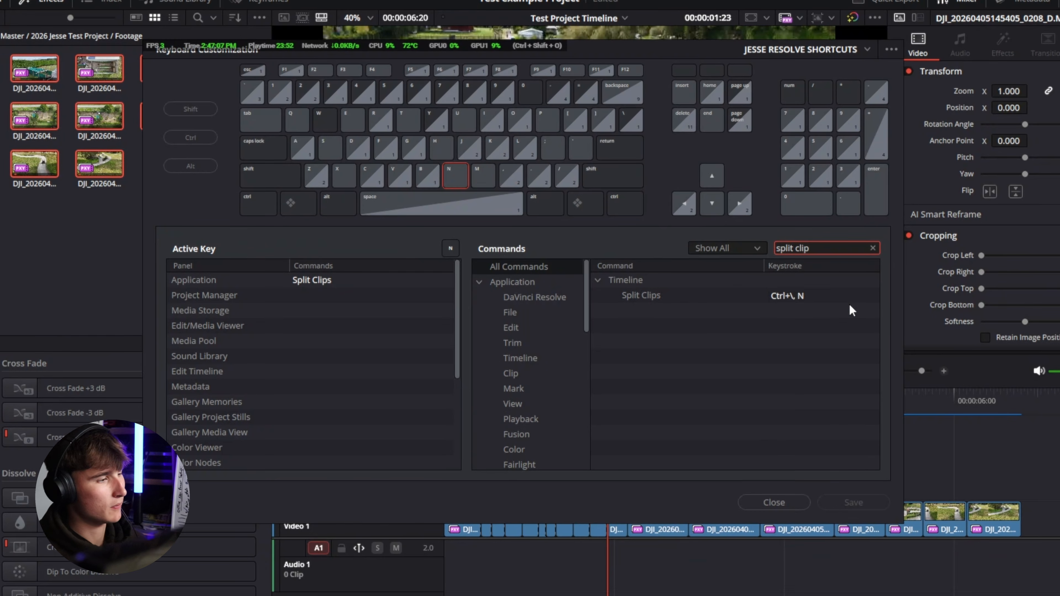
pyautogui.click(847, 295)
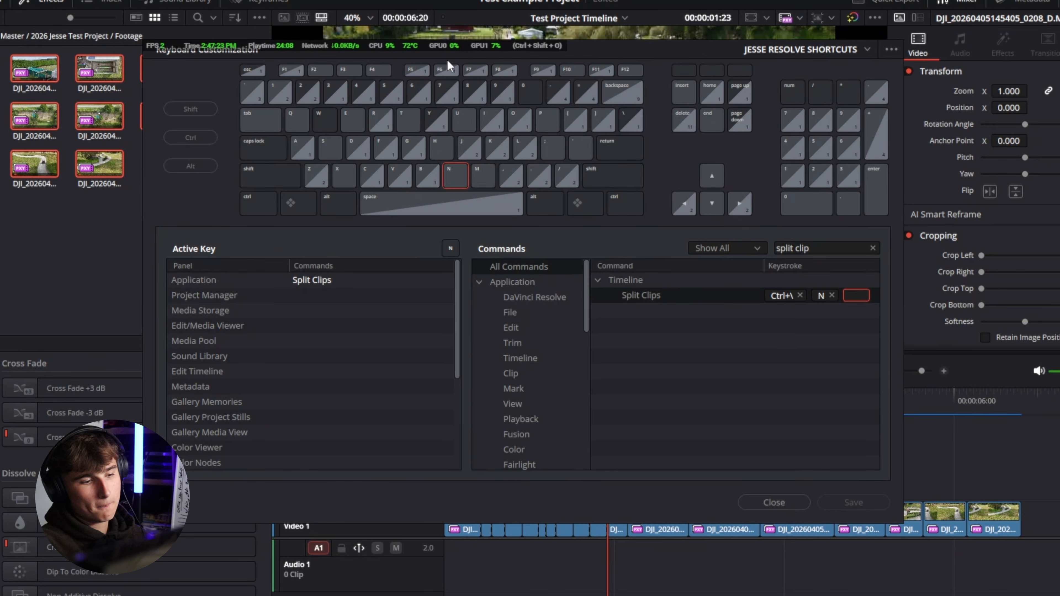
pyautogui.click(280, 92)
pyautogui.click(307, 93)
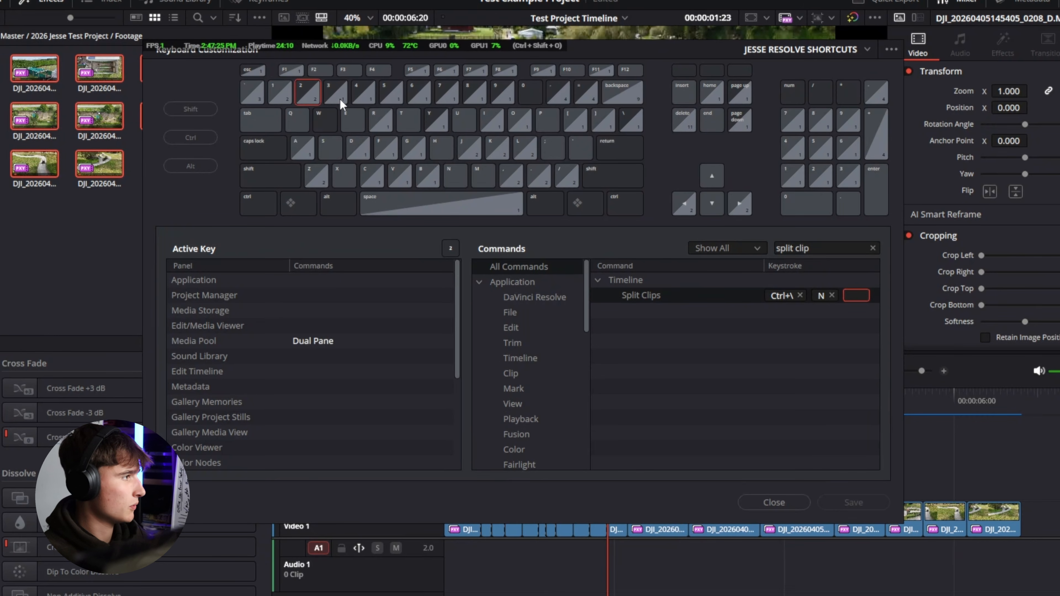
pyautogui.click(340, 99)
pyautogui.click(352, 121)
pyautogui.click(408, 120)
pyautogui.click(437, 120)
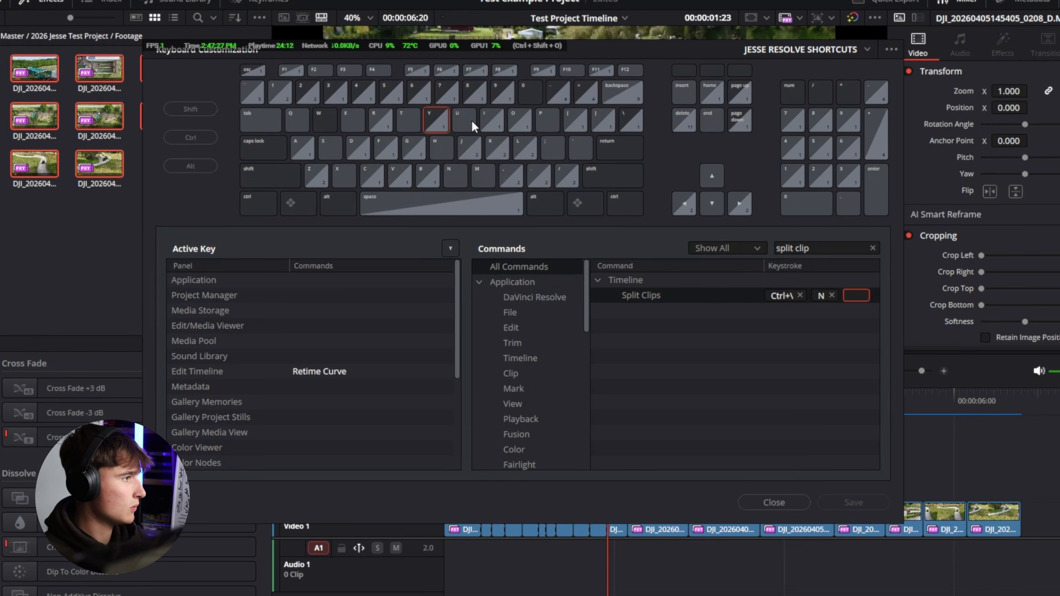
pyautogui.click(464, 120)
pyautogui.click(493, 119)
pyautogui.click(547, 121)
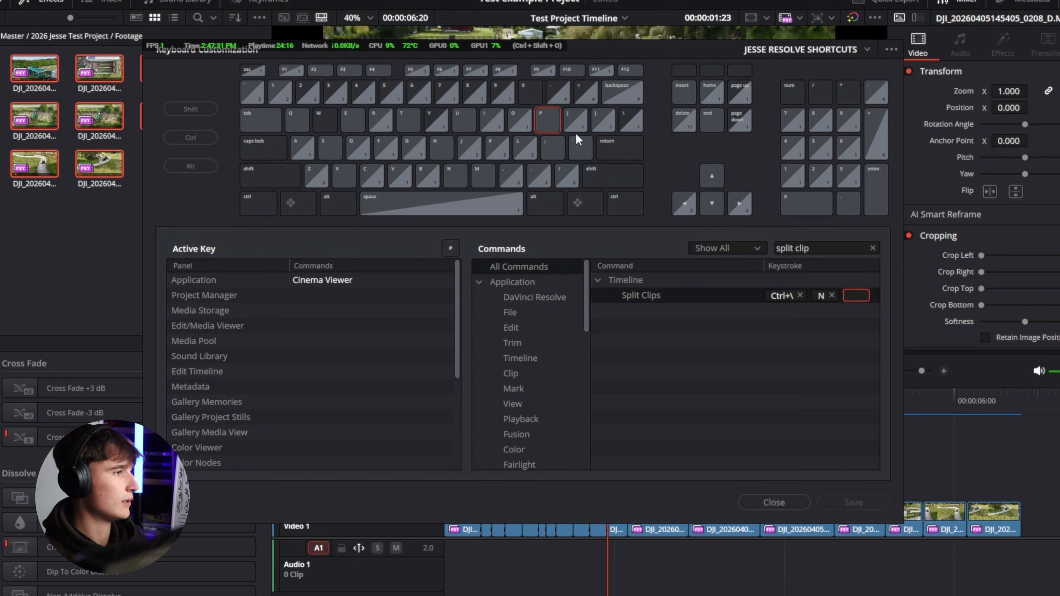
# Look up the commands assigned to the home-row letter keys from A through L.
pyautogui.click(297, 120)
pyautogui.click(301, 147)
pyautogui.click(330, 148)
pyautogui.click(358, 147)
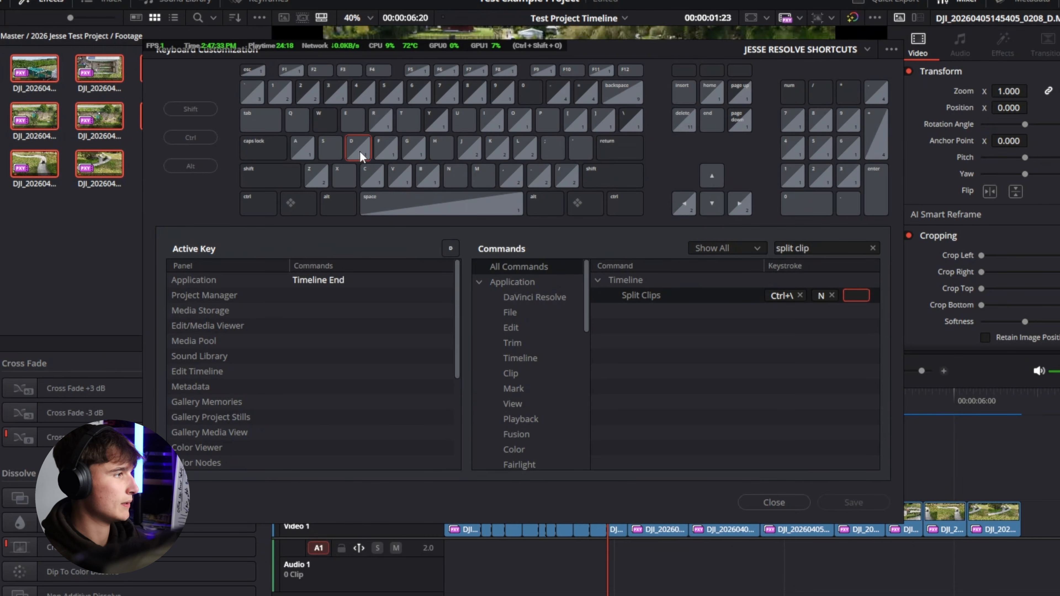
pyautogui.click(385, 148)
pyautogui.click(413, 148)
pyautogui.click(440, 148)
pyautogui.click(469, 147)
pyautogui.click(496, 148)
pyautogui.click(524, 148)
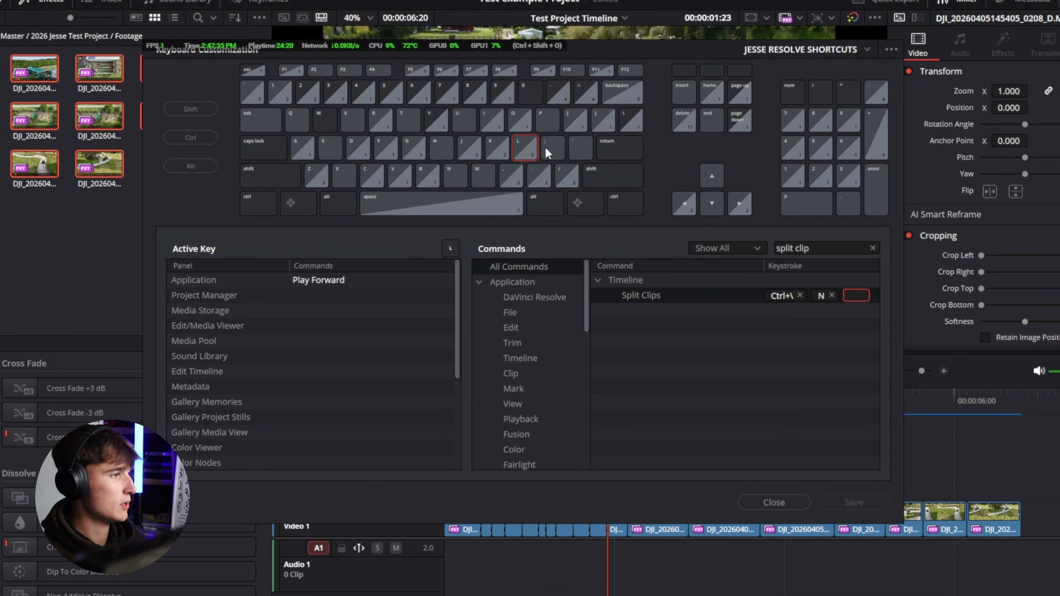
# Look up the commands assigned to the punctuation keys and bottom-row letters, including N and X, and close the keyboard customization.
pyautogui.click(553, 148)
pyautogui.click(580, 148)
pyautogui.click(567, 176)
pyautogui.click(538, 175)
pyautogui.click(510, 175)
pyautogui.click(483, 175)
pyautogui.click(455, 176)
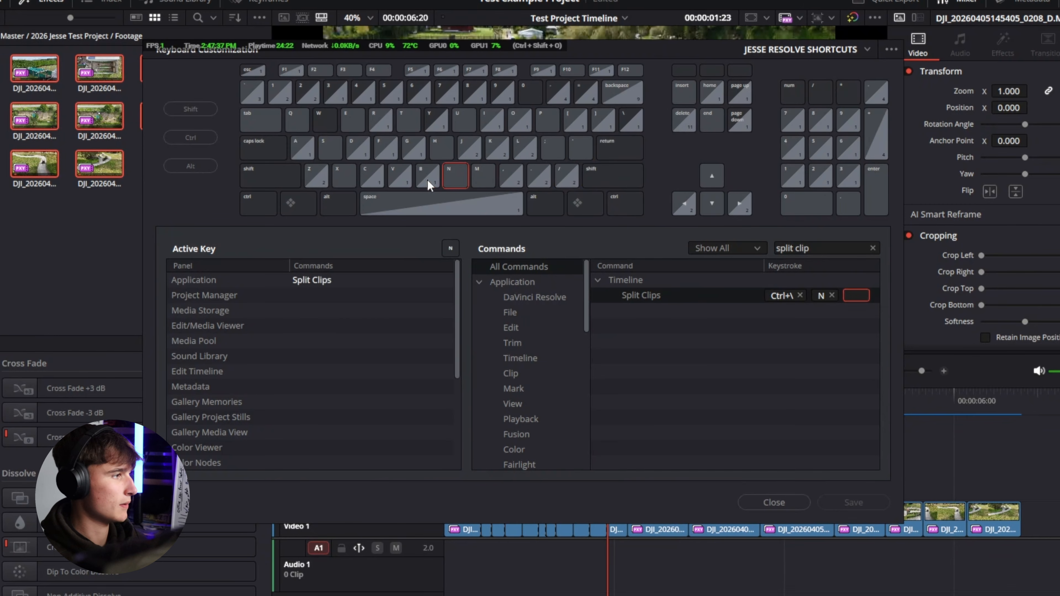
pyautogui.click(428, 175)
pyautogui.click(343, 170)
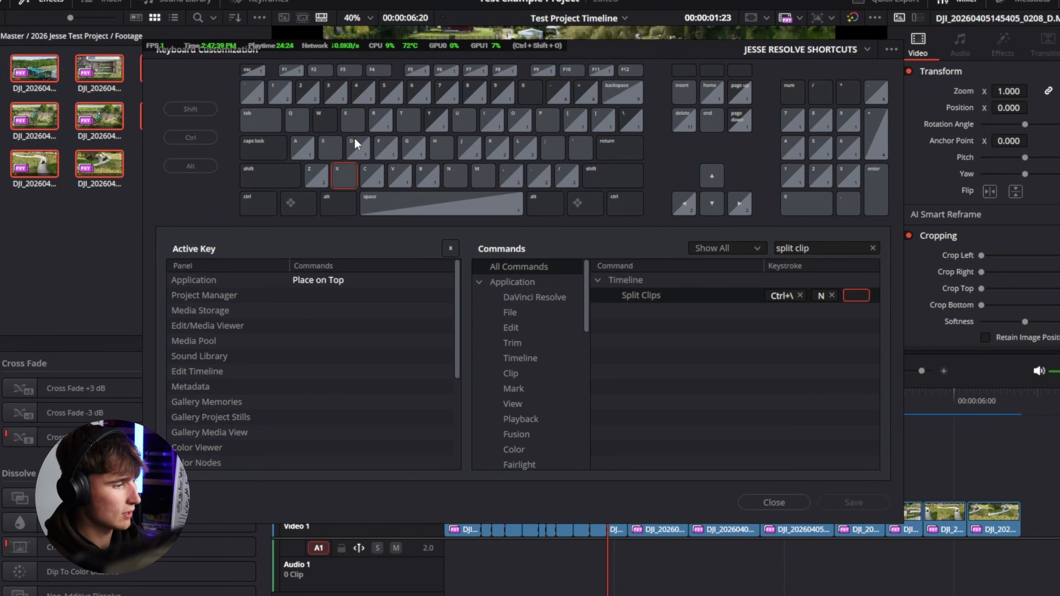
pyautogui.click(775, 502)
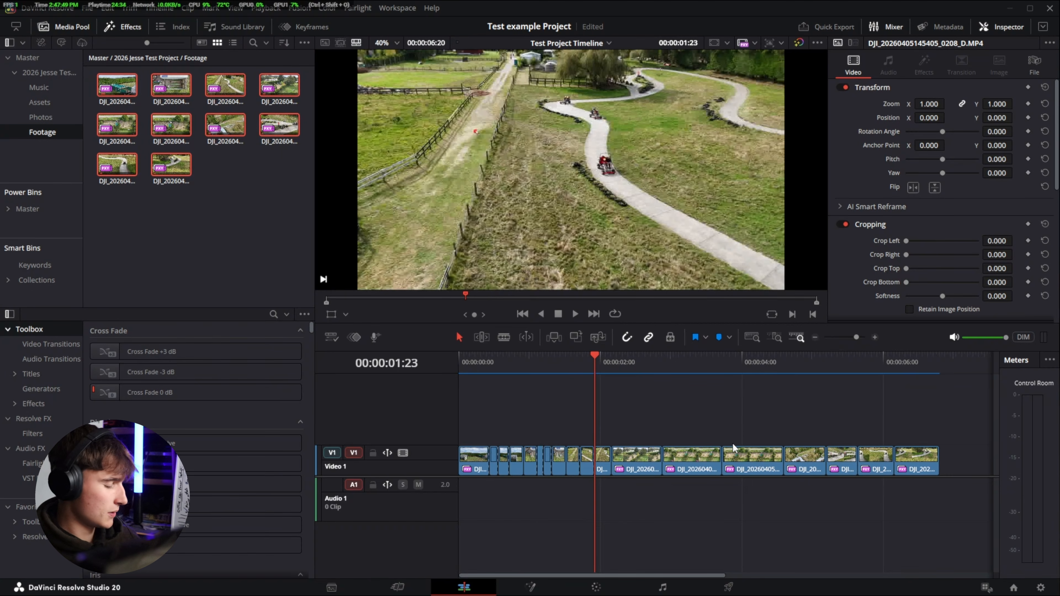
# Play through the split clips briefly, clear the whole timeline and place the ten selected Footage clips on Video 1.
pyautogui.press('space')
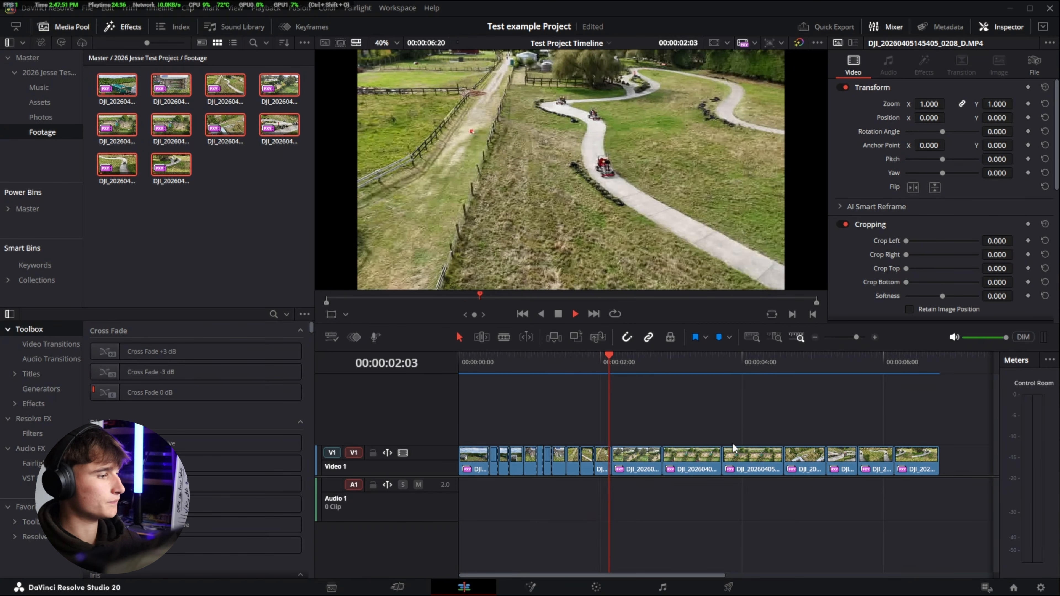
pyautogui.press('space')
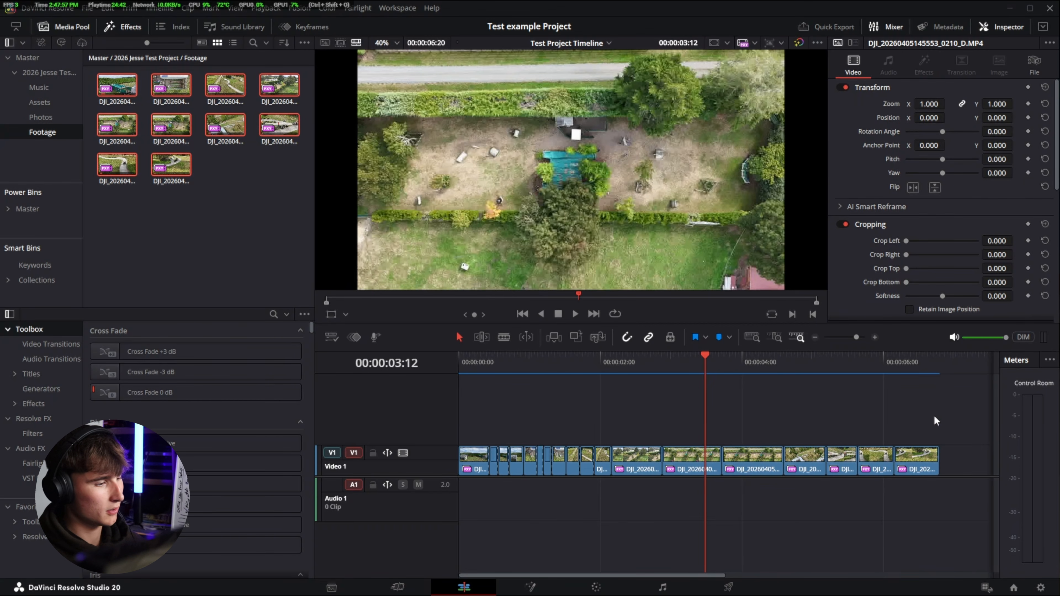
pyautogui.moveTo(934, 415); pyautogui.dragTo(446, 474)
pyautogui.press('Delete')
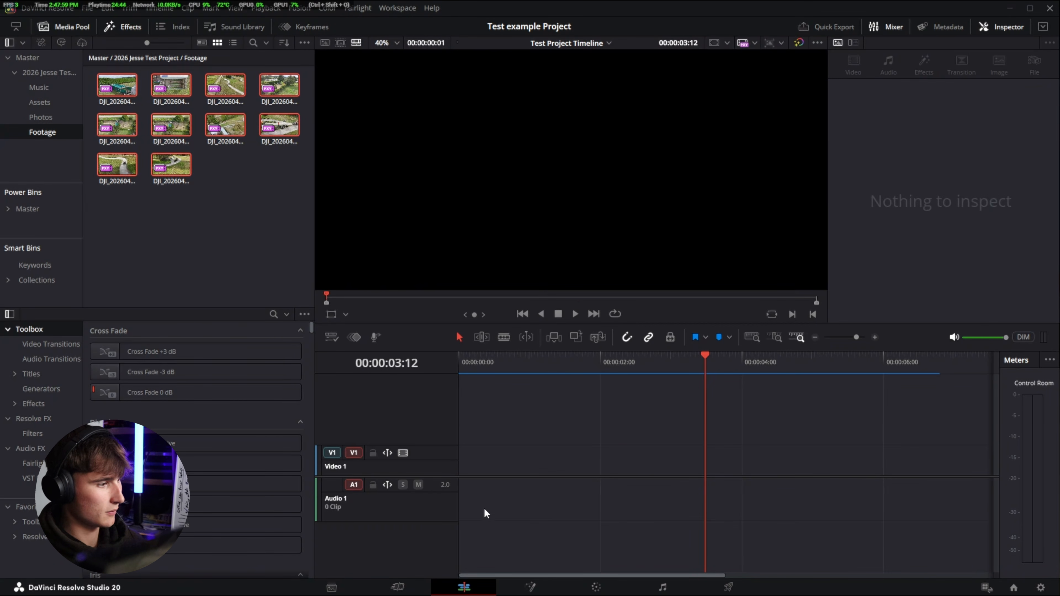
pyautogui.moveTo(165, 84); pyautogui.dragTo(491, 460)
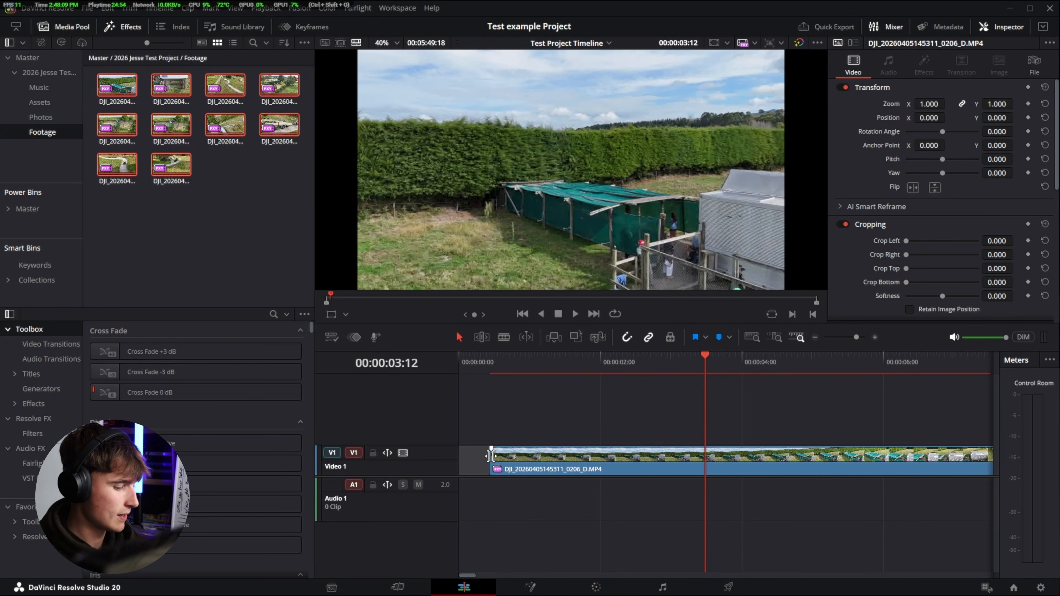
# Split the first clip at 00:00:01:21, delete the piece before the cut and close the gap at the timeline start.
pyautogui.click(483, 415)
pyautogui.moveTo(696, 381); pyautogui.dragTo(588, 385)
pyautogui.hotkey('ctrl', 'b')
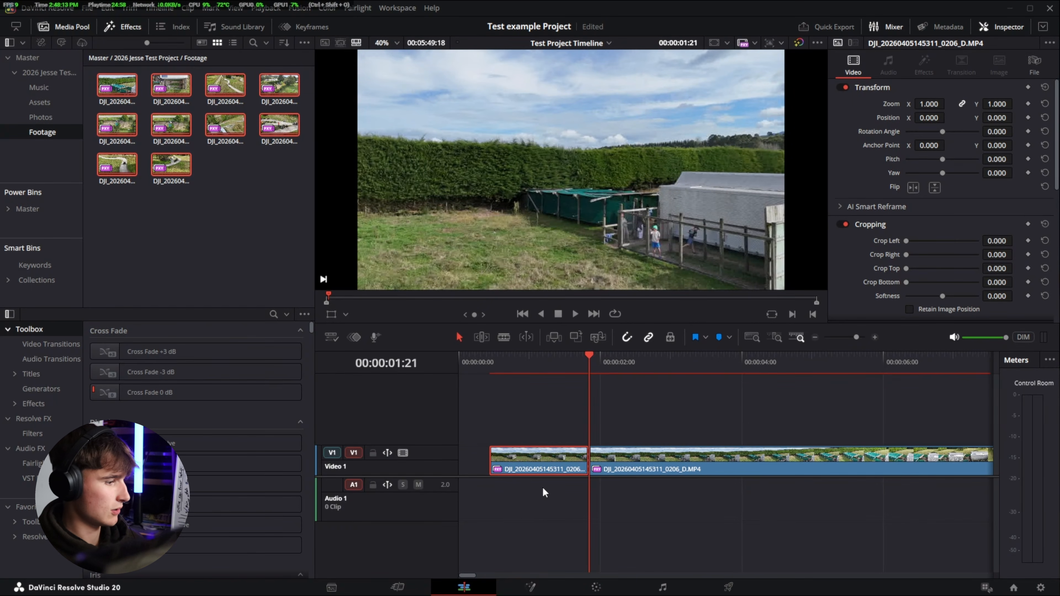
pyautogui.press('BackSpace')
pyautogui.click(497, 446)
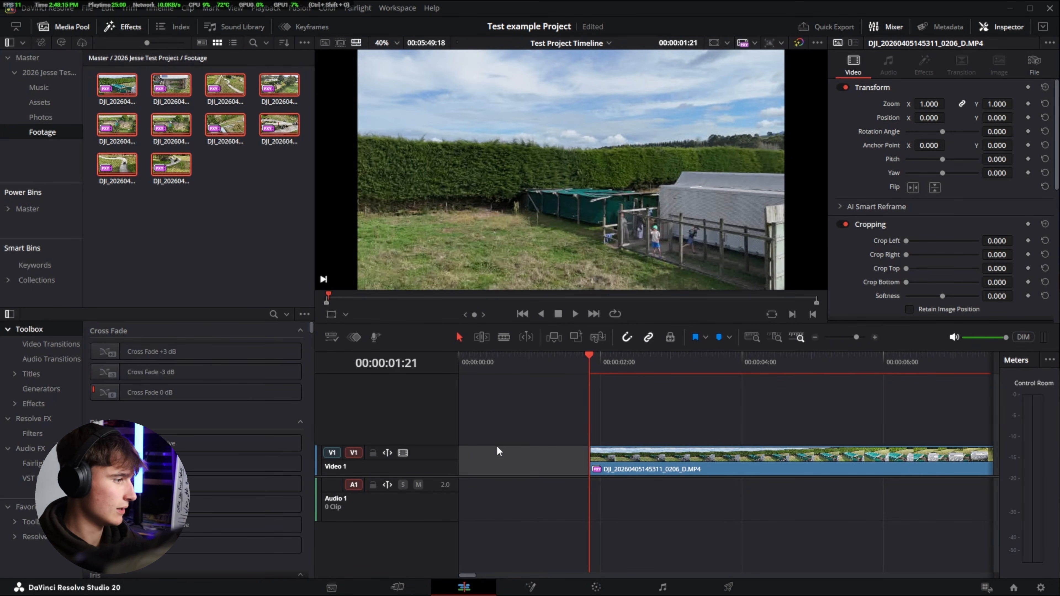
pyautogui.press('BackSpace')
pyautogui.hotkey('shift', 'z')
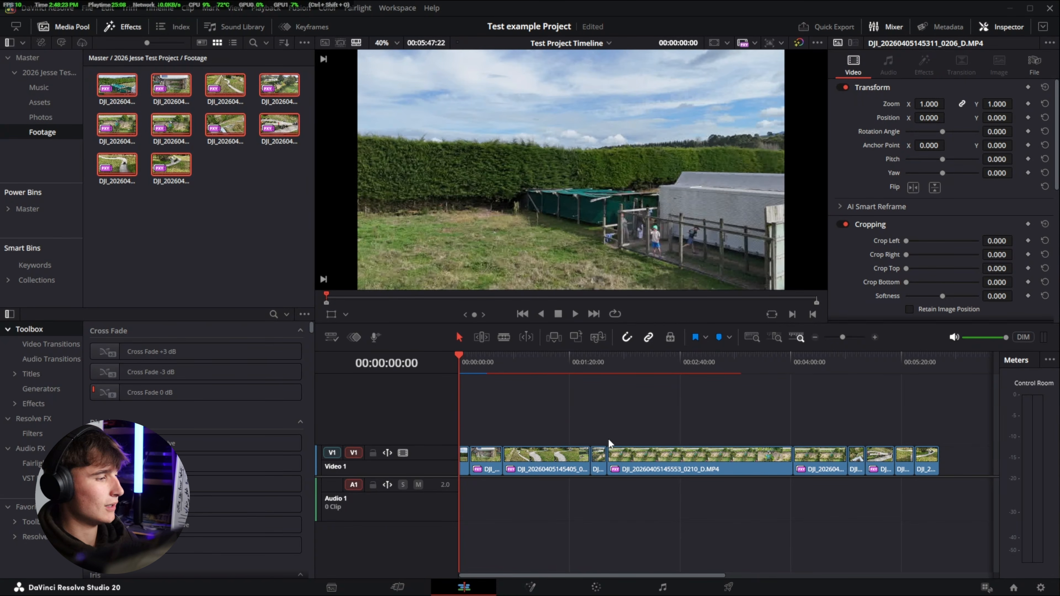
pyautogui.scroll(5, 495, 445)
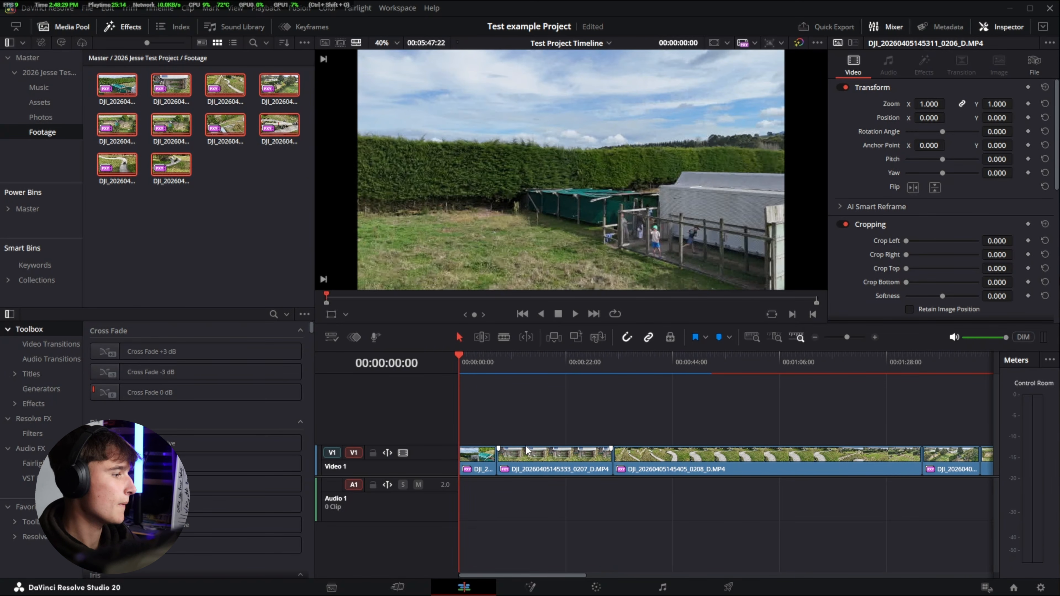
pyautogui.click(533, 457)
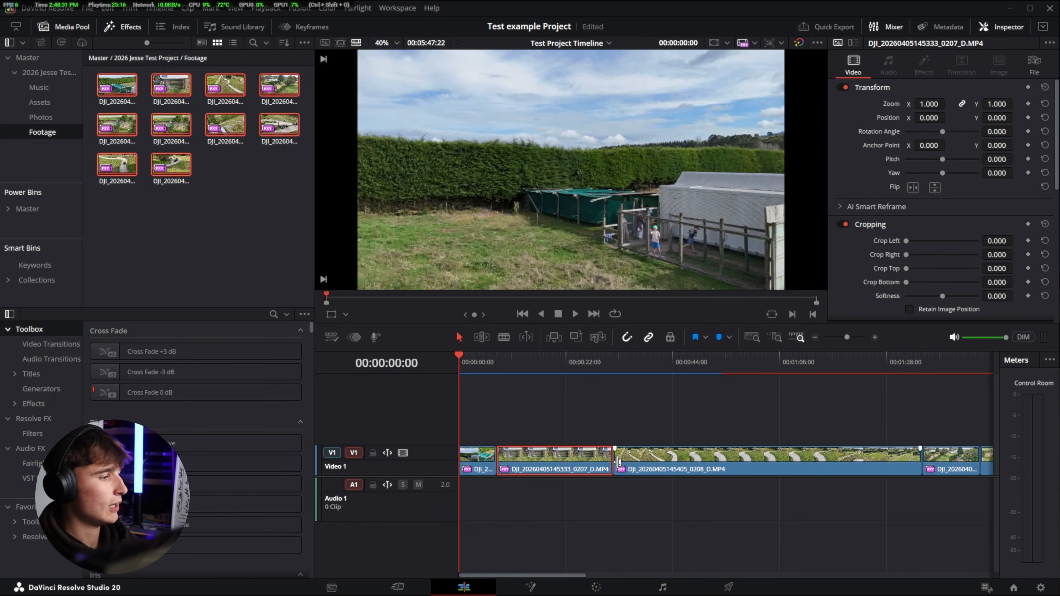
pyautogui.scroll(-3, 547, 450)
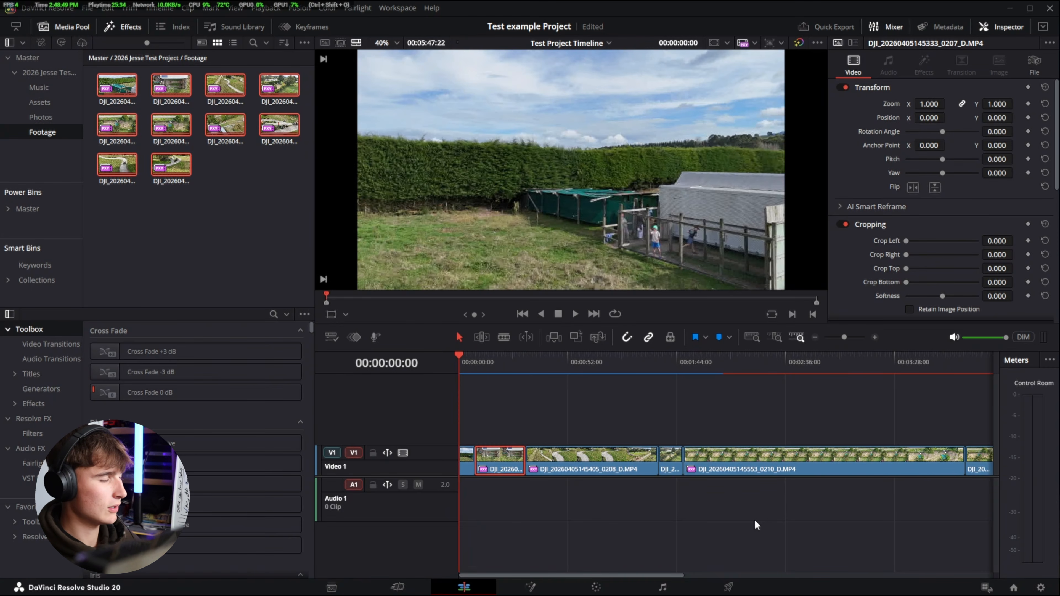
pyautogui.click(541, 412)
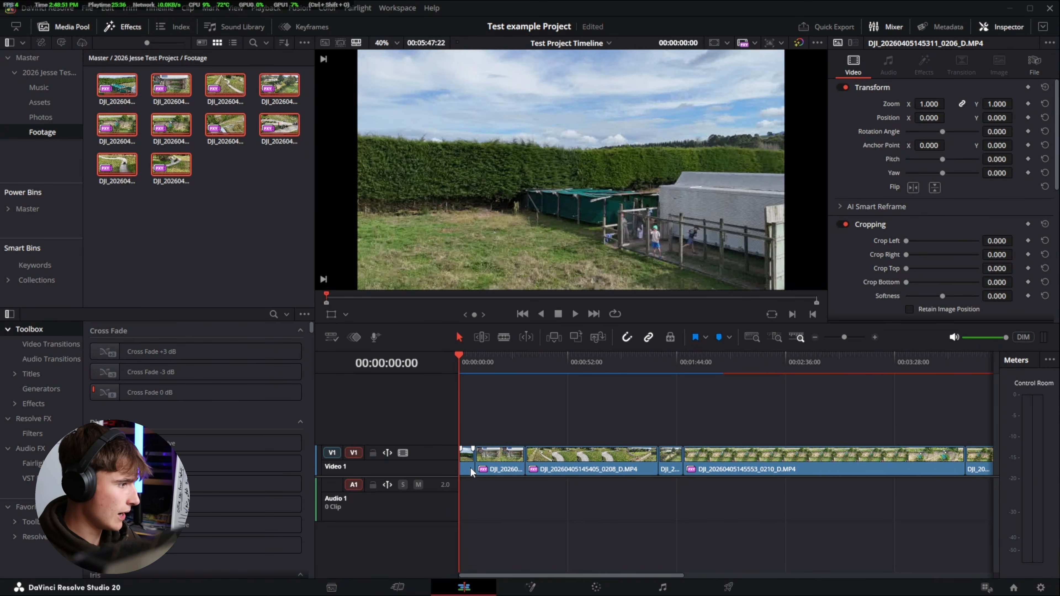
pyautogui.scroll(3, 471, 467)
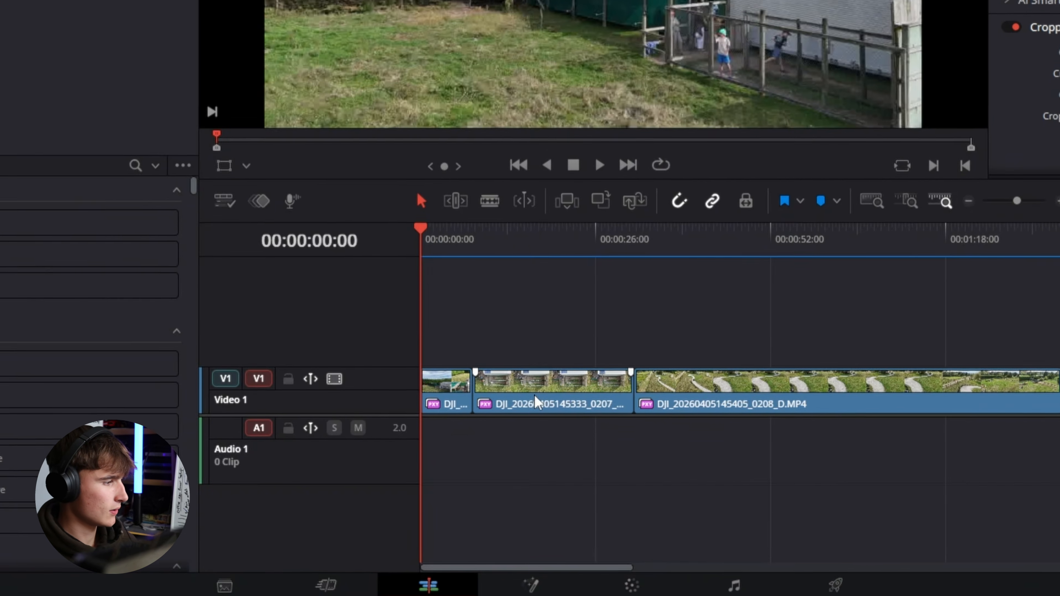
pyautogui.click(533, 463)
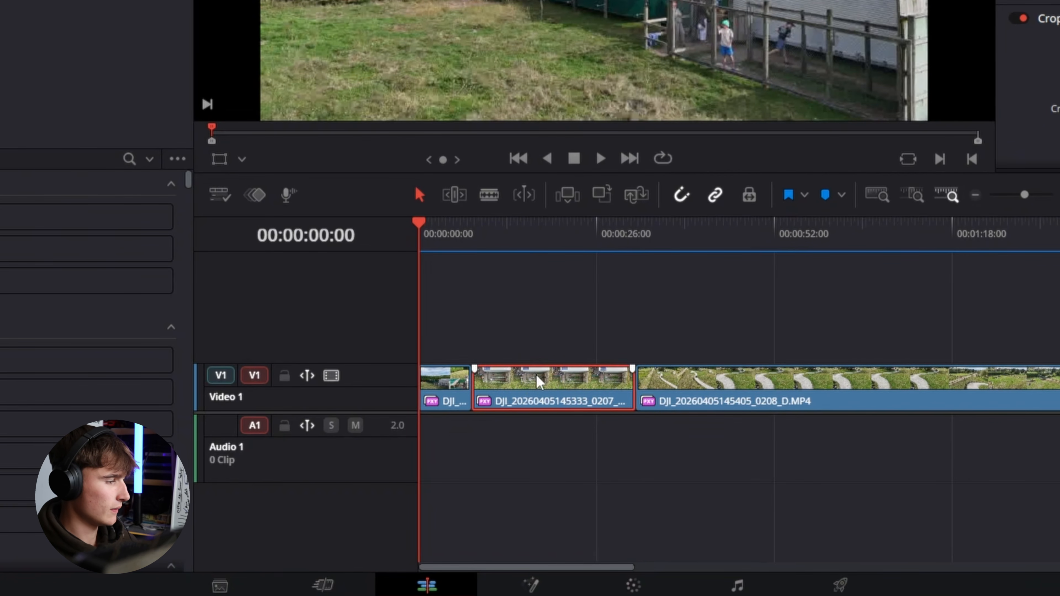
pyautogui.moveTo(538, 387); pyautogui.dragTo(607, 325)
pyautogui.scroll(2, 457, 334)
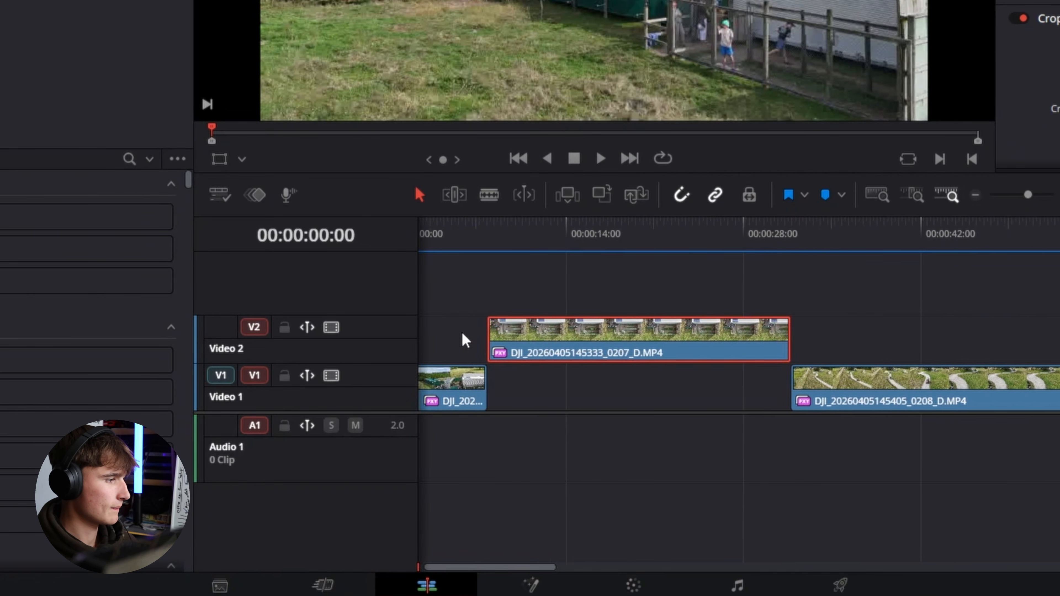
# Raise the opening clip and the short 0209 clip from Video 1 to Video 2, keeping their places in time.
pyautogui.hscroll(-1, 453, 328)
pyautogui.moveTo(444, 389); pyautogui.dragTo(483, 354)
pyautogui.scroll(-3, 510, 352)
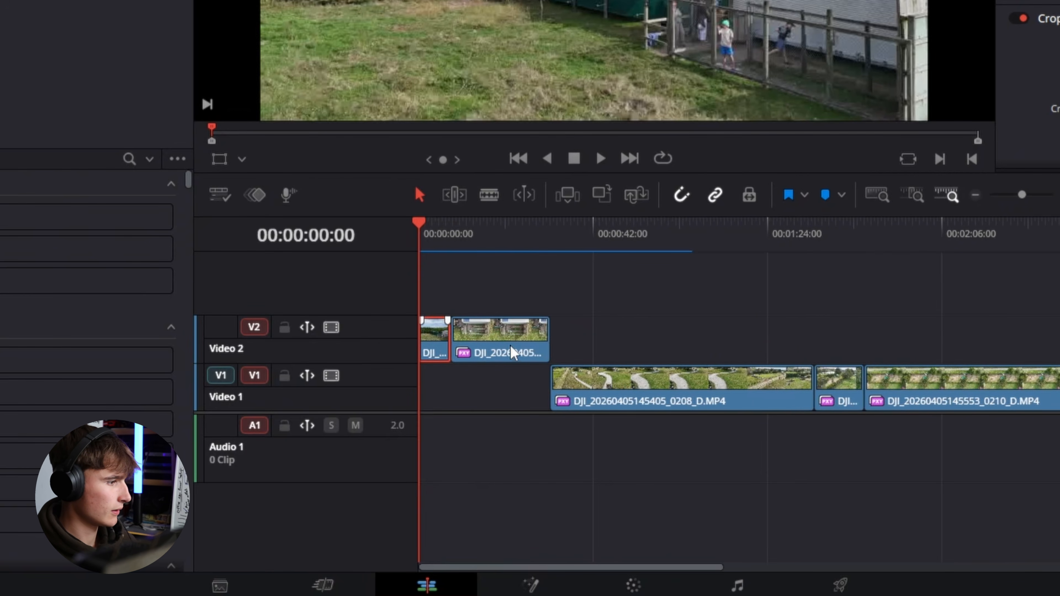
pyautogui.moveTo(840, 383); pyautogui.dragTo(837, 339)
pyautogui.scroll(-3, 826, 368)
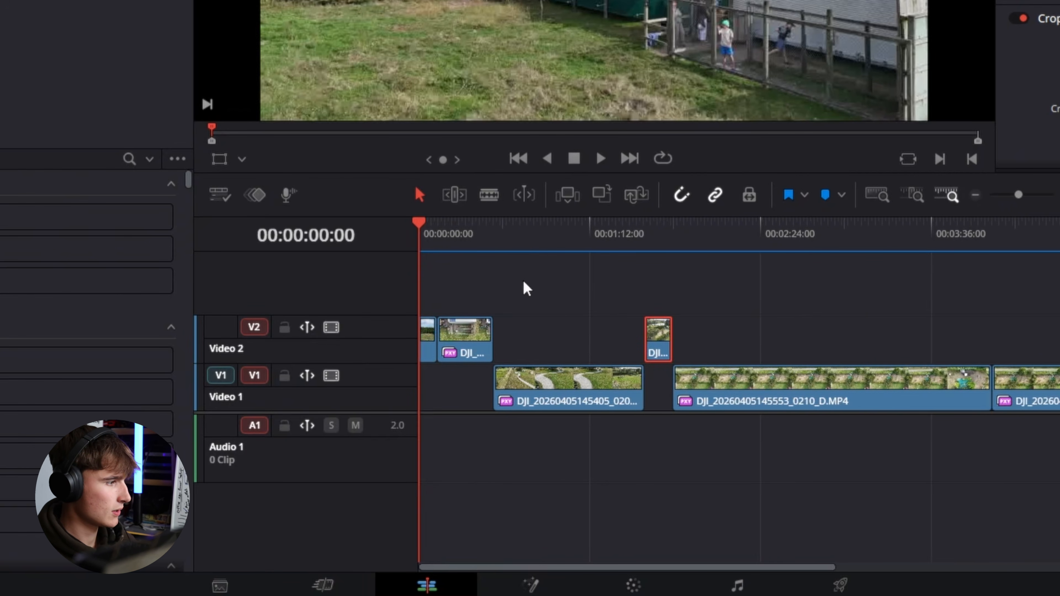
# Slide the 0208 clip earlier on Video 1 to start at 00:00:19:23, overlapping beneath the end of the 0207 clip.
pyautogui.click(455, 233)
pyautogui.moveTo(457, 230); pyautogui.dragTo(460, 234)
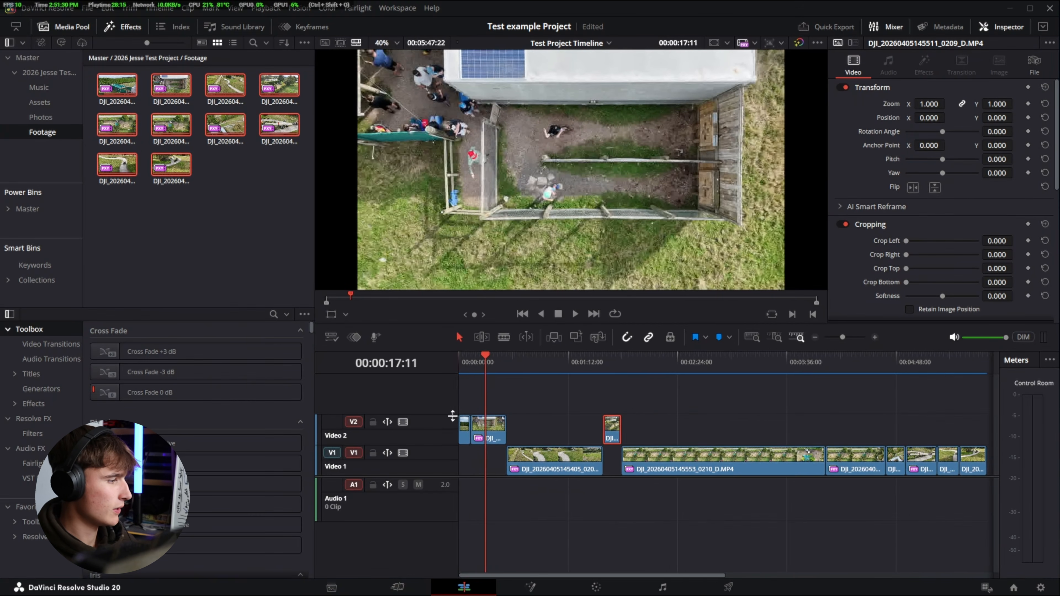
pyautogui.scroll(4, 451, 320)
pyautogui.hscroll(-2, 487, 415)
pyautogui.moveTo(552, 367); pyautogui.dragTo(560, 393)
pyautogui.moveTo(688, 463); pyautogui.dragTo(633, 465)
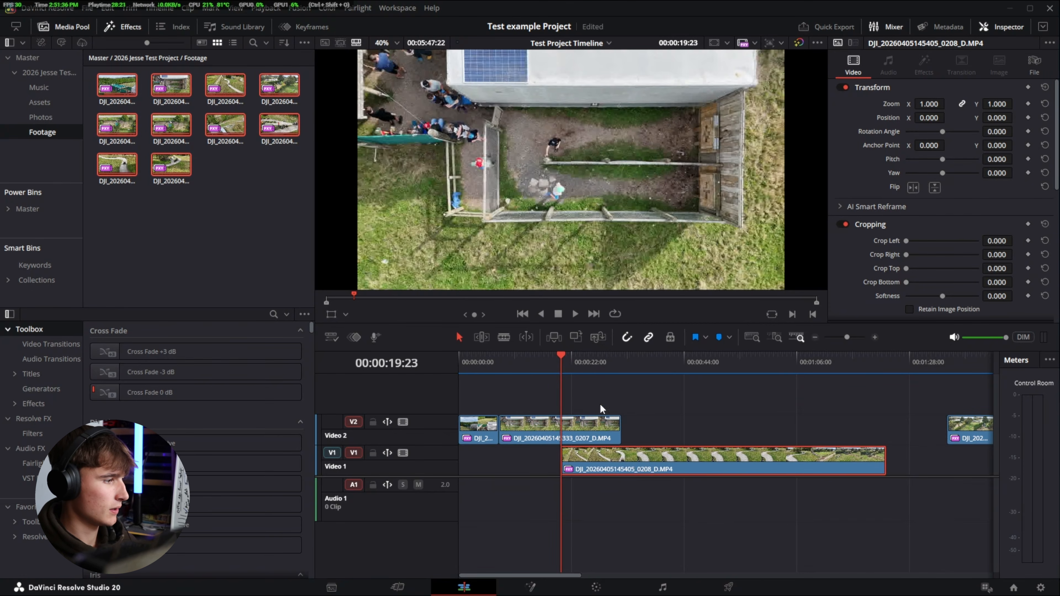
# Play through the overlap and trim the end of the 0207 clip on Video 2 back to about 00:00:22:00.
pyautogui.click(508, 363)
pyautogui.press('space')
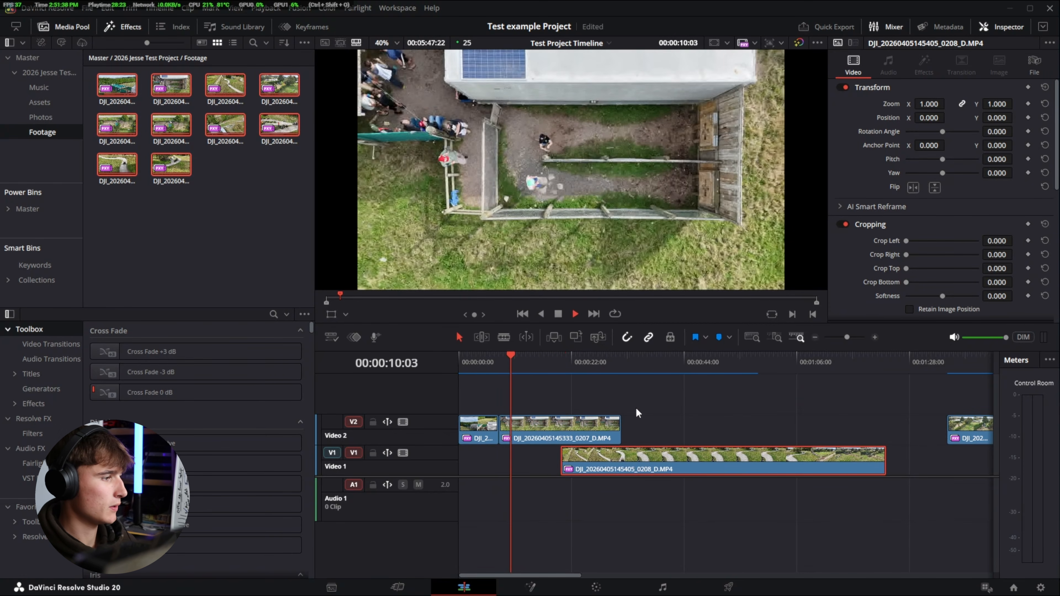
pyautogui.click(544, 362)
pyautogui.moveTo(619, 437); pyautogui.dragTo(562, 464)
pyautogui.press('space')
pyautogui.scroll(5, 564, 433)
pyautogui.press('space')
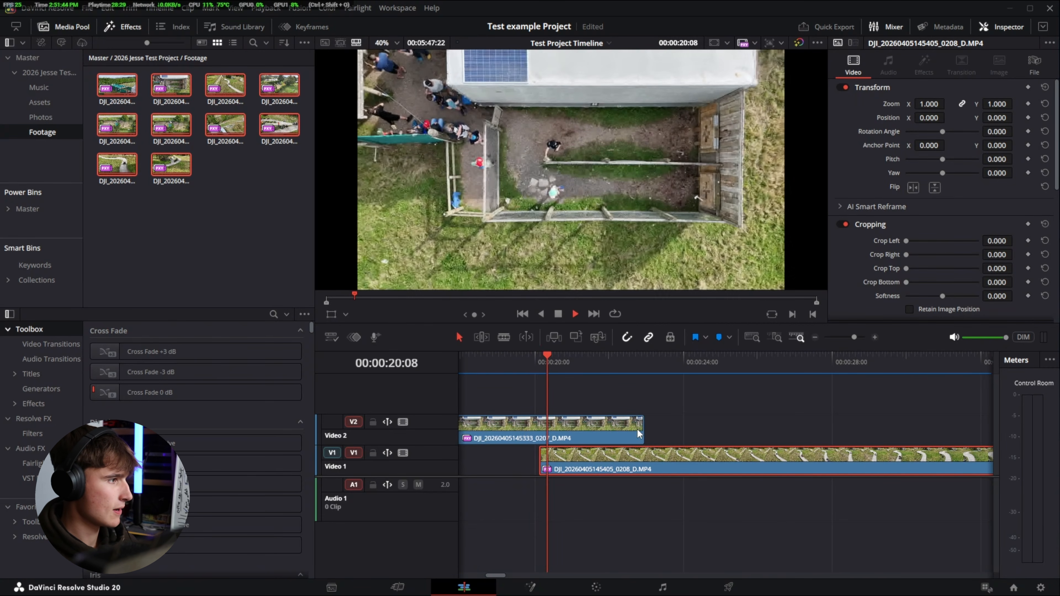
pyautogui.moveTo(637, 426); pyautogui.dragTo(614, 426)
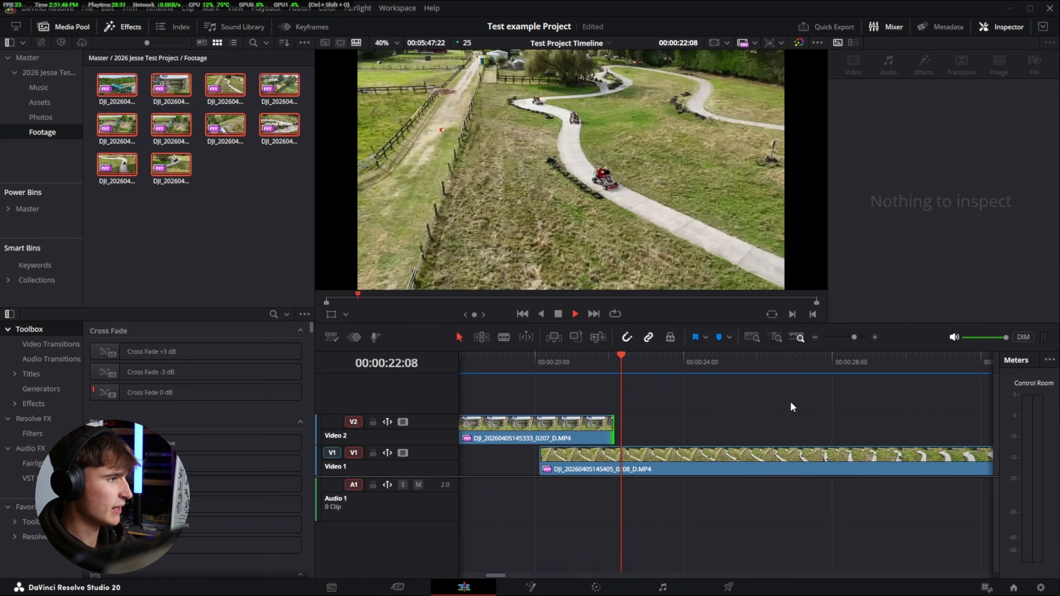
pyautogui.press('space')
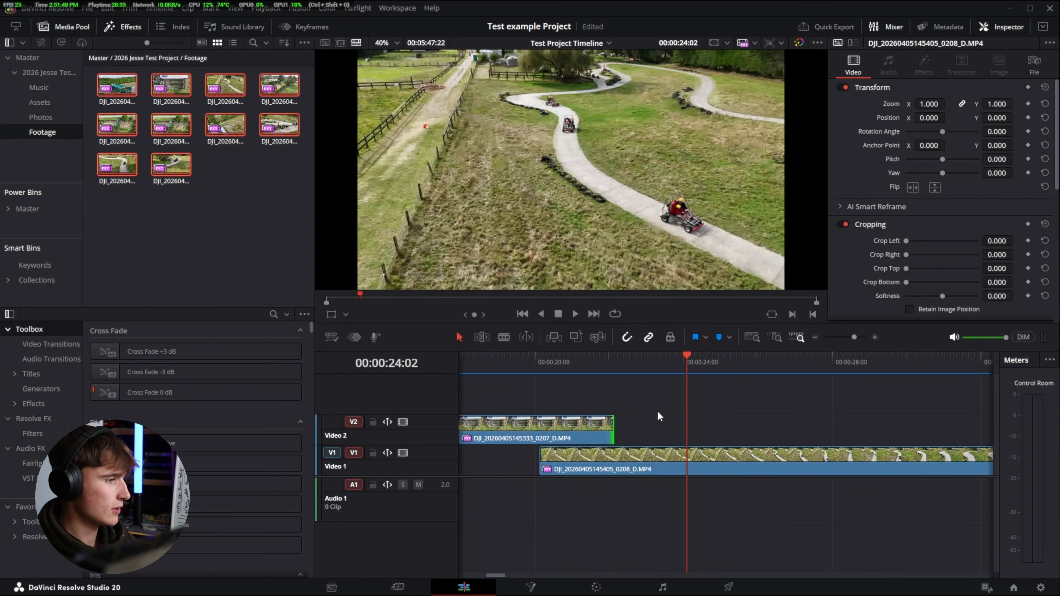
# Bring the 0206 and 0207 clips down to Video 1 and butt the 0208 clip directly against the end of 0207.
pyautogui.scroll(-5, 658, 413)
pyautogui.moveTo(551, 357); pyautogui.dragTo(480, 387)
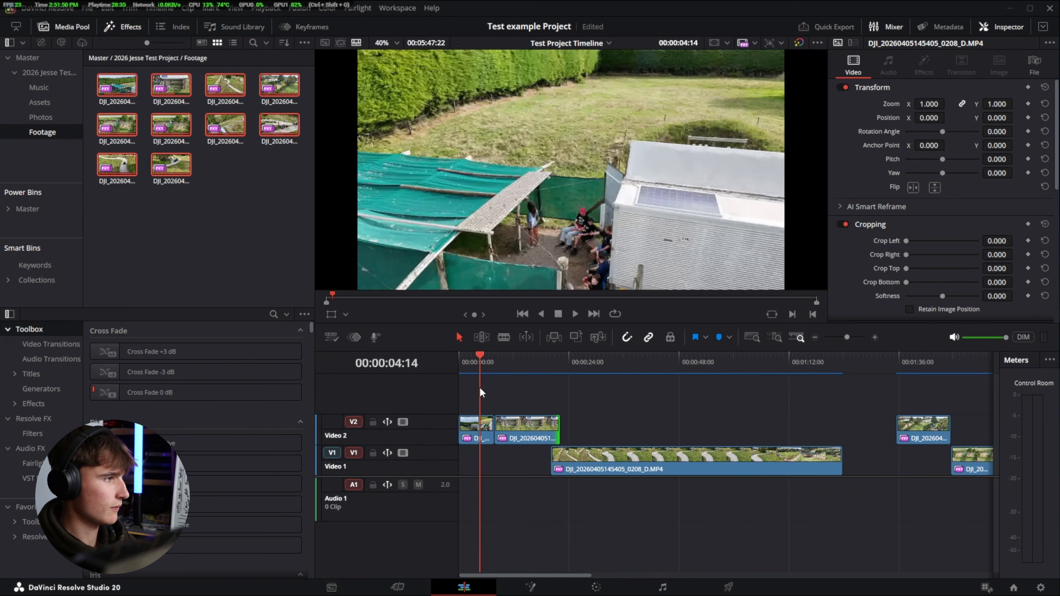
pyautogui.moveTo(611, 453); pyautogui.dragTo(636, 453)
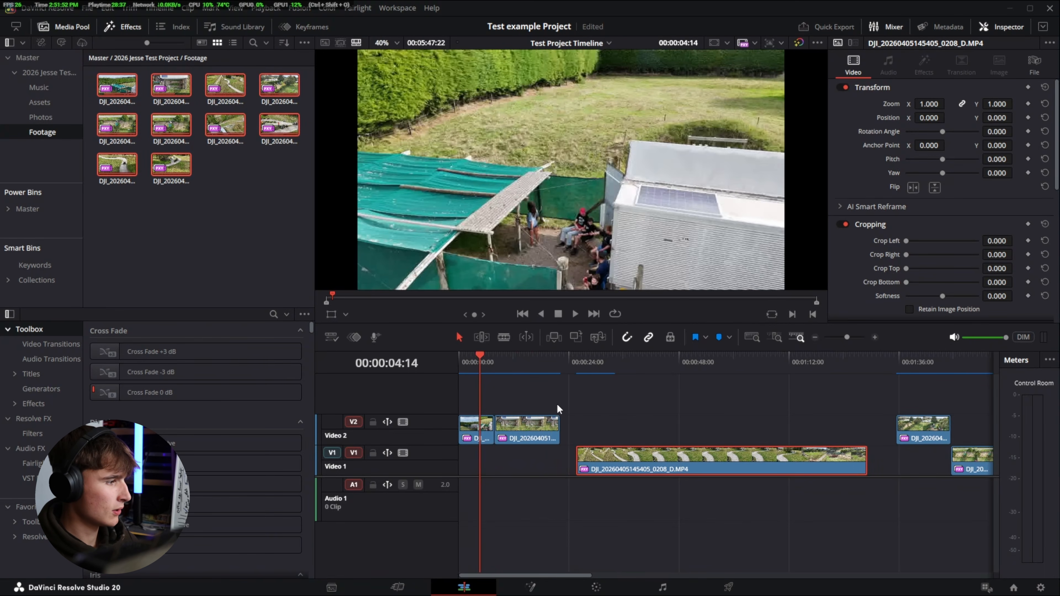
pyautogui.moveTo(557, 402); pyautogui.dragTo(518, 462)
pyautogui.moveTo(628, 463); pyautogui.dragTo(609, 458)
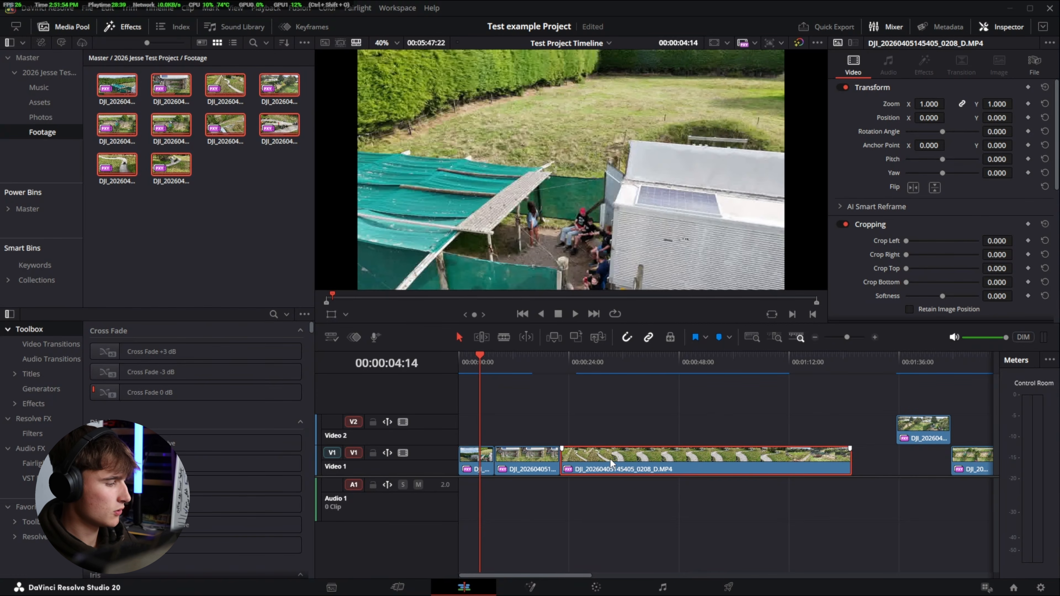
# Move the 0209 clip down to Video 1 directly after 0208 and delete the gap before the 0210 clip.
pyautogui.hscroll(3, 726, 443)
pyautogui.moveTo(723, 430); pyautogui.dragTo(667, 460)
pyautogui.press('Delete')
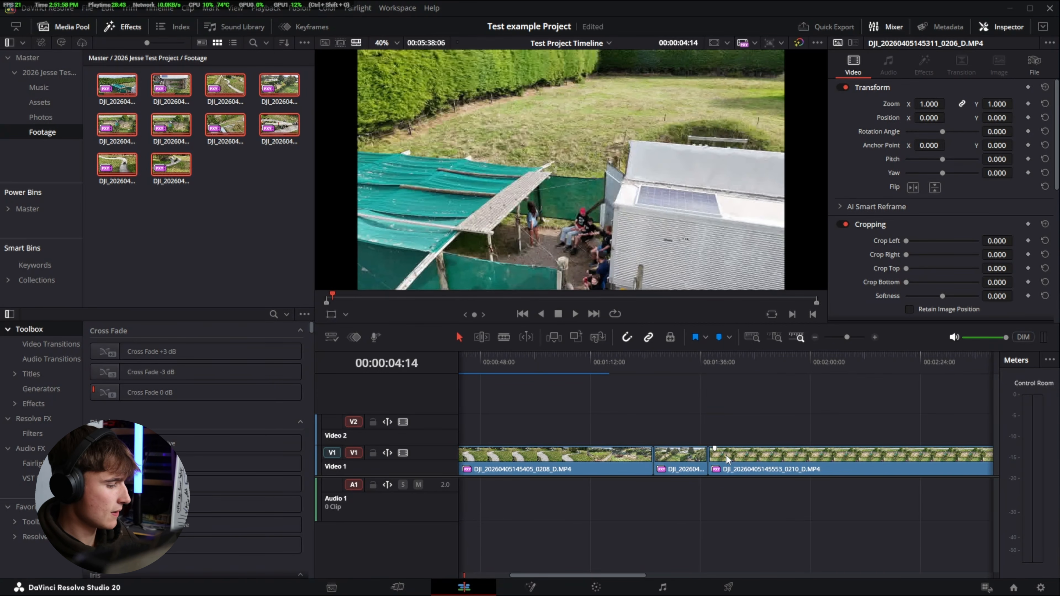
# Split the opening 0206 clip at 00:00:01:18 and ripple delete the part before the cut.
pyautogui.scroll(2, 593, 418)
pyautogui.hscroll(-5, 593, 423)
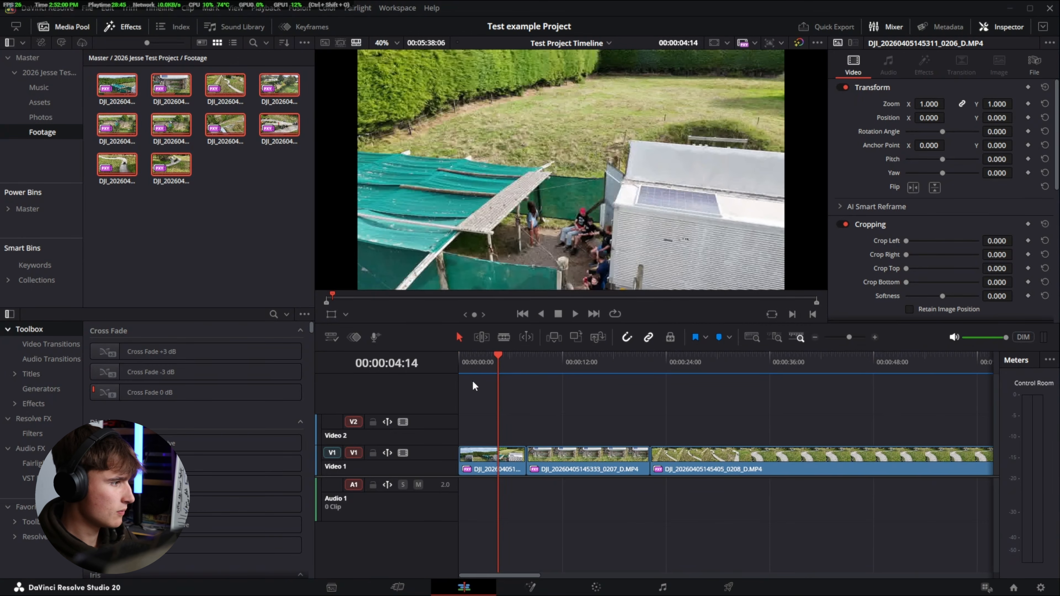
pyautogui.scroll(4, 474, 386)
pyautogui.moveTo(714, 358); pyautogui.dragTo(527, 495)
pyautogui.hotkey('ctrl', 'b')
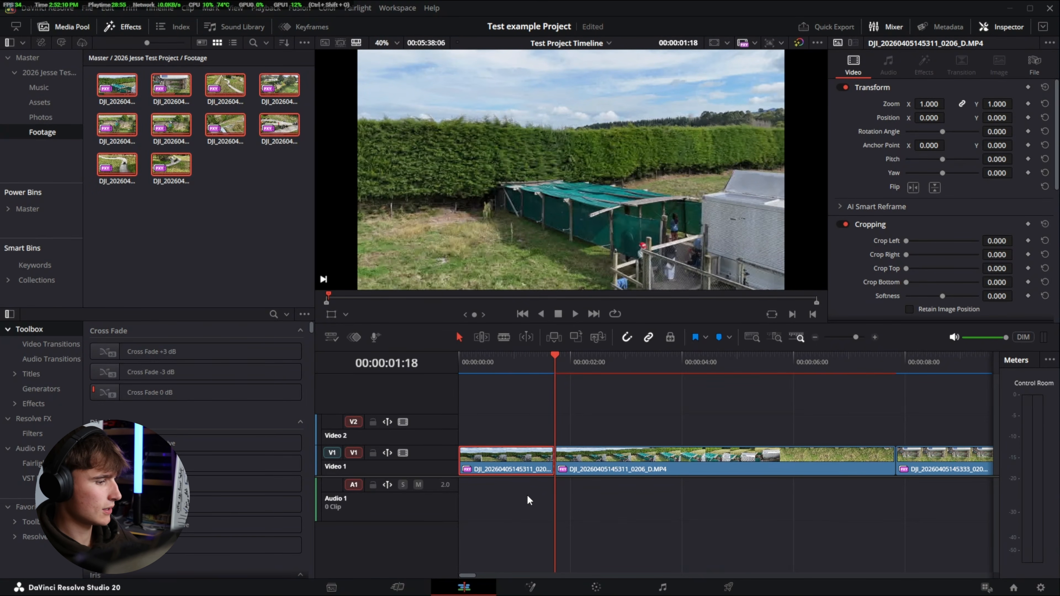
pyautogui.press('Delete')
# Play the opening clip from the start, split it at 00:00:01:02 and ripple delete the rest of it.
pyautogui.moveTo(458, 356)
pyautogui.mouseDown()
pyautogui.moveTo(498, 361)
pyautogui.moveTo(468, 362)
pyautogui.mouseUp()
pyautogui.press('space')
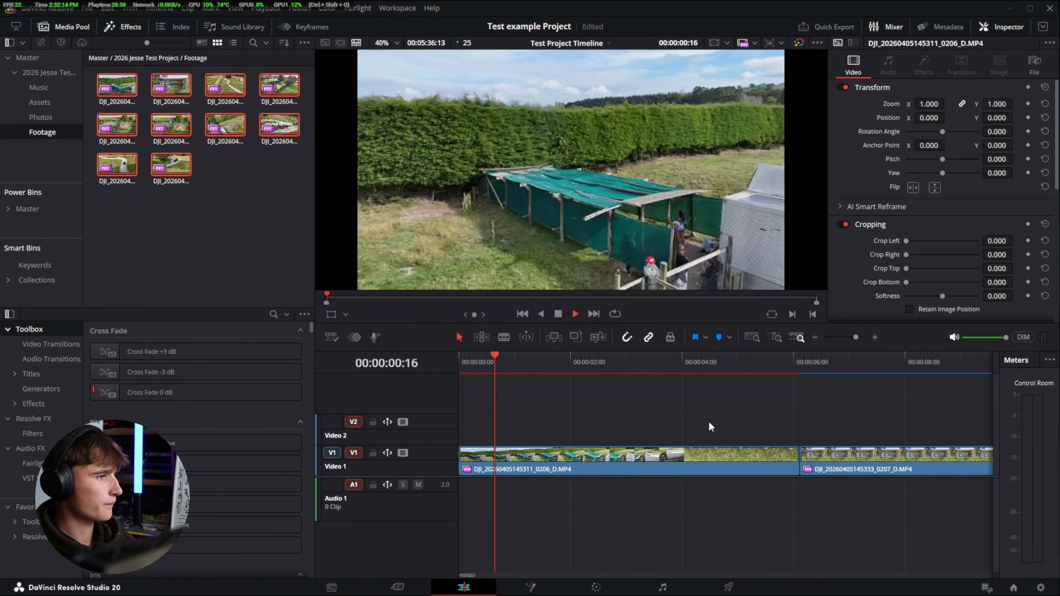
pyautogui.press('space')
pyautogui.click(564, 457)
pyautogui.hotkey('ctrl', 'b')
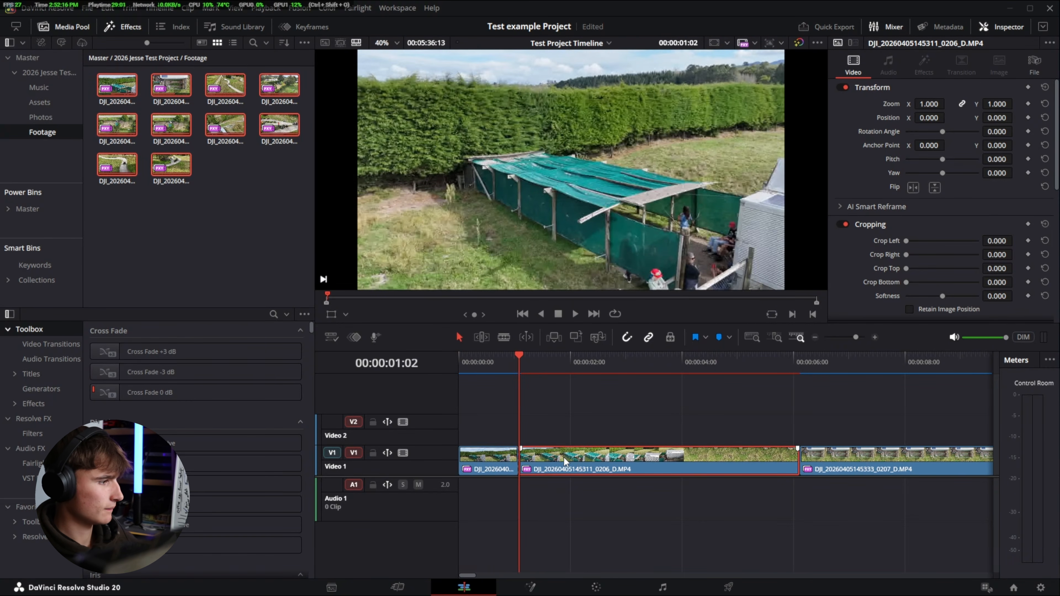
pyautogui.press('BackSpace')
pyautogui.click(563, 456)
pyautogui.press('BackSpace')
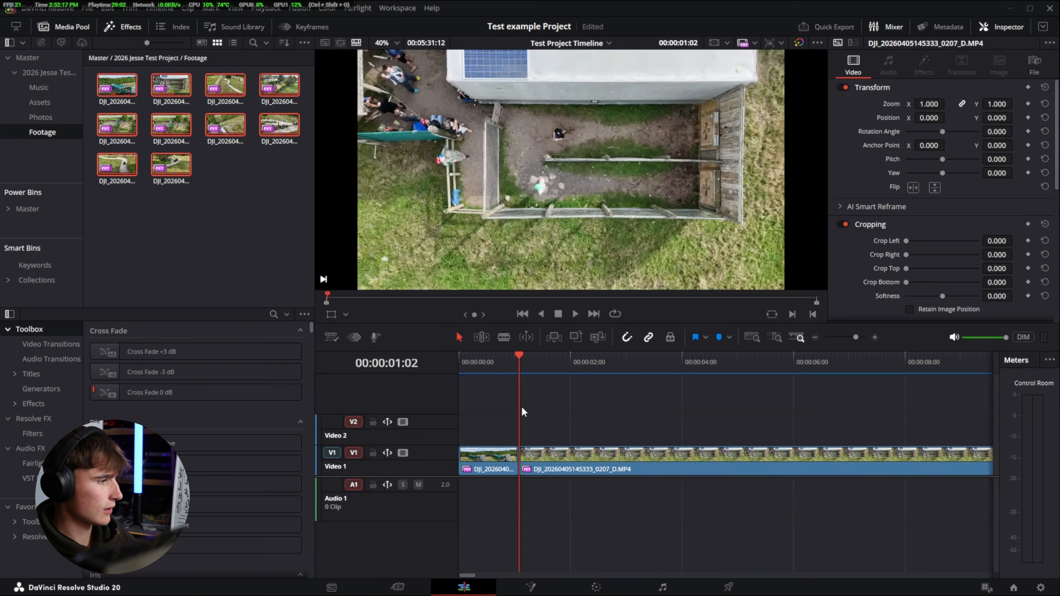
# Review the 0207 clip and ripple delete its opening section up to 00:00:05:06.
pyautogui.click(513, 357)
pyautogui.press('space')
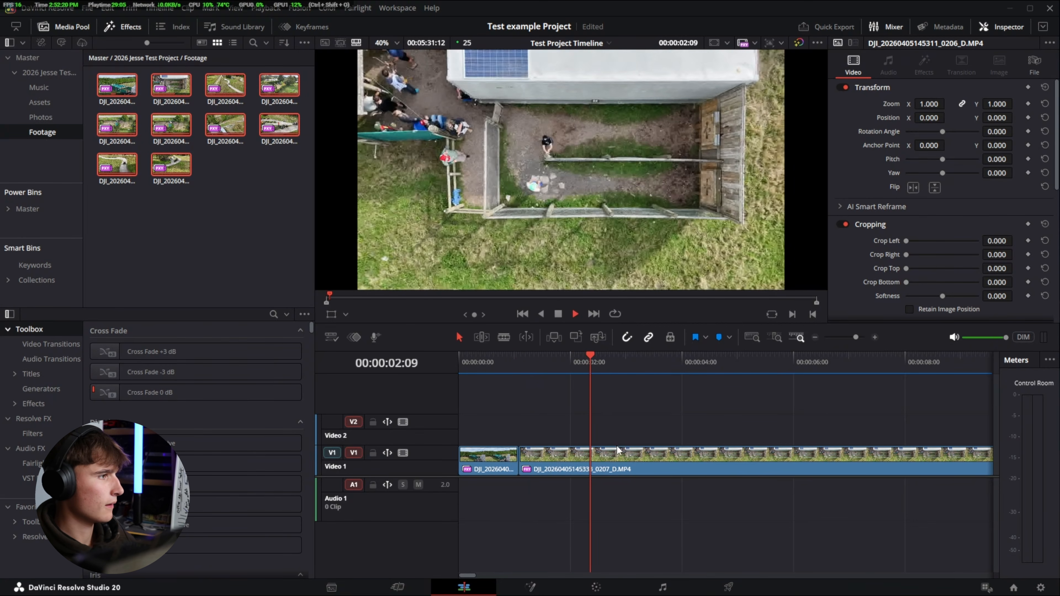
pyautogui.moveTo(649, 368); pyautogui.dragTo(752, 387)
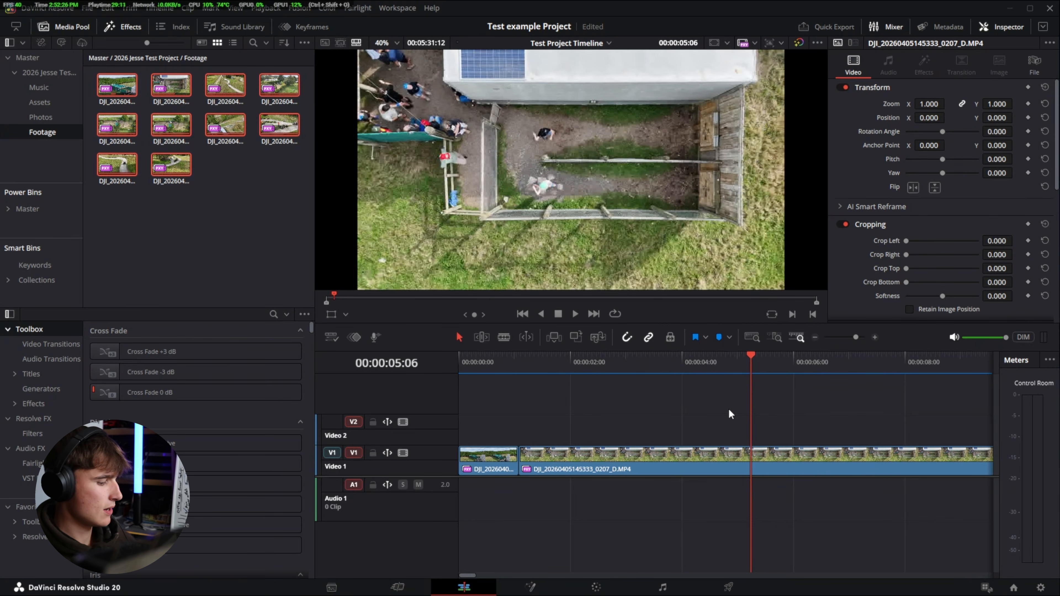
pyautogui.click(508, 364)
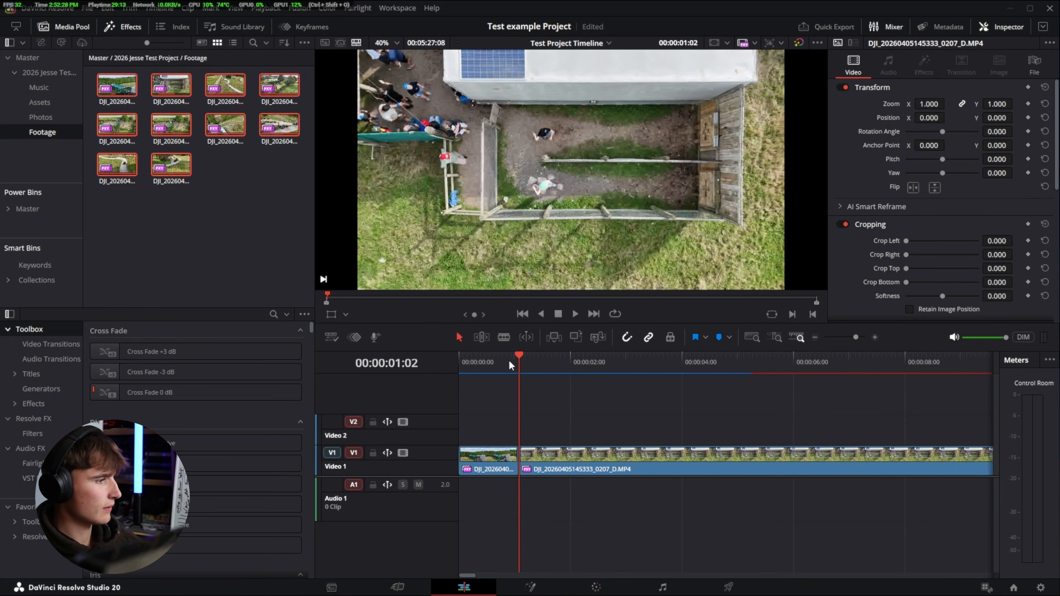
# Play the 0207 clip, split it at 00:00:02:06 and ripple delete the part after the cut.
pyautogui.press('space')
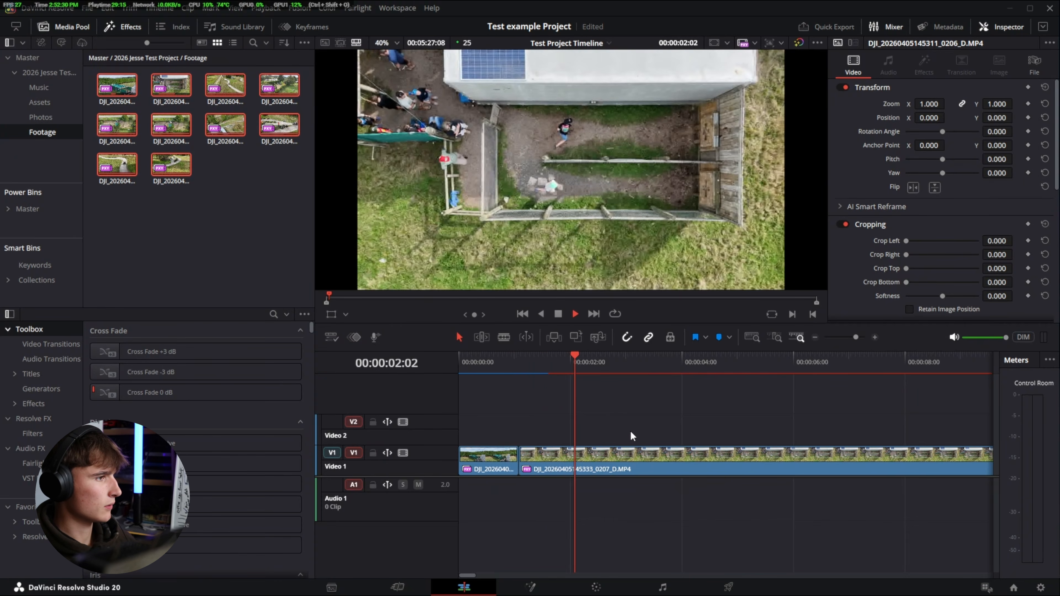
pyautogui.press('space')
pyautogui.click(584, 359)
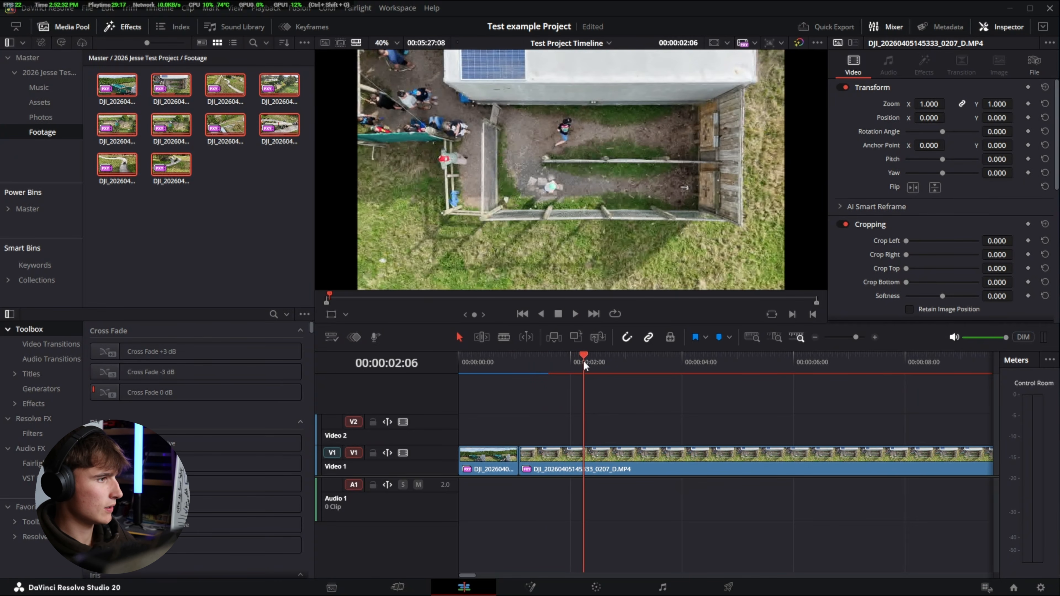
pyautogui.hotkey('ctrl', 'b')
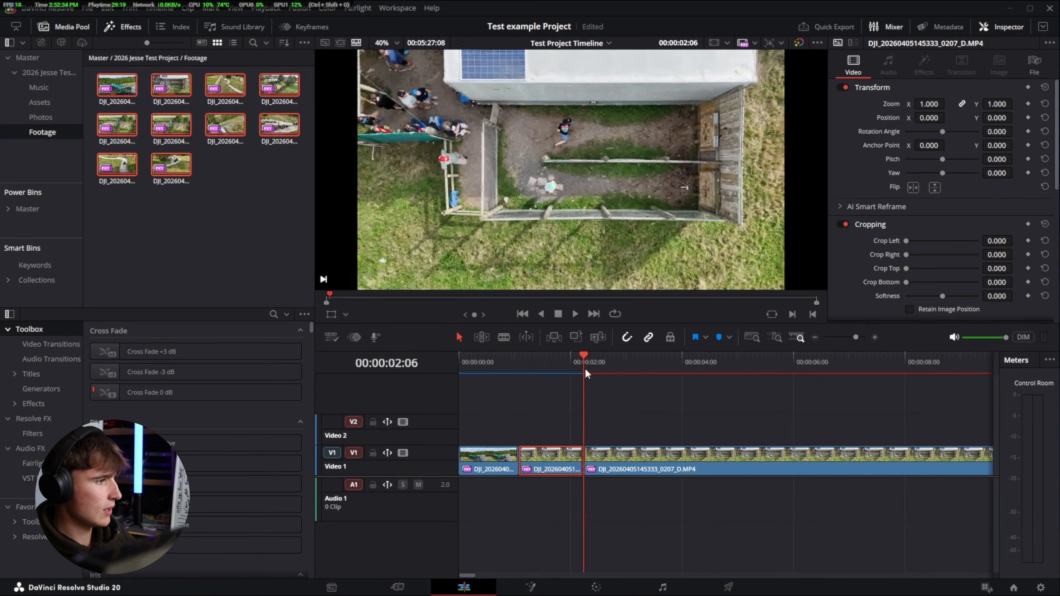
pyautogui.moveTo(585, 368); pyautogui.dragTo(618, 359)
pyautogui.press('Delete')
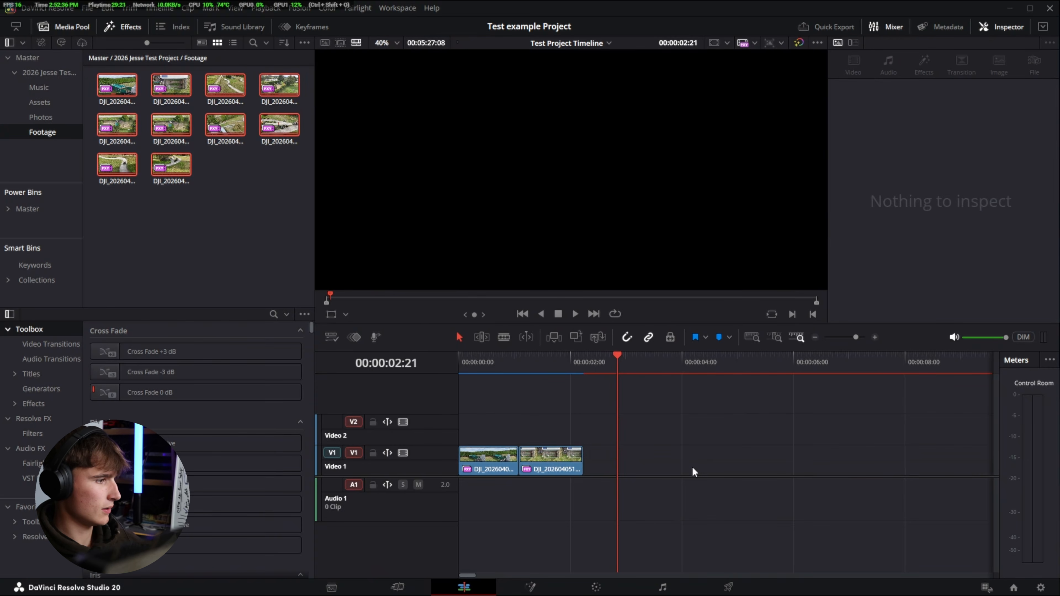
# Play the sequence through into the 0208 clip, split that clip at 00:00:07:01 and ripple delete its opening section.
pyautogui.click(468, 359)
pyautogui.press('space')
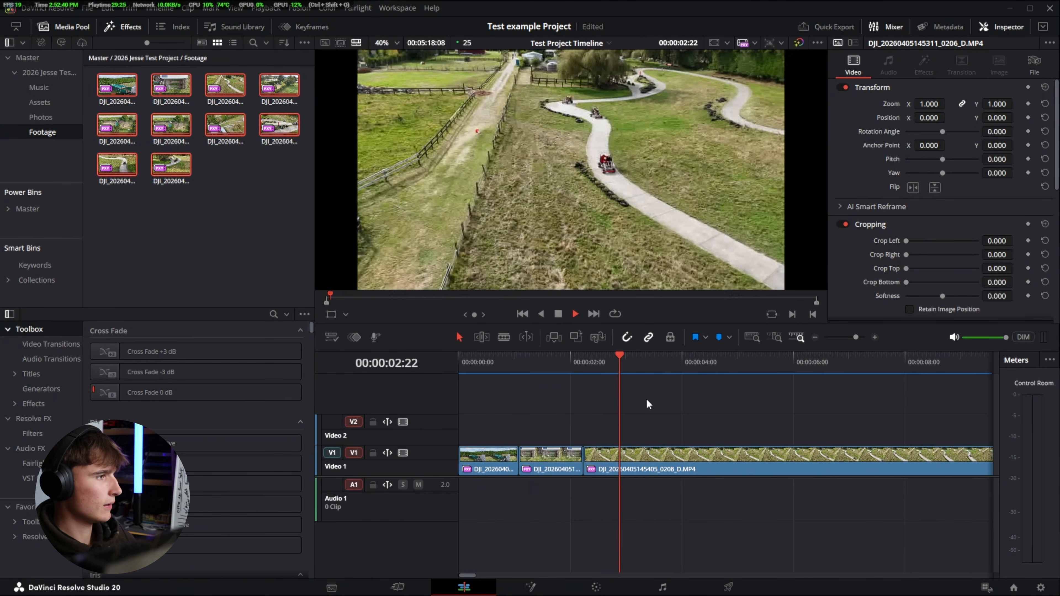
pyautogui.click(659, 355)
pyautogui.moveTo(660, 354); pyautogui.dragTo(852, 387)
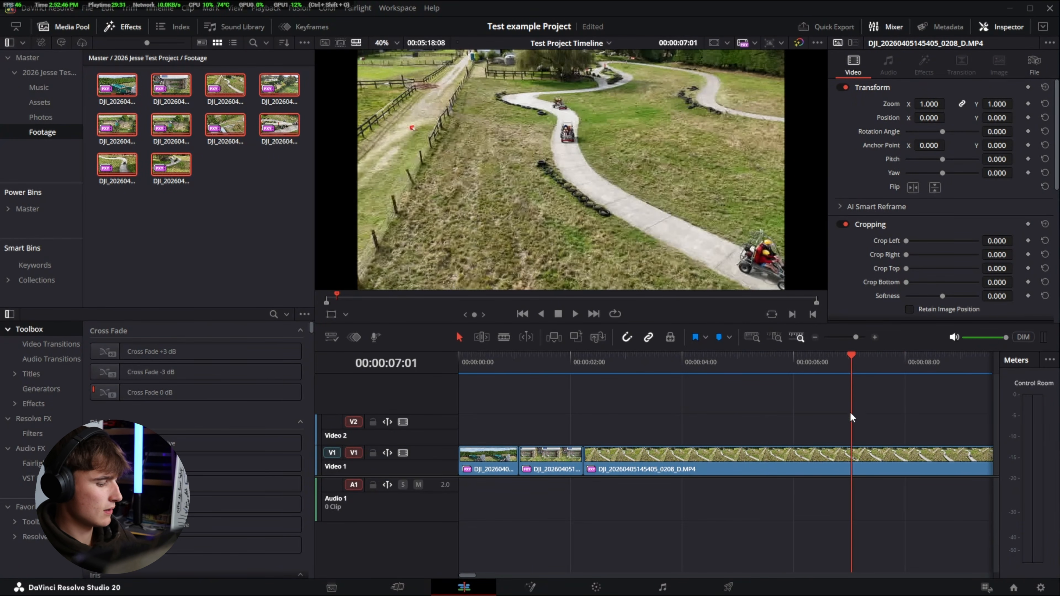
pyautogui.hotkey('ctrl', 'b')
pyautogui.click(779, 469)
pyautogui.press('BackSpace')
pyautogui.click(663, 465)
pyautogui.press('BackSpace')
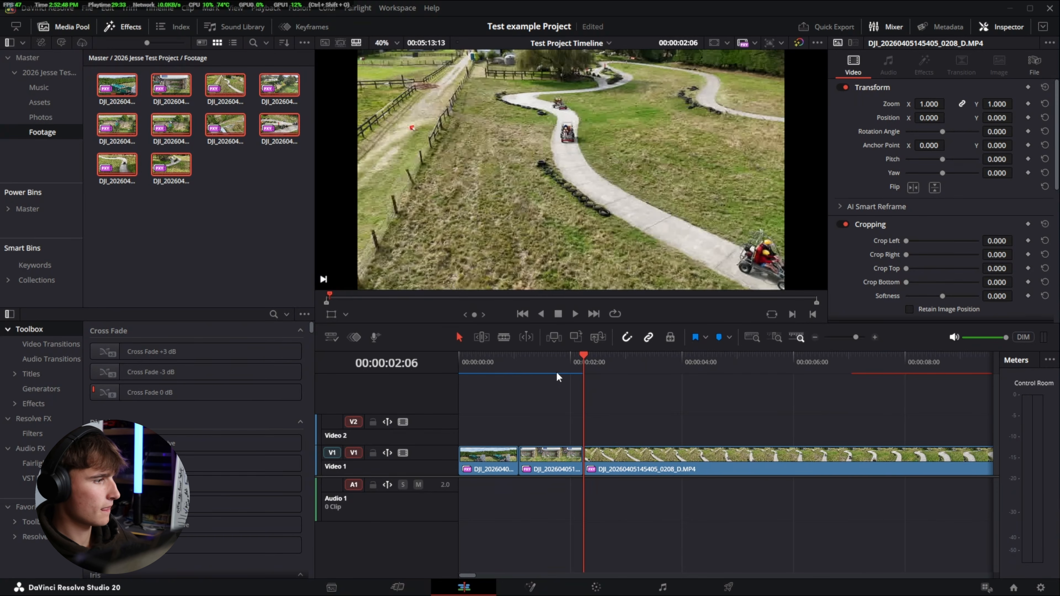
# Replay the cut into the 0208 clip, split that clip at 00:00:03:14 and ripple delete the part after the cut.
pyautogui.press('/')
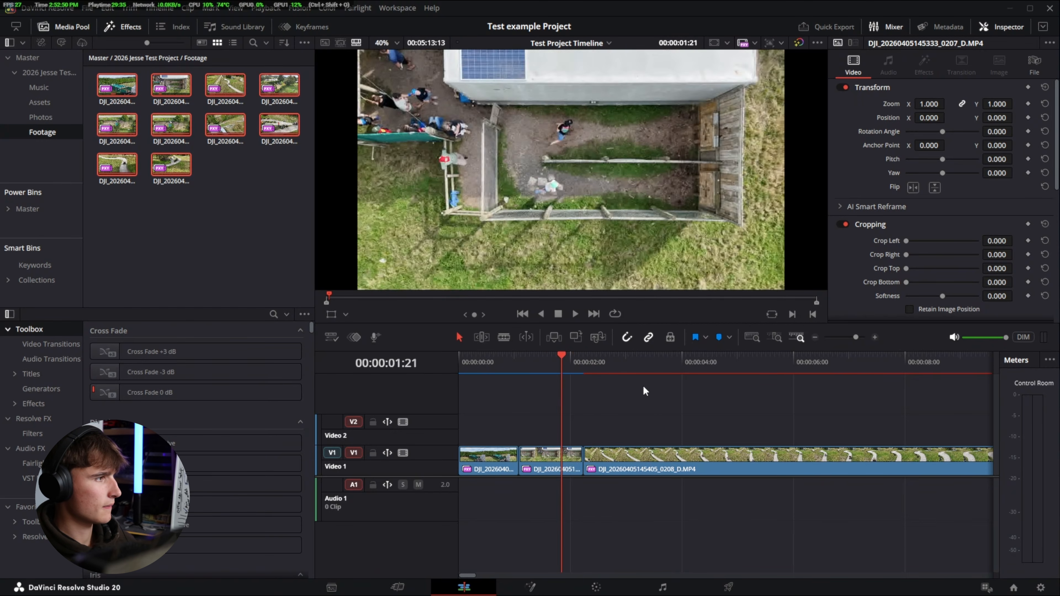
pyautogui.press('space')
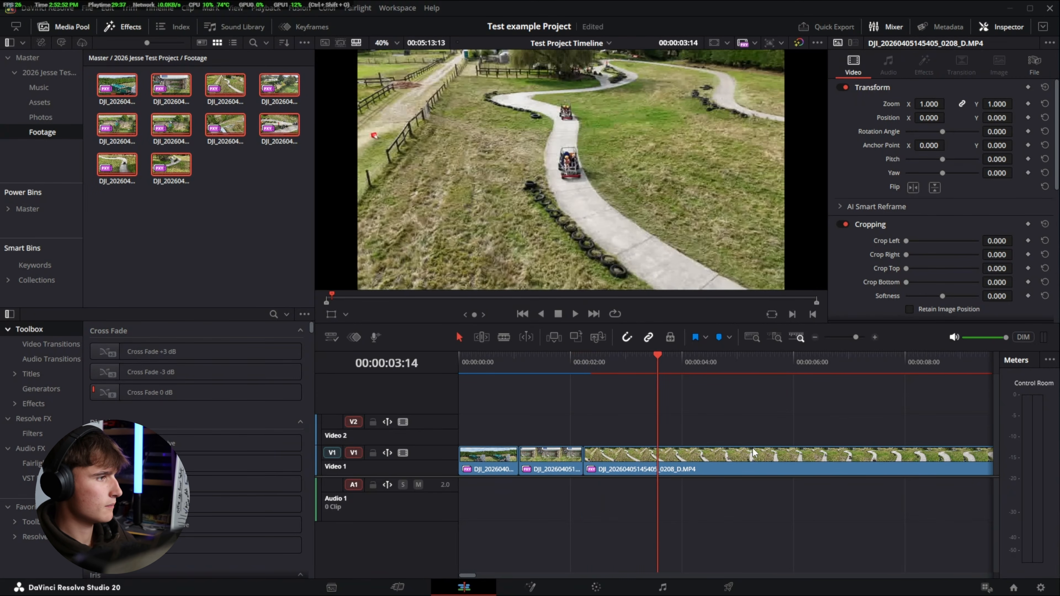
pyautogui.hotkey('ctrl', 'b')
pyautogui.hscroll(3, 681, 435)
pyautogui.click(646, 469)
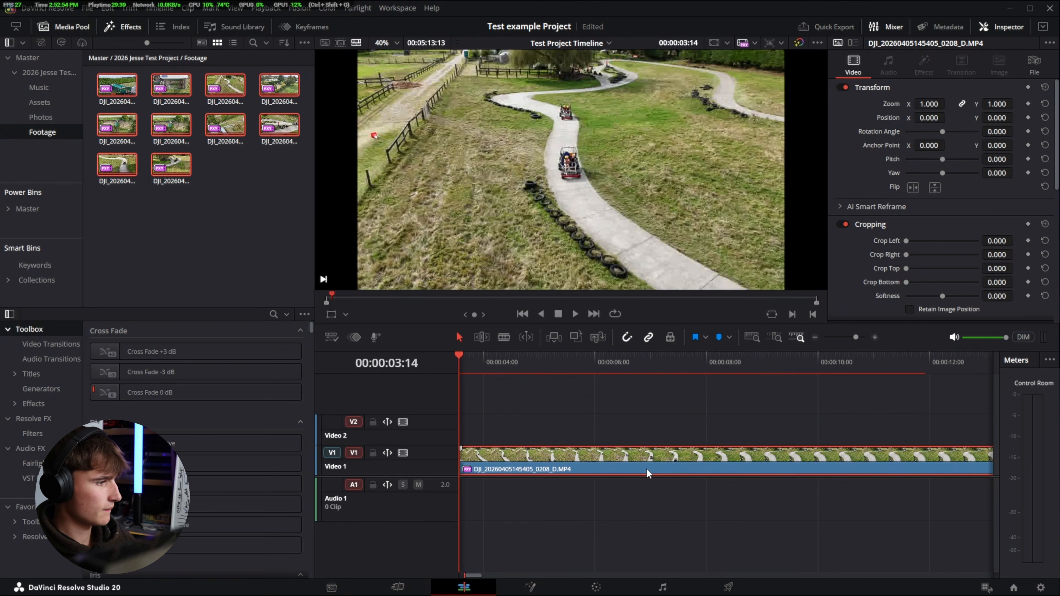
pyautogui.hscroll(-2, 650, 461)
pyautogui.press('BackSpace')
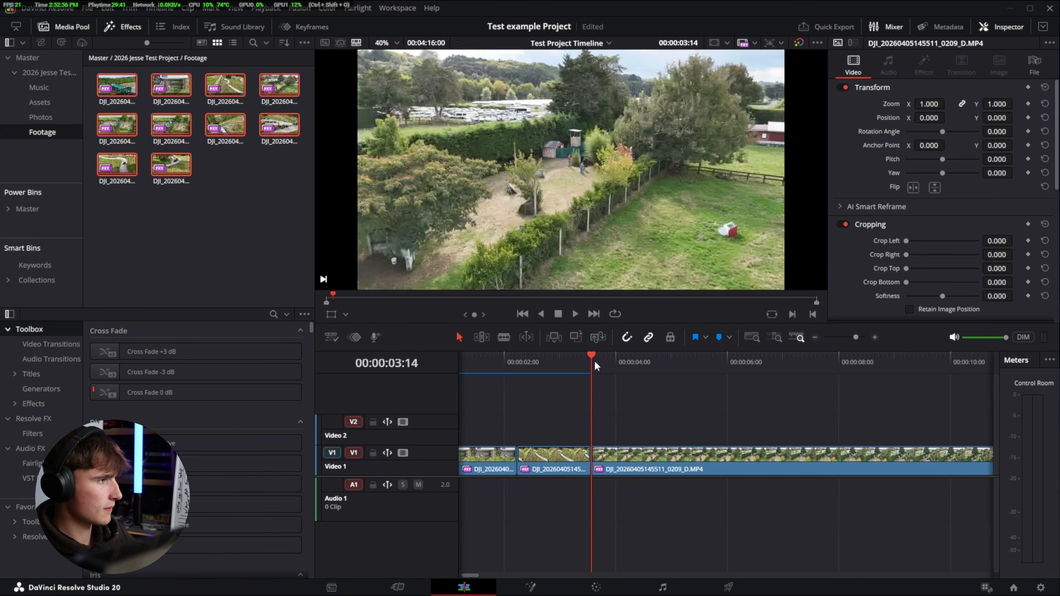
# Review the start of the 0209 clip, split it about two seconds in and ripple delete its opening section.
pyautogui.press('space')
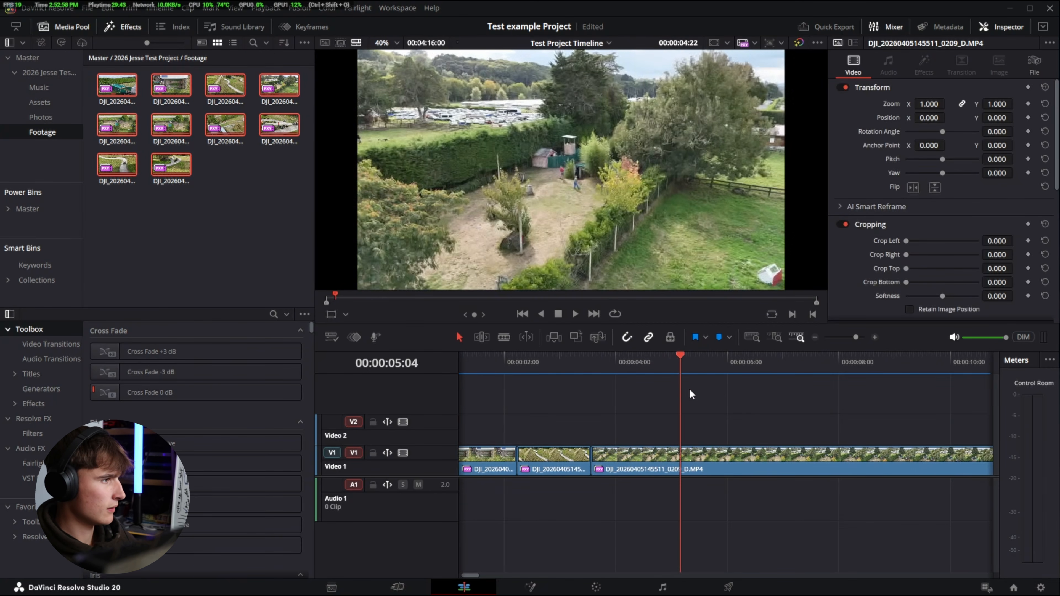
pyautogui.moveTo(690, 394); pyautogui.dragTo(723, 394)
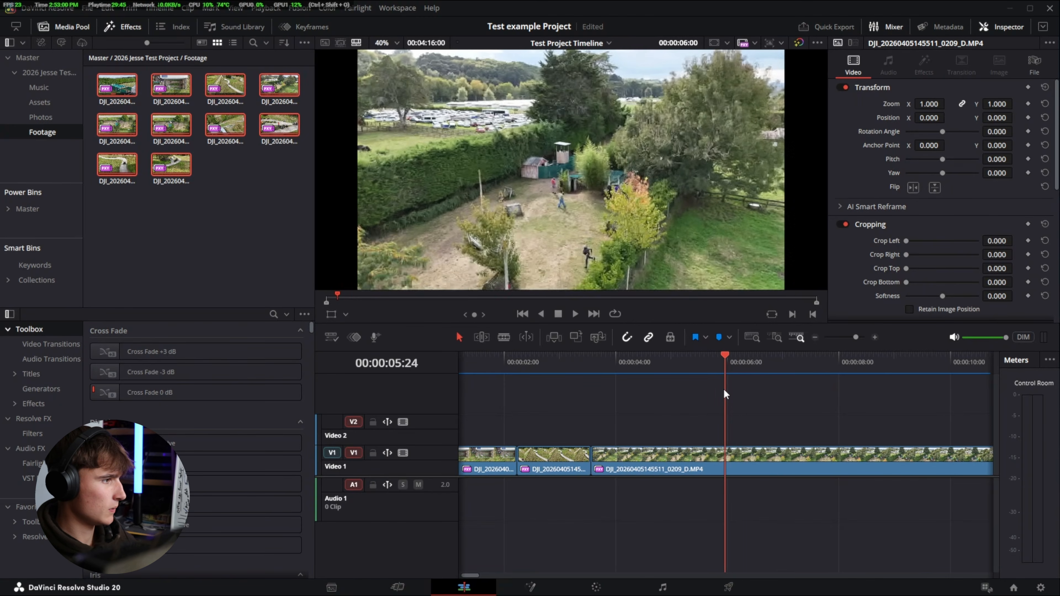
pyautogui.moveTo(724, 357)
pyautogui.mouseDown()
pyautogui.moveTo(677, 356)
pyautogui.moveTo(715, 355)
pyautogui.moveTo(703, 359)
pyautogui.mouseUp()
pyautogui.hotkey('ctrl', 'b')
pyautogui.moveTo(634, 422); pyautogui.dragTo(663, 490)
pyautogui.press('Delete')
# Replay the join from the 0208 clip, split the 0209 clip at 00:00:05:02 and ripple delete the part after the cut.
pyautogui.moveTo(574, 361); pyautogui.dragTo(557, 453)
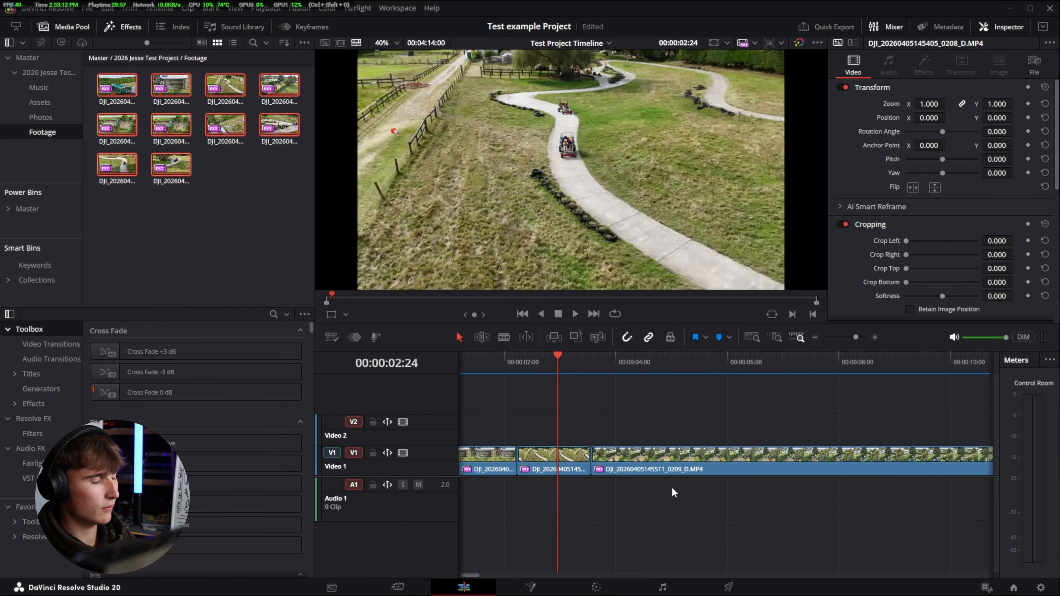
pyautogui.moveTo(558, 355); pyautogui.dragTo(578, 367)
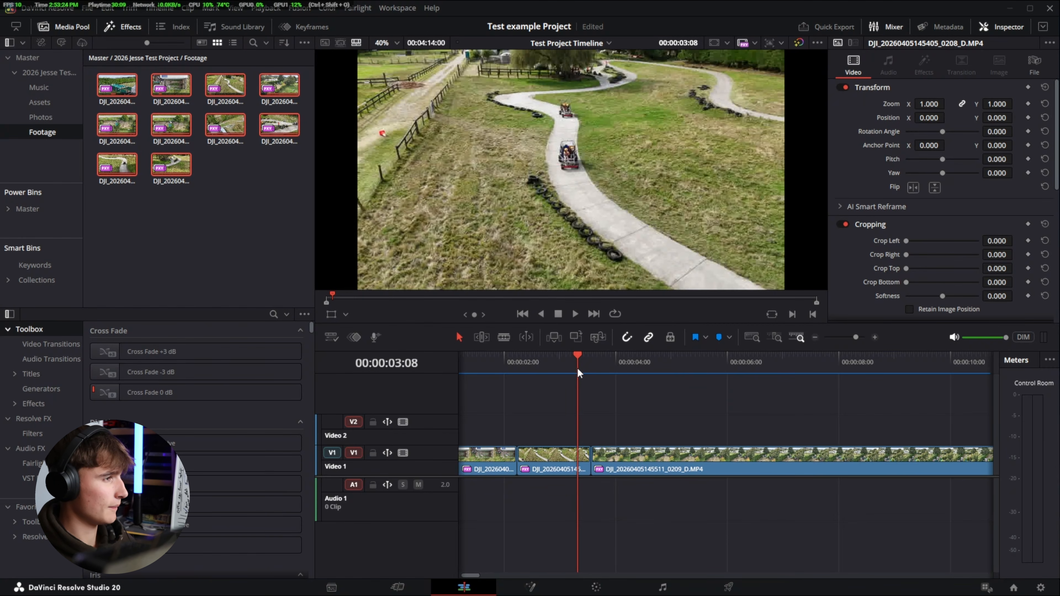
pyautogui.scroll(-4, 583, 382)
pyautogui.scroll(4, 515, 418)
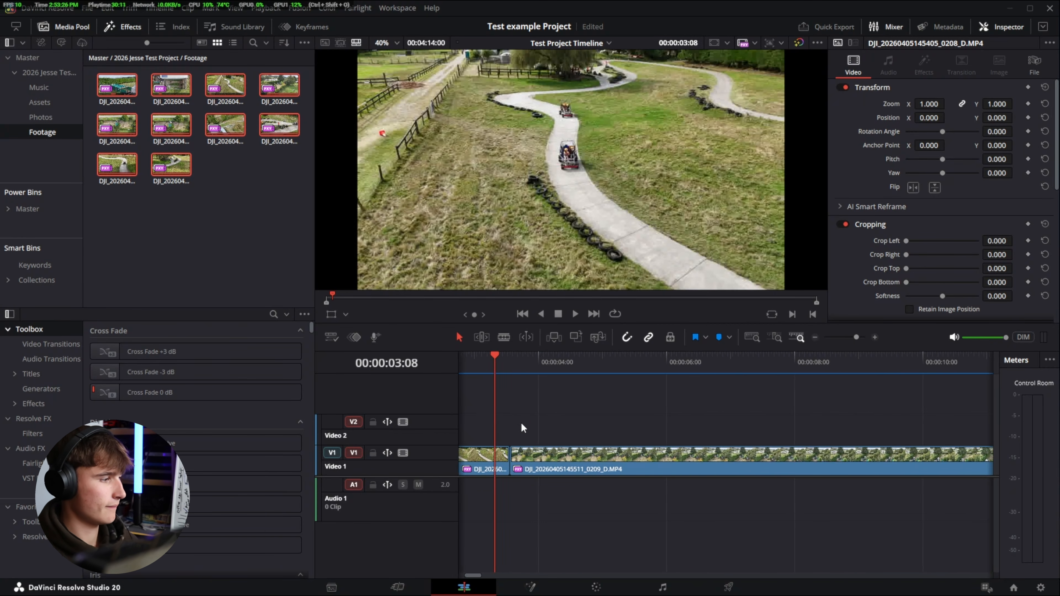
pyautogui.moveTo(664, 353); pyautogui.dragTo(640, 389)
pyautogui.press('space')
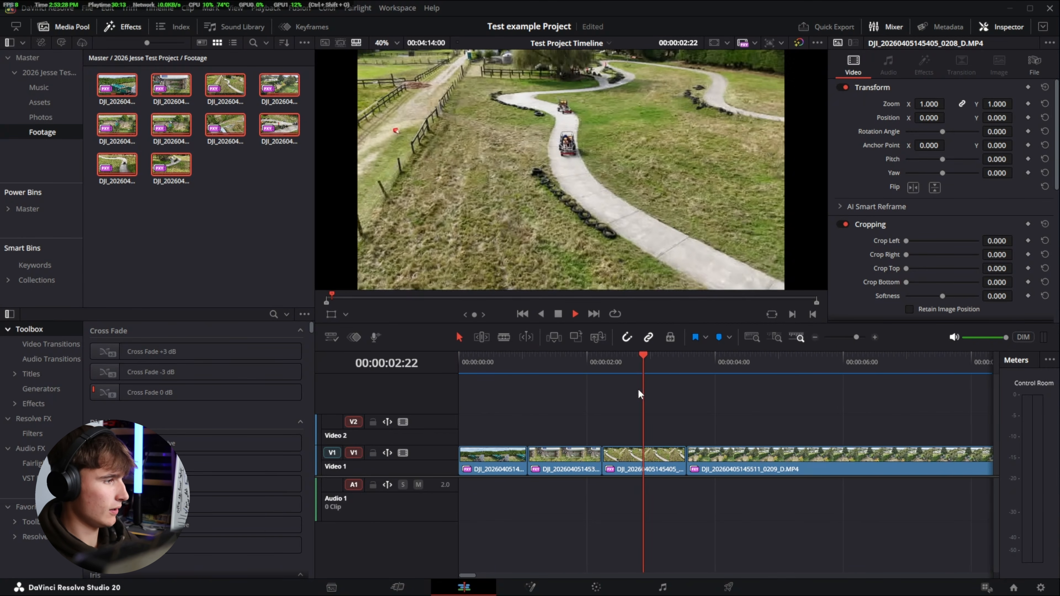
pyautogui.hscroll(3, 704, 468)
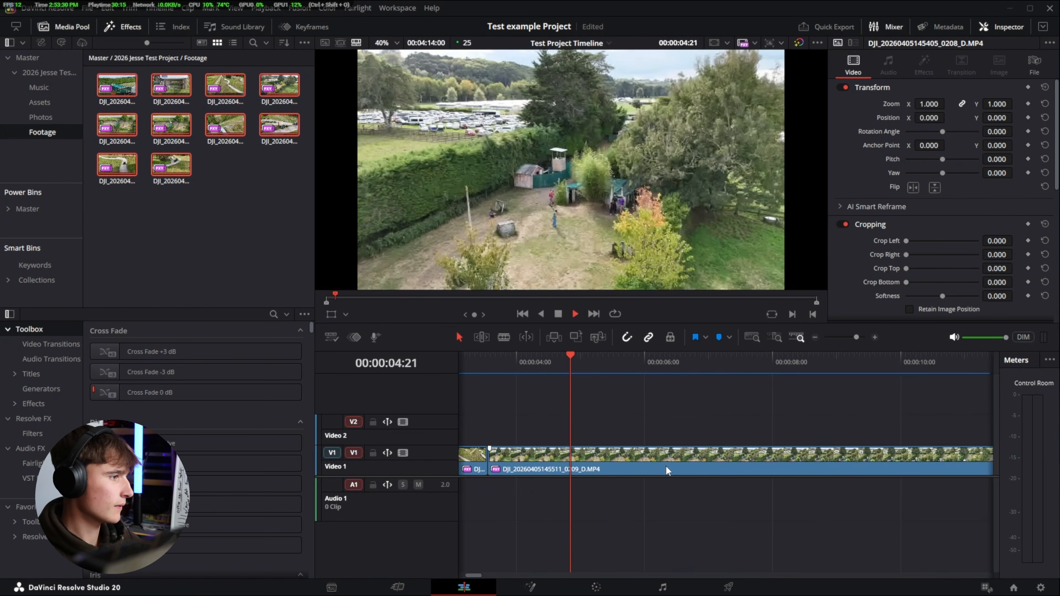
pyautogui.press('space')
pyautogui.hotkey('ctrl', 'b')
pyautogui.moveTo(637, 411); pyautogui.dragTo(682, 474)
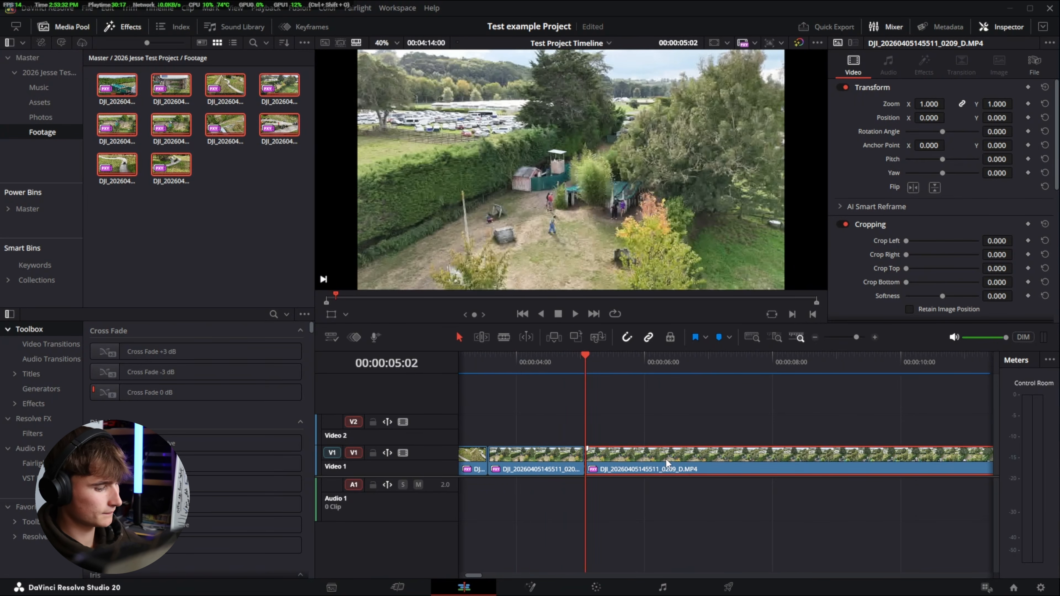
pyautogui.press('Delete')
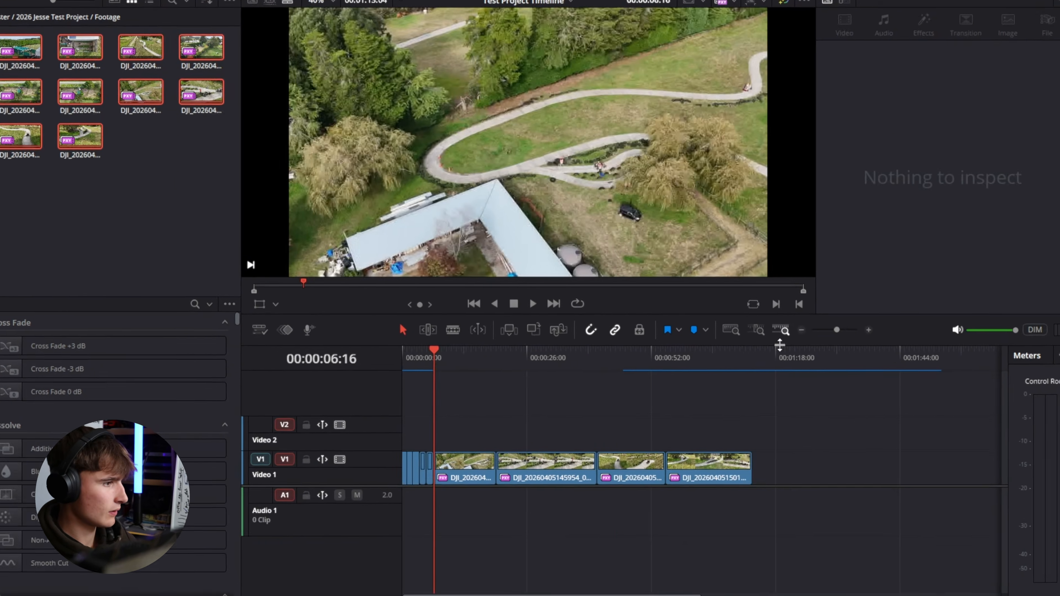
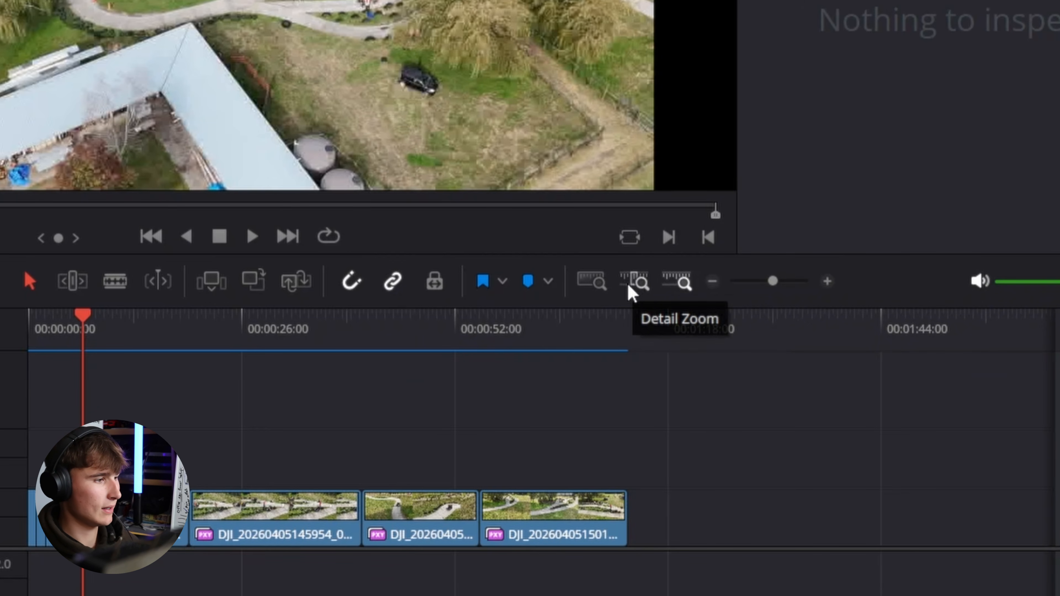
# Switch the timeline to Detail Zoom and play the 0209 clip through into the 0210 clip.
pyautogui.click(635, 285)
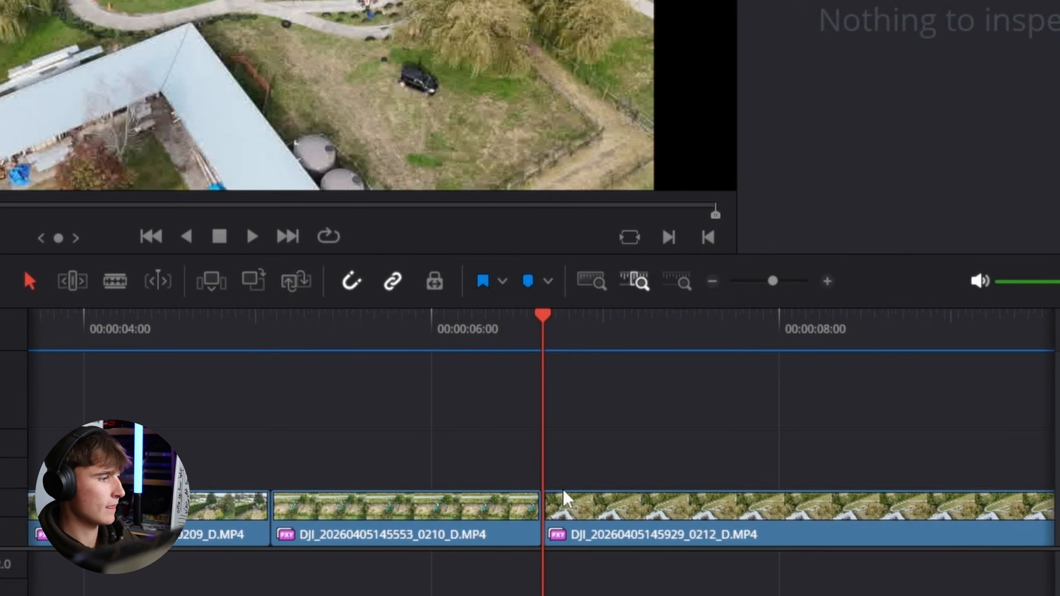
pyautogui.press('space')
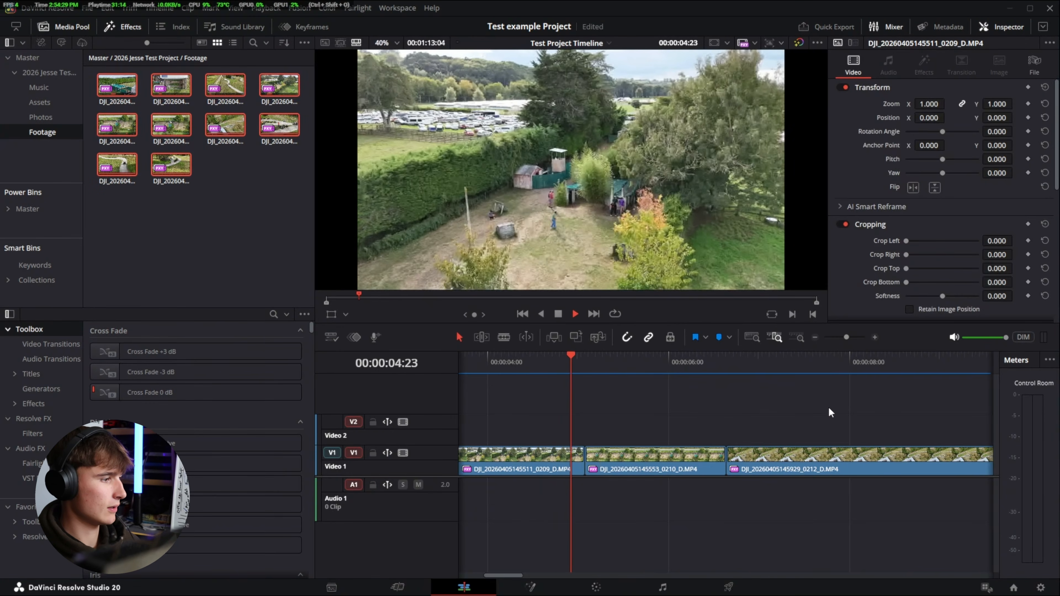
pyautogui.click(499, 364)
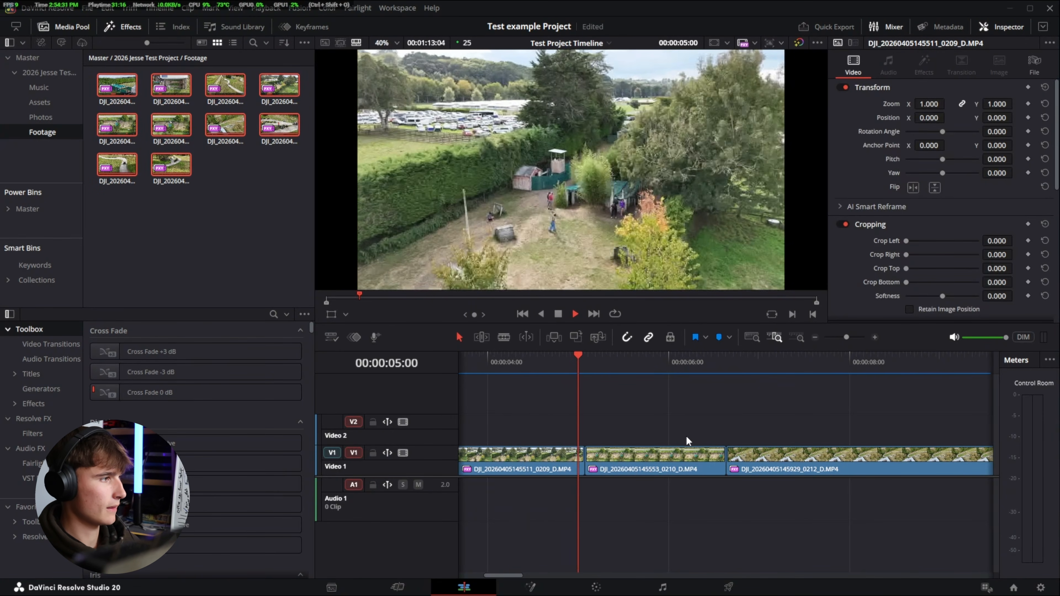
# Compare the timeline's custom and full-extent zooms, ending with Detail Zoom around the 0210 clip.
pyautogui.click(797, 337)
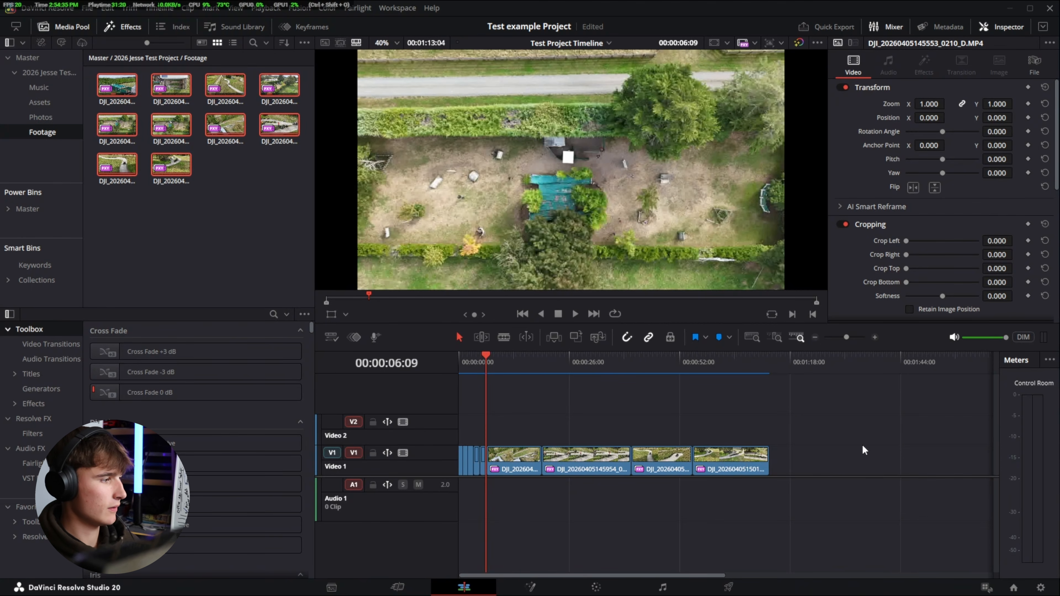
pyautogui.click(753, 338)
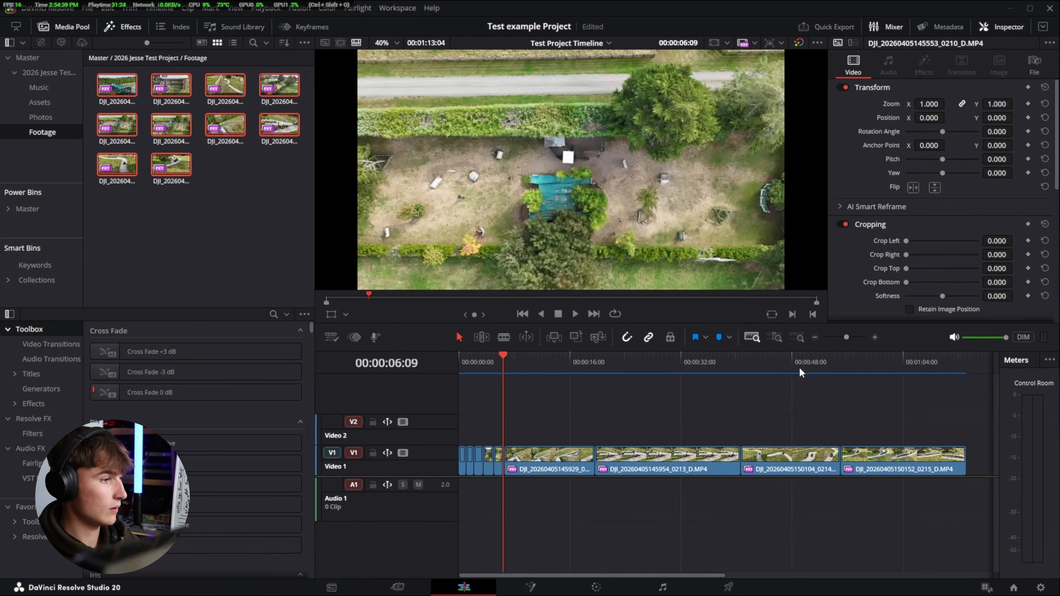
pyautogui.click(798, 337)
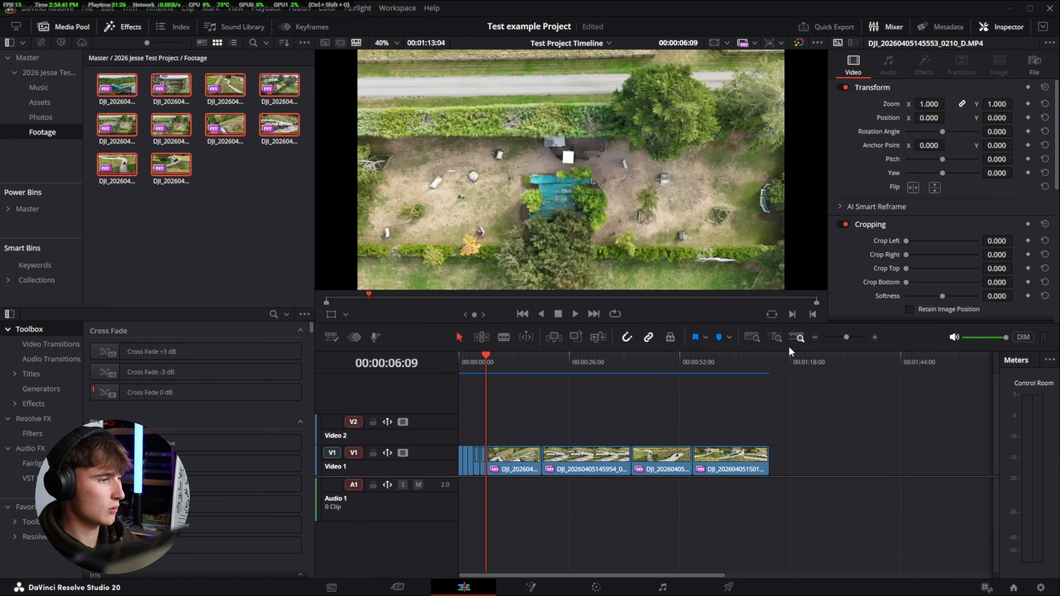
pyautogui.click(753, 338)
pyautogui.click(775, 338)
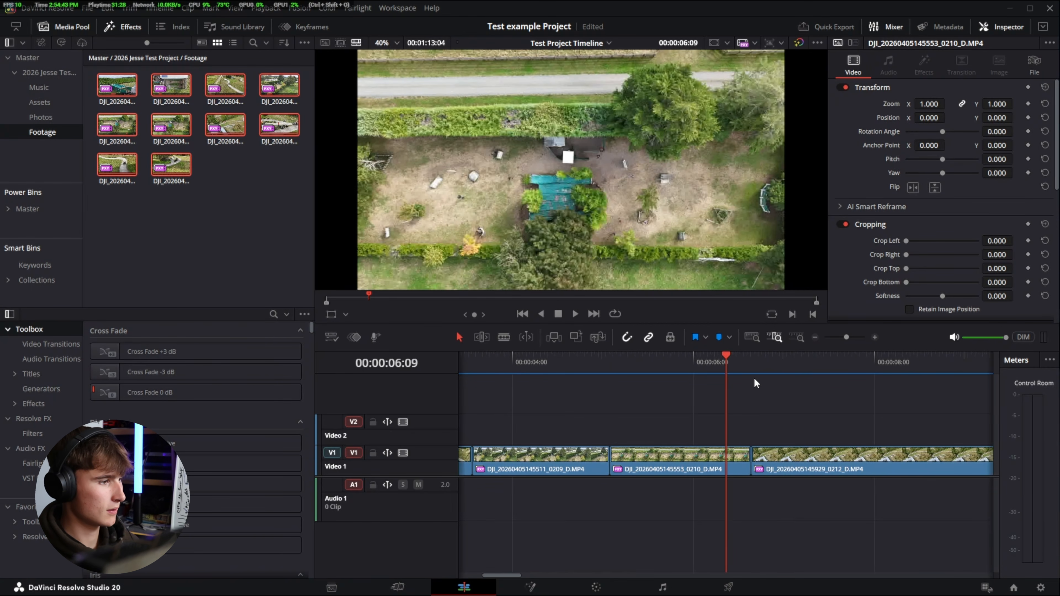
# Play the sequence from just before the 0210 clip and stop at 00:00:06:09.
pyautogui.click(605, 359)
pyautogui.press('space')
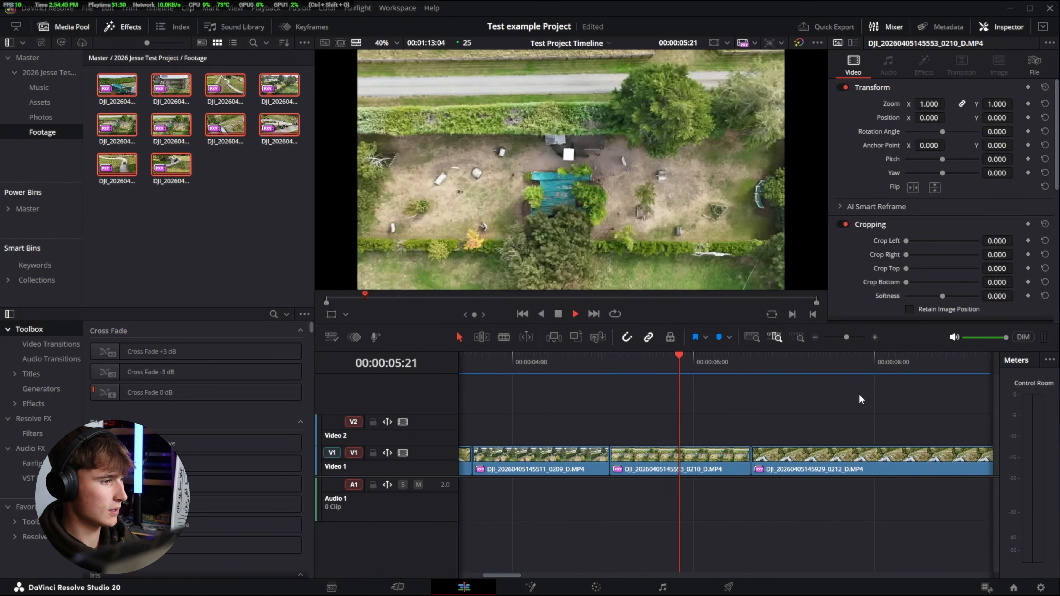
pyautogui.press('space')
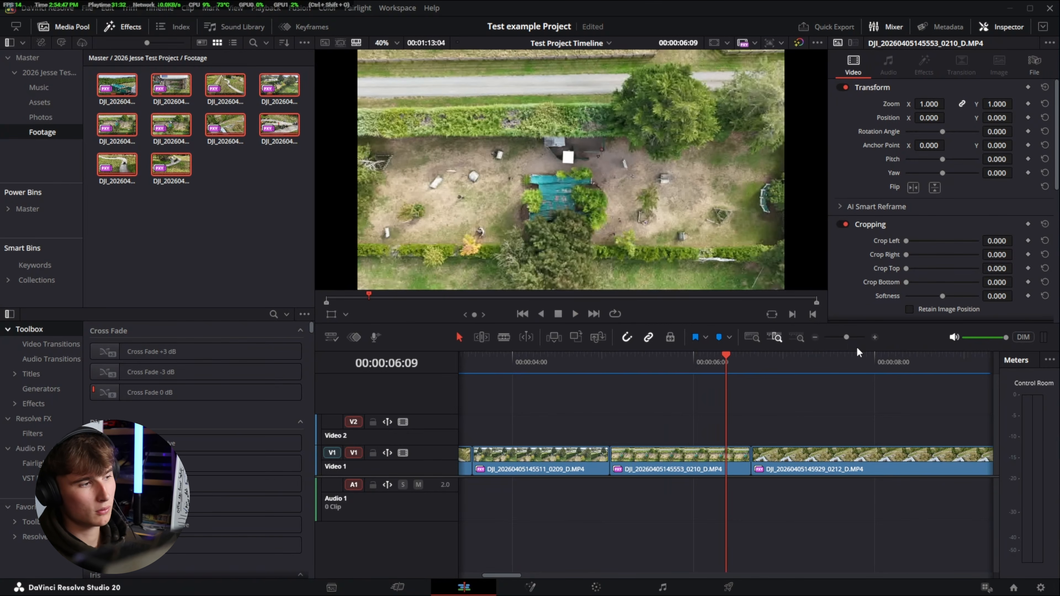
# Try several custom zoom levels on the timeline and return to Detail Zoom at the playhead.
pyautogui.moveTo(847, 337)
pyautogui.mouseDown()
pyautogui.moveTo(835, 338)
pyautogui.moveTo(850, 347)
pyautogui.mouseUp()
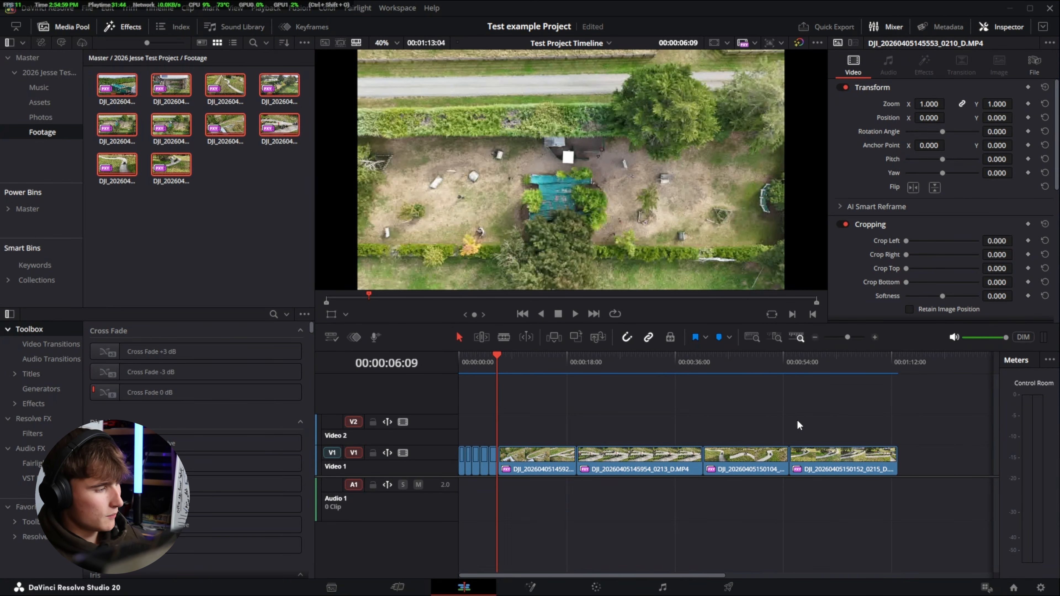
pyautogui.hotkey('ctrl', '=')
pyautogui.hotkey('ctrl', '-')
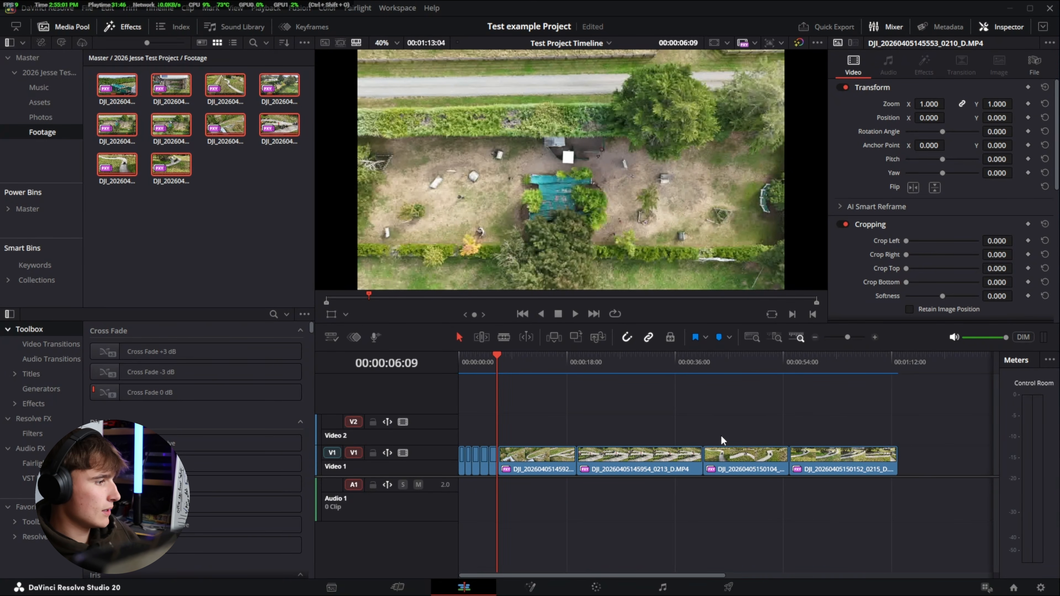
pyautogui.hotkey('ctrl', '=')
pyautogui.click(775, 338)
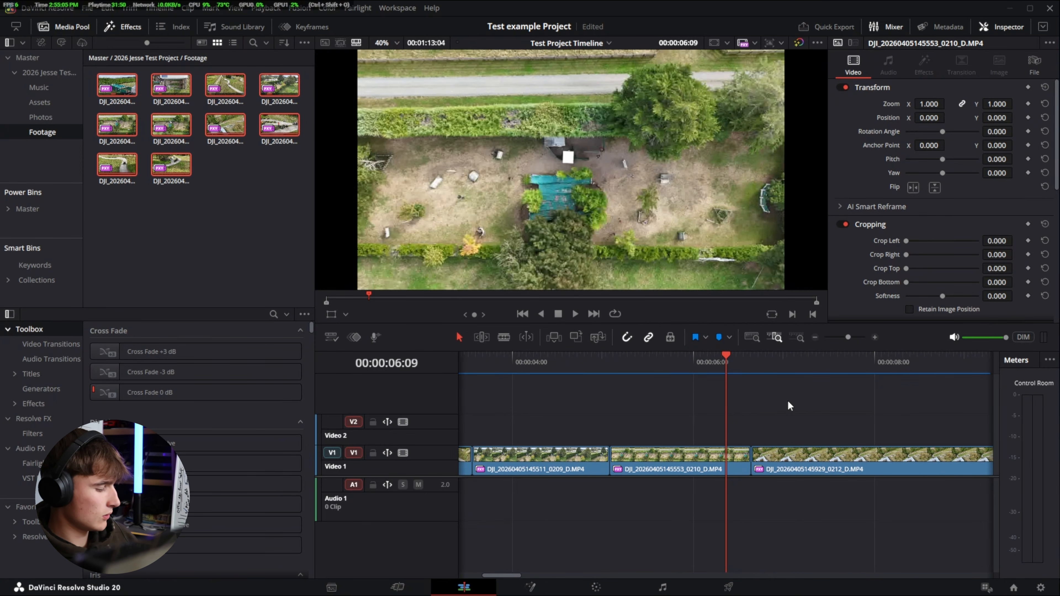
# Toggle the timeline between the whole-sequence view and the close-up view, with the playhead moved to 00:00:05:11 in the 0210 clip.
pyautogui.hotkey('shift', 'z')
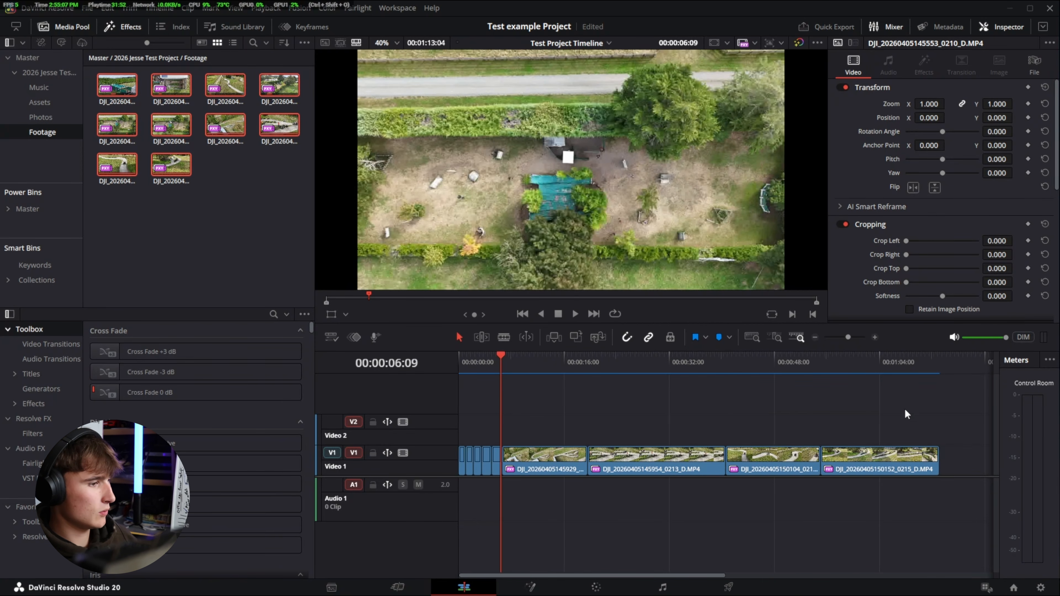
pyautogui.hotkey('shift', 'z')
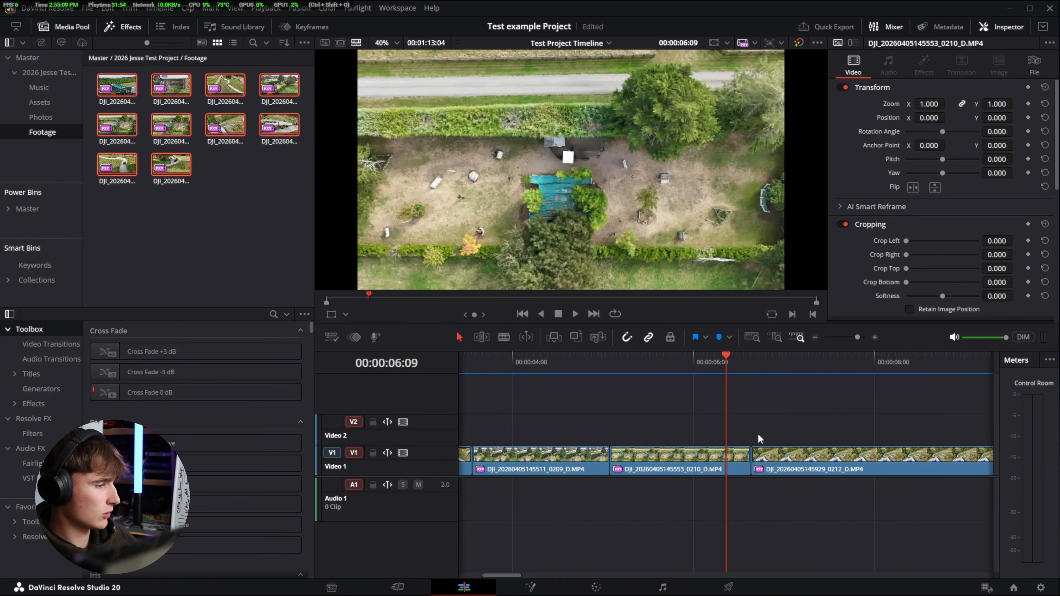
pyautogui.moveTo(715, 361); pyautogui.dragTo(642, 402)
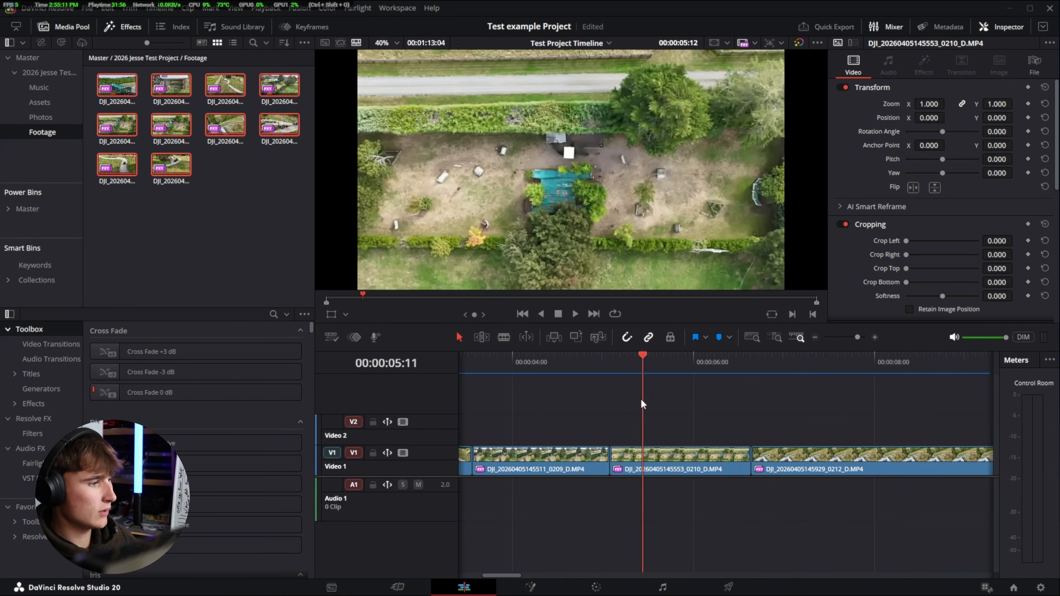
pyautogui.hotkey('shift', 'z')
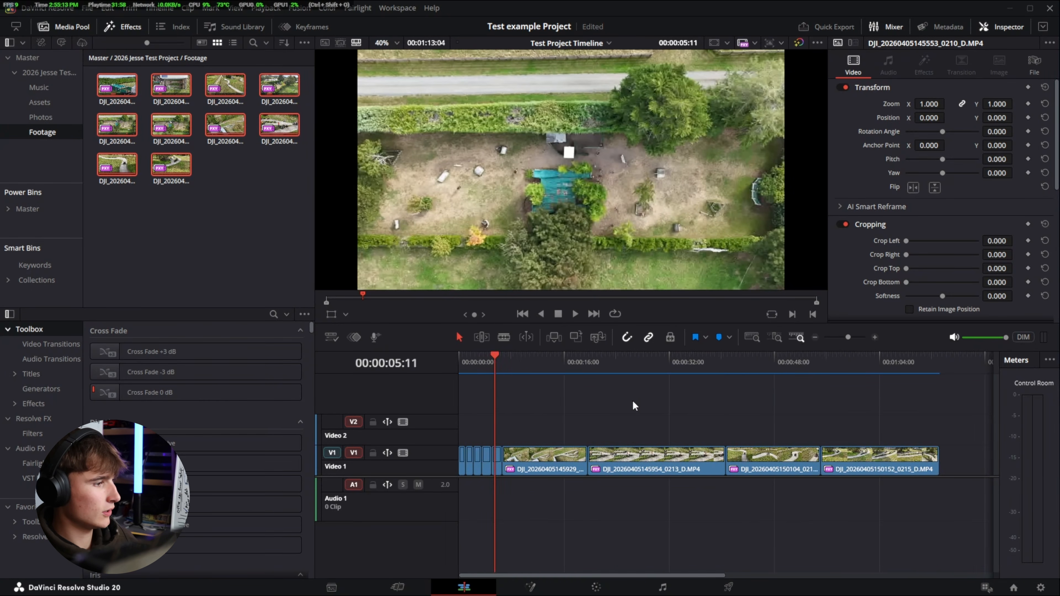
pyautogui.hotkey('shift', 'z')
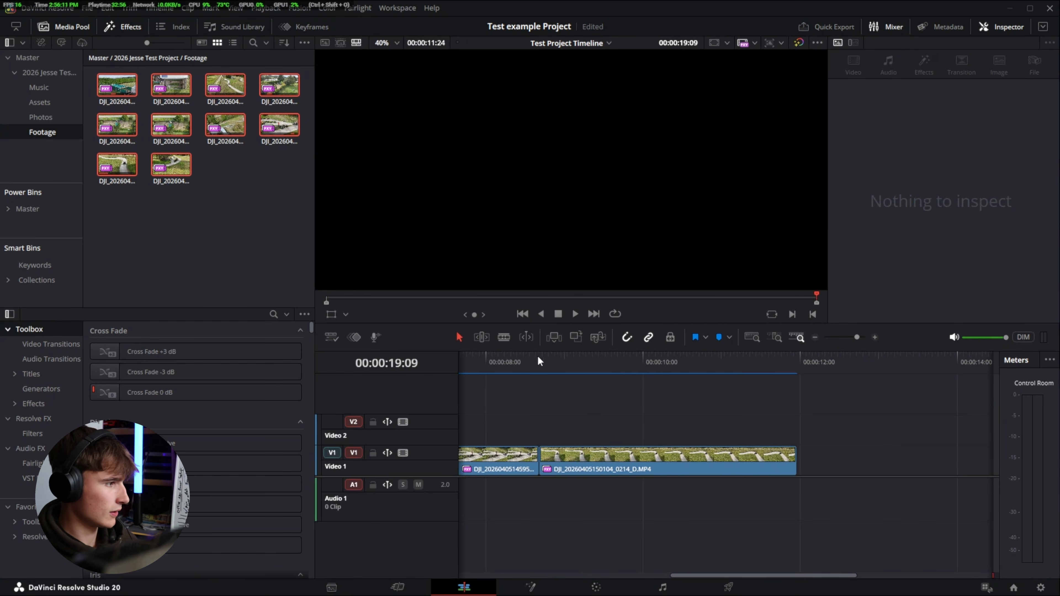
# Add a Cross Dissolve from the video transitions to the end of the 0214 clip, with the playhead at 00:00:10:13.
pyautogui.moveTo(538, 361)
pyautogui.mouseDown()
pyautogui.moveTo(705, 376)
pyautogui.moveTo(732, 400)
pyautogui.moveTo(684, 444)
pyautogui.mouseUp()
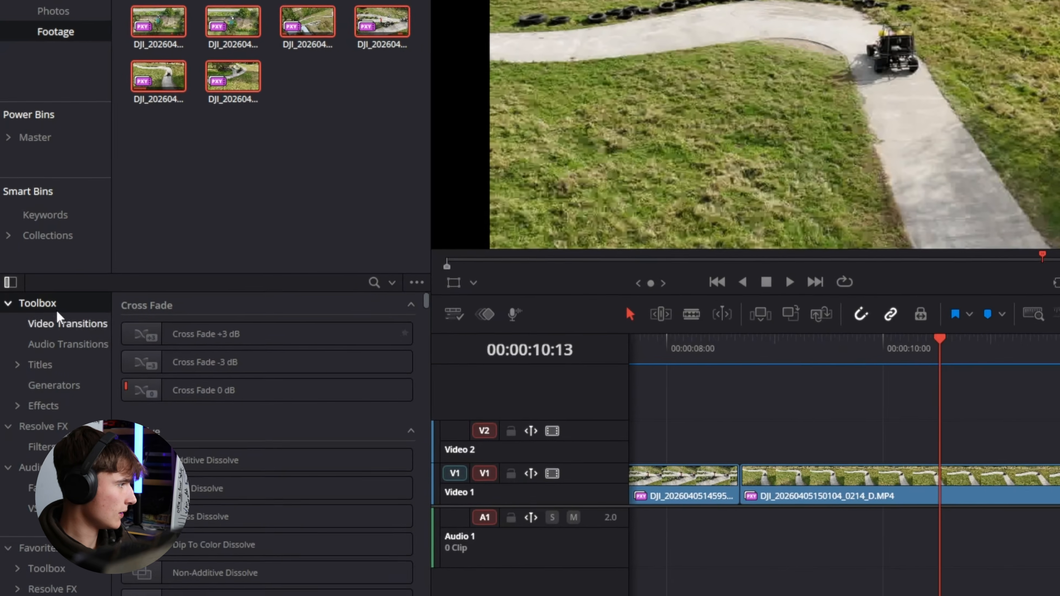
pyautogui.click(35, 348)
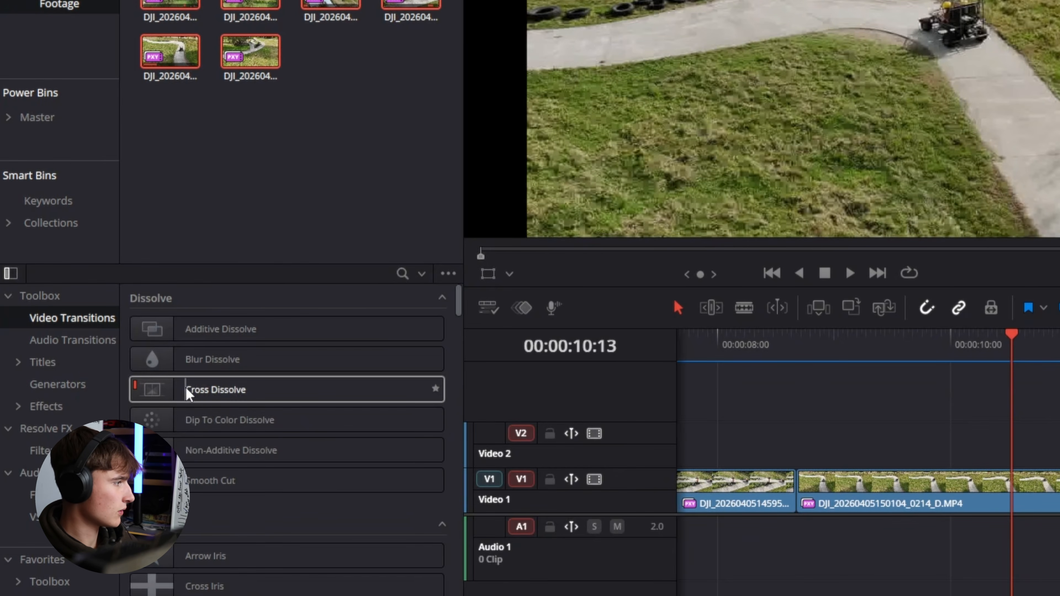
pyautogui.moveTo(186, 395); pyautogui.dragTo(971, 458)
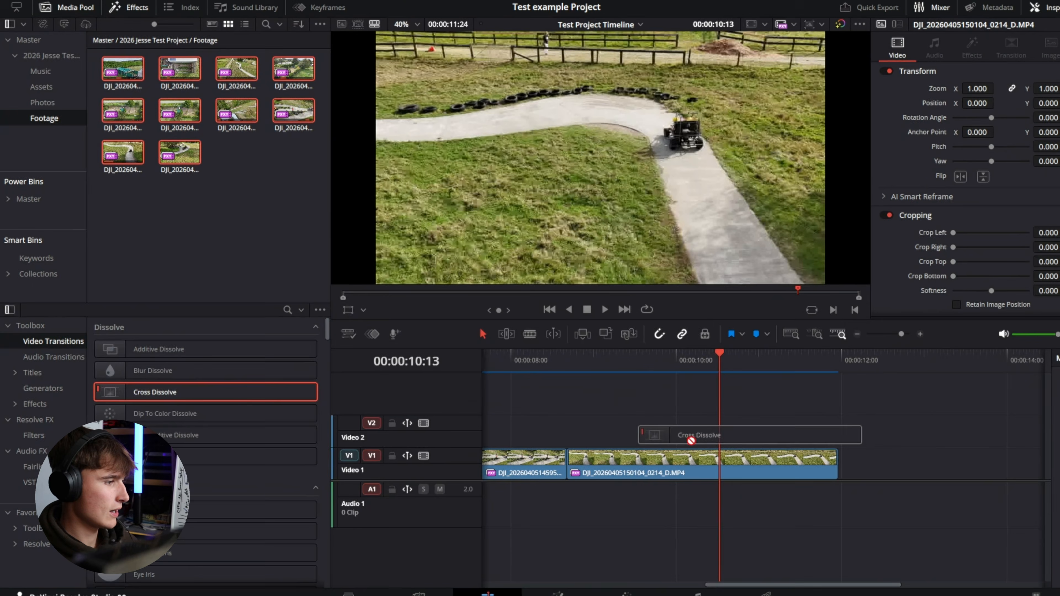
pyautogui.moveTo(691, 439); pyautogui.dragTo(811, 475)
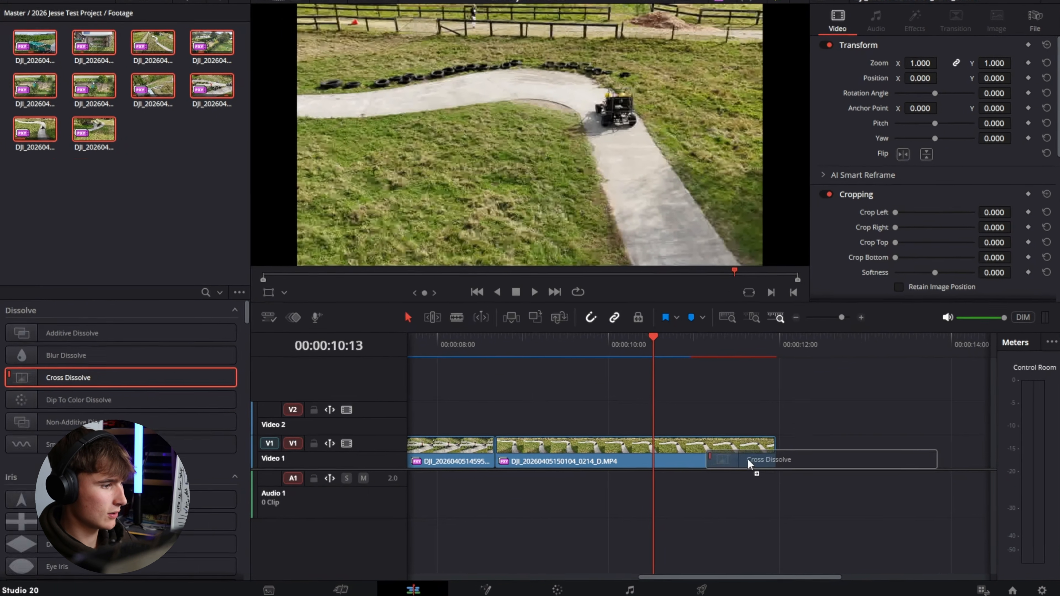
pyautogui.moveTo(749, 464)
pyautogui.mouseDown()
pyautogui.moveTo(743, 470)
pyautogui.moveTo(765, 457)
pyautogui.moveTo(752, 468)
pyautogui.mouseUp()
pyautogui.moveTo(653, 433); pyautogui.dragTo(666, 404)
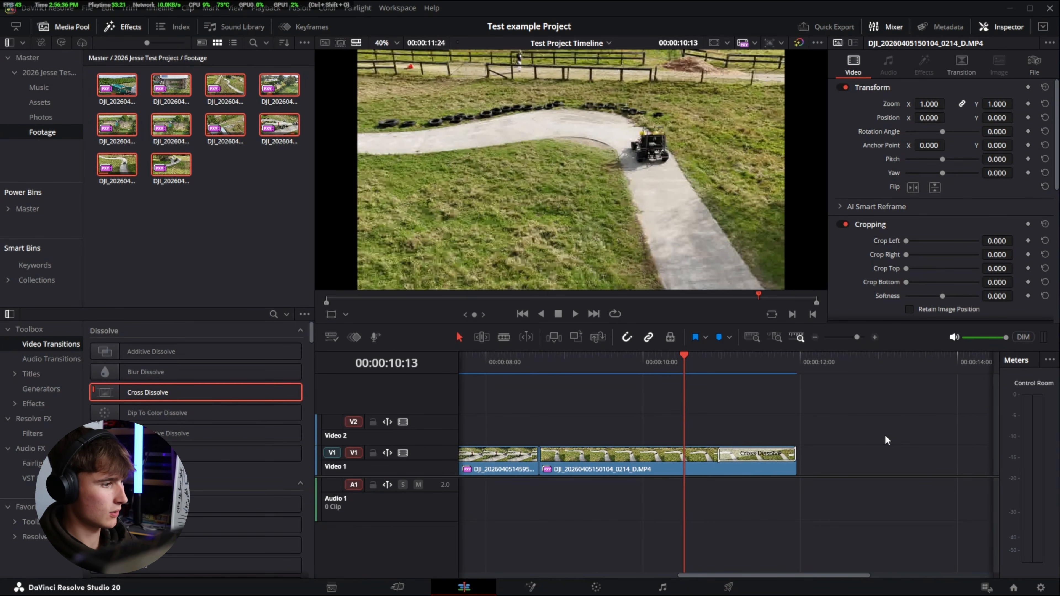
# Play the end of the sequence through the Cross Dissolve on the 0214 clip.
pyautogui.press('space')
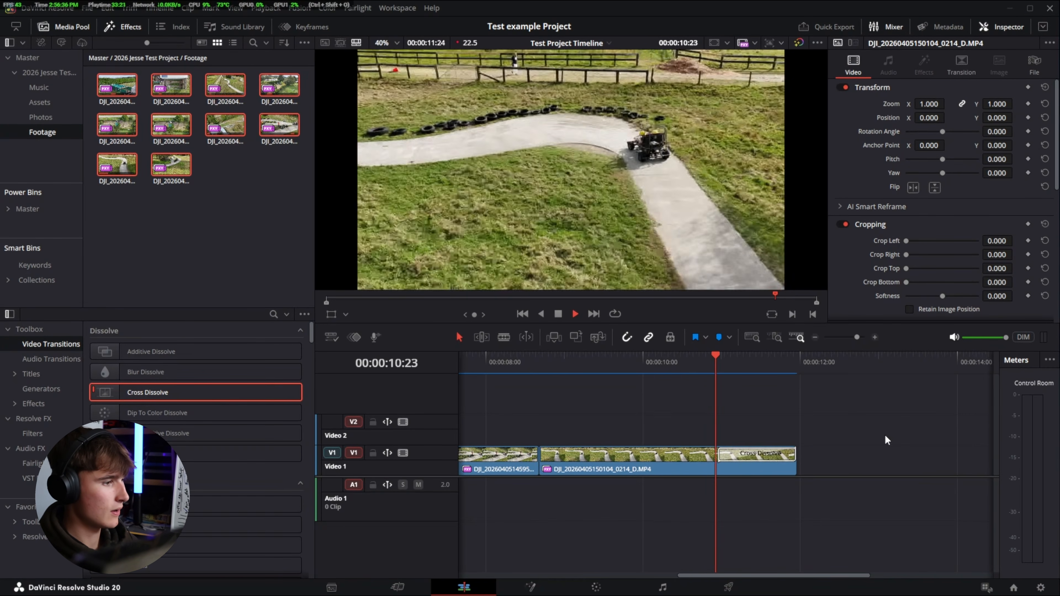
pyautogui.click(658, 362)
pyautogui.press('space')
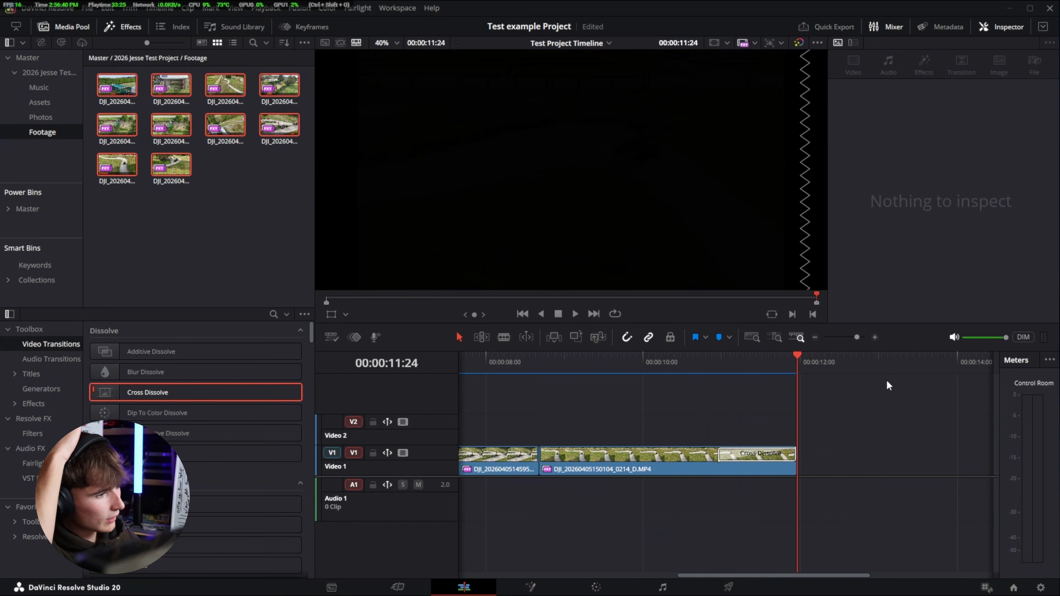
# Delete the Cross Dissolve at the end of the 0214 clip and place the playhead at 00:00:09:19.
pyautogui.click(680, 364)
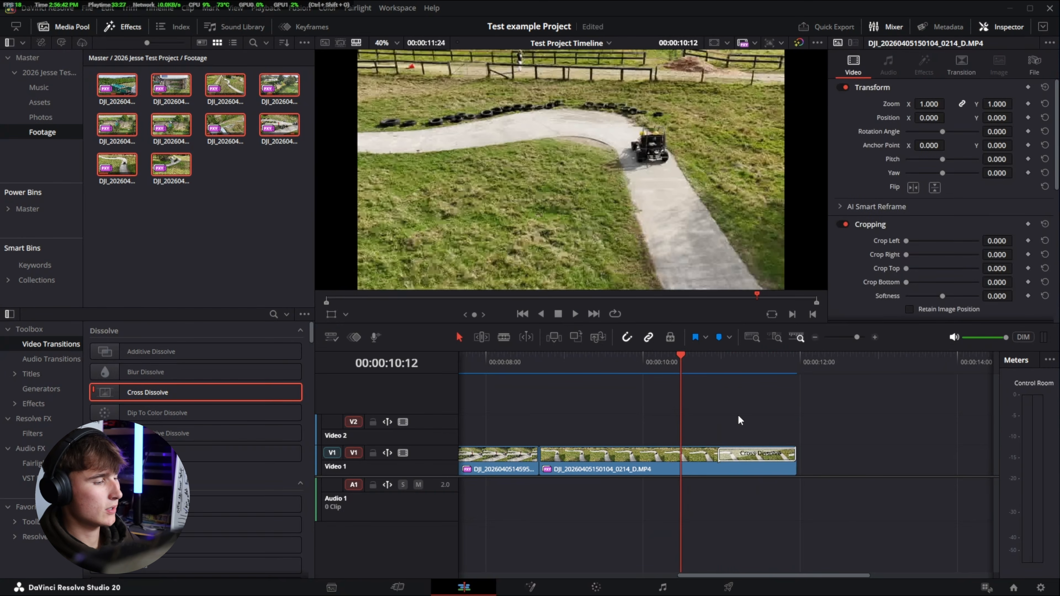
pyautogui.click(747, 456)
pyautogui.press('Delete')
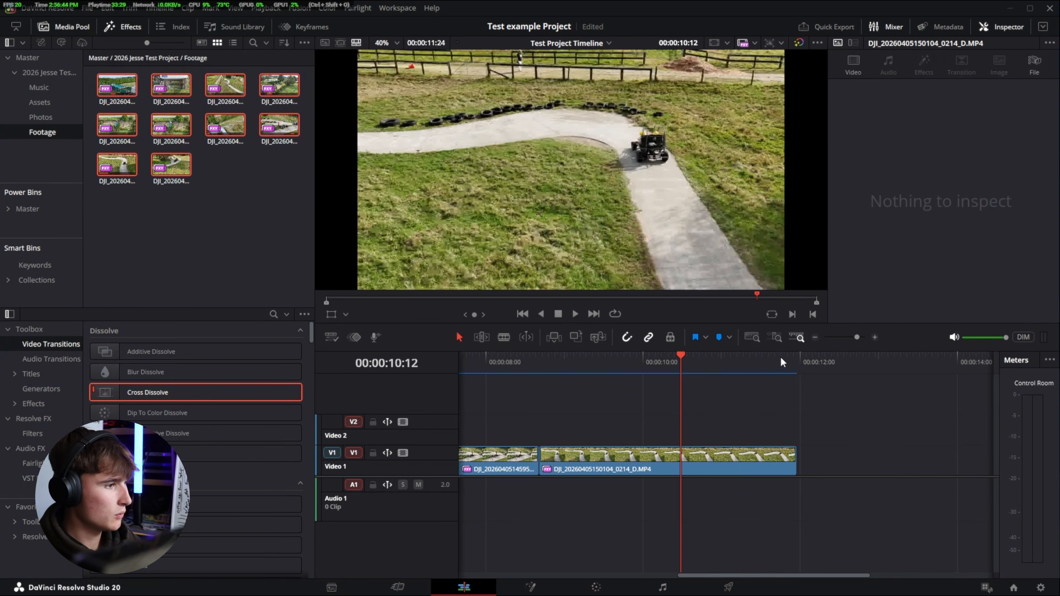
pyautogui.click(623, 363)
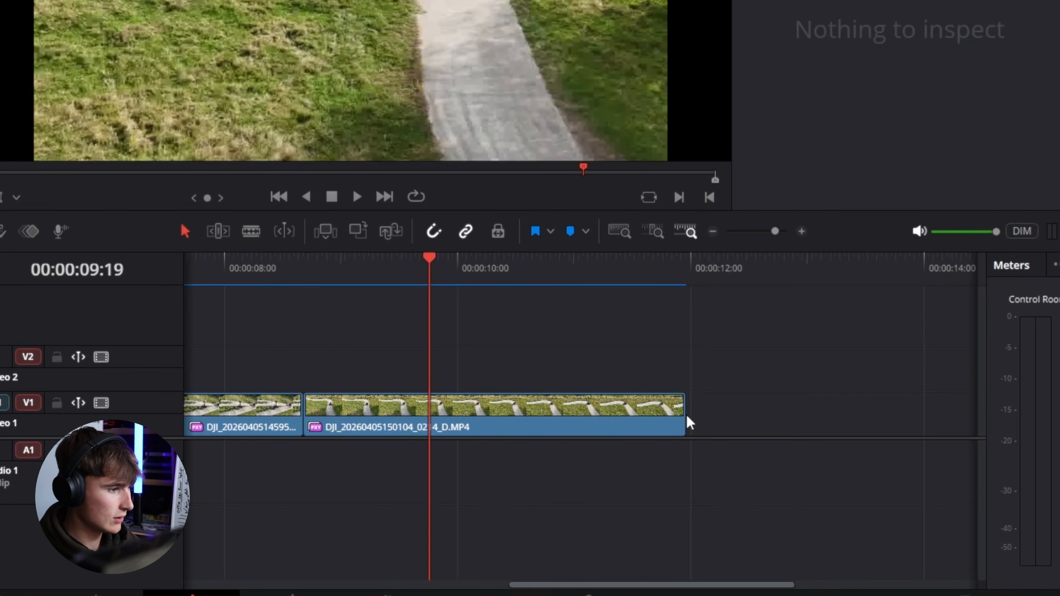
# Select the end edit point of the 0214 clip, apply the default Cross Dissolve to it, and delete that transition.
pyautogui.click(680, 420)
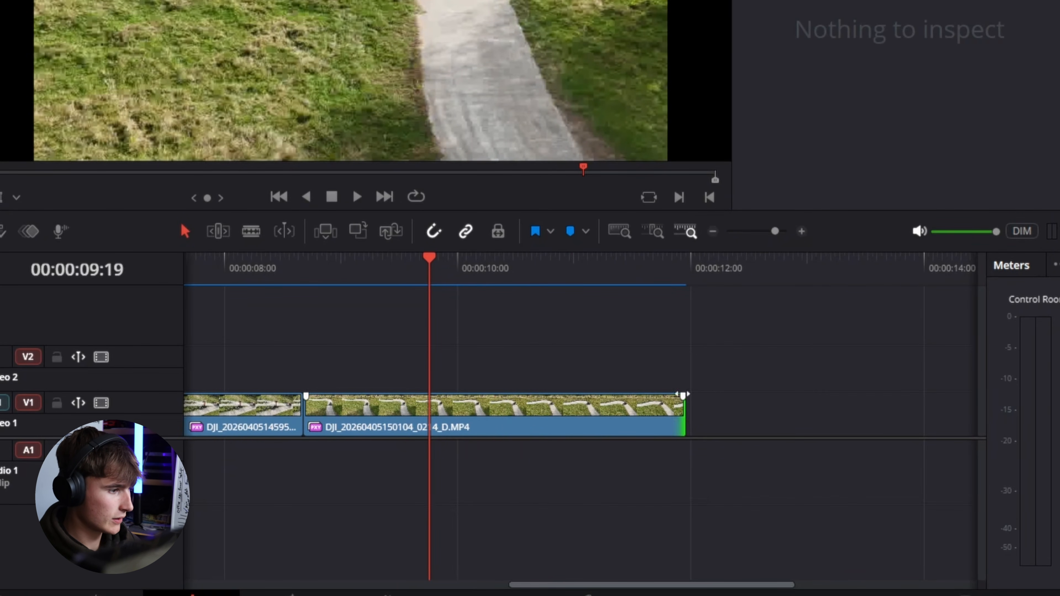
pyautogui.click(688, 370)
pyautogui.click(680, 427)
pyautogui.click(691, 351)
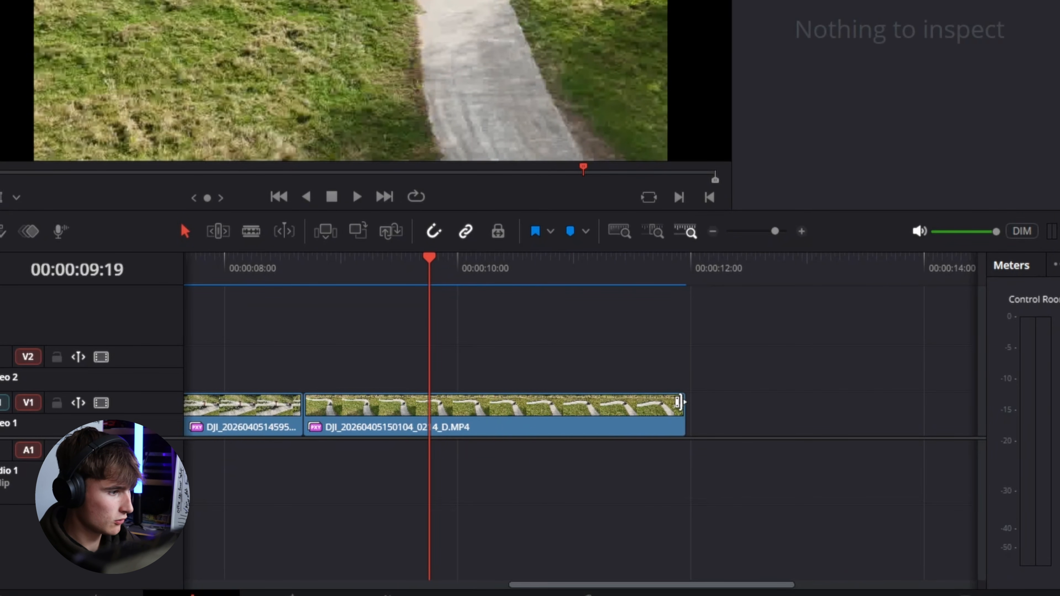
pyautogui.click(680, 415)
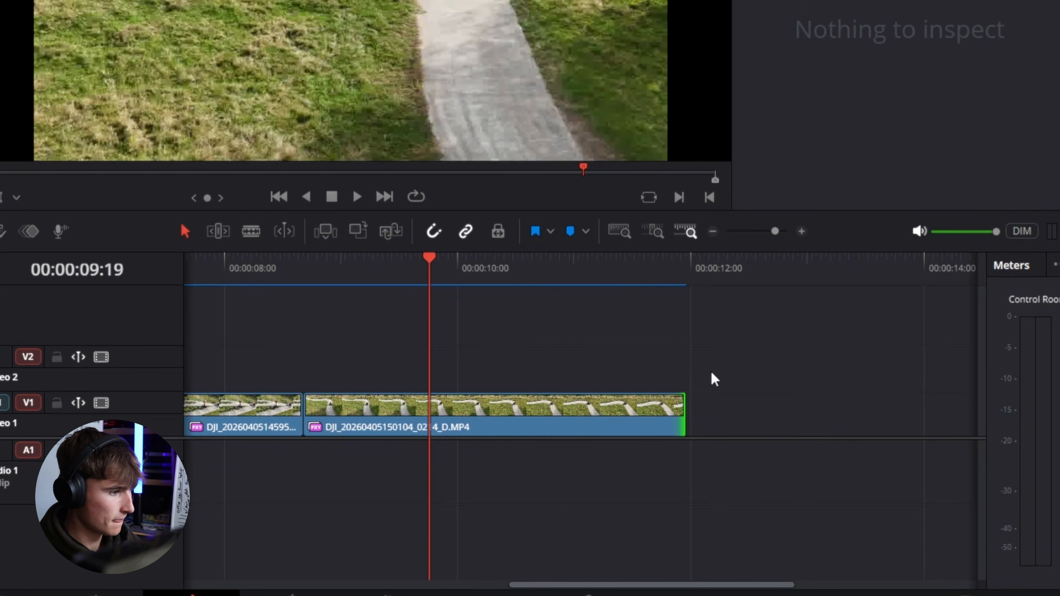
pyautogui.click(712, 379)
pyautogui.click(686, 411)
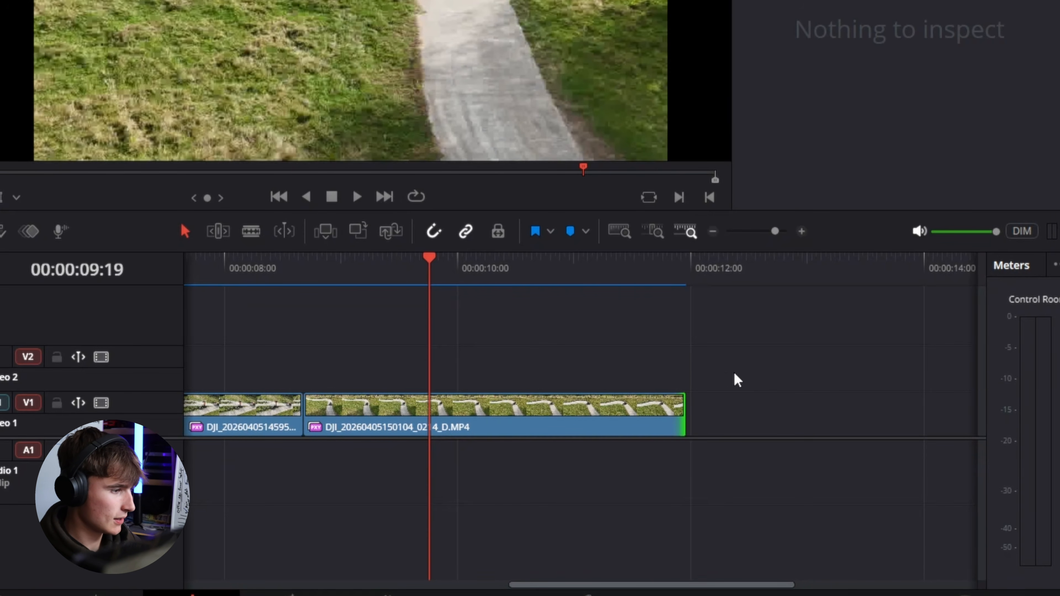
pyautogui.moveTo(754, 353); pyautogui.dragTo(680, 421)
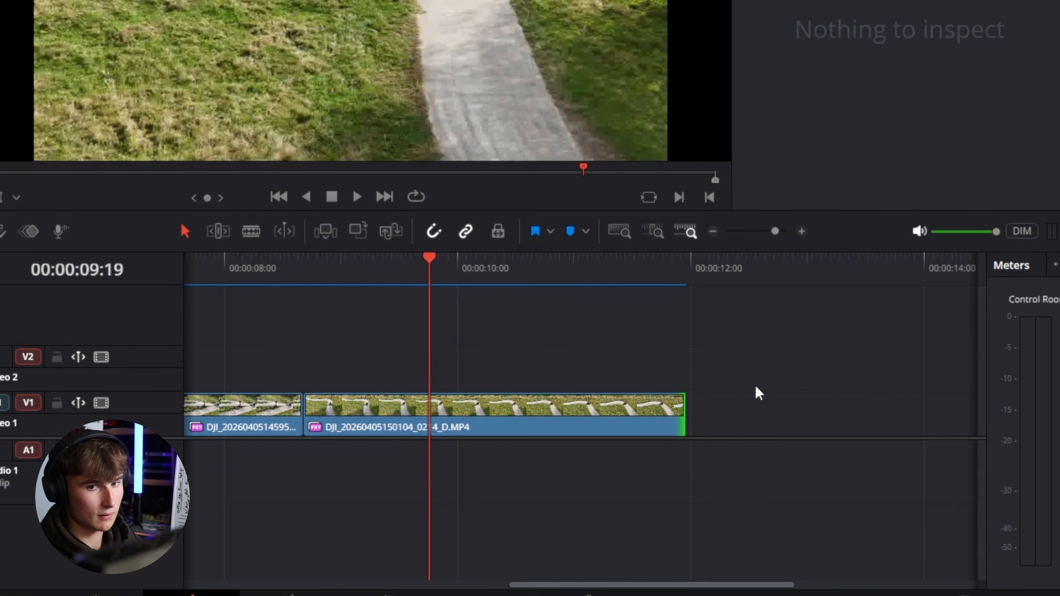
pyautogui.click(683, 418)
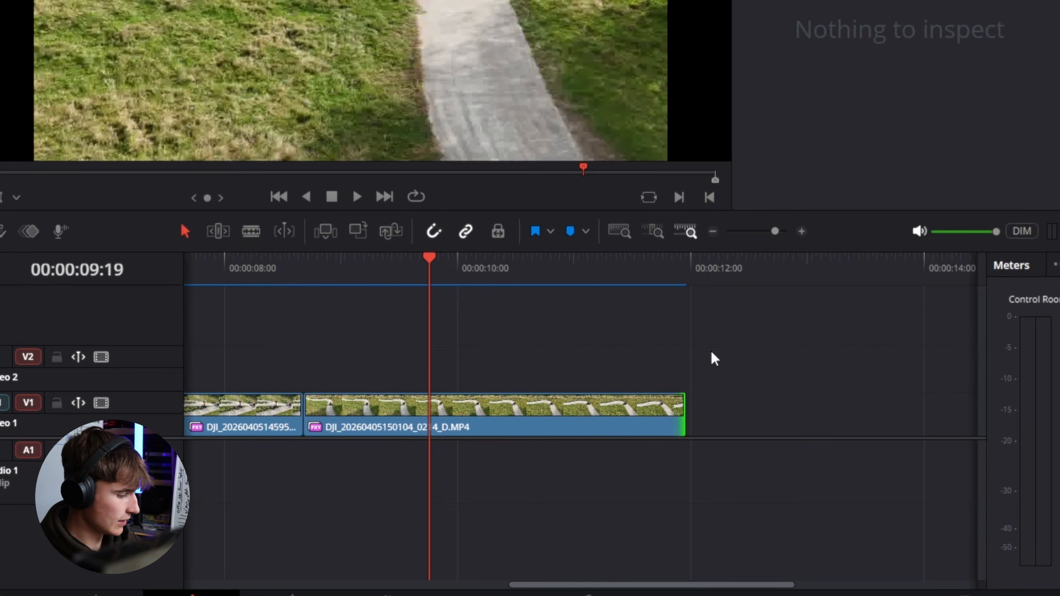
pyautogui.hotkey('ctrl', 't')
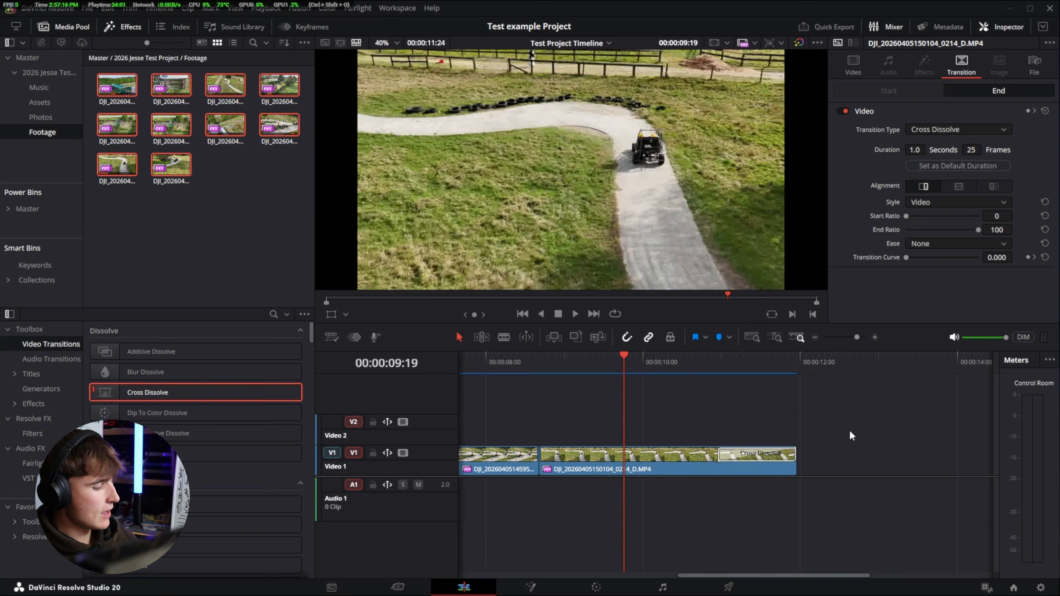
pyautogui.press('Delete')
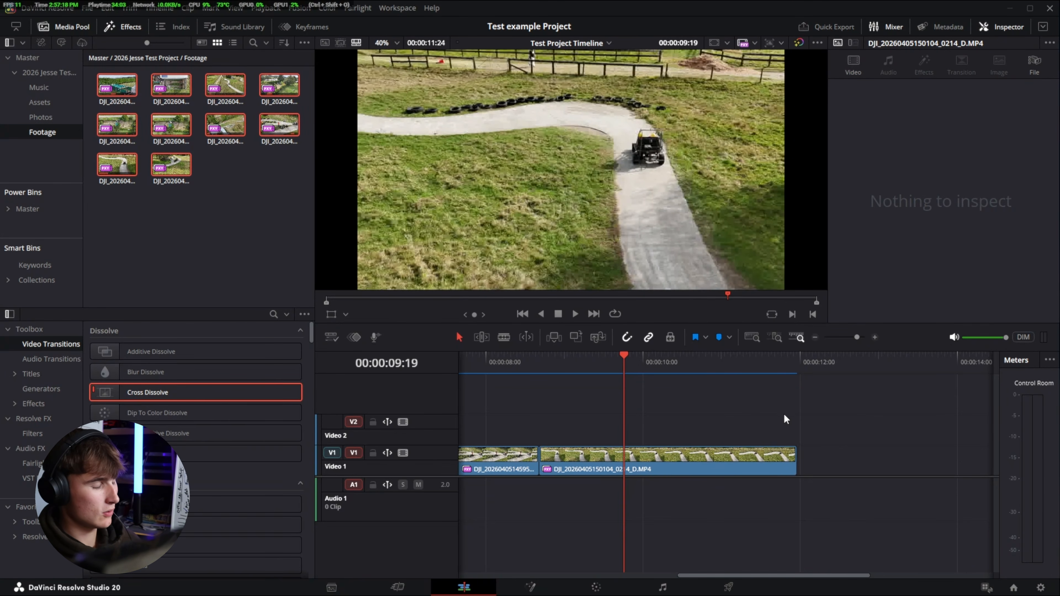
# Apply the default Cross Dissolve to the cut between the 0212 and 0213 clips, with the playhead at 00:00:07:06.
pyautogui.hscroll(-2, 772, 437)
pyautogui.hscroll(1, 673, 440)
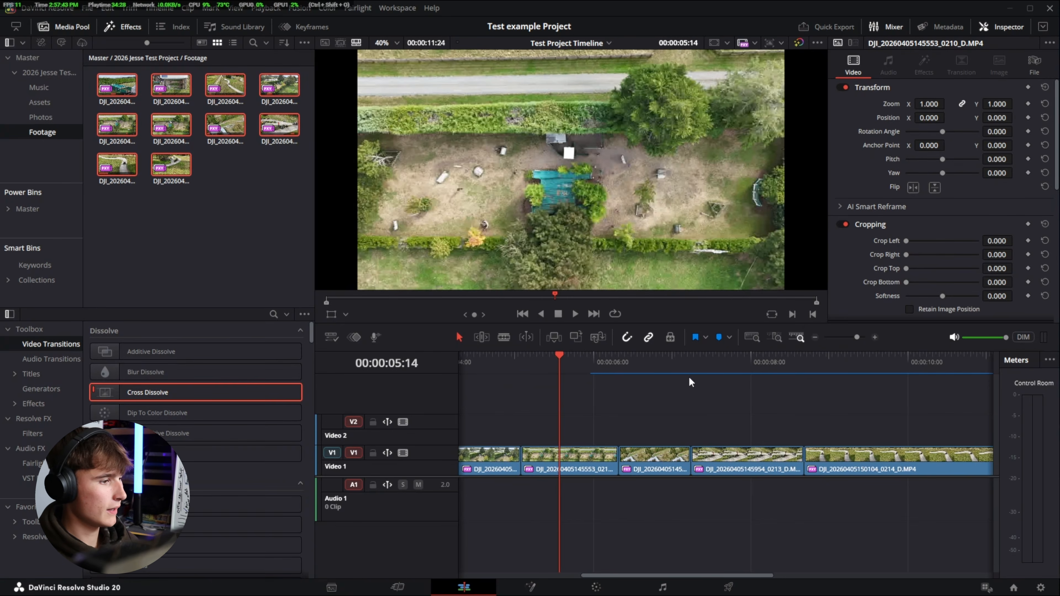
pyautogui.moveTo(590, 367); pyautogui.dragTo(690, 366)
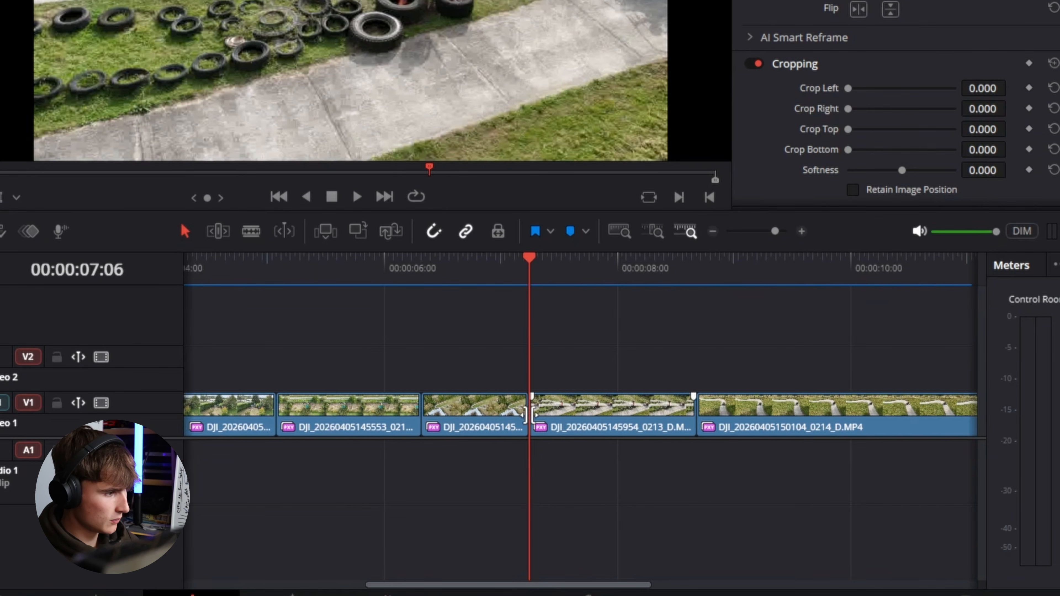
pyautogui.click(528, 415)
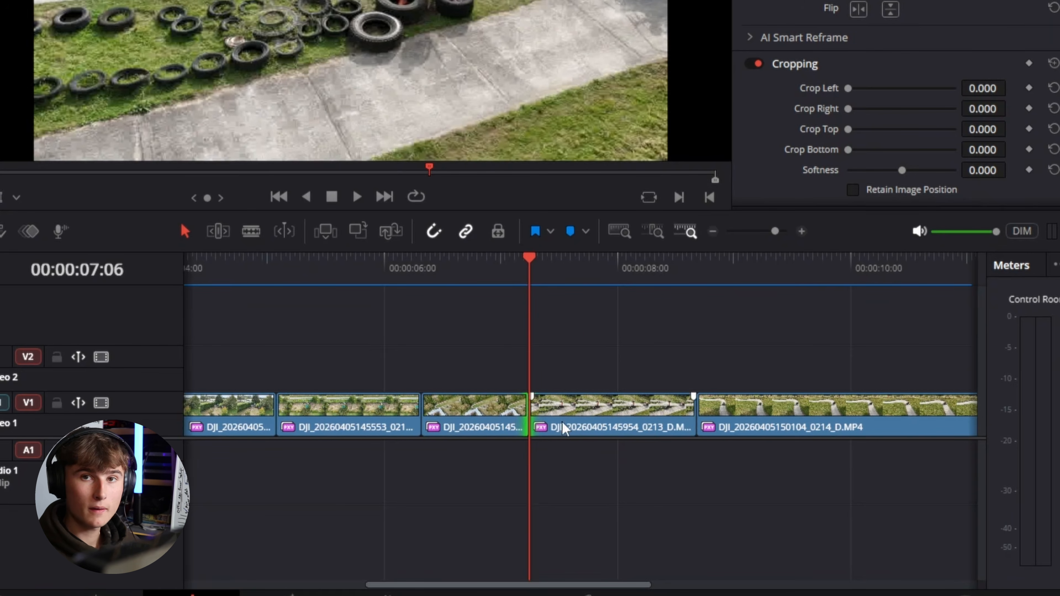
pyautogui.hotkey('ctrl', 't')
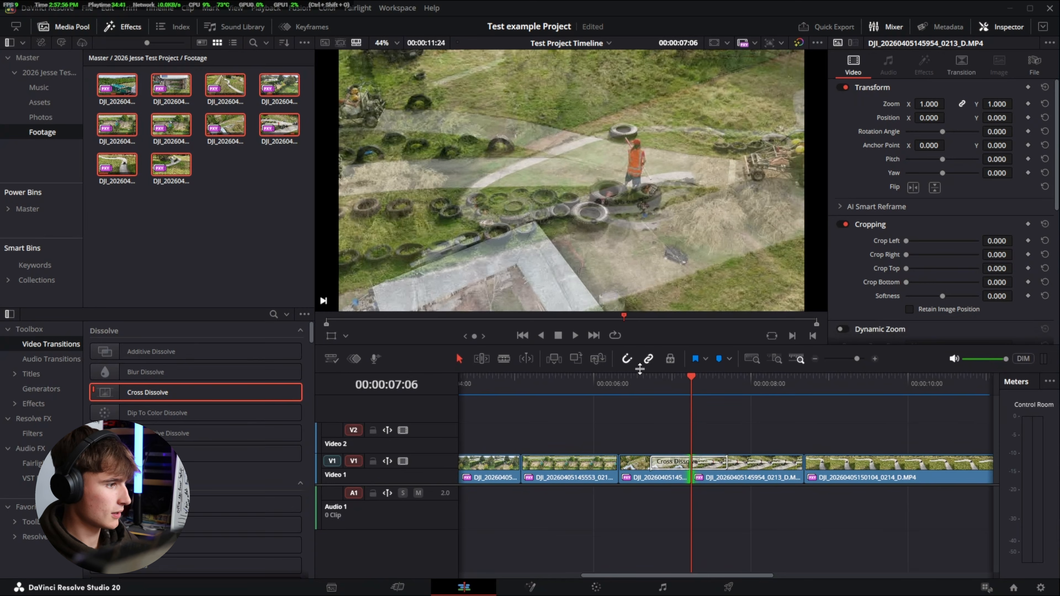
pyautogui.moveTo(640, 369); pyautogui.dragTo(652, 358)
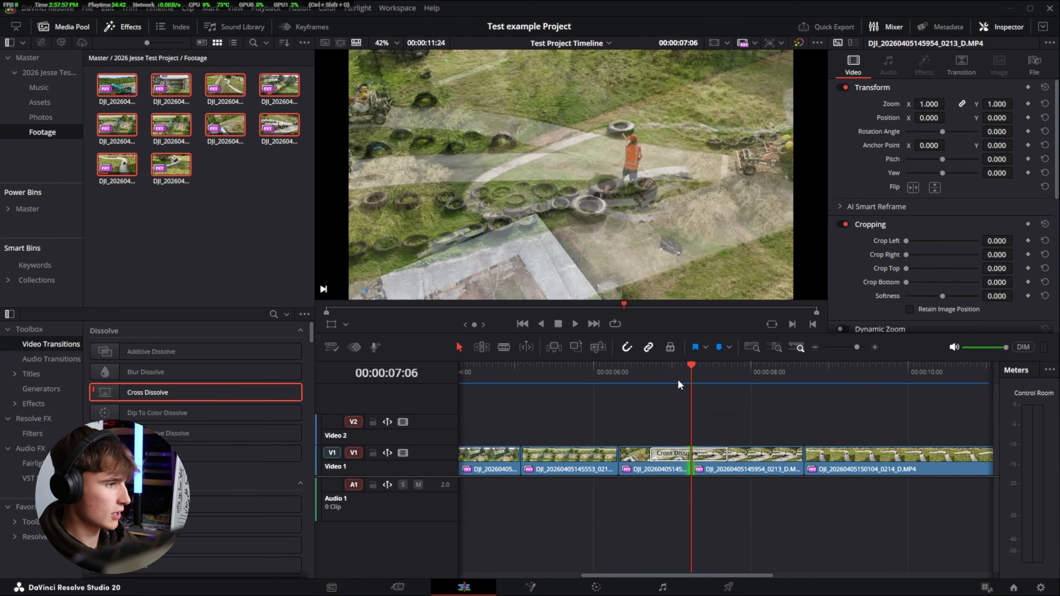
# Play through the Cross Dissolve between the 0212 and 0213 clips and delete the transition.
pyautogui.click(626, 374)
pyautogui.press('space')
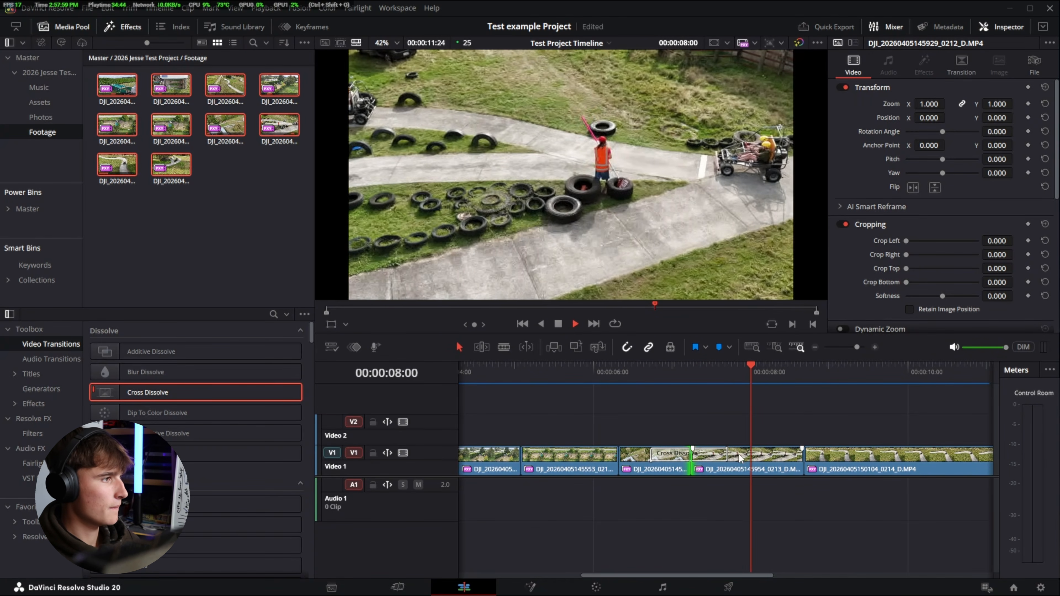
pyautogui.click(711, 455)
pyautogui.press('Delete')
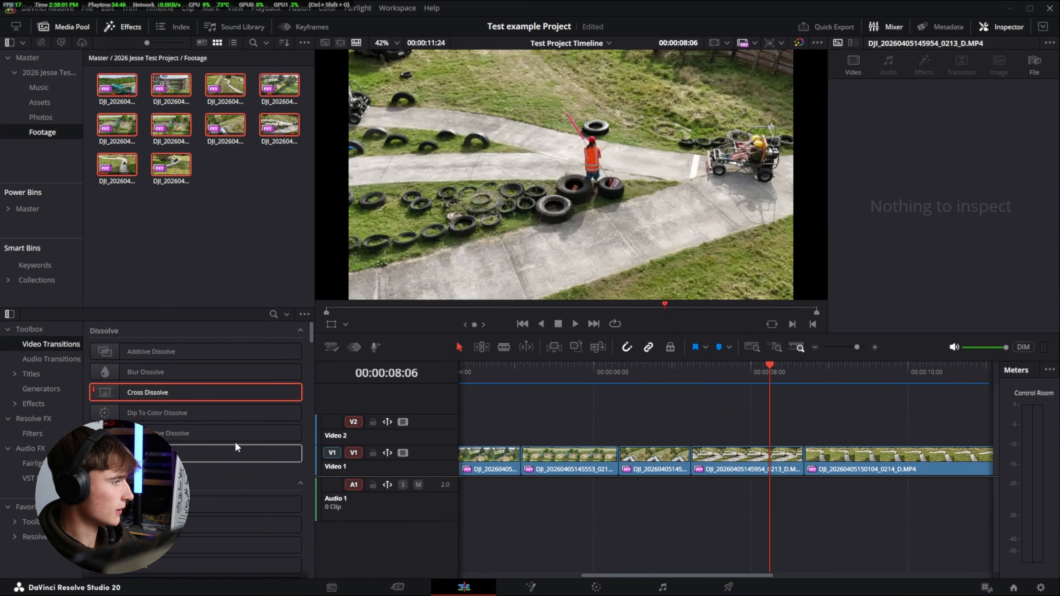
# Place a Cross Dissolve from the effects library on the cut between the 0212 and 0213 clips and preview it.
pyautogui.moveTo(159, 393); pyautogui.dragTo(680, 457)
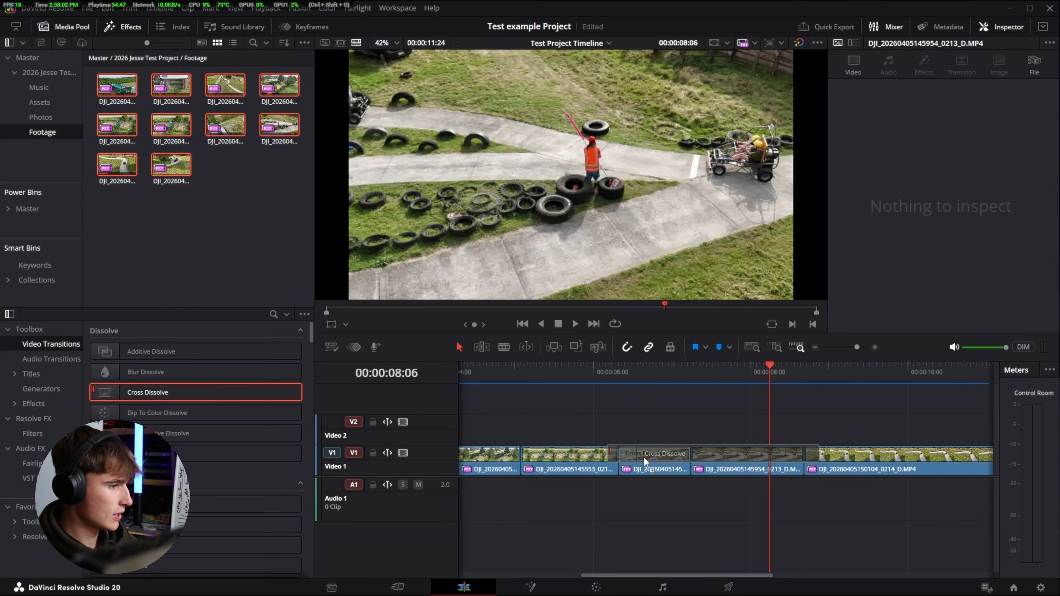
pyautogui.click(690, 454)
pyautogui.click(638, 374)
pyautogui.press('space')
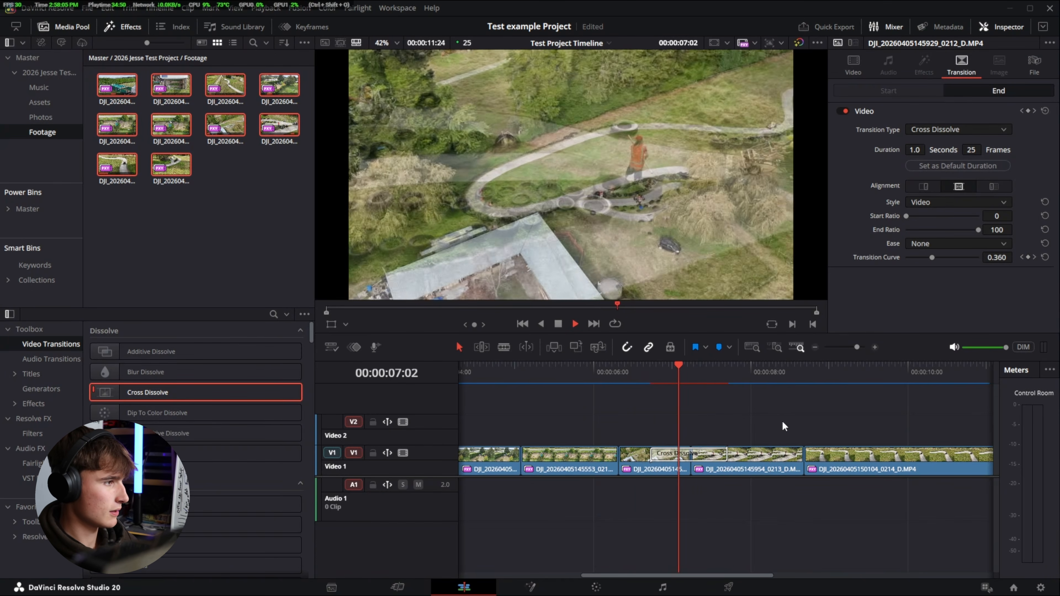
pyautogui.press('space')
# Replace the transition between the 0212 and 0213 clips with Smooth Cut and play through it from 00:00:06:16.
pyautogui.moveTo(229, 453); pyautogui.dragTo(674, 454)
pyautogui.click(644, 377)
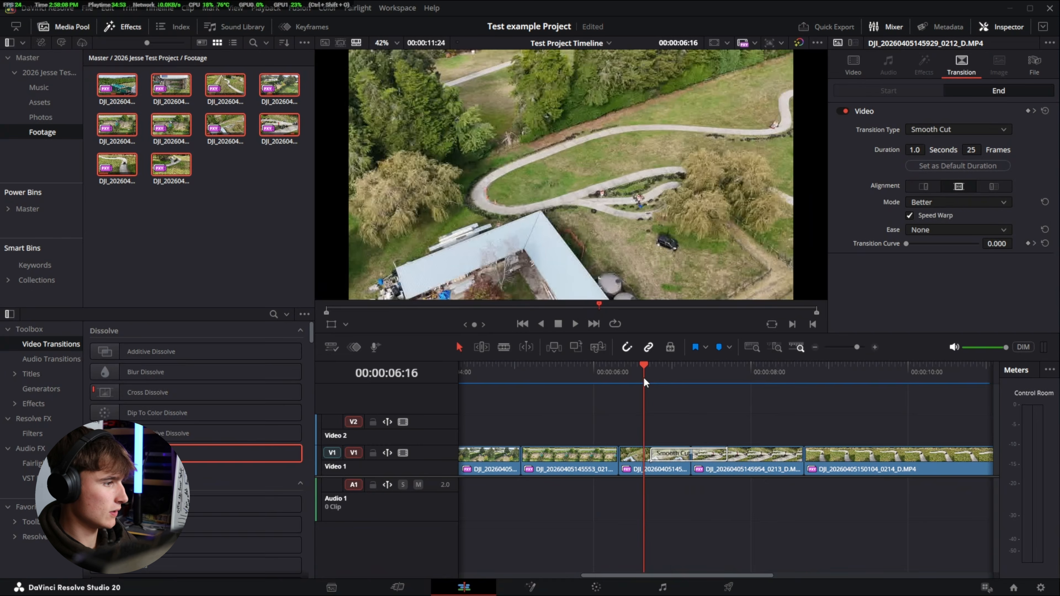
pyautogui.press('space')
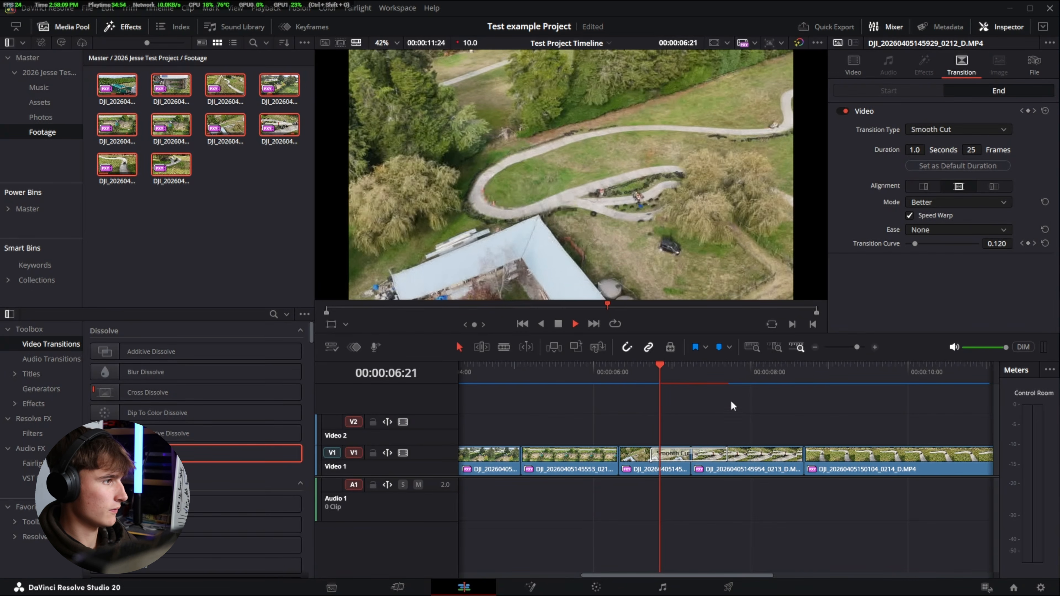
pyautogui.press('space')
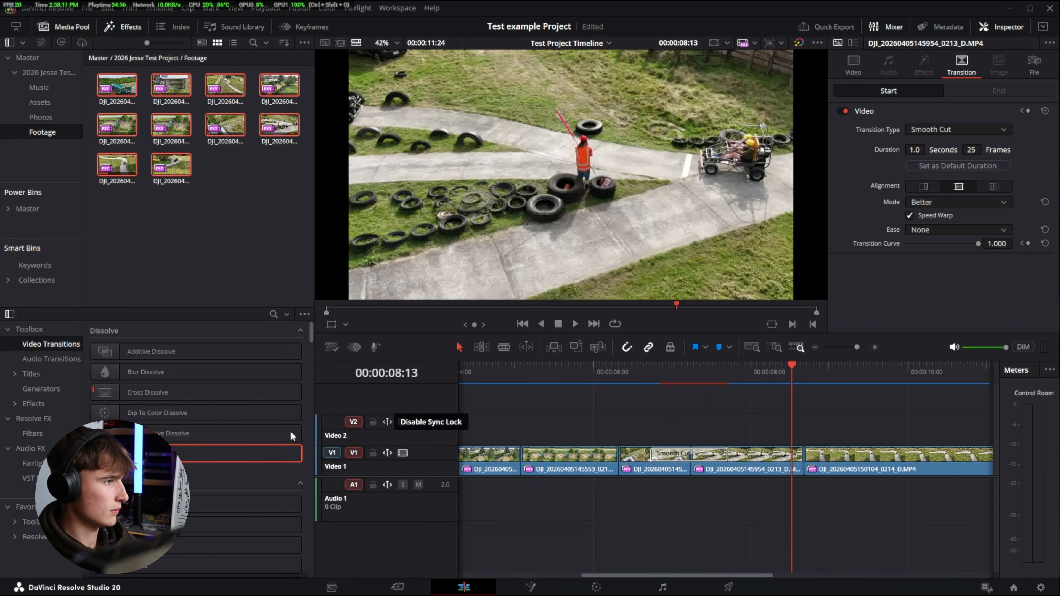
# Replay the Smooth Cut transition between the 0212 and 0213 clips, restarting once from 00:00:06:18.
pyautogui.click(636, 367)
pyautogui.press('space')
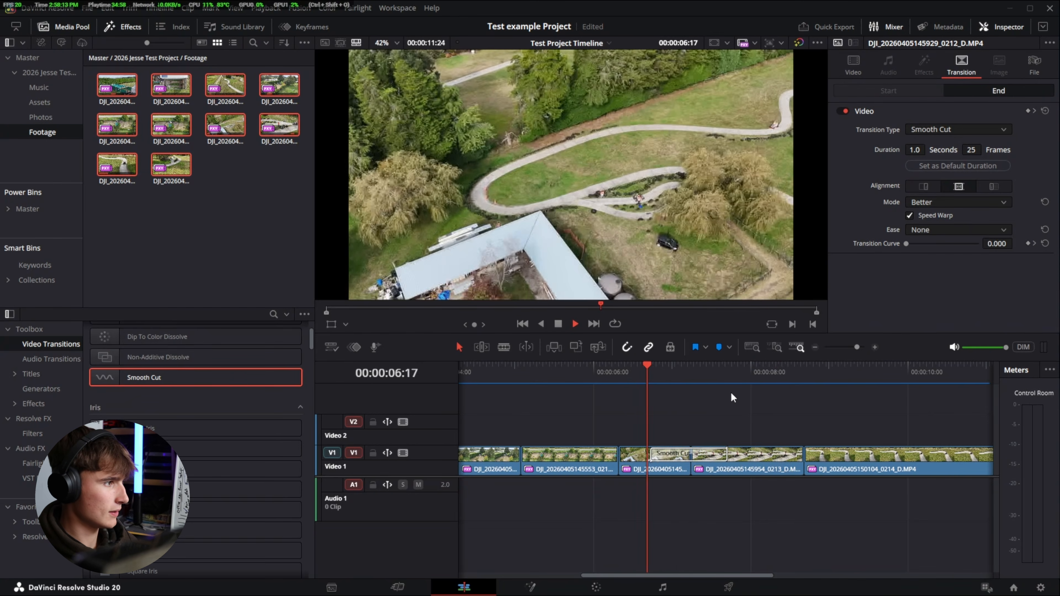
pyautogui.click(648, 371)
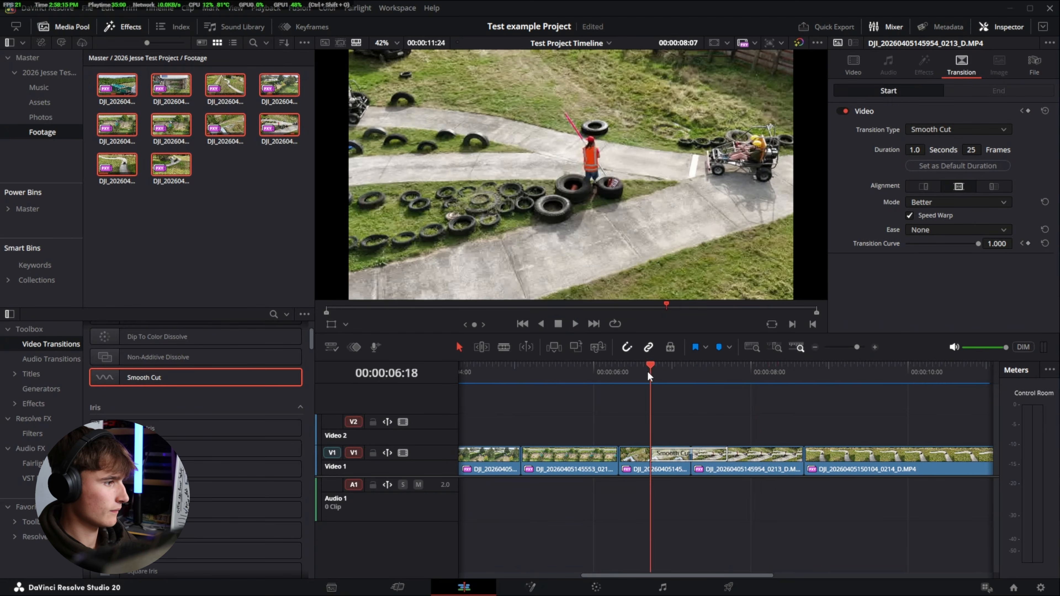
pyautogui.press('space')
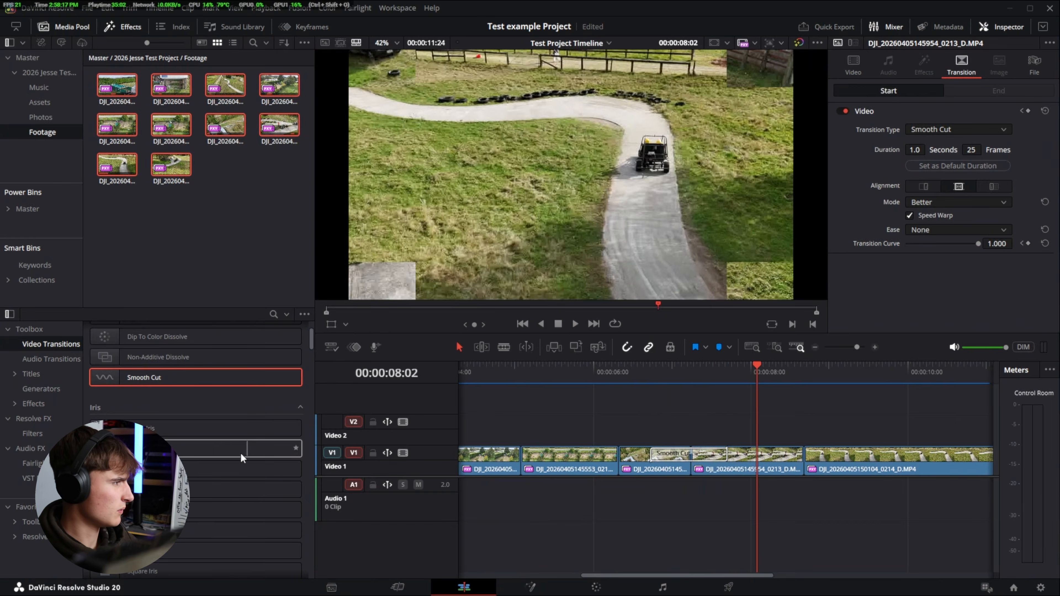
# Replace the Smooth Cut between the 0212 and 0213 clips with a Blur Dissolve and play through it.
pyautogui.scroll(3, 206, 422)
pyautogui.moveTo(142, 371); pyautogui.dragTo(662, 453)
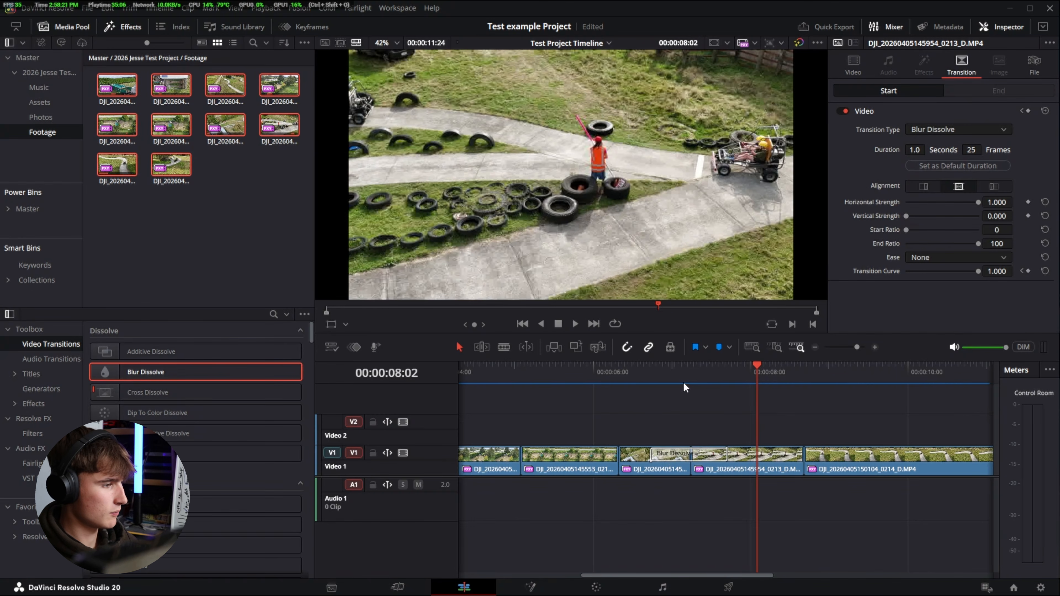
pyautogui.moveTo(757, 367); pyautogui.dragTo(595, 421)
pyautogui.click(596, 421)
pyautogui.press('space')
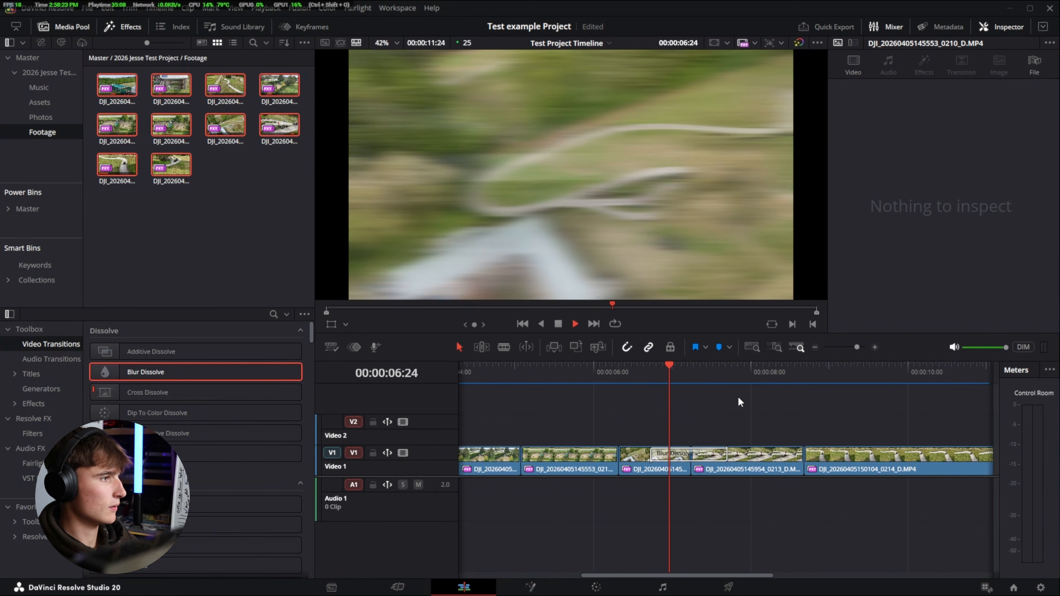
# Replay the Blur Dissolve between the 0212 and 0213 clips several times and delete the transition.
pyautogui.click(642, 367)
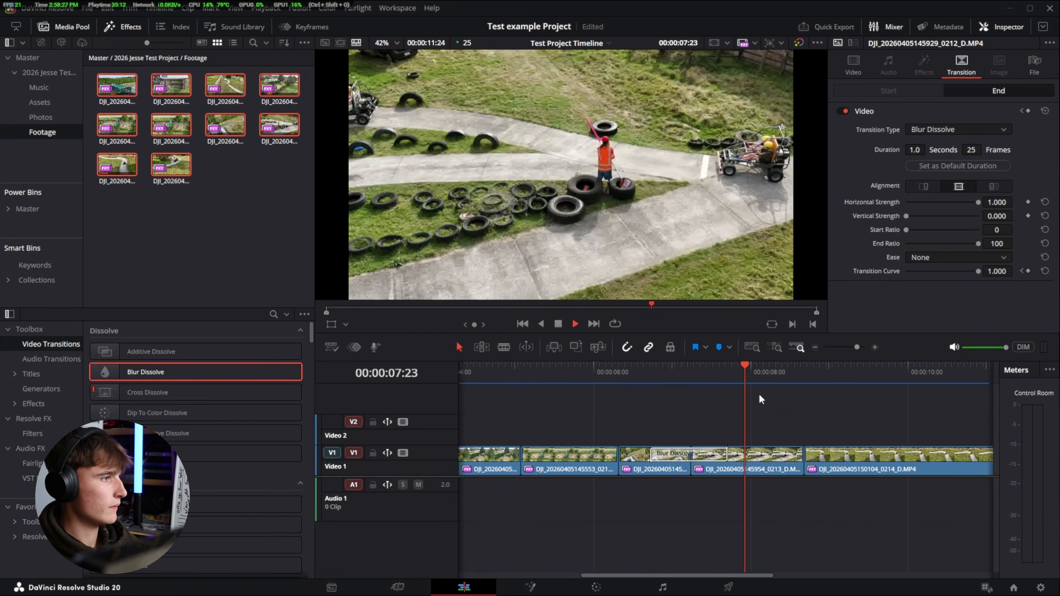
pyautogui.click(635, 370)
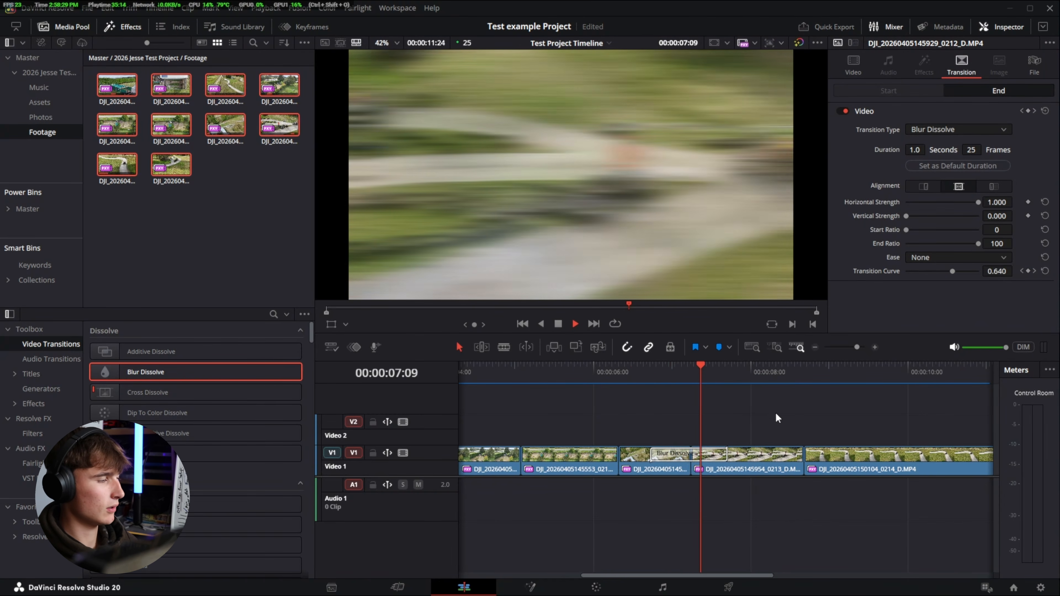
pyautogui.click(625, 379)
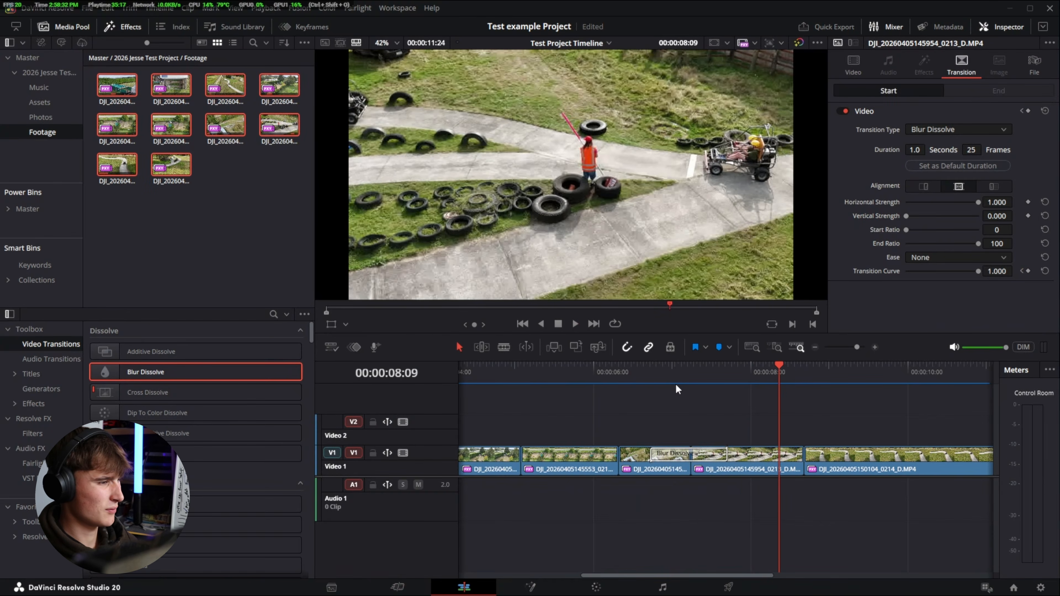
pyautogui.click(629, 369)
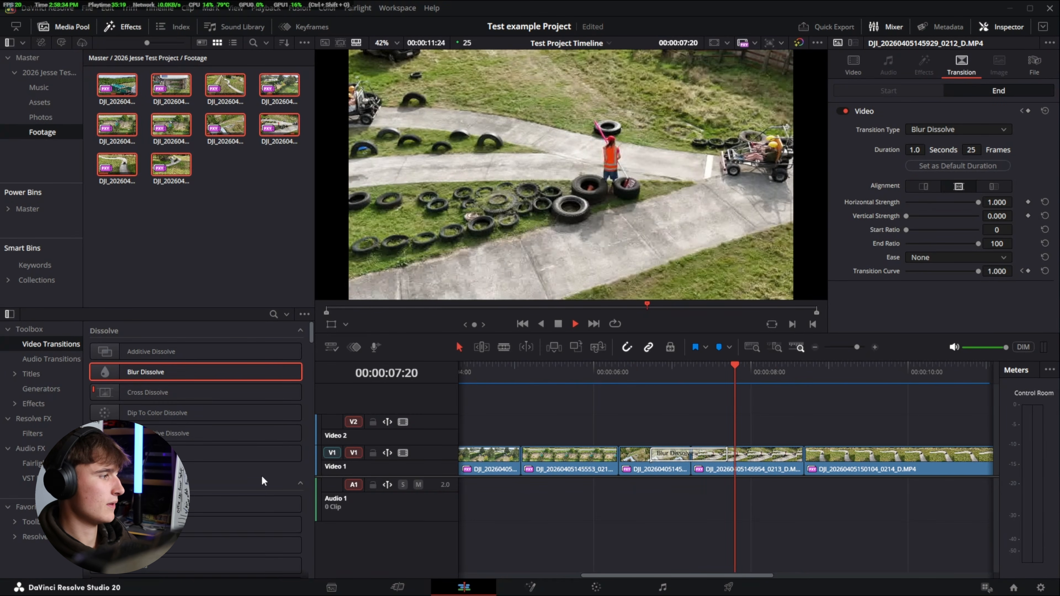
pyautogui.press('space')
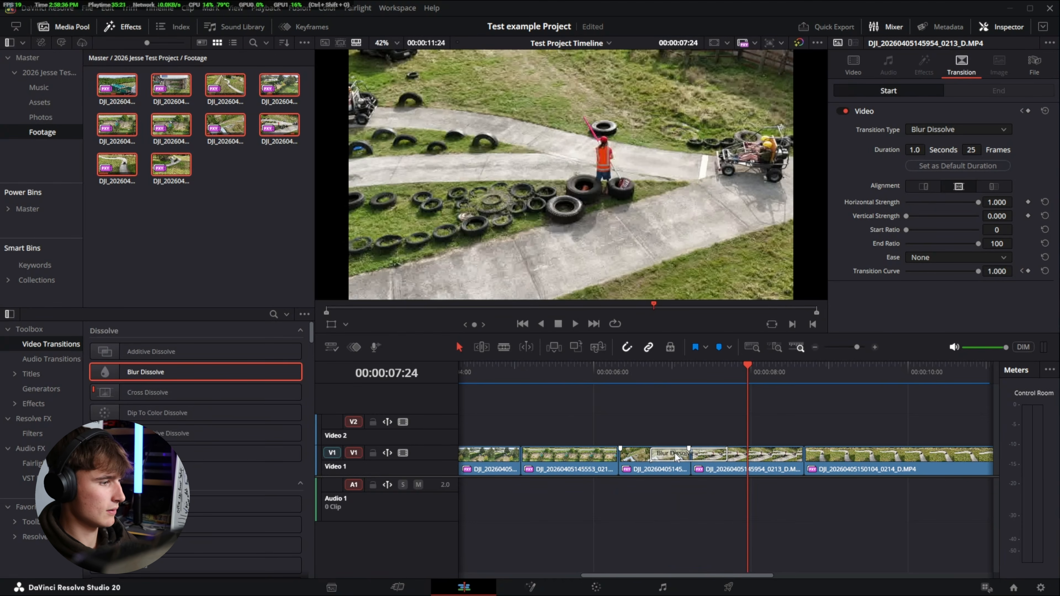
pyautogui.click(676, 453)
pyautogui.press('Delete')
# Try a Cross Dissolve on the end of the 0214 clip, play through it from 00:00:10:08 and delete it.
pyautogui.hscroll(5, 693, 426)
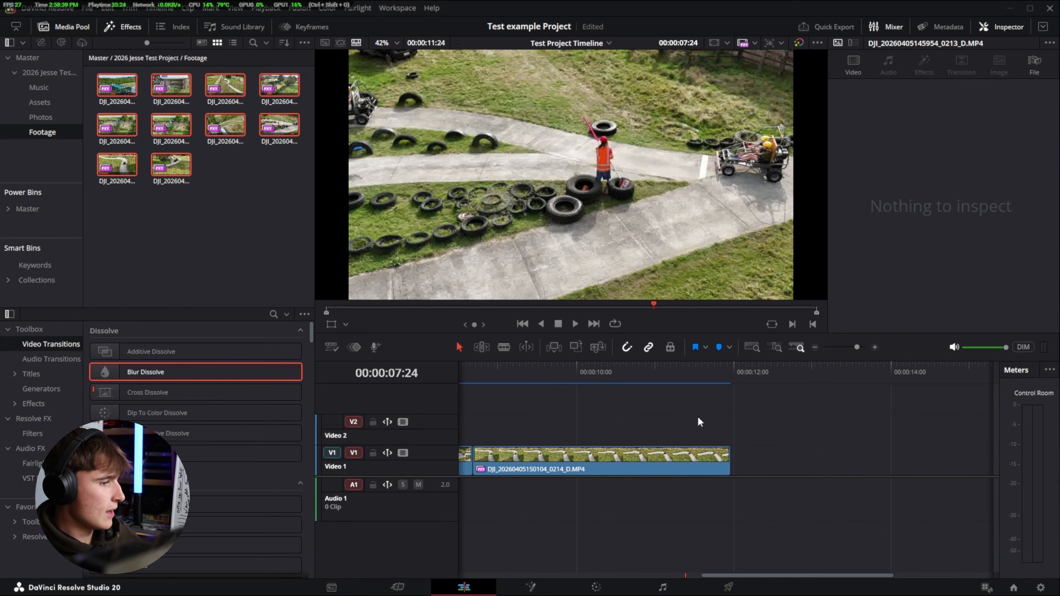
pyautogui.hscroll(-3, 727, 399)
pyautogui.click(804, 380)
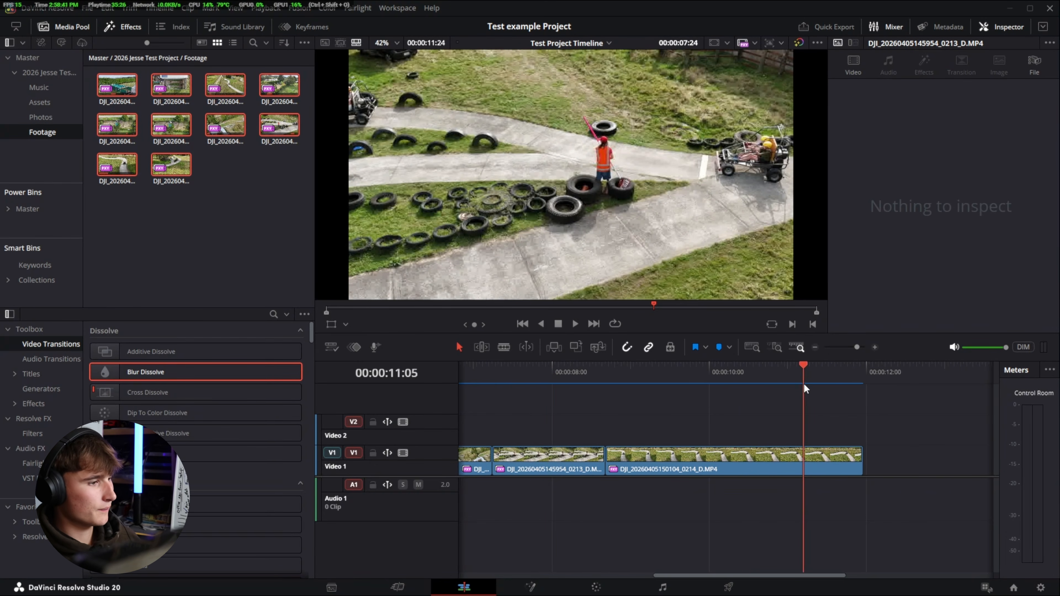
pyautogui.press('space')
pyautogui.click(735, 370)
pyautogui.moveTo(148, 392); pyautogui.dragTo(855, 466)
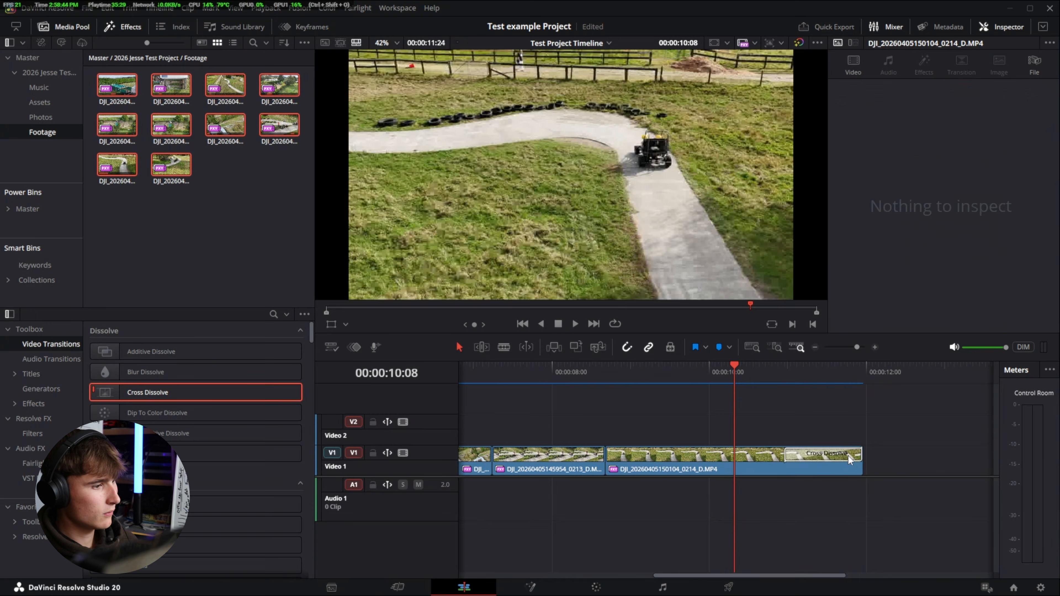
pyautogui.moveTo(849, 456); pyautogui.dragTo(850, 456)
pyautogui.press('space')
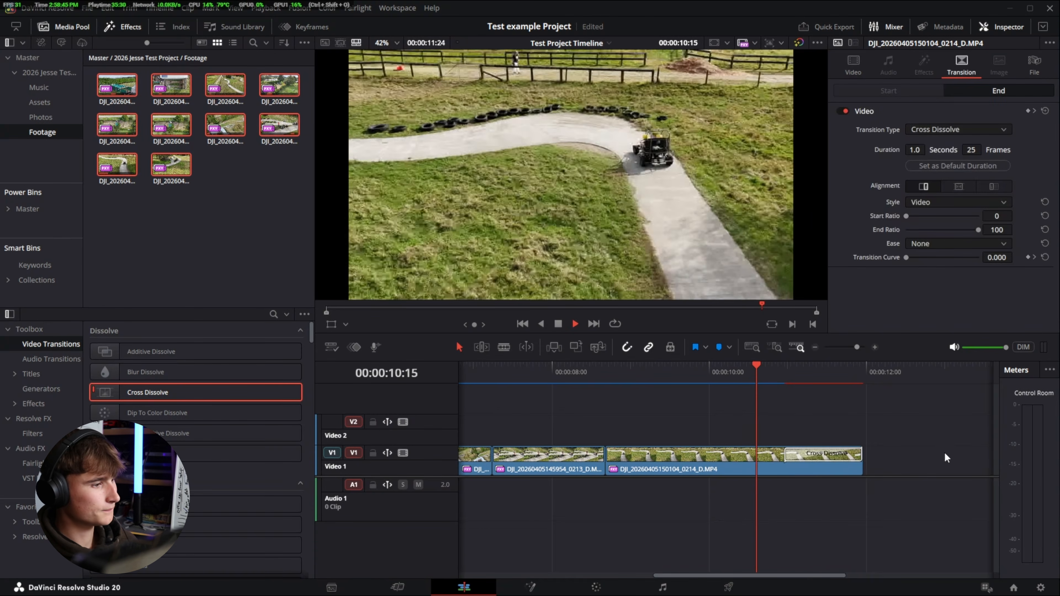
pyautogui.press('space')
pyautogui.click(824, 456)
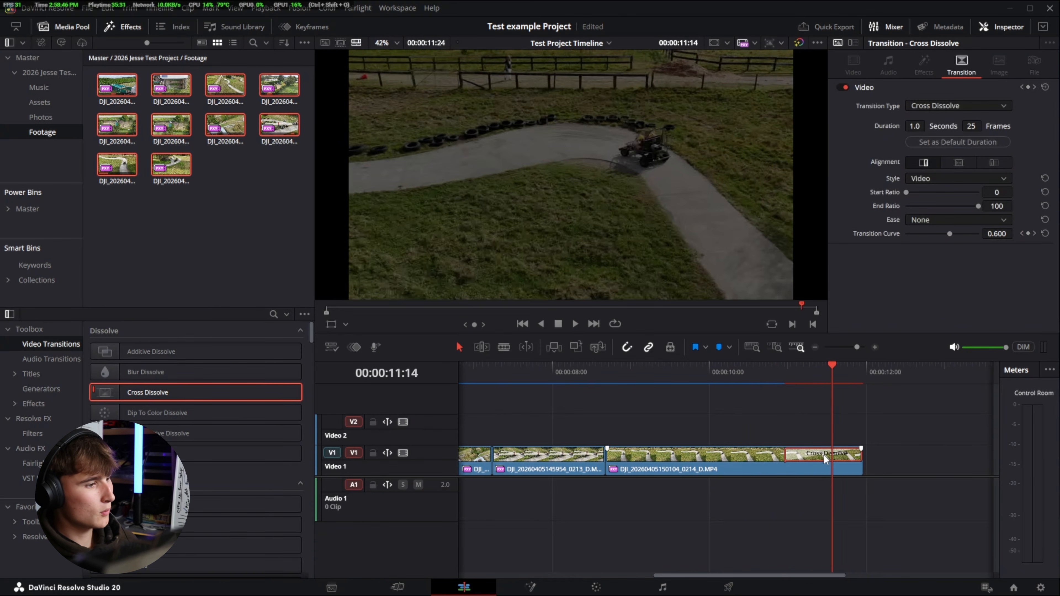
pyautogui.press('Delete')
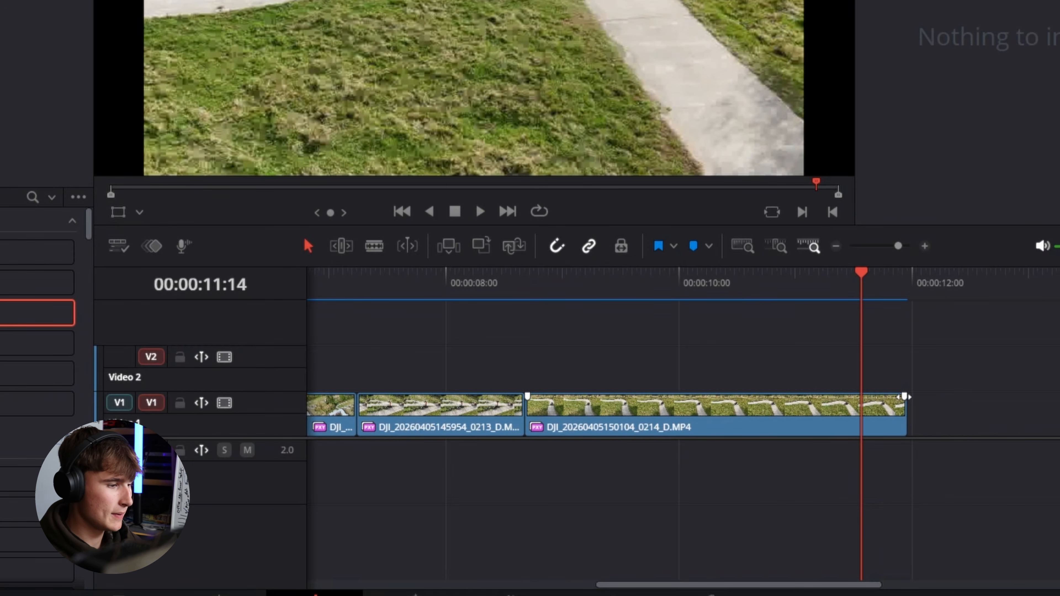
# Add a fade-out and a fade-in to the 0214 clip with its fade handles and play through both.
pyautogui.moveTo(904, 397)
pyautogui.mouseDown()
pyautogui.moveTo(706, 420)
pyautogui.moveTo(835, 413)
pyautogui.moveTo(664, 416)
pyautogui.moveTo(781, 411)
pyautogui.moveTo(593, 437)
pyautogui.moveTo(795, 440)
pyautogui.mouseUp()
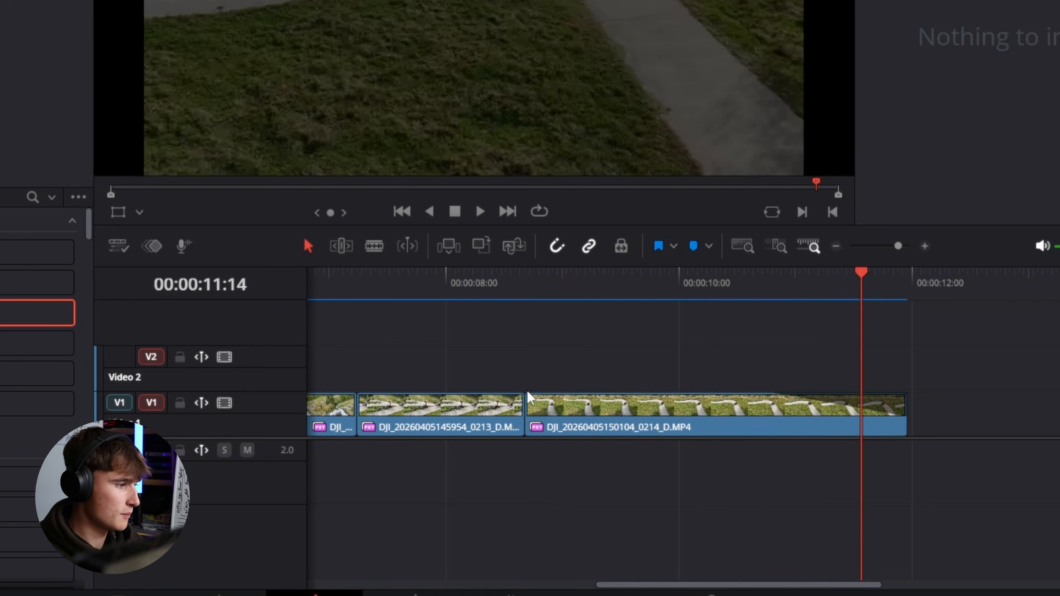
pyautogui.moveTo(529, 397); pyautogui.dragTo(671, 397)
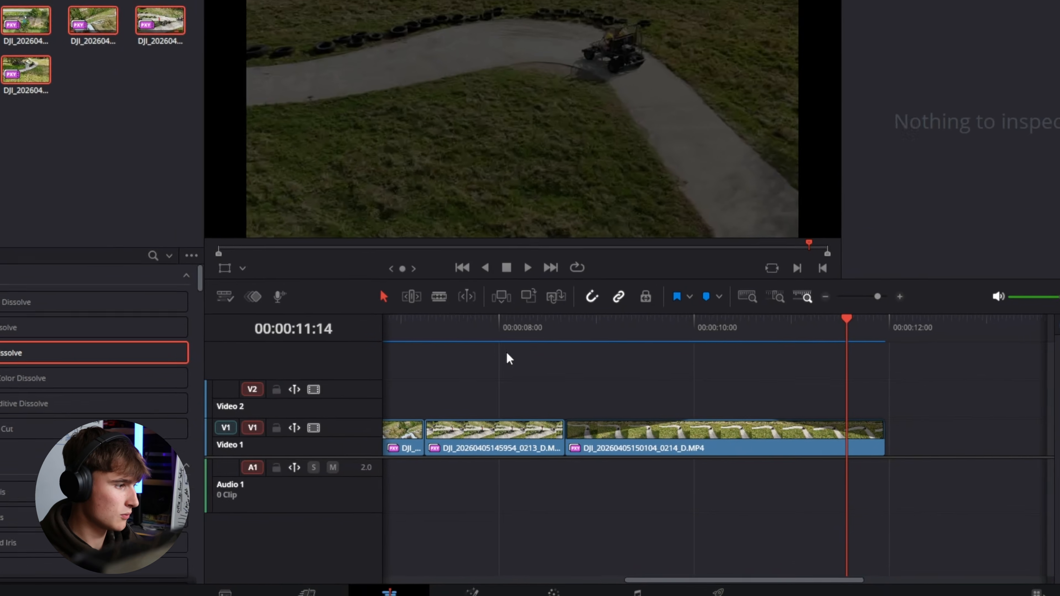
pyautogui.click(408, 282)
pyautogui.press('space')
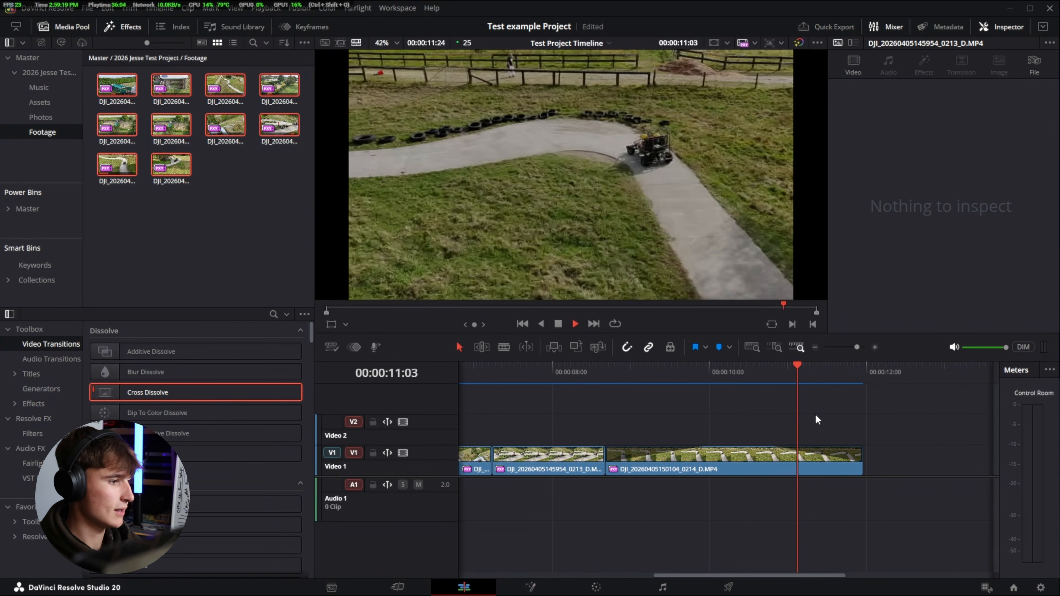
pyautogui.scroll(4, 769, 439)
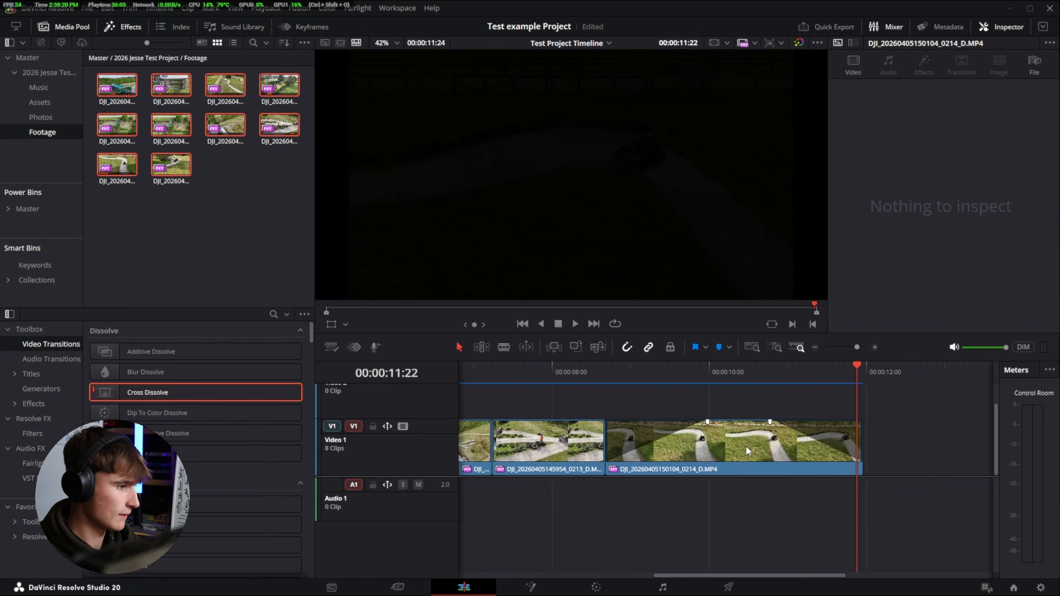
pyautogui.press('space')
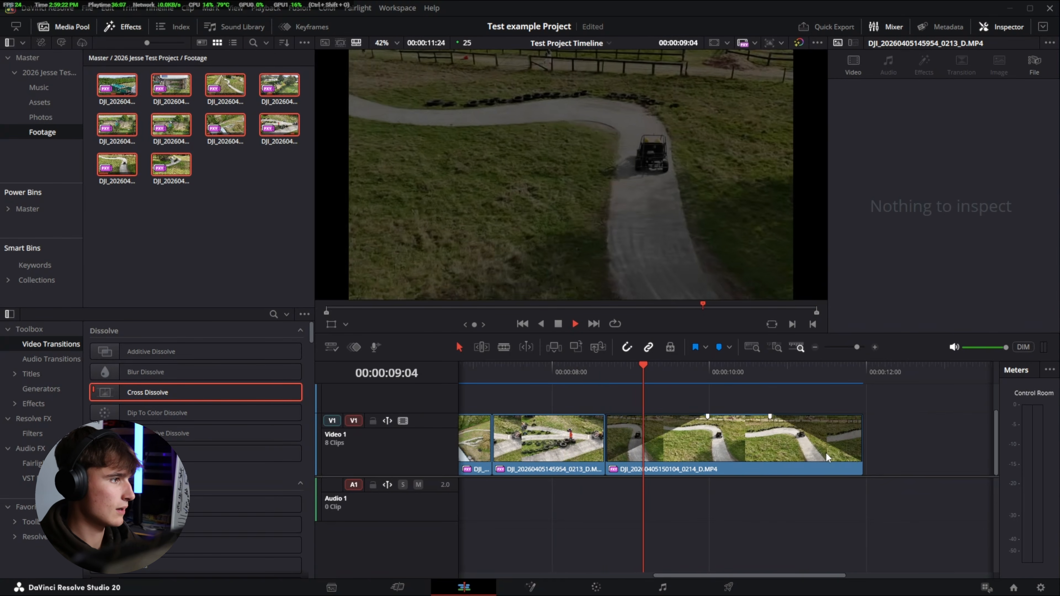
pyautogui.click(587, 382)
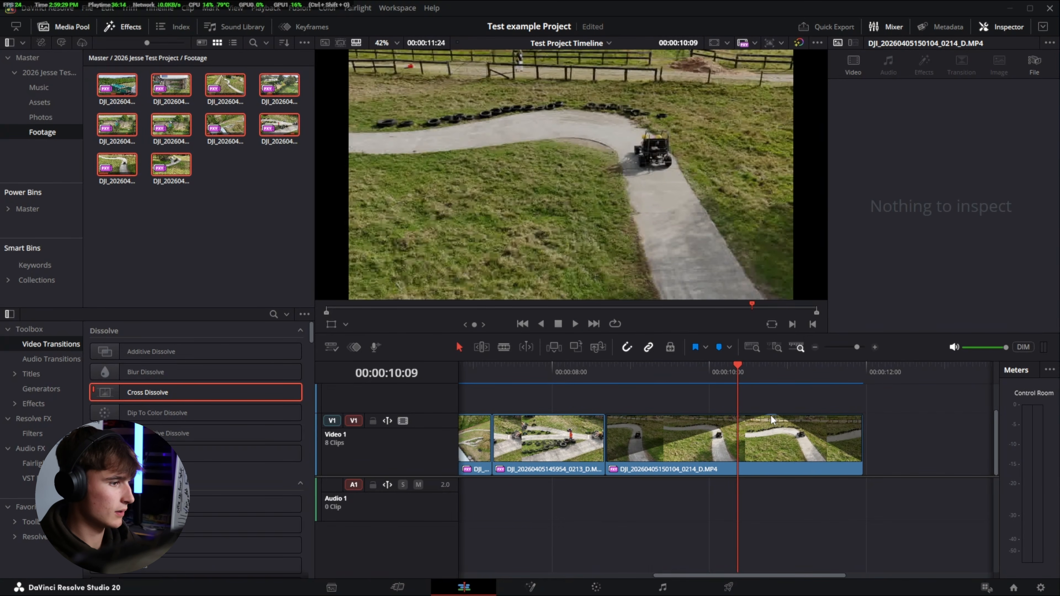
# Shorten the fade-in and fade-out on the 0214 clip and play into it from the 0213 clip.
pyautogui.click(771, 419)
pyautogui.click(818, 397)
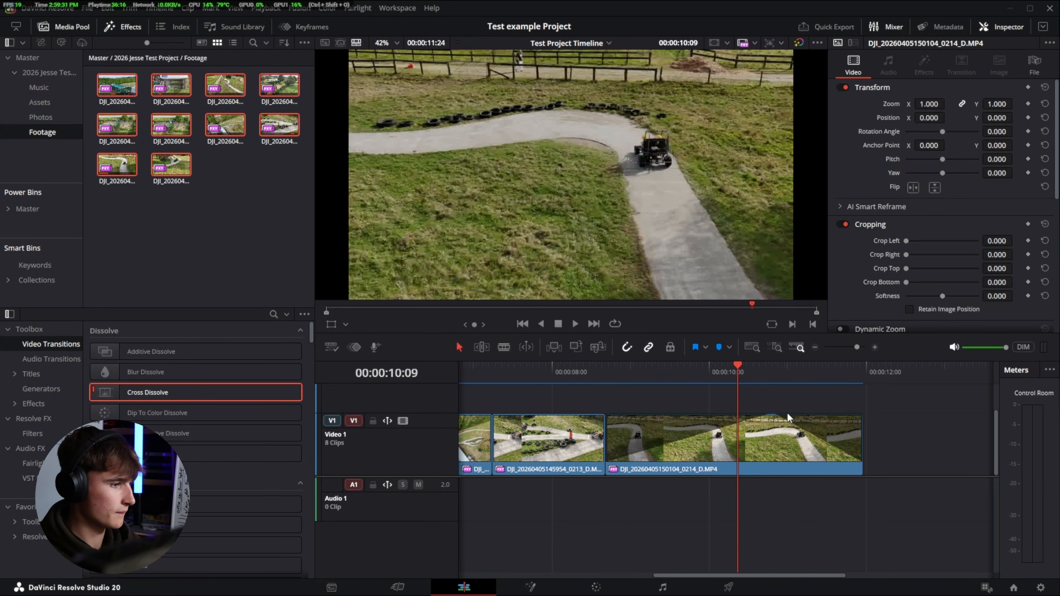
pyautogui.moveTo(774, 417); pyautogui.dragTo(632, 417)
pyautogui.click(542, 377)
pyautogui.press('space')
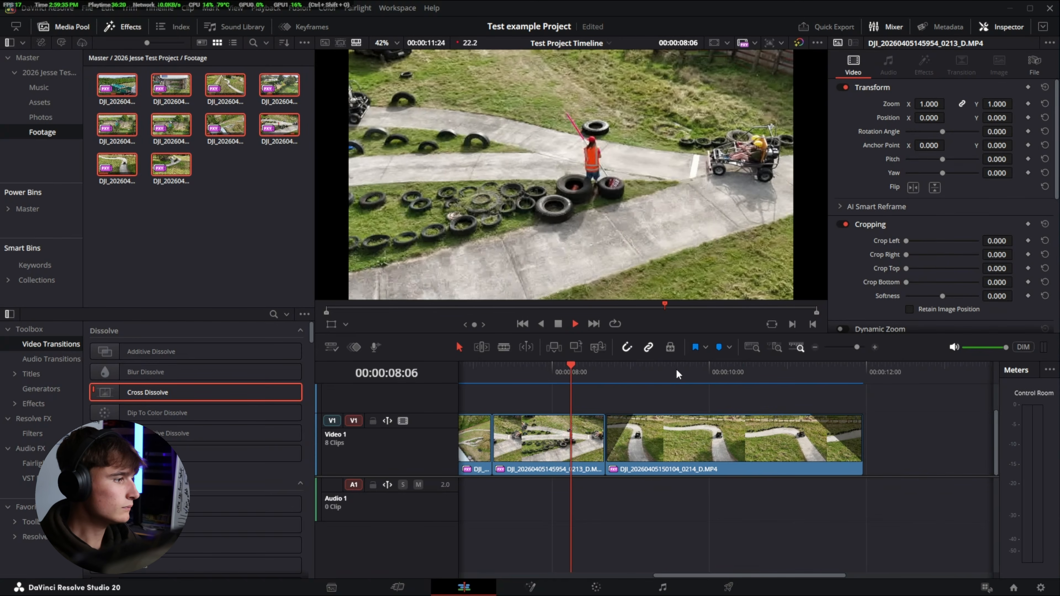
pyautogui.press('space')
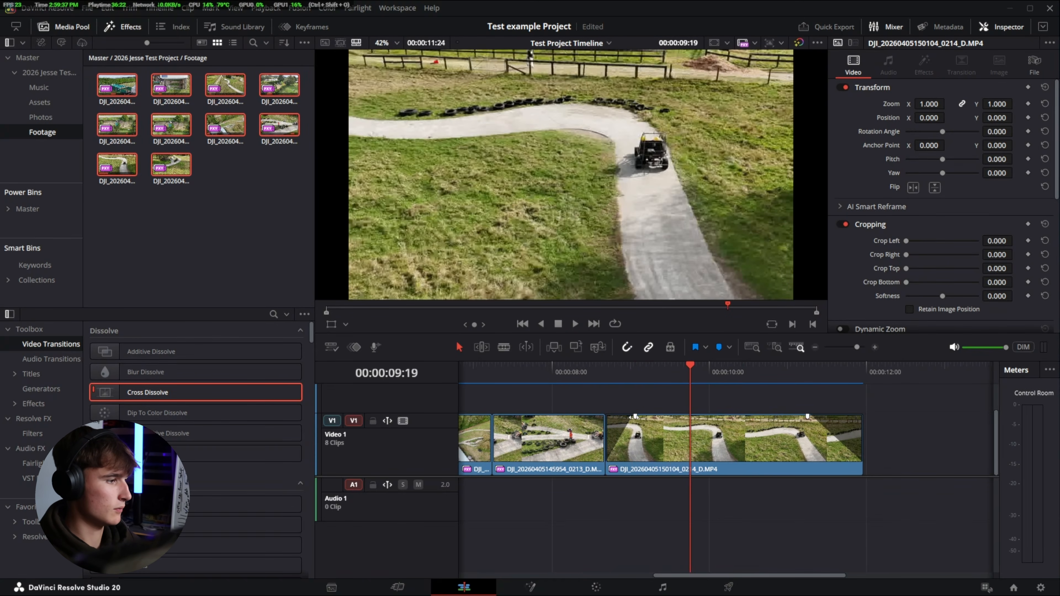
pyautogui.click(542, 372)
pyautogui.press('space')
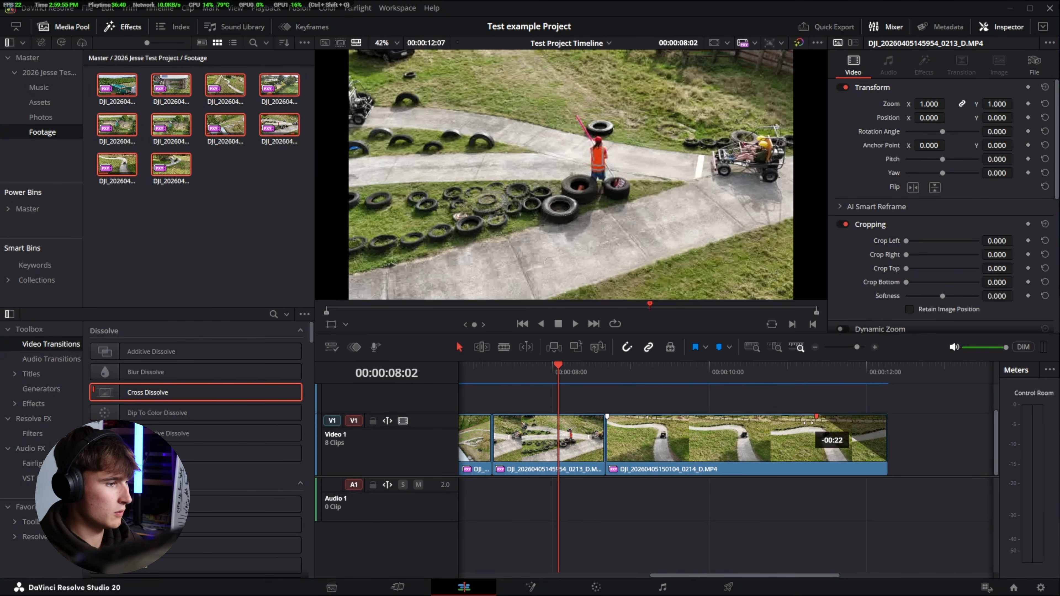
# Stretch the 0214 clip's fade-out over nearly the whole clip, shorten it again, and play through both versions.
pyautogui.moveTo(809, 422); pyautogui.dragTo(628, 418)
pyautogui.press('space')
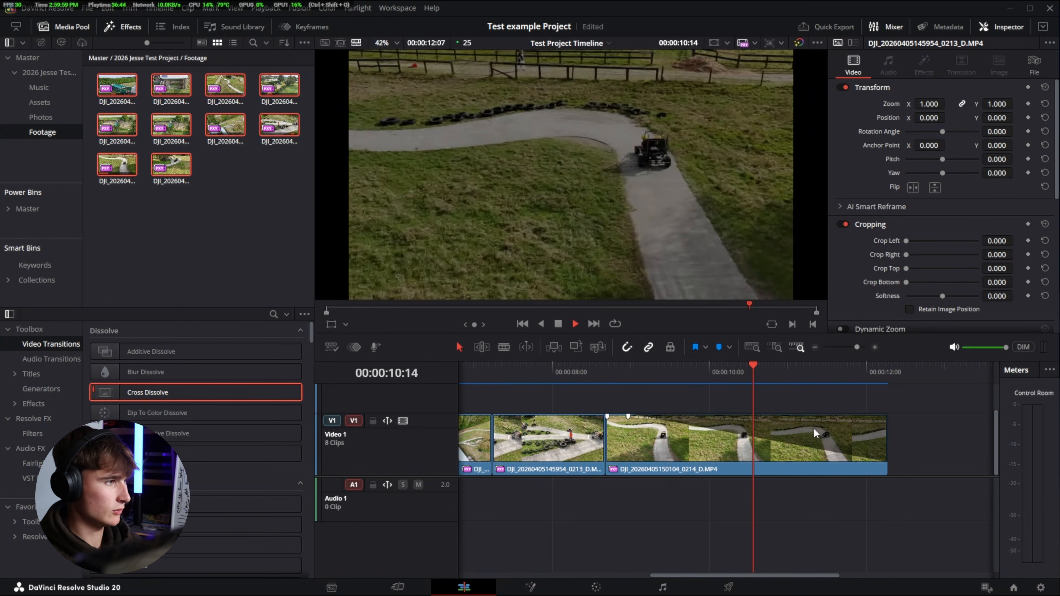
pyautogui.press('space')
pyautogui.moveTo(629, 417); pyautogui.dragTo(712, 419)
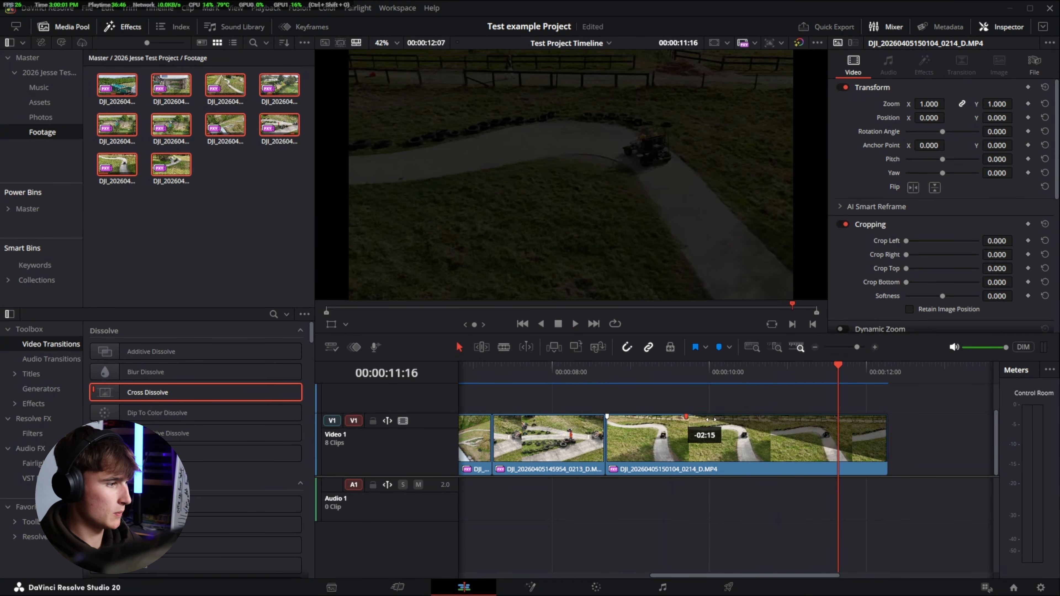
pyautogui.click(572, 373)
pyautogui.press('space')
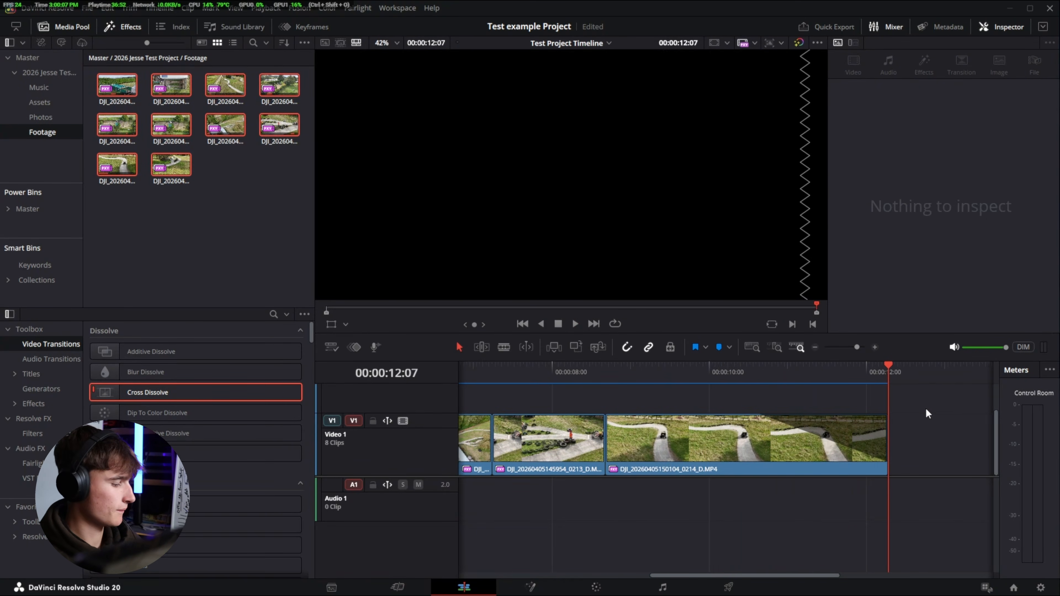
# Fit the whole sequence in the timeline view and save the project.
pyautogui.hotkey('shift', 'z')
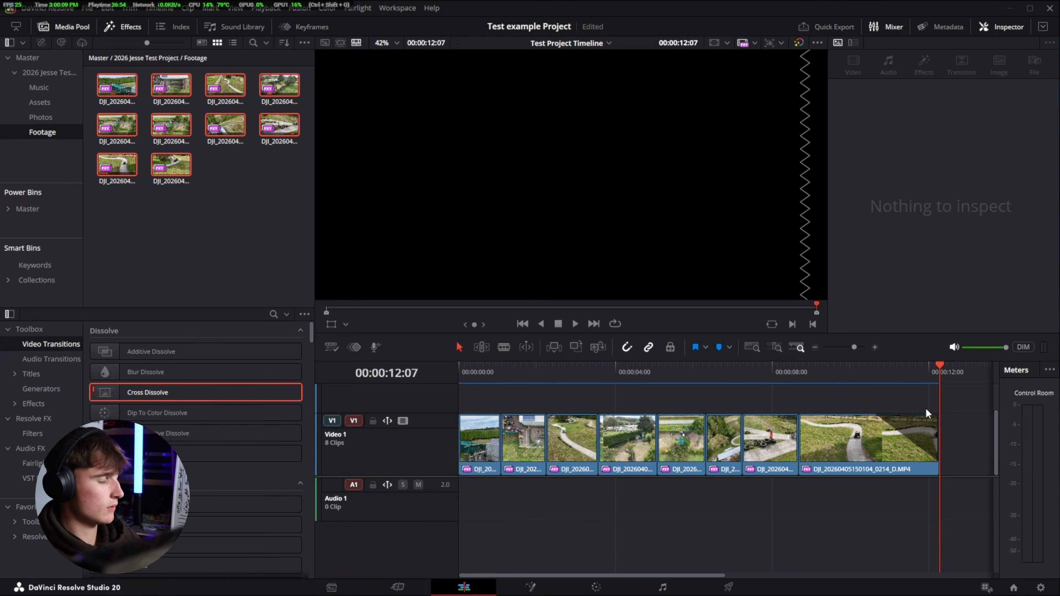
pyautogui.hotkey('ctrl', 's')
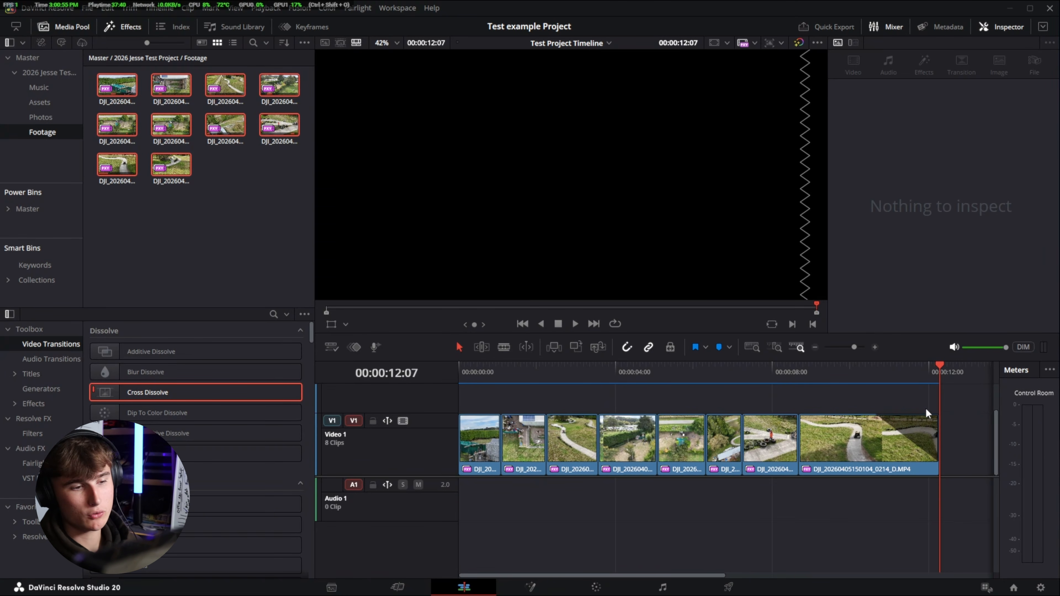
# Play from 00:00:08:09 into the 0214 clip's closing fade-out and return the playhead to the start of the sequence.
pyautogui.click(785, 373)
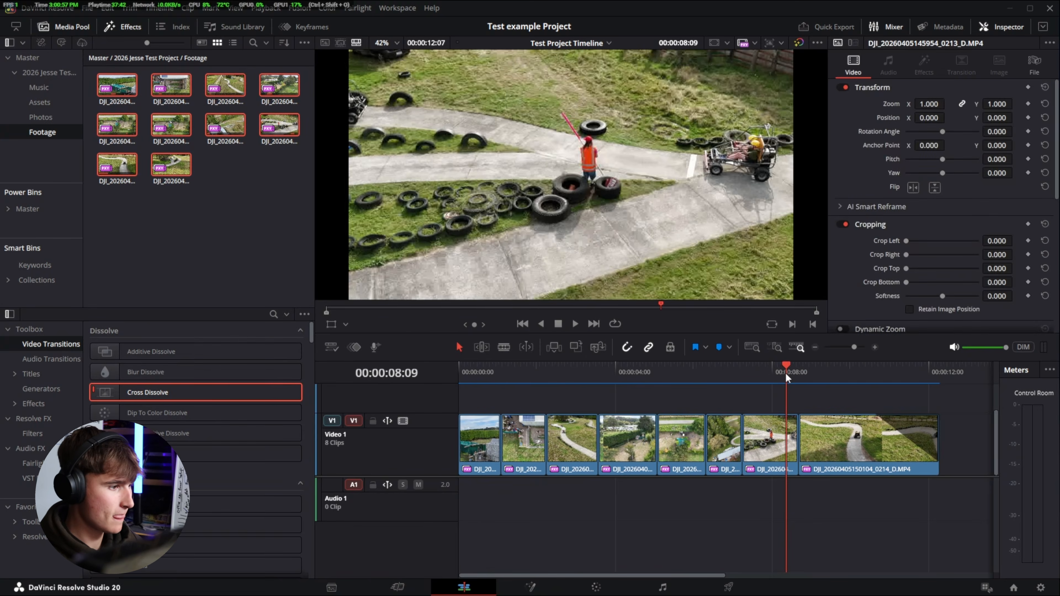
pyautogui.press('space')
pyautogui.press('space')
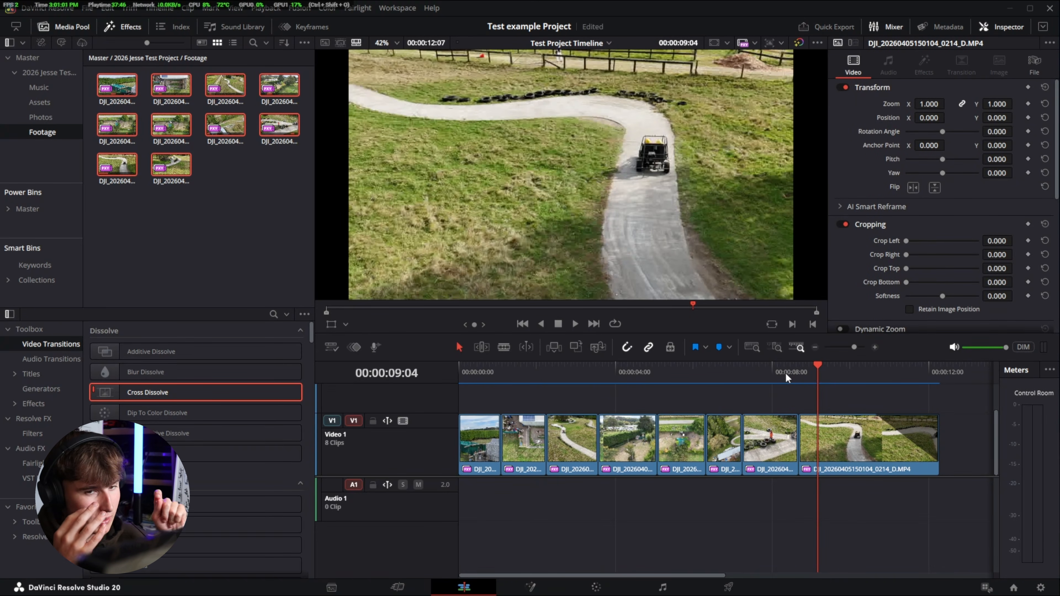
pyautogui.press('space')
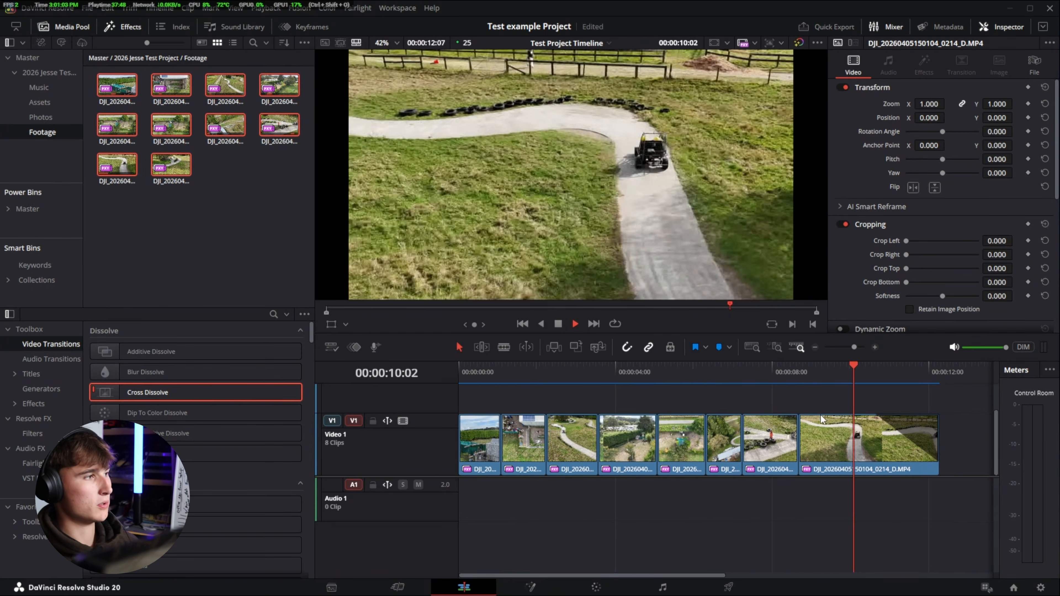
pyautogui.press('space')
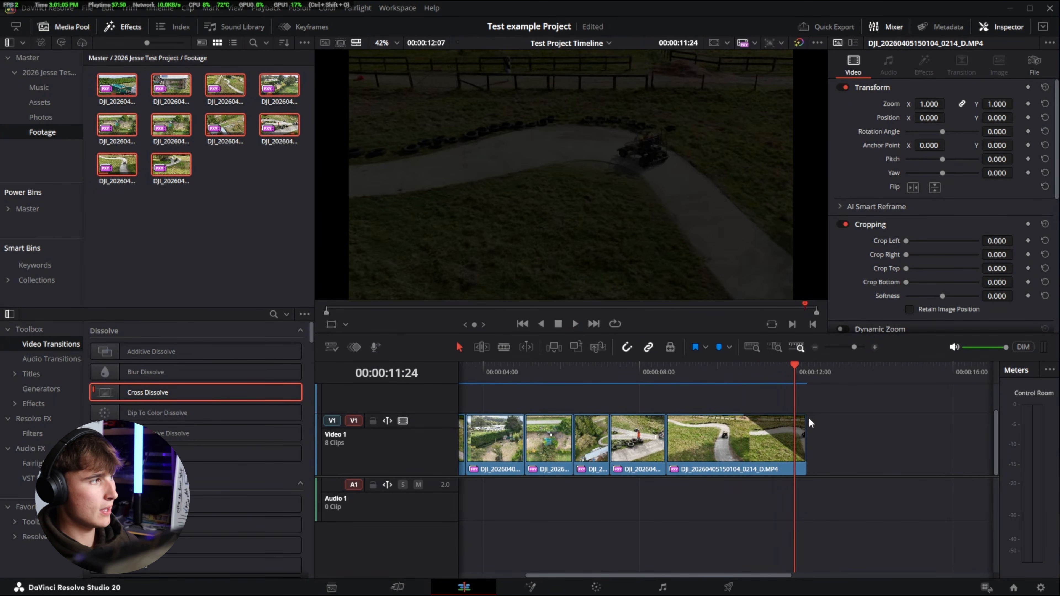
pyautogui.hotkey('ctrl', '=')
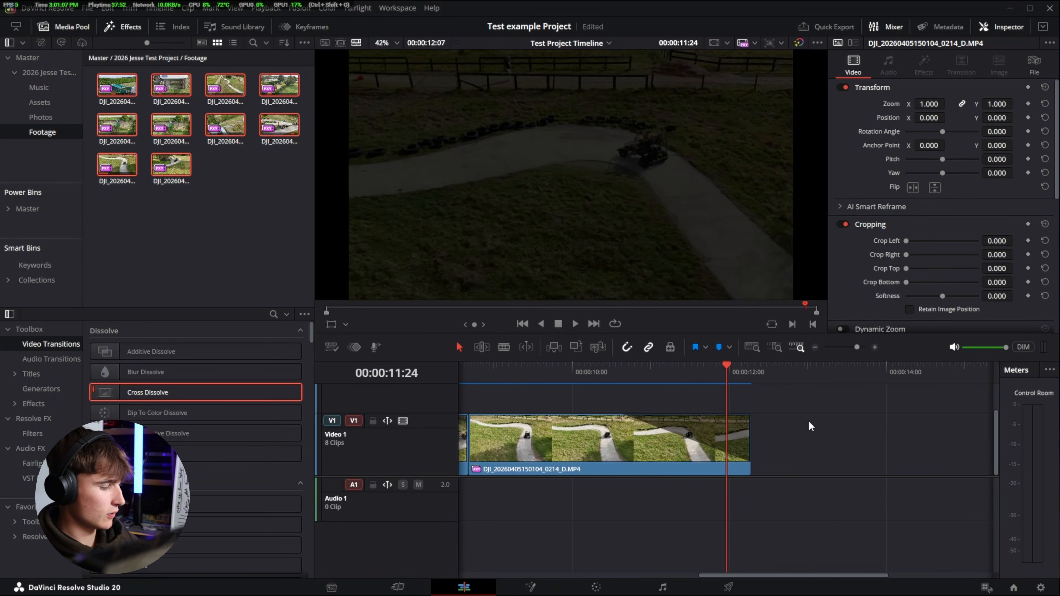
pyautogui.hotkey('ctrl', '-')
pyautogui.moveTo(896, 378); pyautogui.dragTo(428, 429)
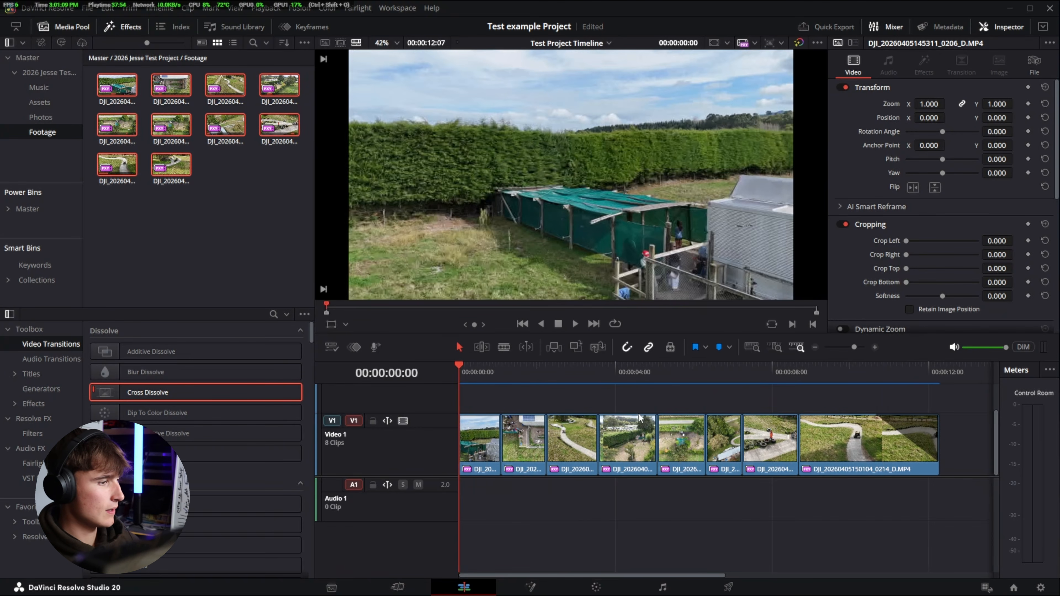
# Save the project and shift the 0214 clip later, leaving a gap after the 0213 clip, so the sequence ends at 00:00:12:21.
pyautogui.hotkey('ctrl', 's')
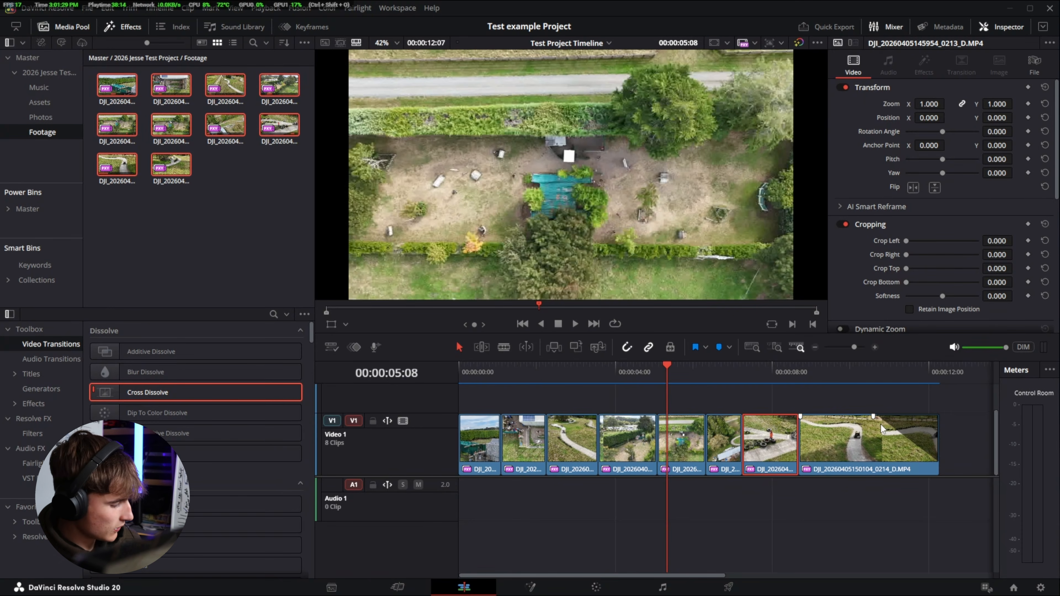
pyautogui.press('ctrl')
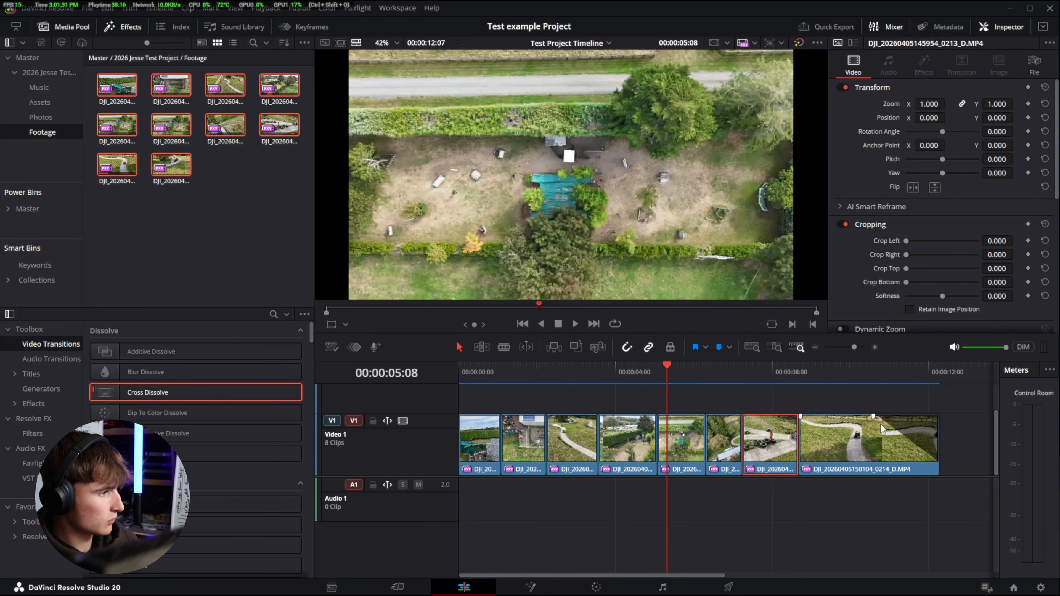
pyautogui.moveTo(892, 437); pyautogui.dragTo(910, 436)
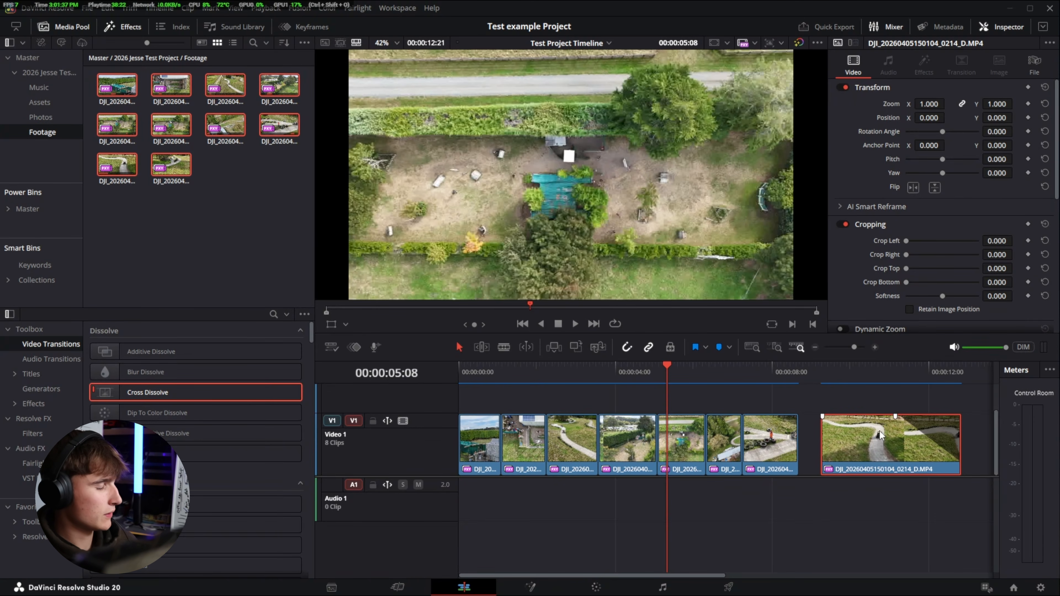
# Move the 0214 clip back against the 0213 clip to close the gap, and play the sequence from 00:00:05:08 into the 0213 clip.
pyautogui.moveTo(880, 435); pyautogui.dragTo(862, 437)
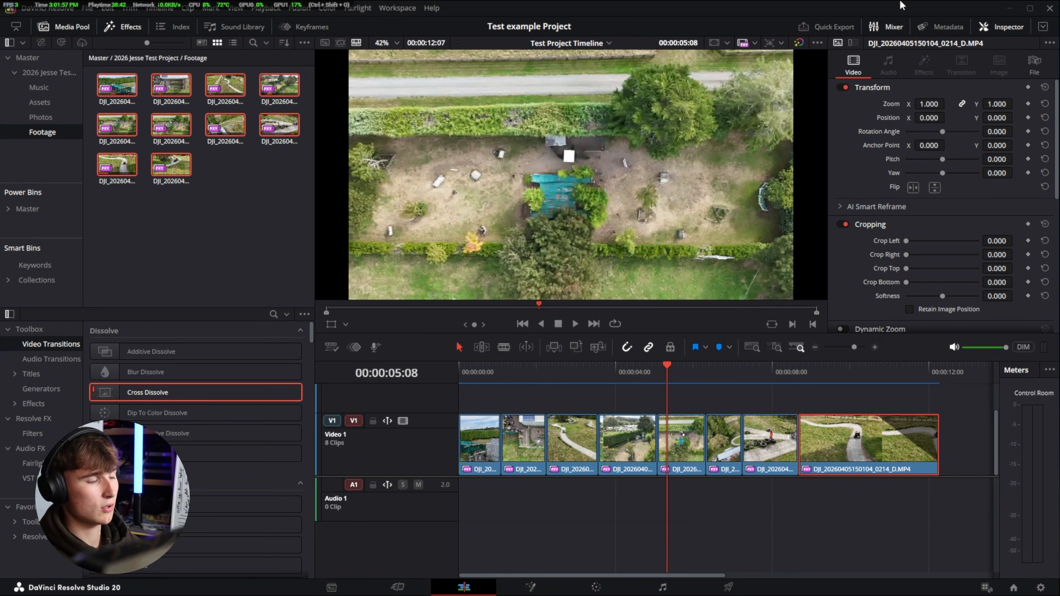
pyautogui.press('space')
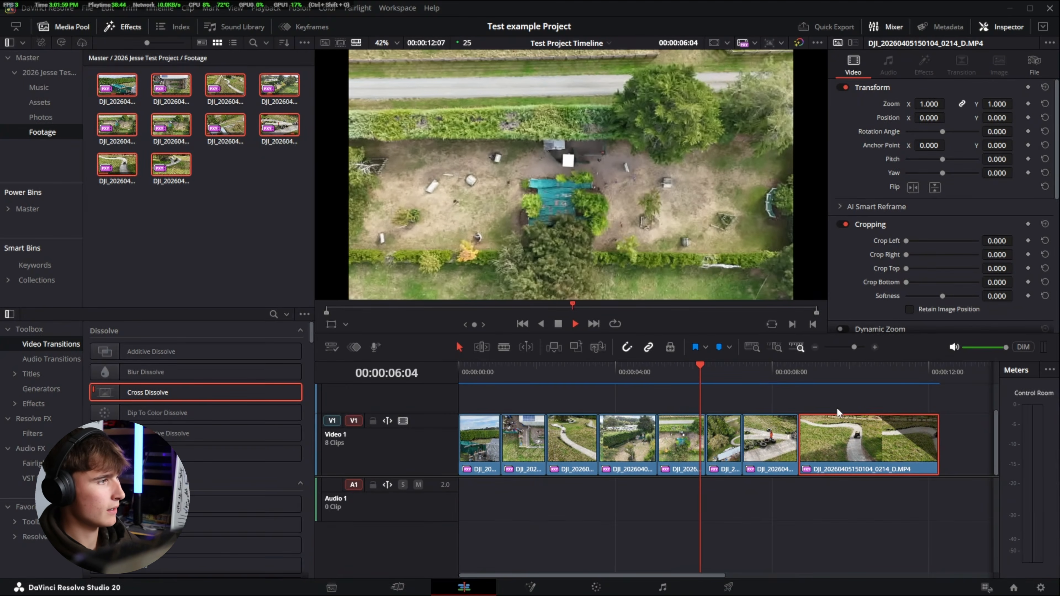
pyautogui.press('space')
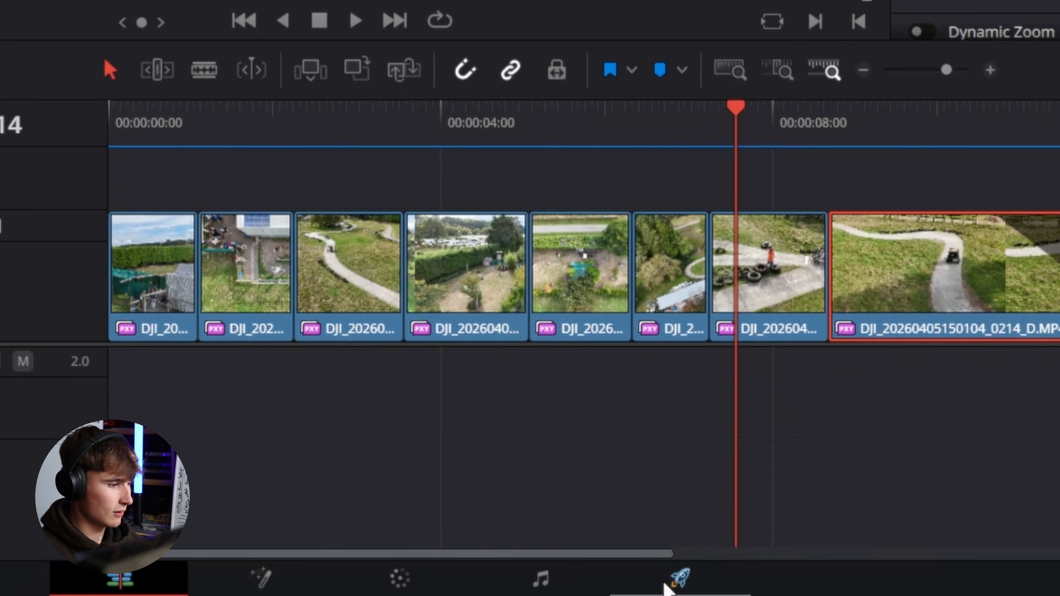
# Go to the Deliver page and name the render file Test Export.
pyautogui.click(684, 580)
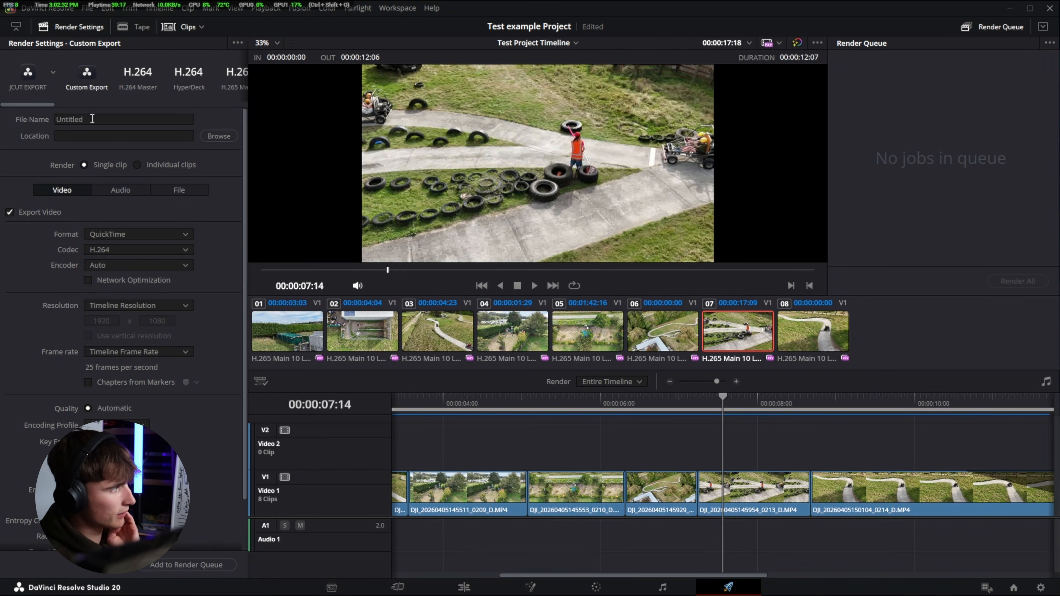
pyautogui.moveTo(94, 119); pyautogui.dragTo(40, 114)
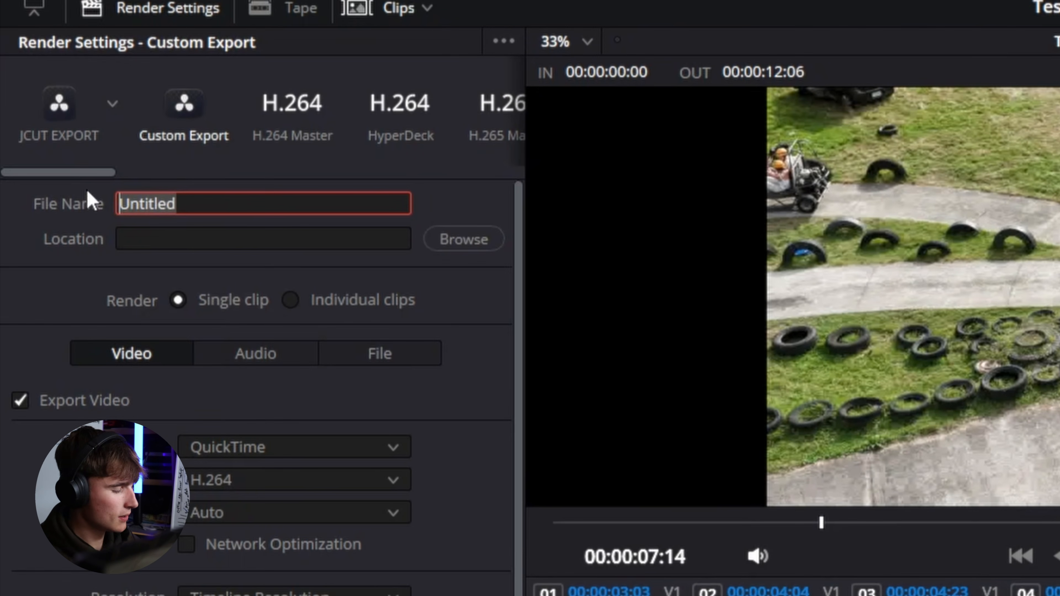
pyautogui.write('Test Export')
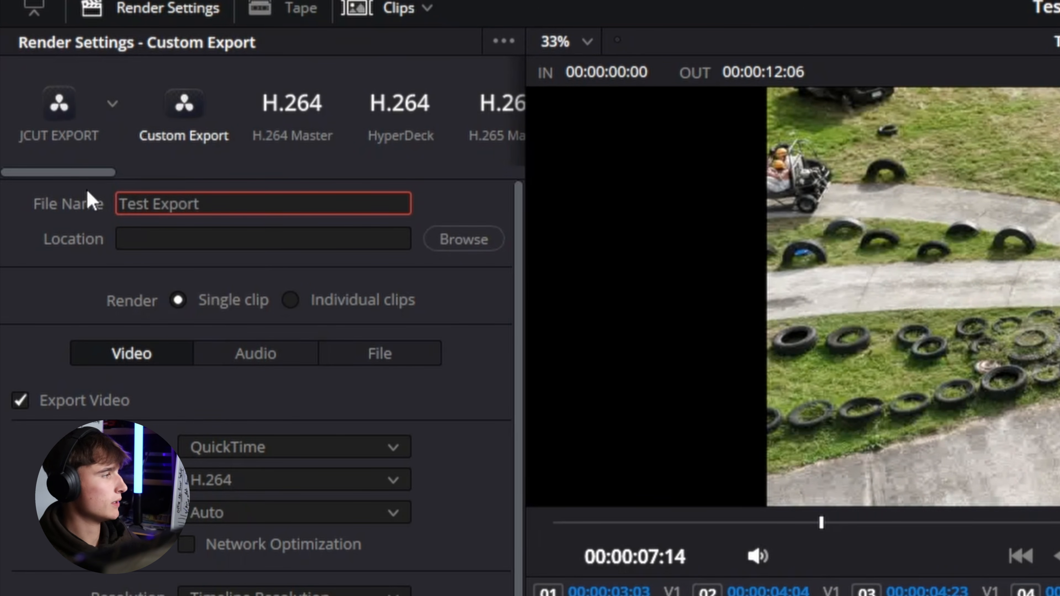
pyautogui.moveTo(199, 204); pyautogui.dragTo(223, 201)
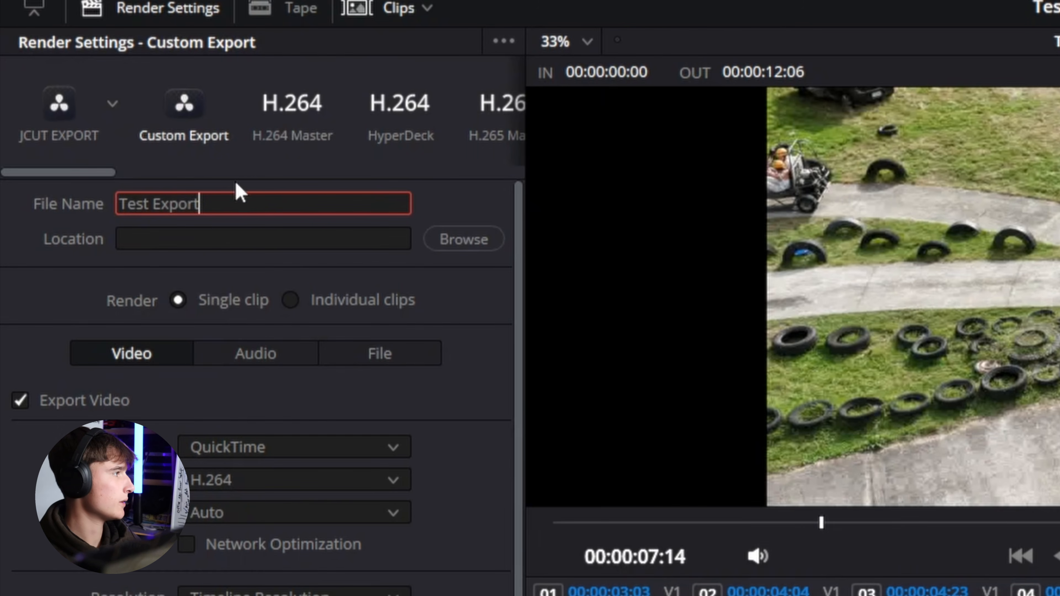
pyautogui.moveTo(209, 204); pyautogui.dragTo(17, 204)
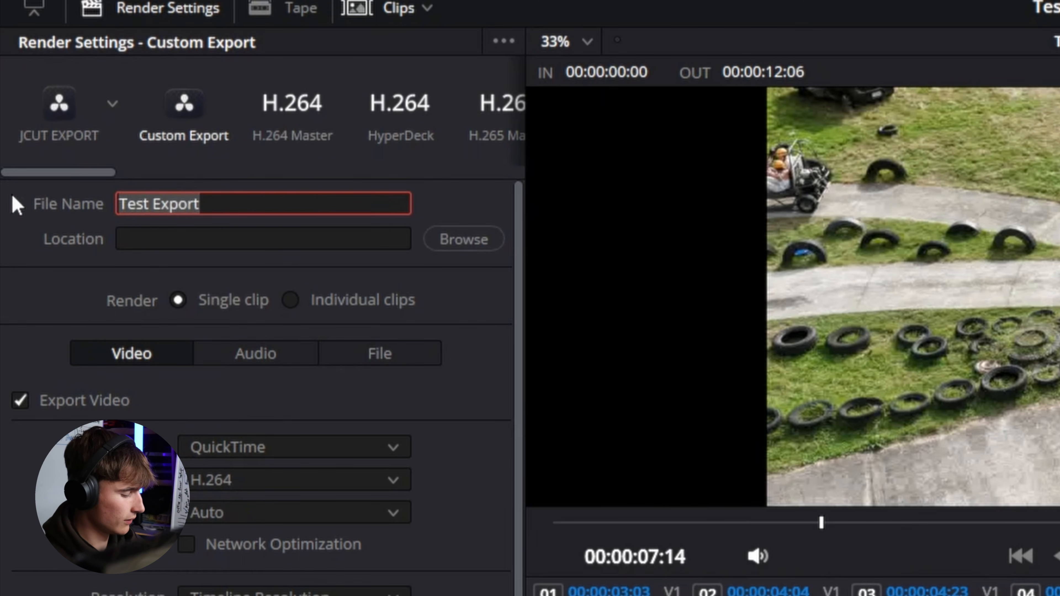
pyautogui.write('Test Export')
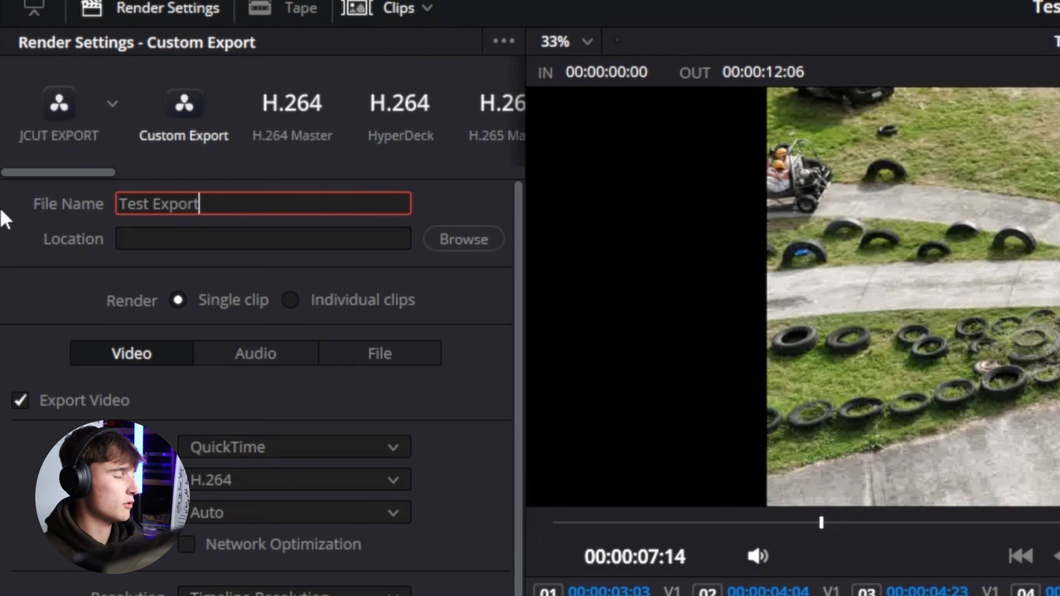
pyautogui.moveTo(206, 194); pyautogui.dragTo(107, 184)
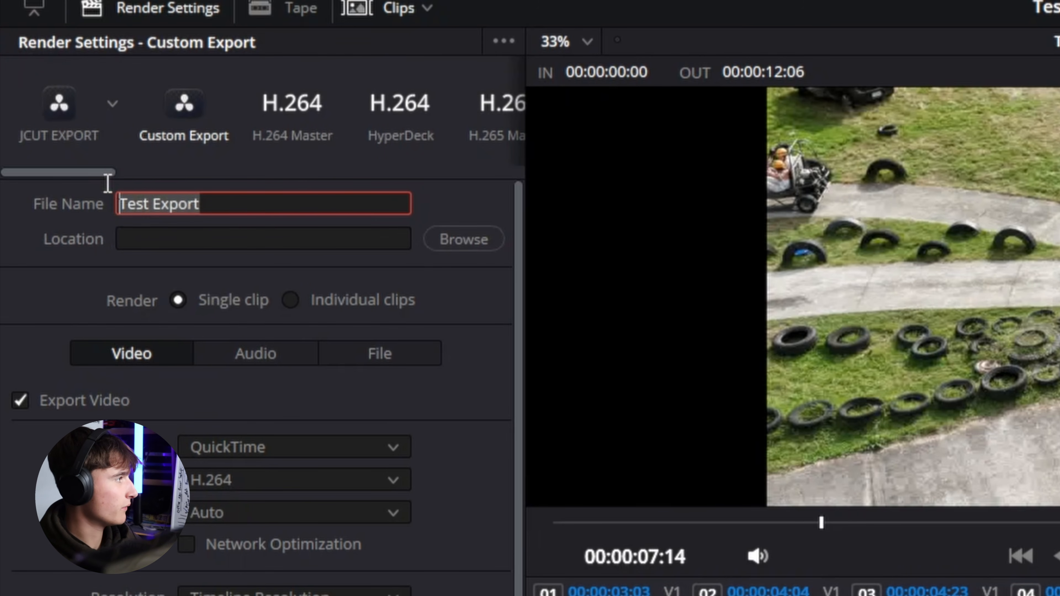
pyautogui.click(261, 199)
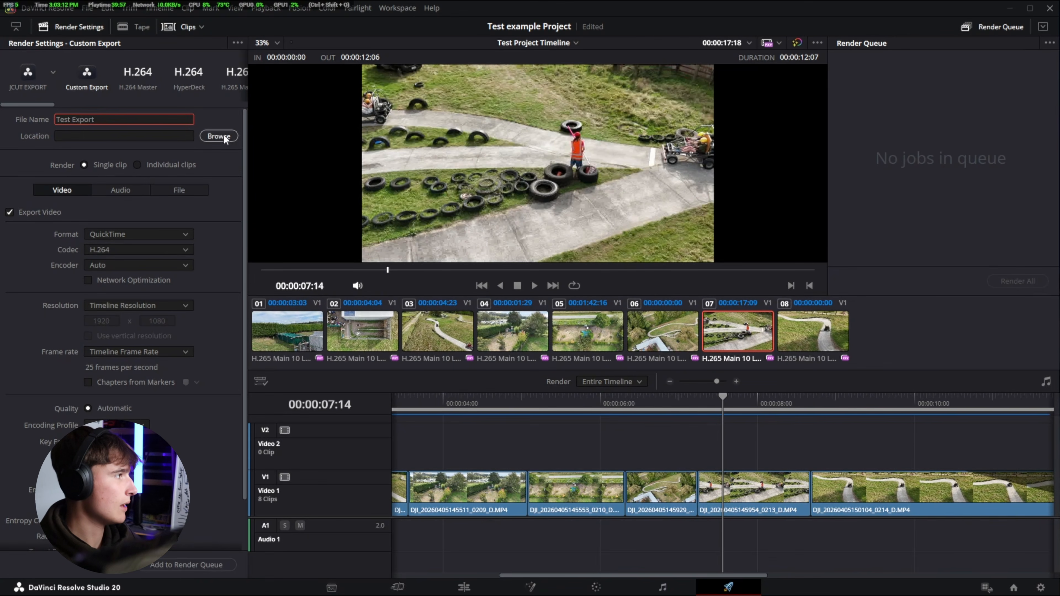
# Set the render location to the Downloads folder.
pyautogui.click(473, 241)
pyautogui.scroll(8, 57, 152)
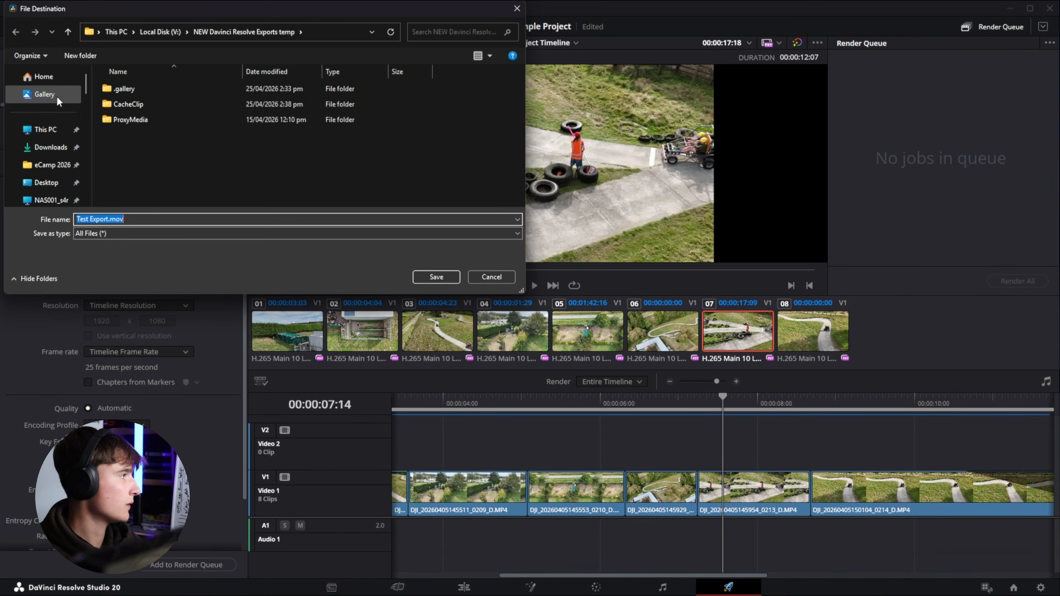
pyautogui.click(55, 151)
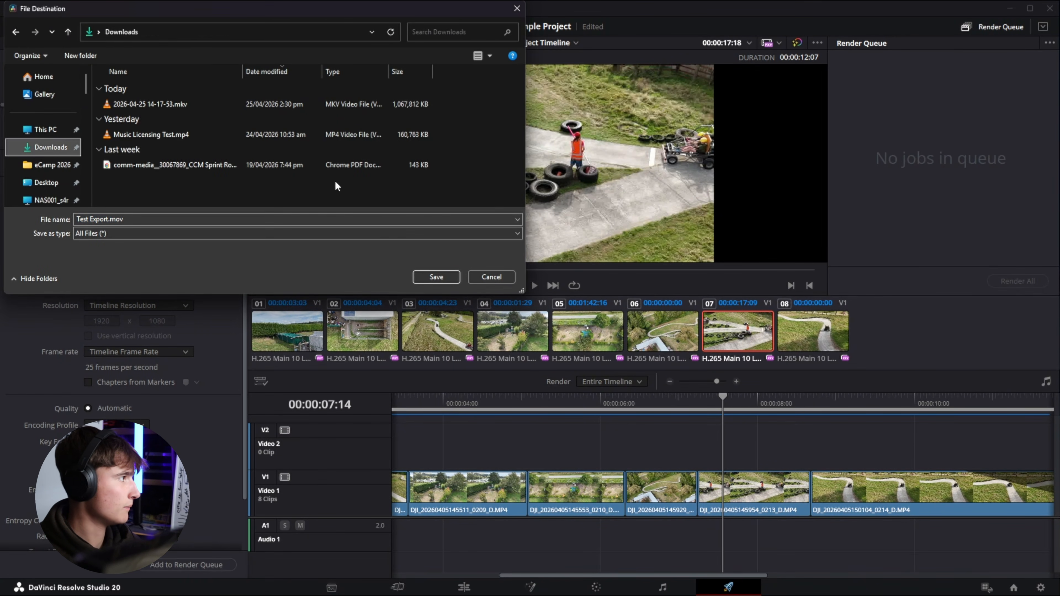
pyautogui.click(436, 277)
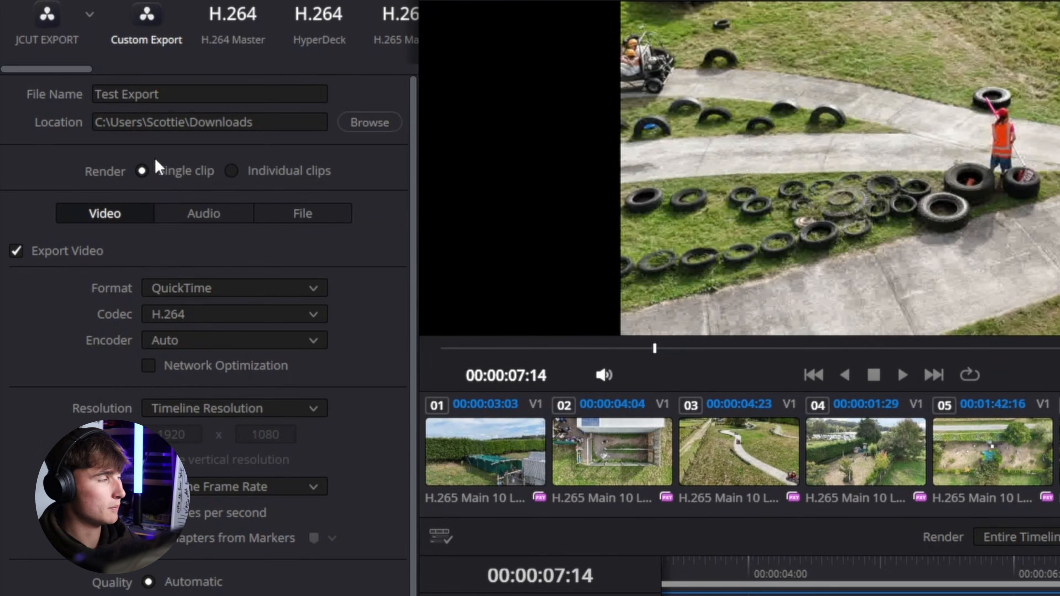
# Switch Export Video off and on again, look through the audio export settings and return to the video settings.
pyautogui.click(19, 255)
pyautogui.click(17, 253)
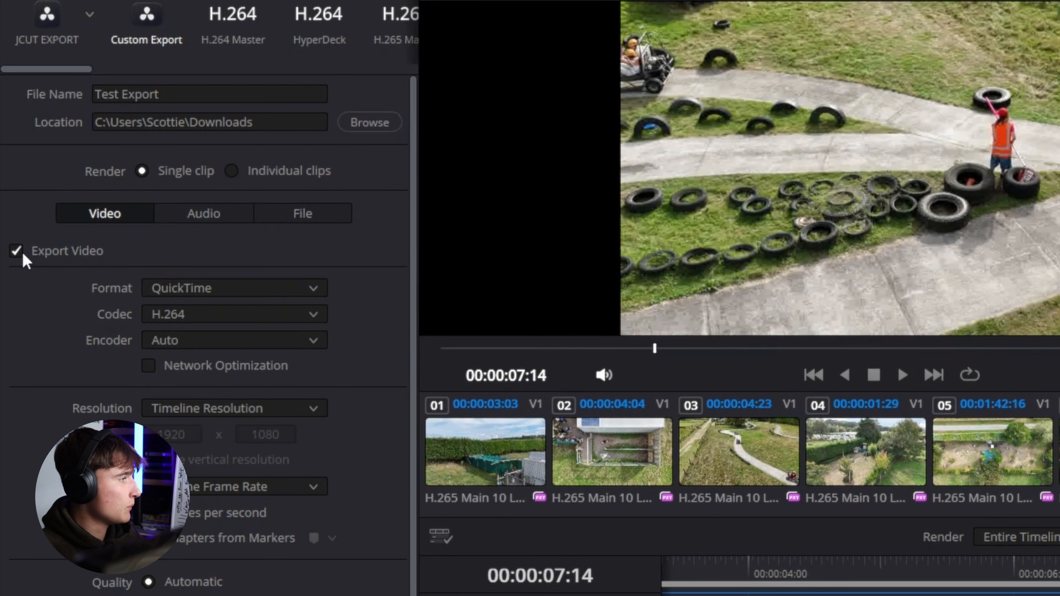
pyautogui.click(204, 218)
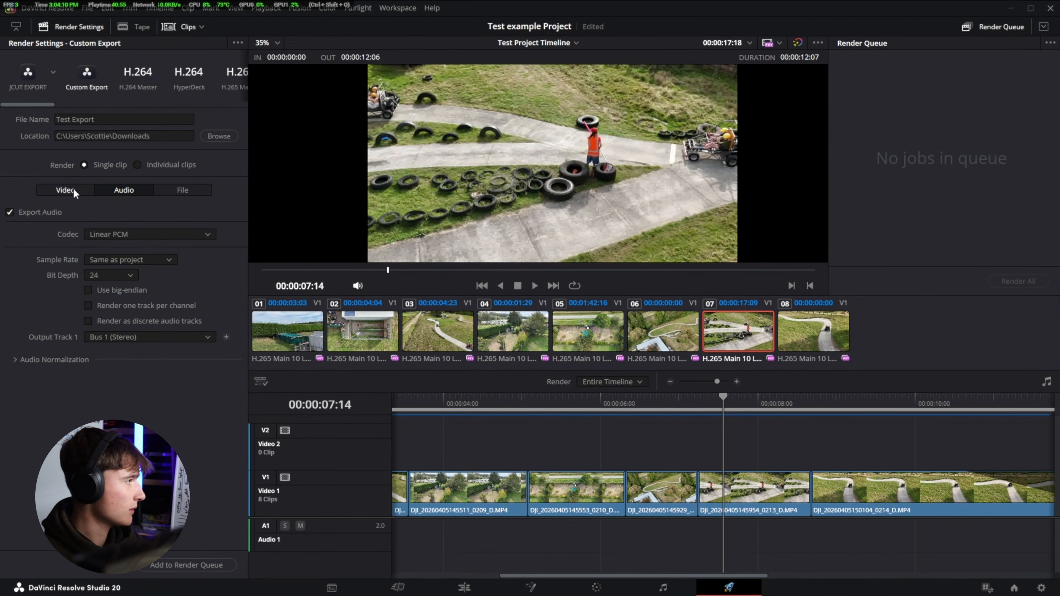
pyautogui.click(74, 191)
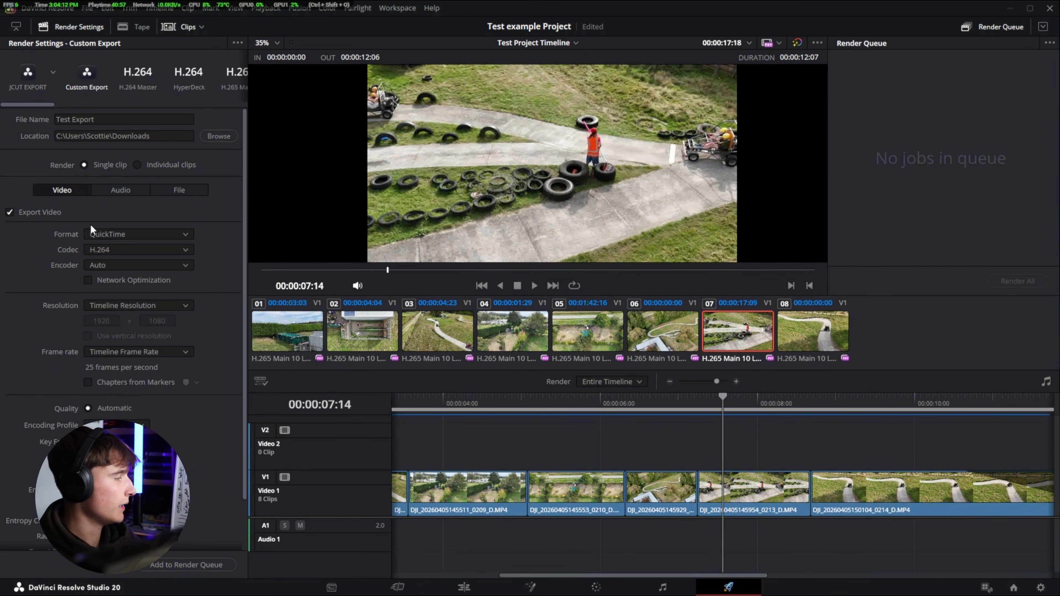
# Set the export format to MP4.
pyautogui.click(112, 235)
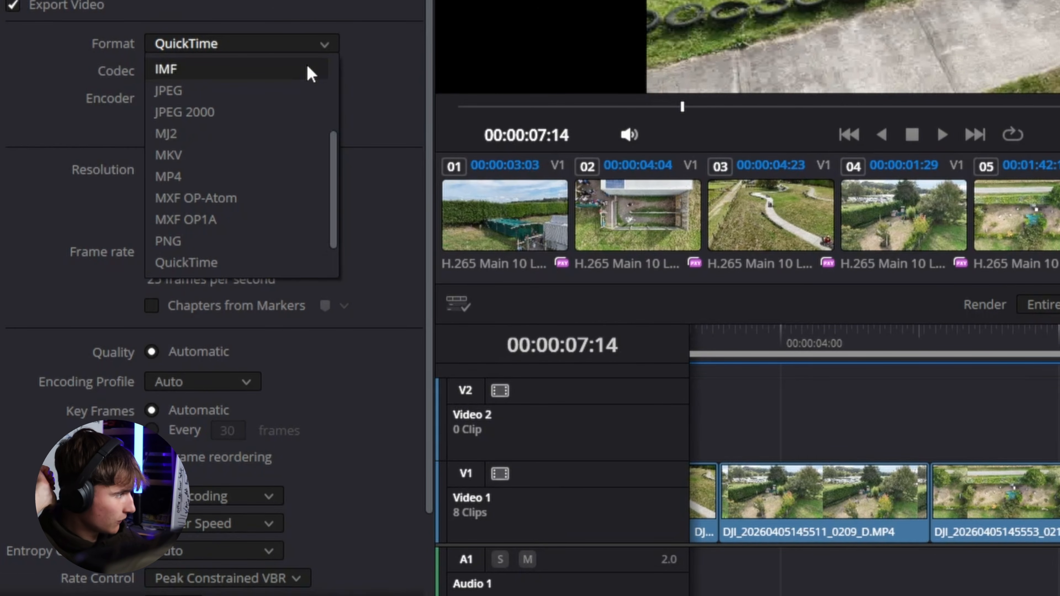
pyautogui.scroll(2, 220, 147)
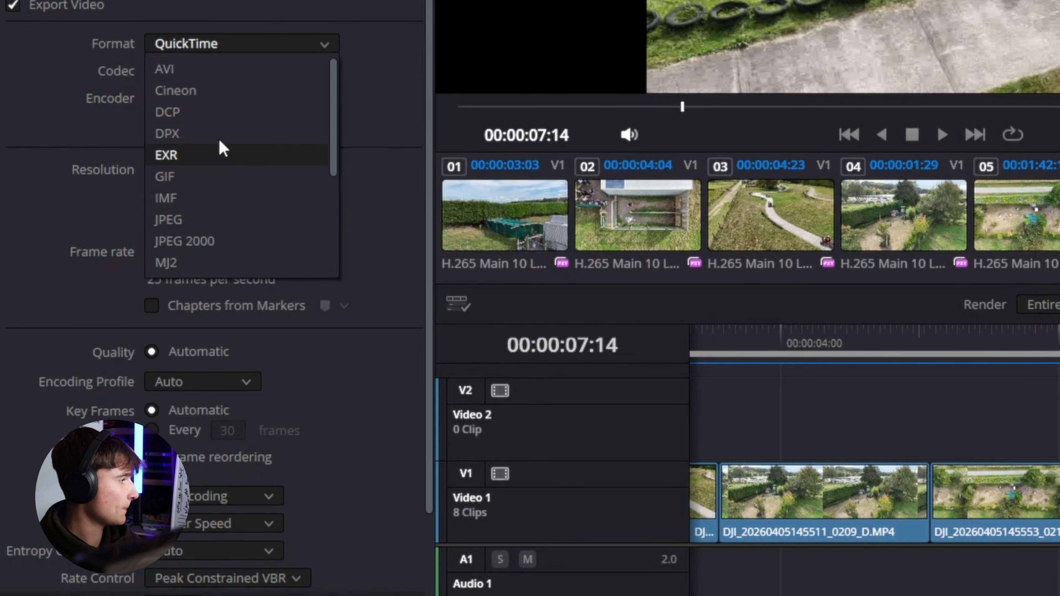
pyautogui.scroll(-3, 202, 199)
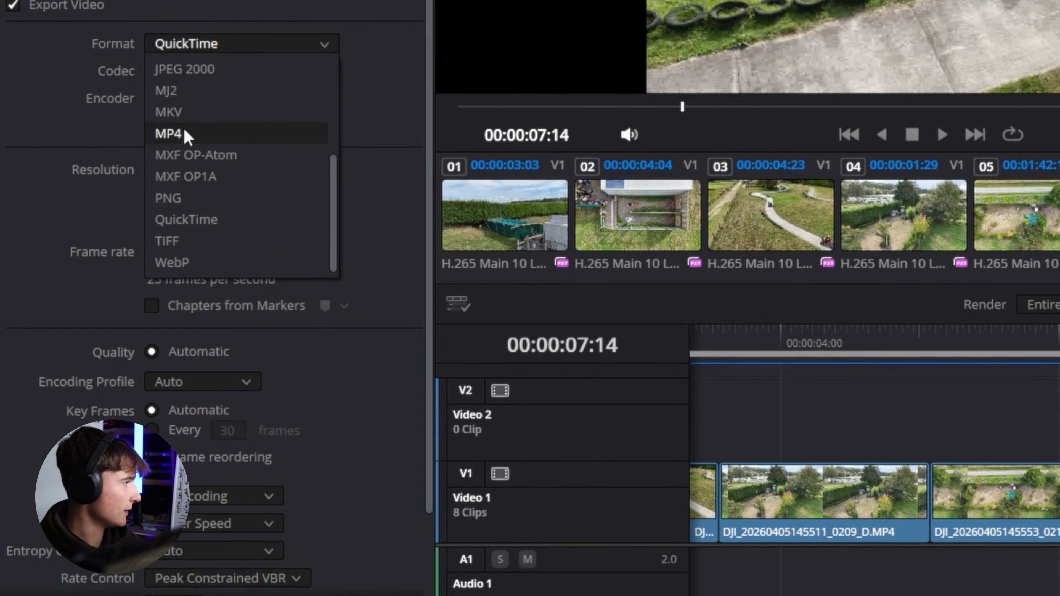
pyautogui.click(192, 129)
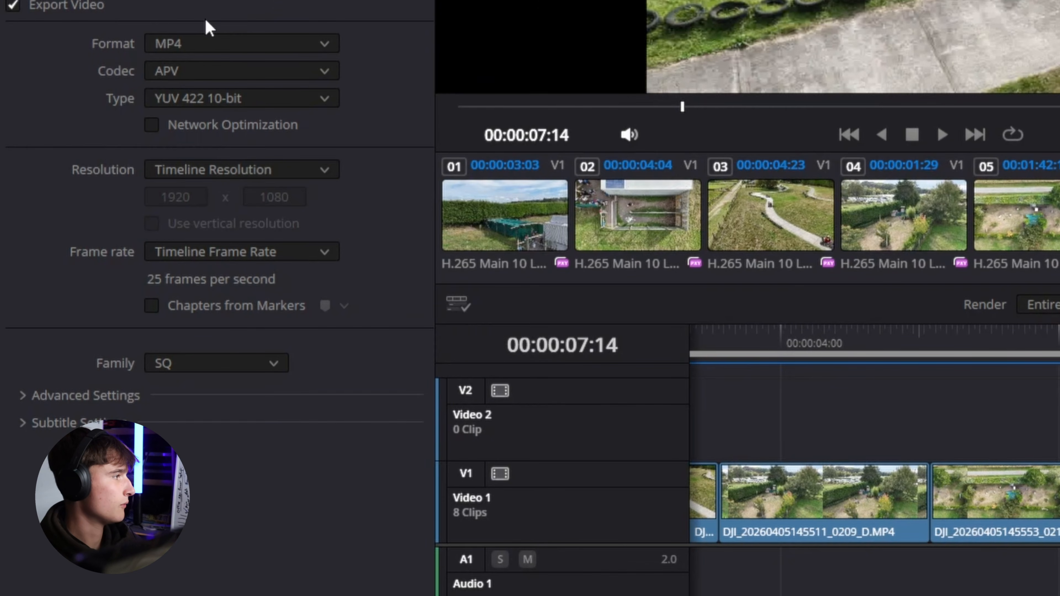
pyautogui.click(210, 43)
pyautogui.click(180, 142)
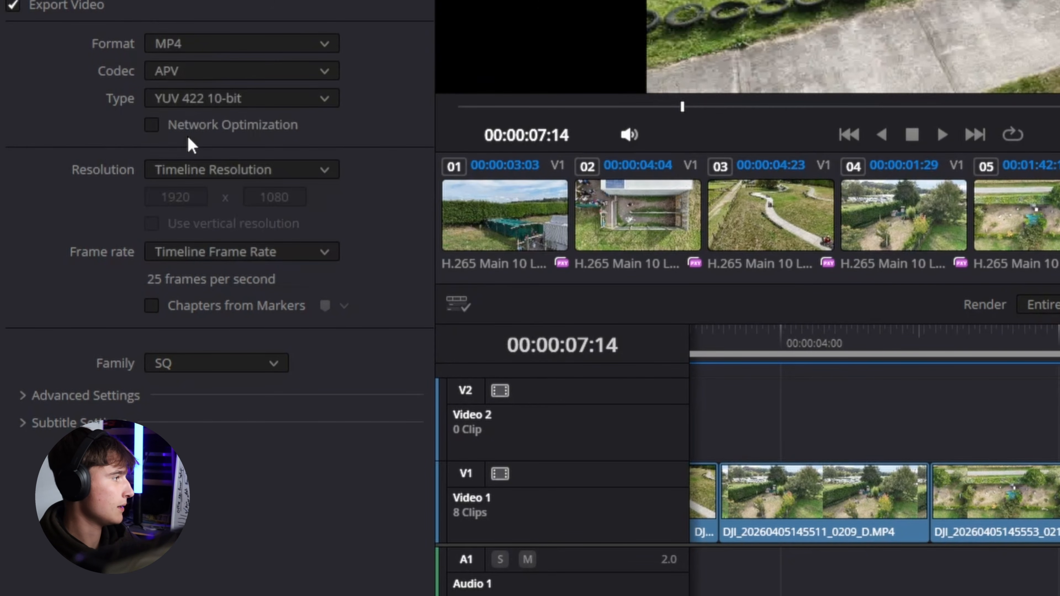
# Set the export codec to H.264 and keep the encoder on Auto.
pyautogui.click(185, 73)
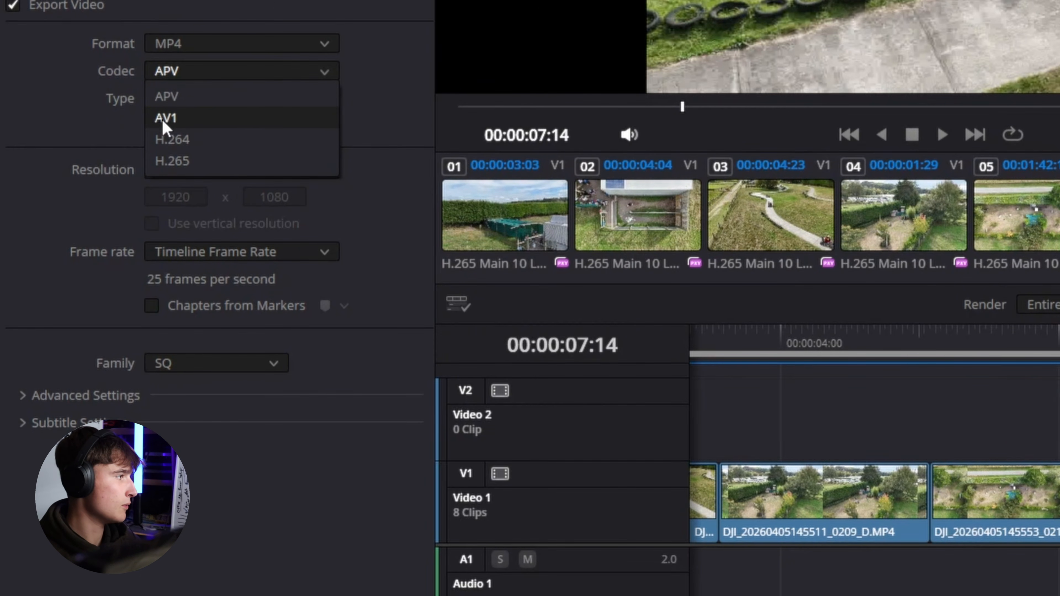
pyautogui.click(190, 41)
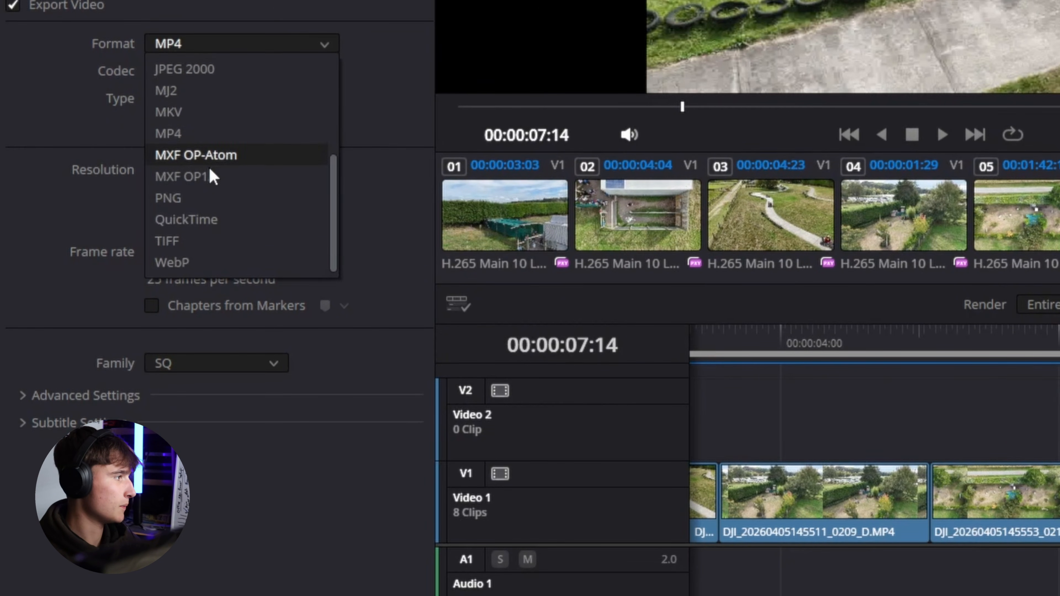
pyautogui.click(126, 98)
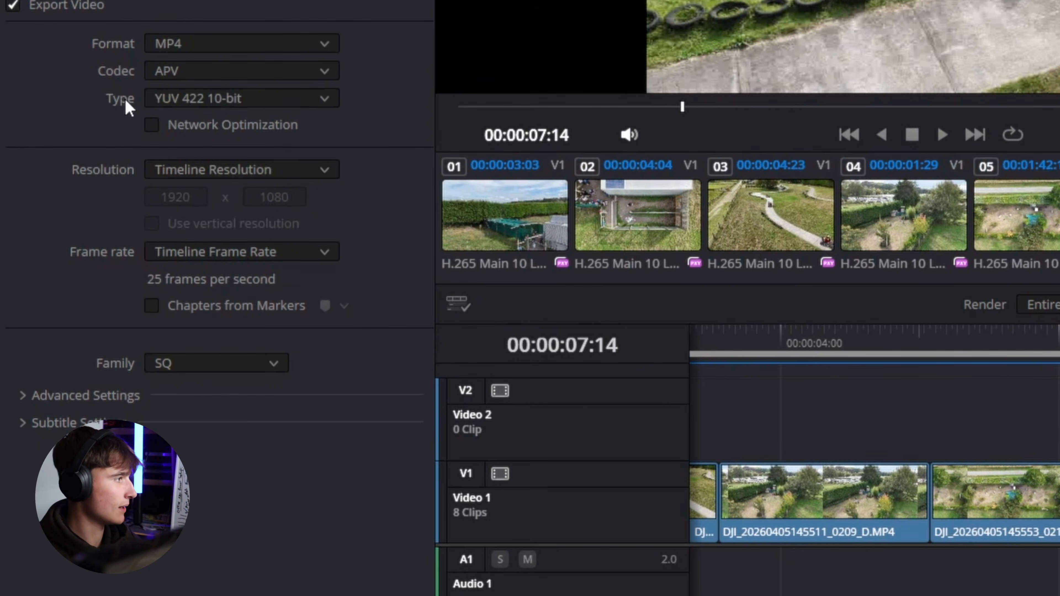
pyautogui.click(176, 69)
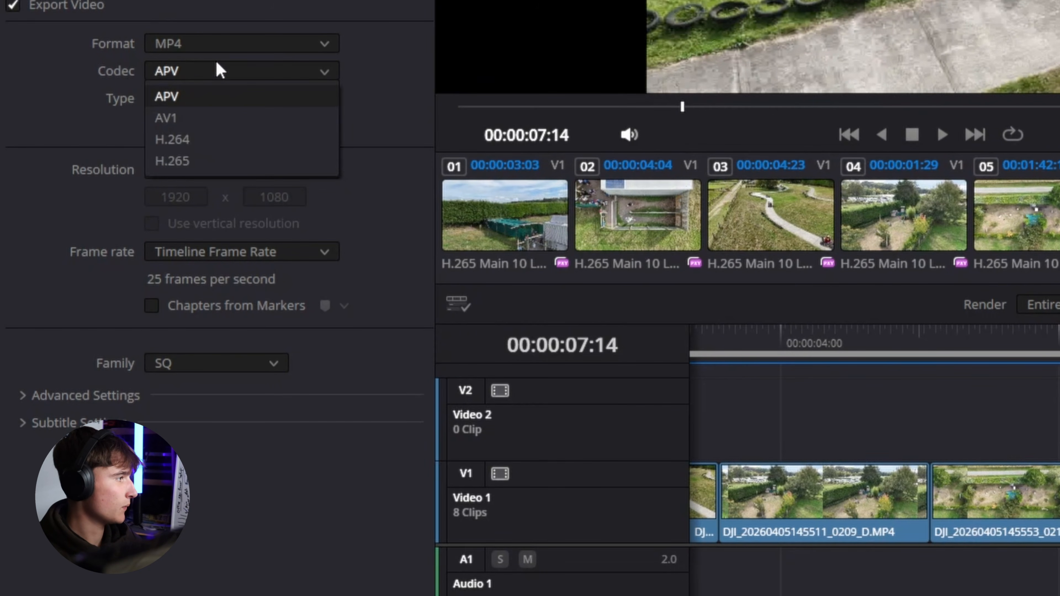
pyautogui.click(201, 138)
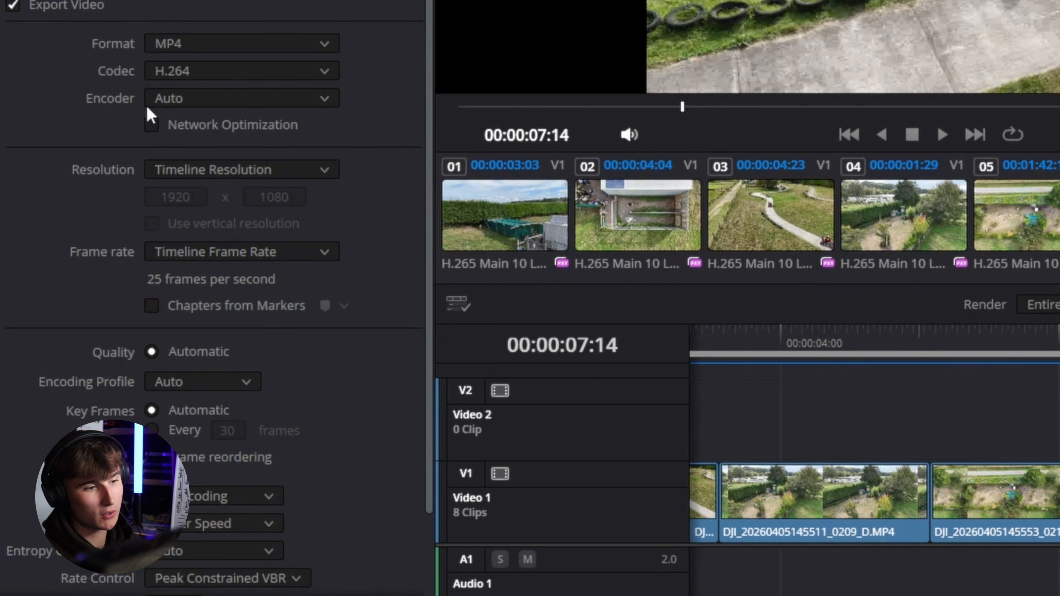
pyautogui.click(171, 101)
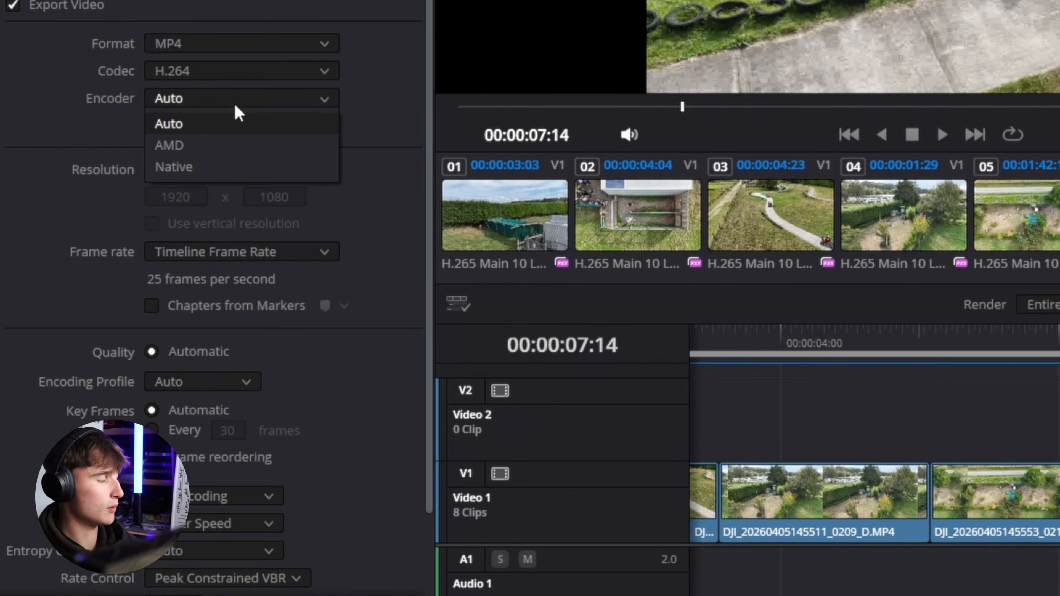
pyautogui.click(179, 123)
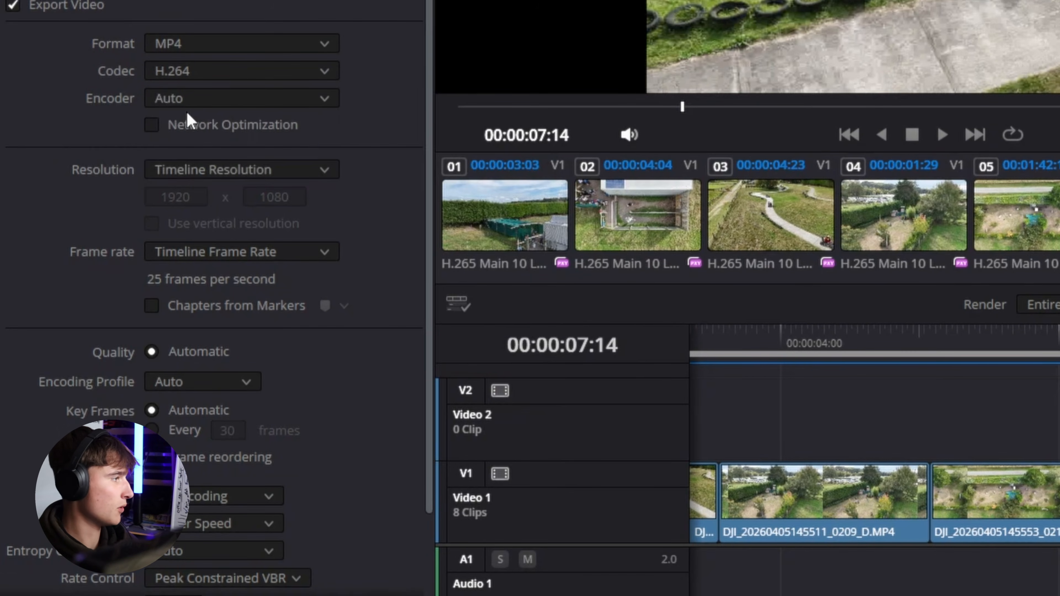
# Look through the available export resolutions and keep Timeline Resolution.
pyautogui.scroll(-3, 186, 110)
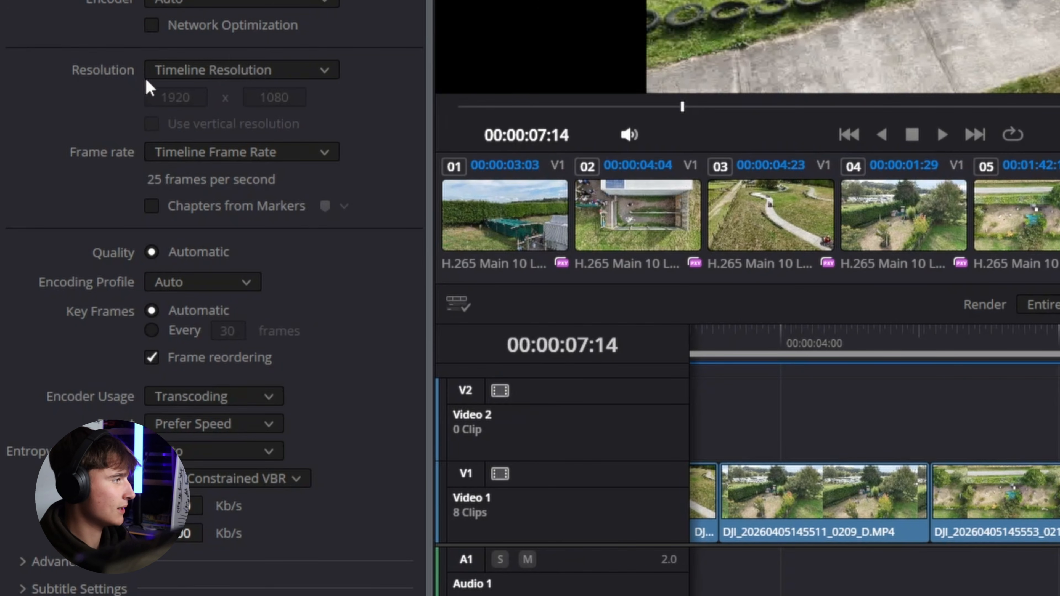
pyautogui.click(208, 72)
pyautogui.scroll(-2, 217, 181)
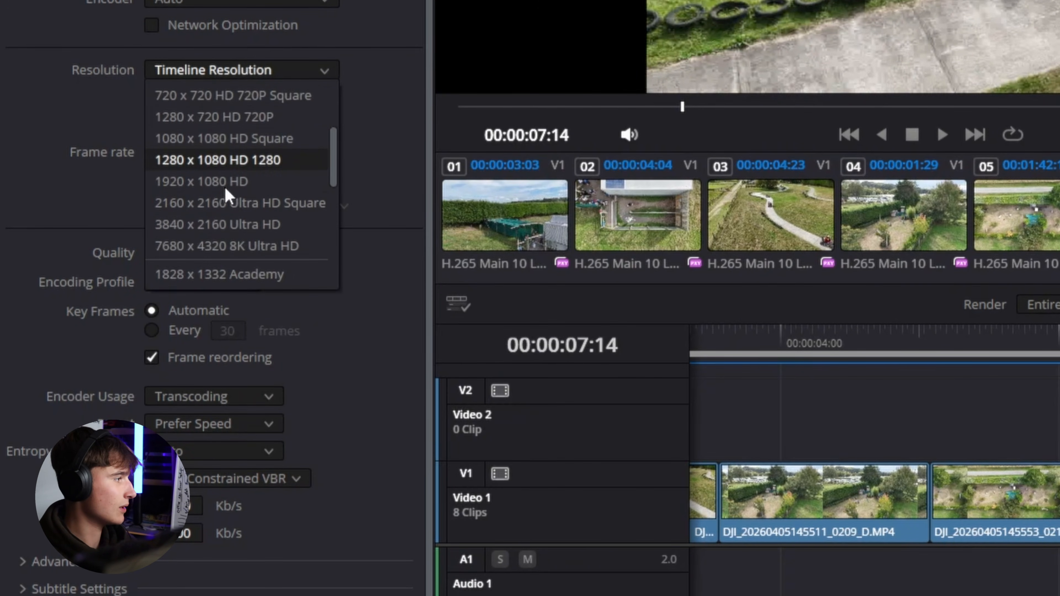
pyautogui.click(84, 107)
pyautogui.click(216, 71)
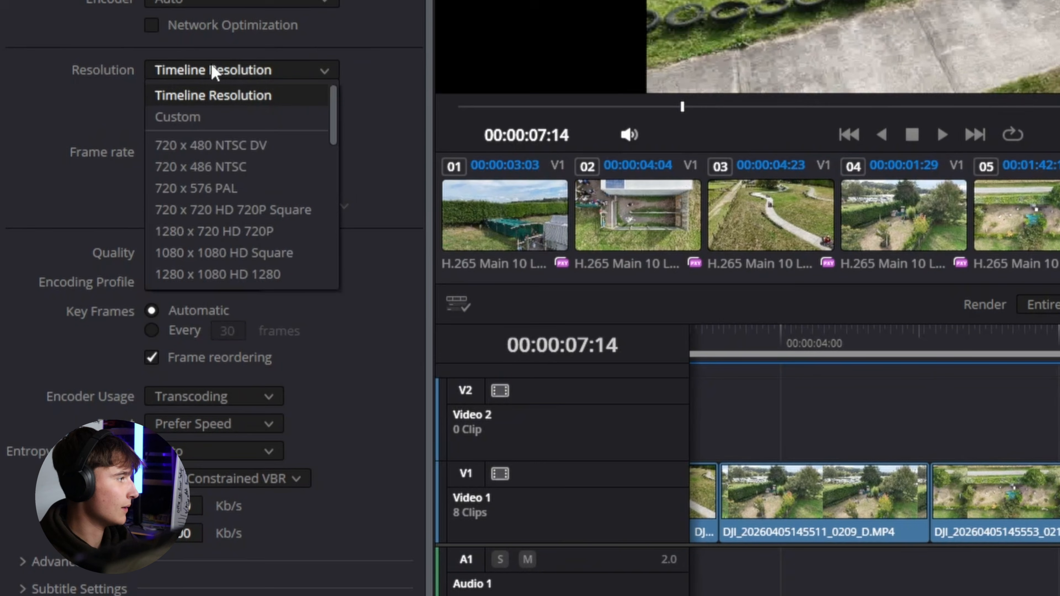
pyautogui.click(39, 120)
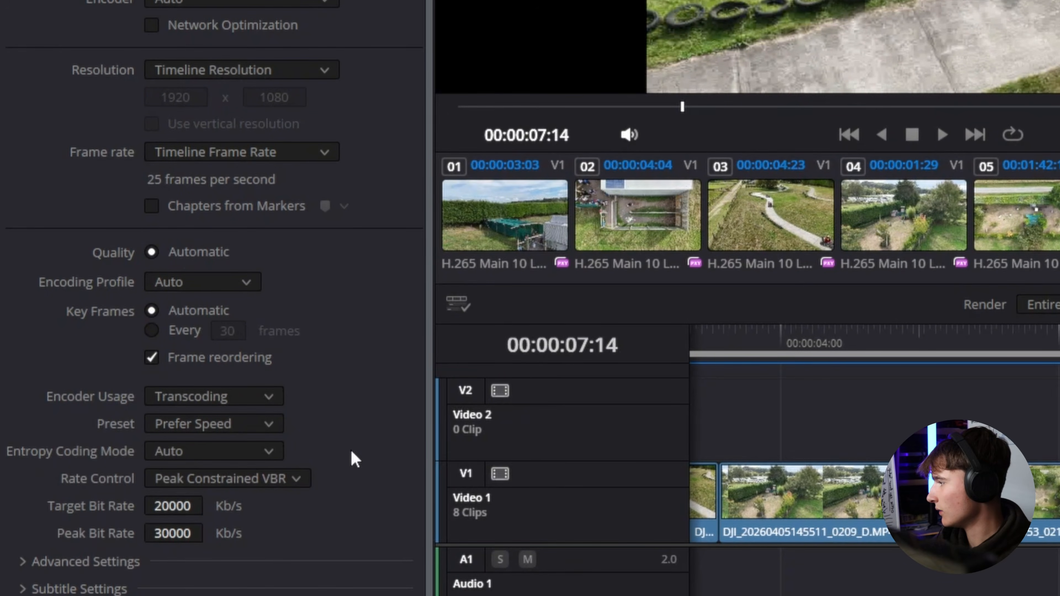
# Set the encoder to Native and choose the Balanced preset.
pyautogui.click(199, 400)
pyautogui.click(324, 386)
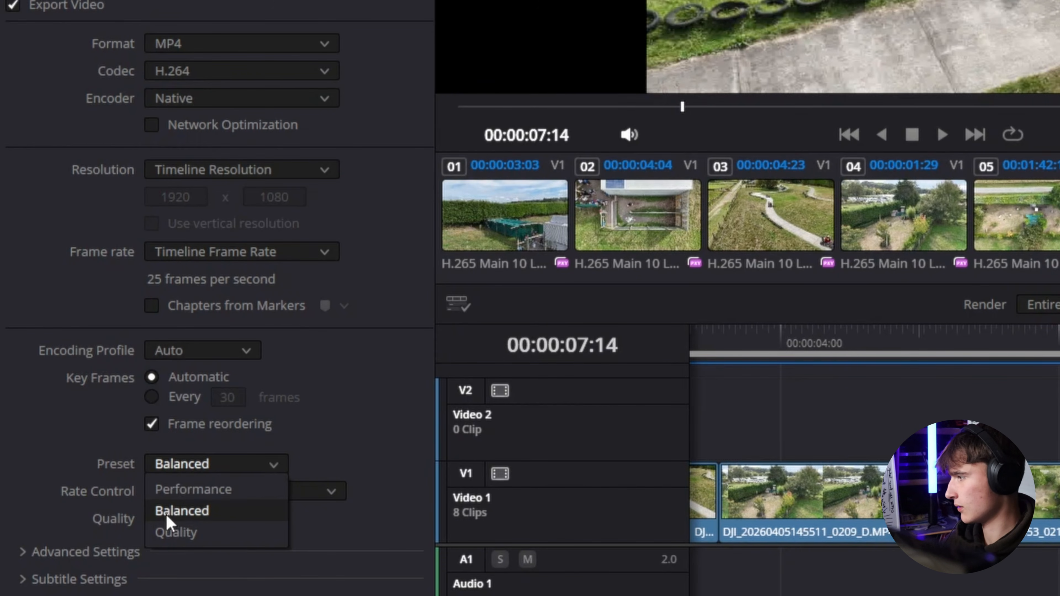
pyautogui.click(208, 509)
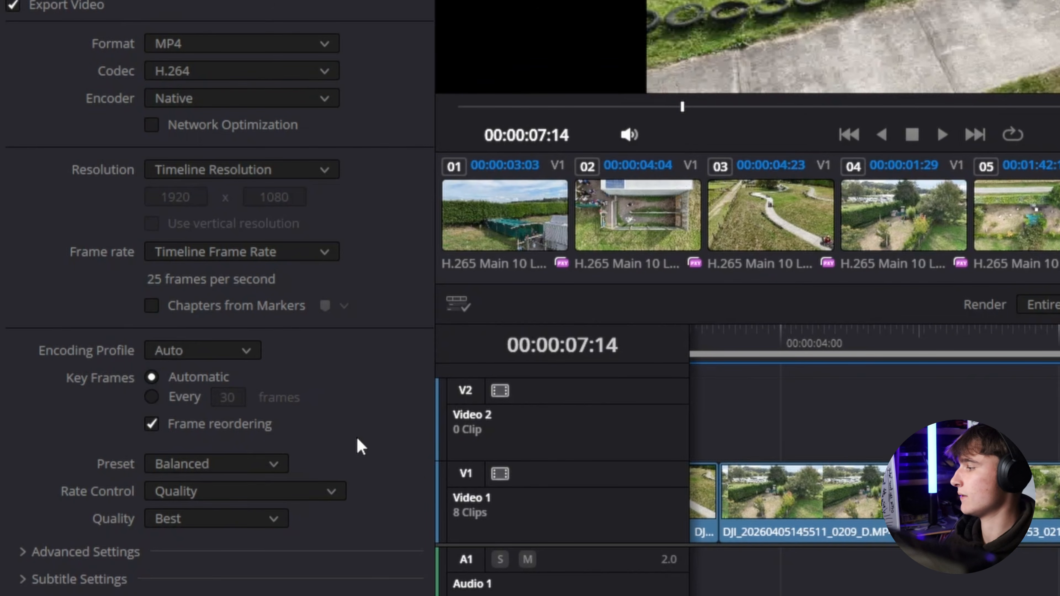
# Switch the export's rate control to Constant Bitrate and set the bit rate to 50000 Kb/s.
pyautogui.click(190, 493)
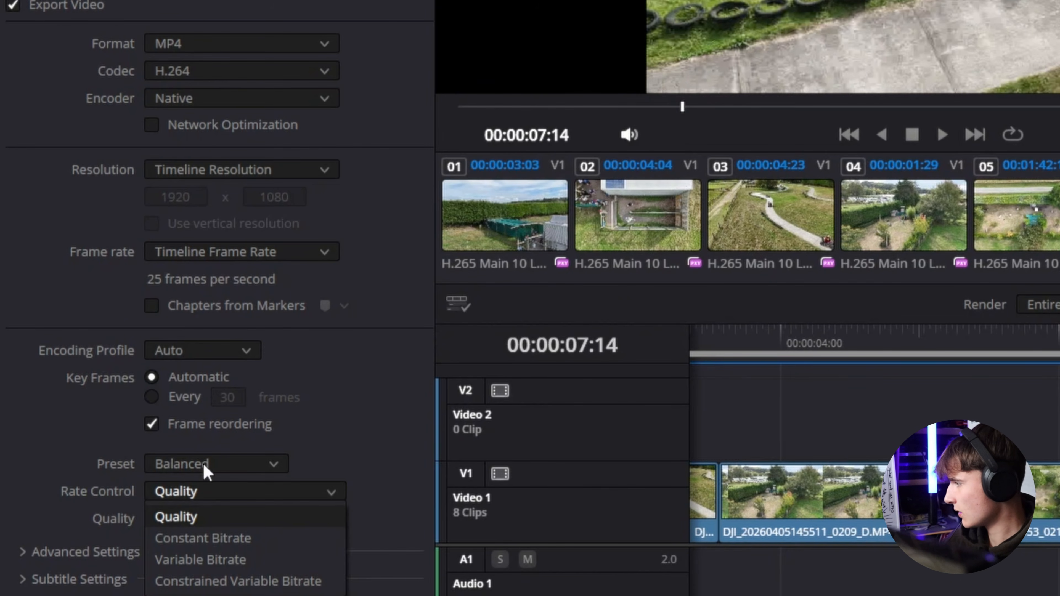
pyautogui.click(200, 540)
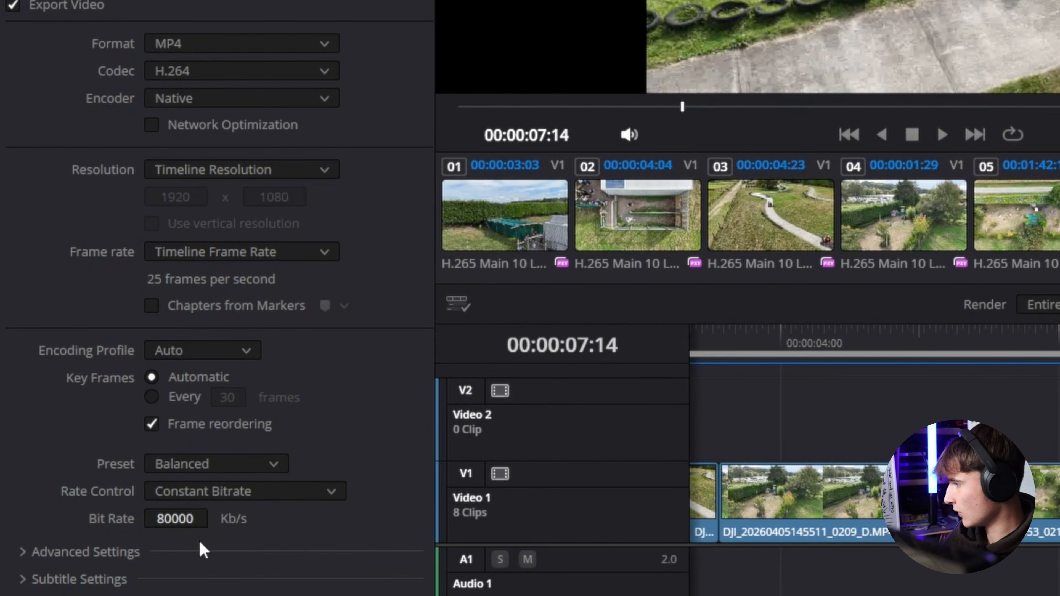
pyautogui.doubleClick(188, 519)
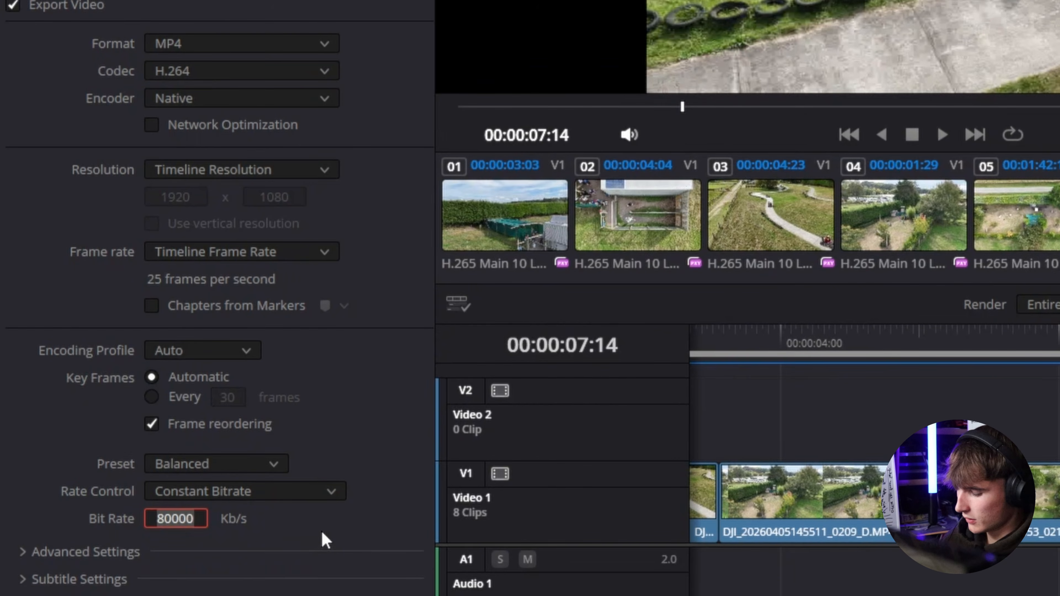
pyautogui.write('5000')
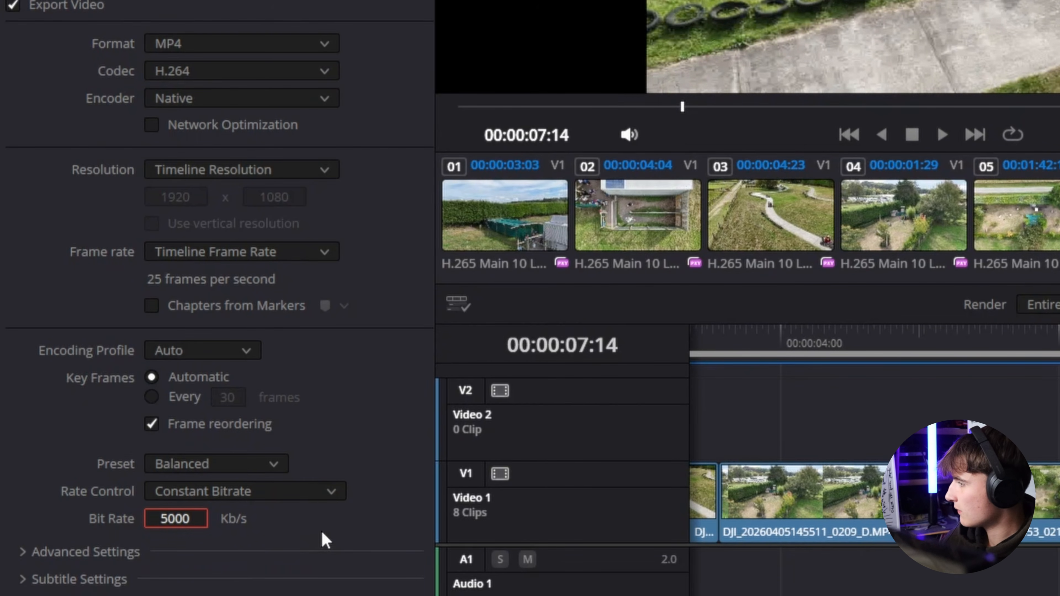
pyautogui.doubleClick(197, 520)
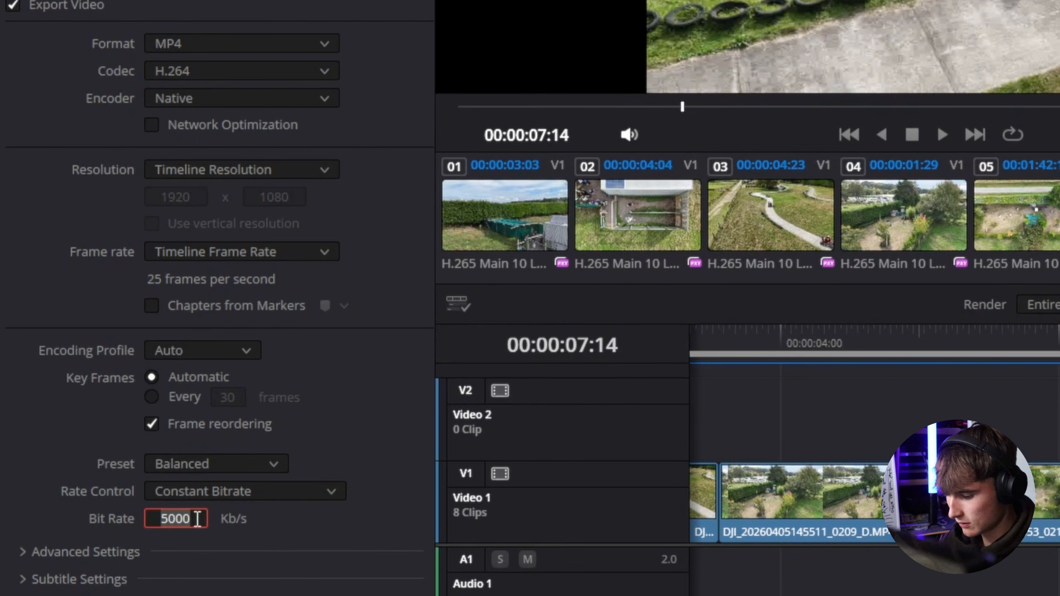
pyautogui.write('50000')
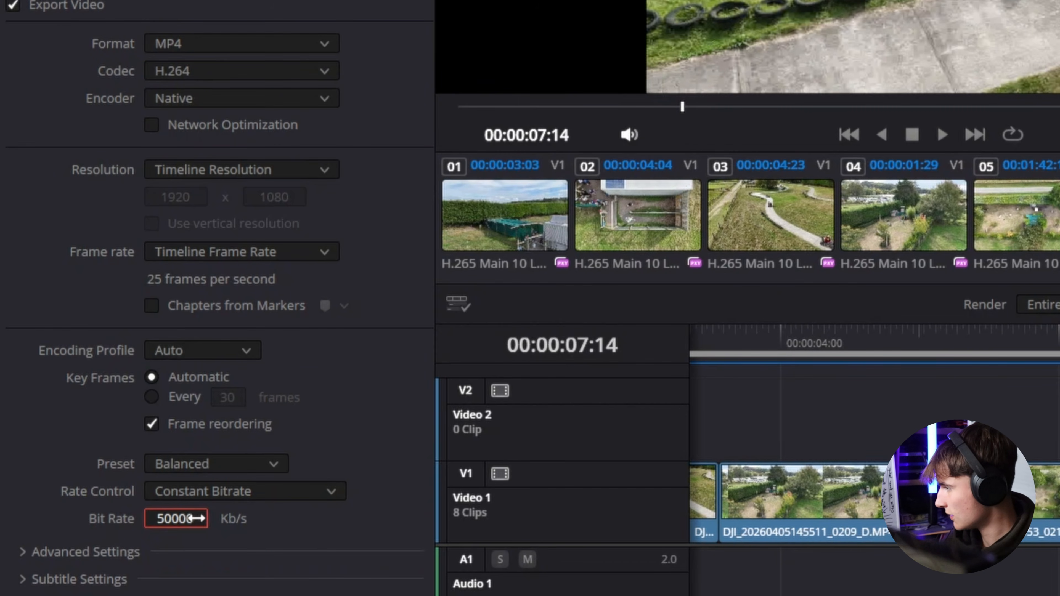
pyautogui.click(305, 527)
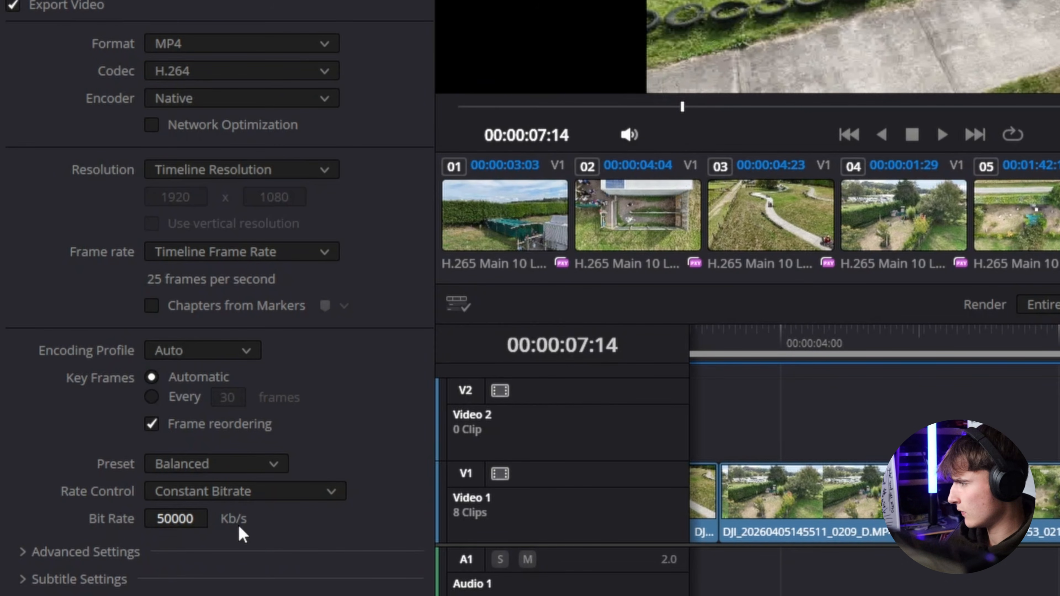
# Try lower constant bit rates for the export, entering 1000, 10000 and 5000 Kb/s.
pyautogui.doubleClick(186, 518)
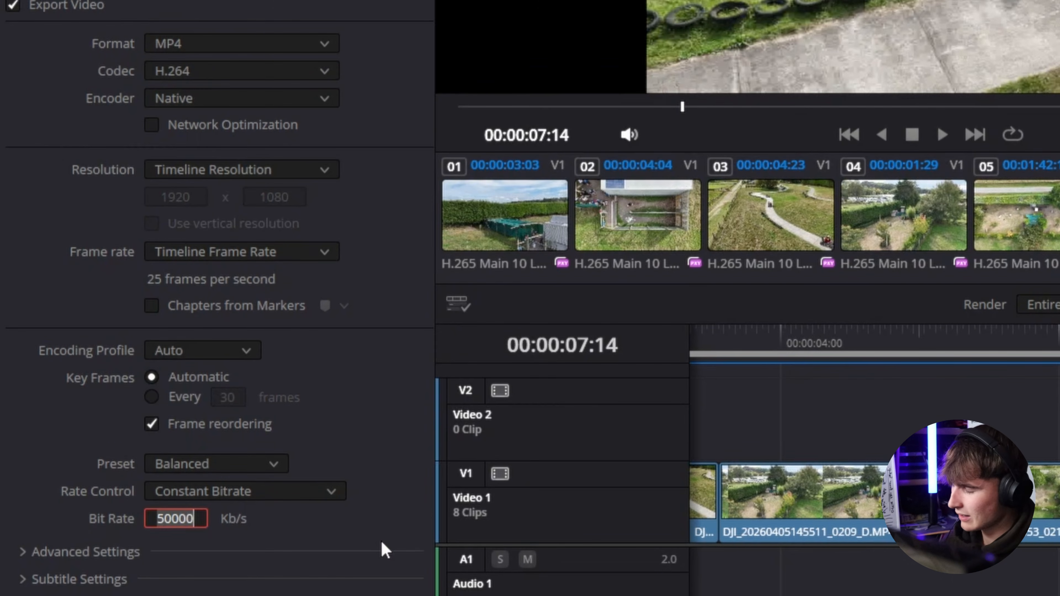
pyautogui.write('1000')
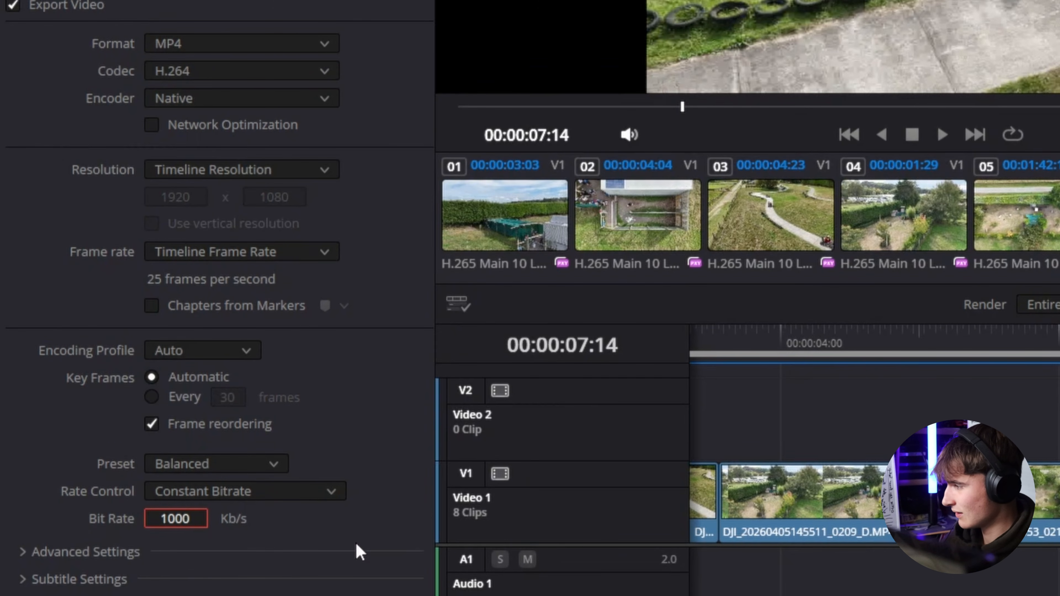
pyautogui.doubleClick(177, 519)
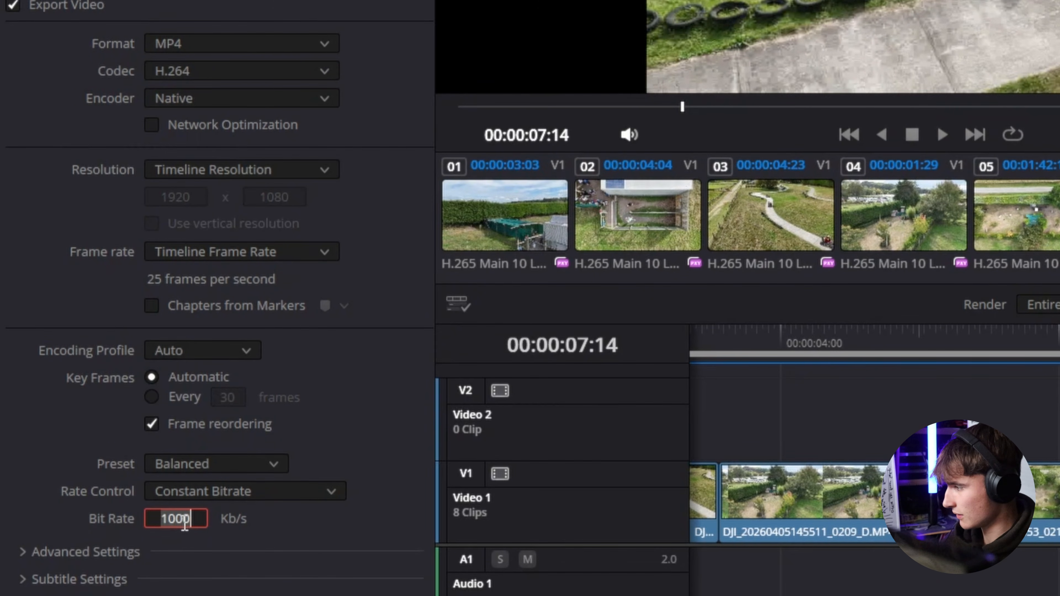
pyautogui.write('10000')
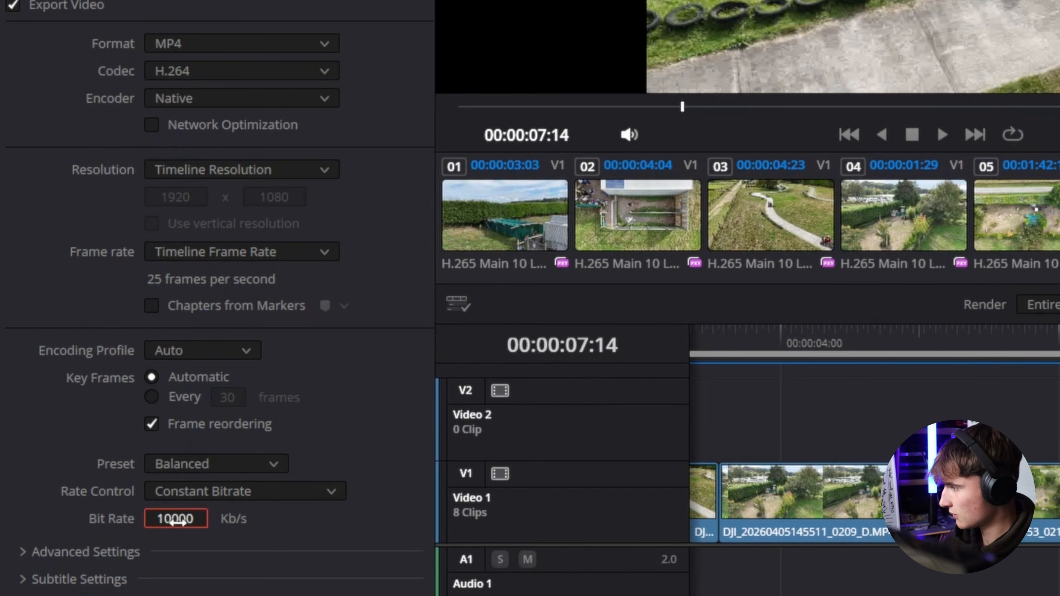
pyautogui.doubleClick(177, 520)
pyautogui.write('5000')
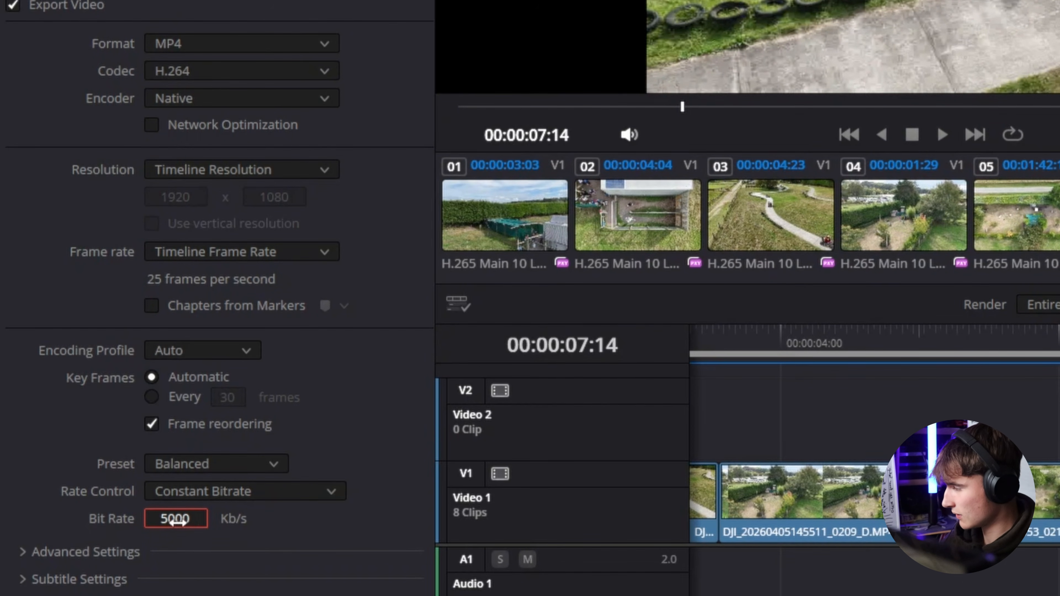
pyautogui.doubleClick(179, 523)
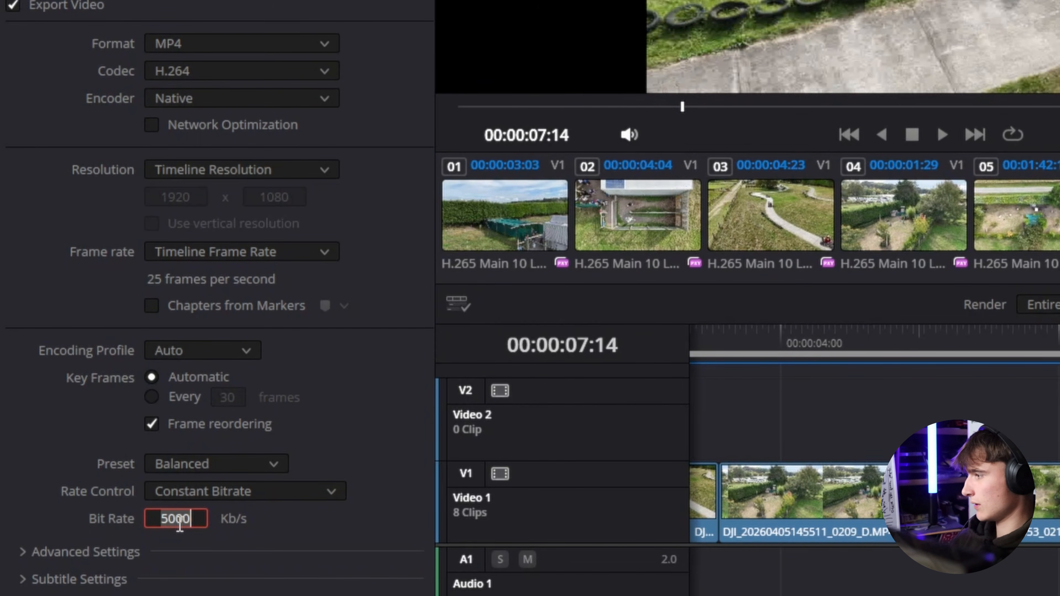
pyautogui.click(261, 523)
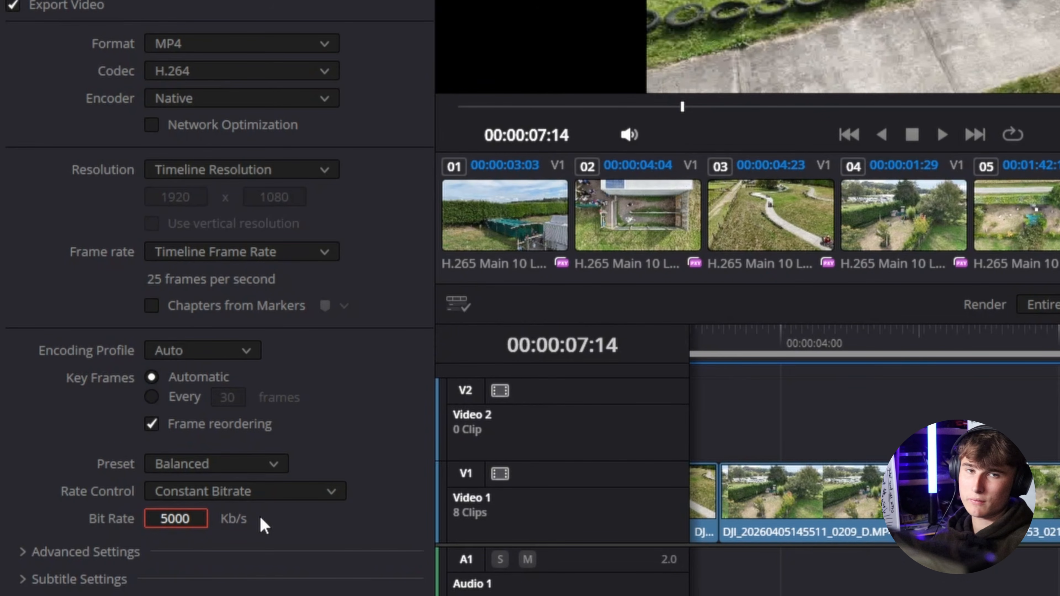
pyautogui.doubleClick(176, 519)
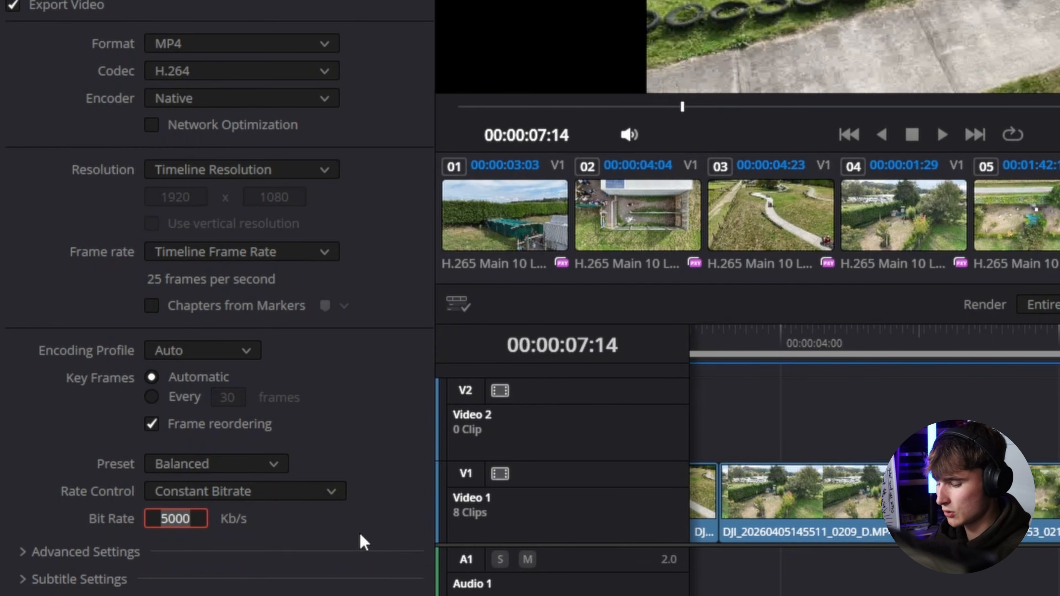
pyautogui.click(365, 430)
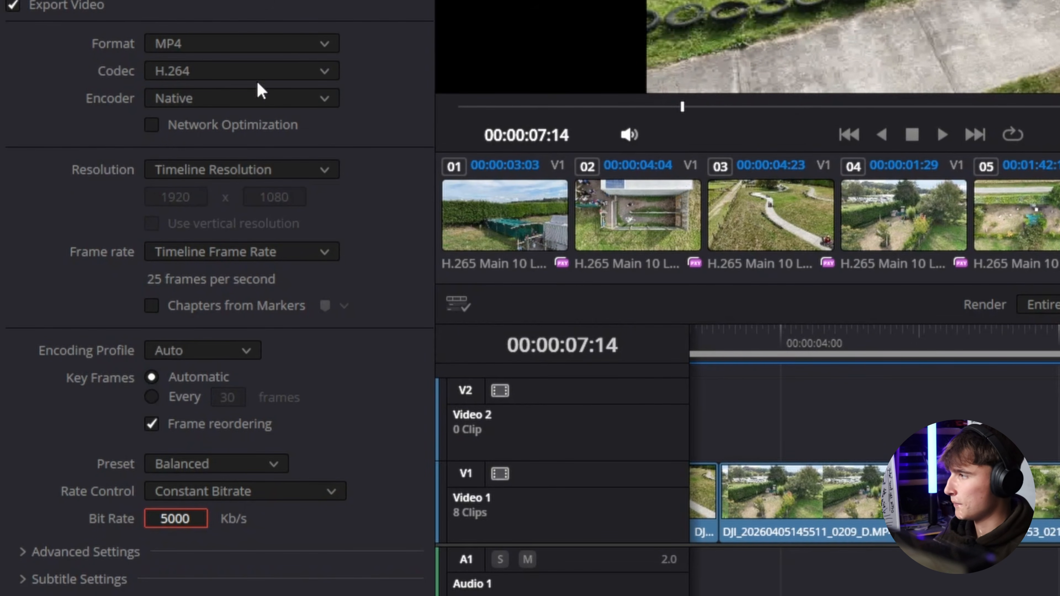
# Set the export bit rate to 80000 Kb/s.
pyautogui.click(176, 519)
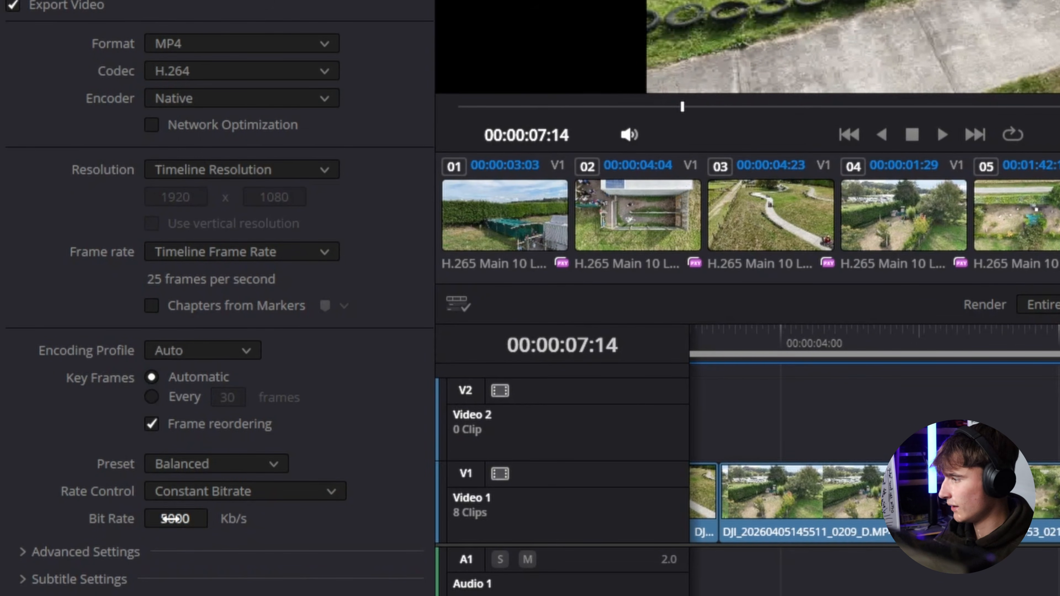
pyautogui.write('8')
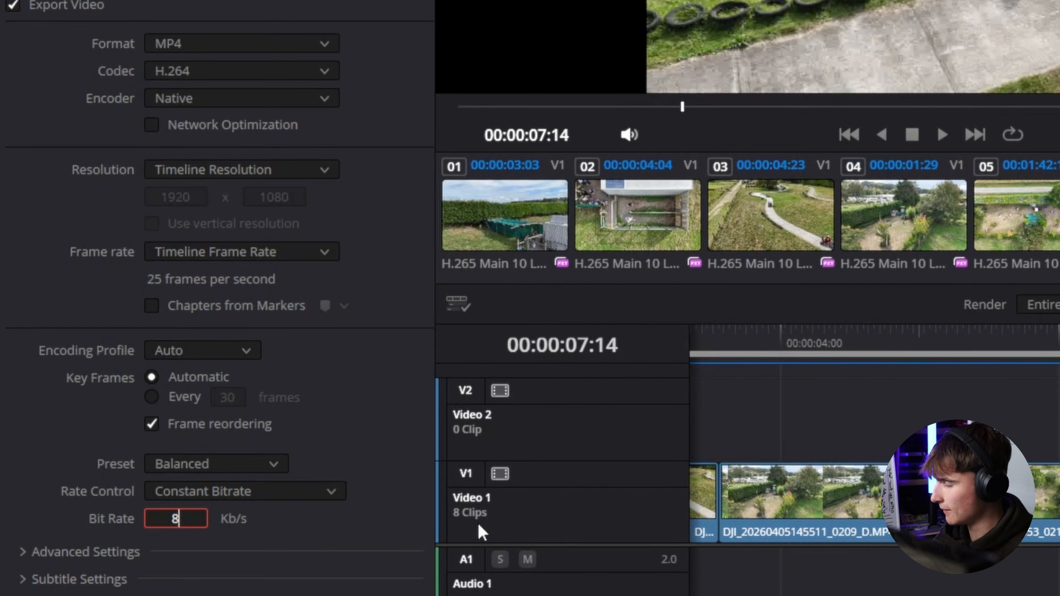
pyautogui.write('0000')
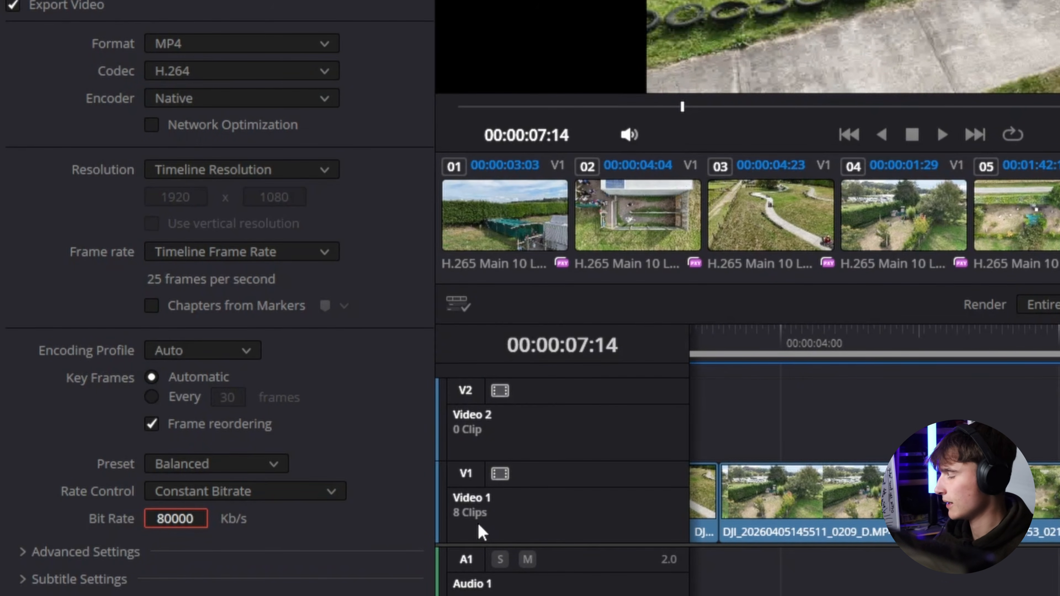
pyautogui.press('Return')
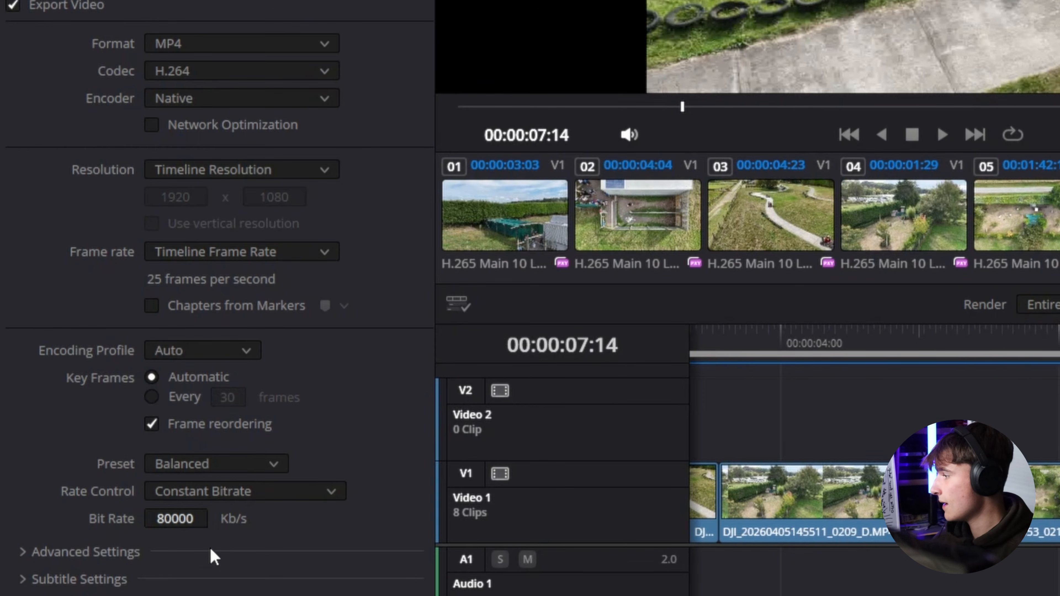
# Try a bit rate of 10000 Kb/s and settle on 5000 Kb/s for the export.
pyautogui.click(168, 522)
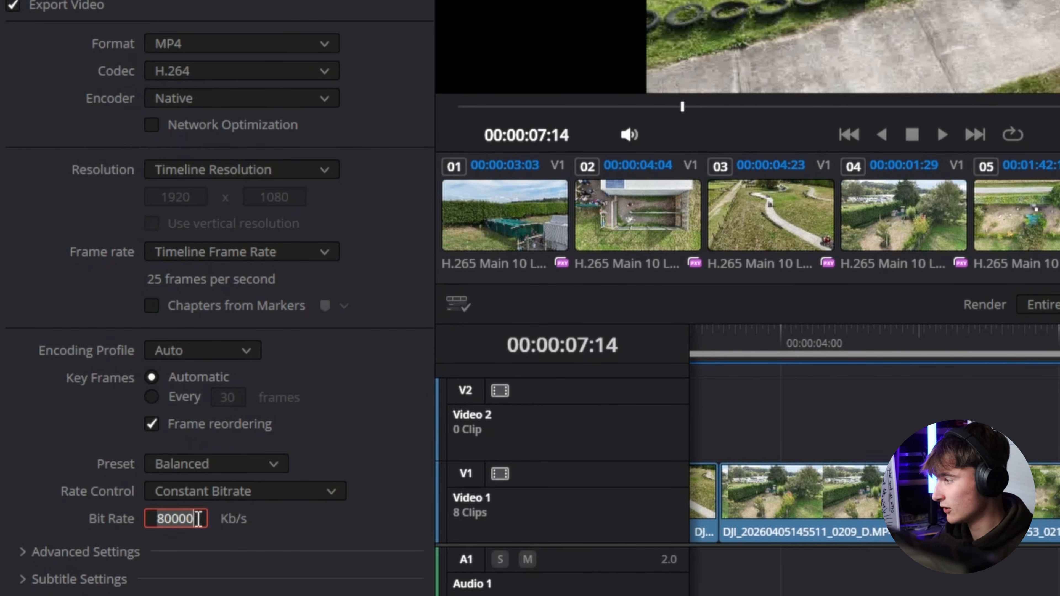
pyautogui.write('10000')
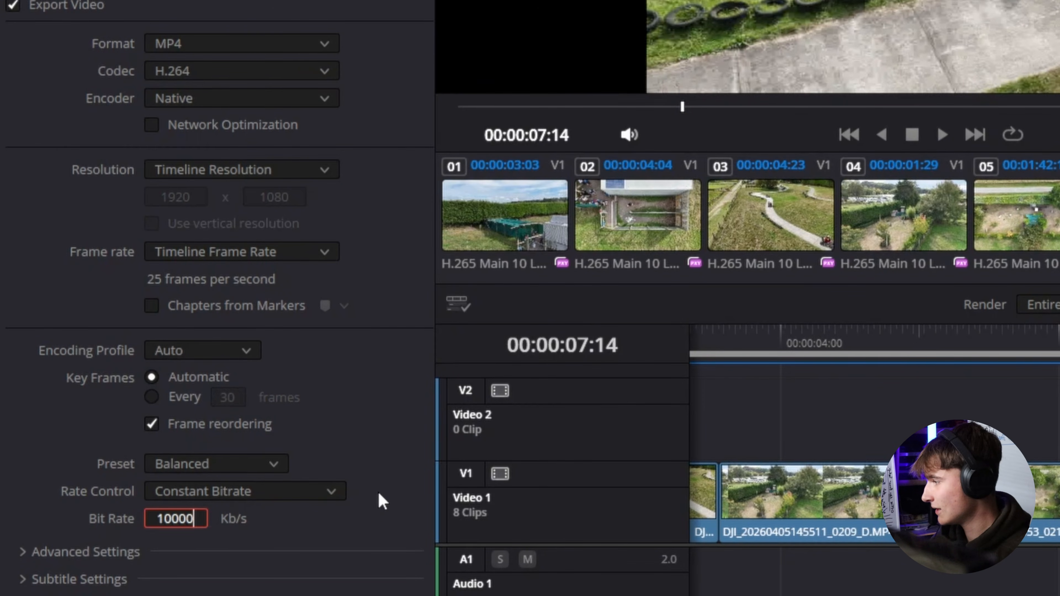
pyautogui.doubleClick(171, 513)
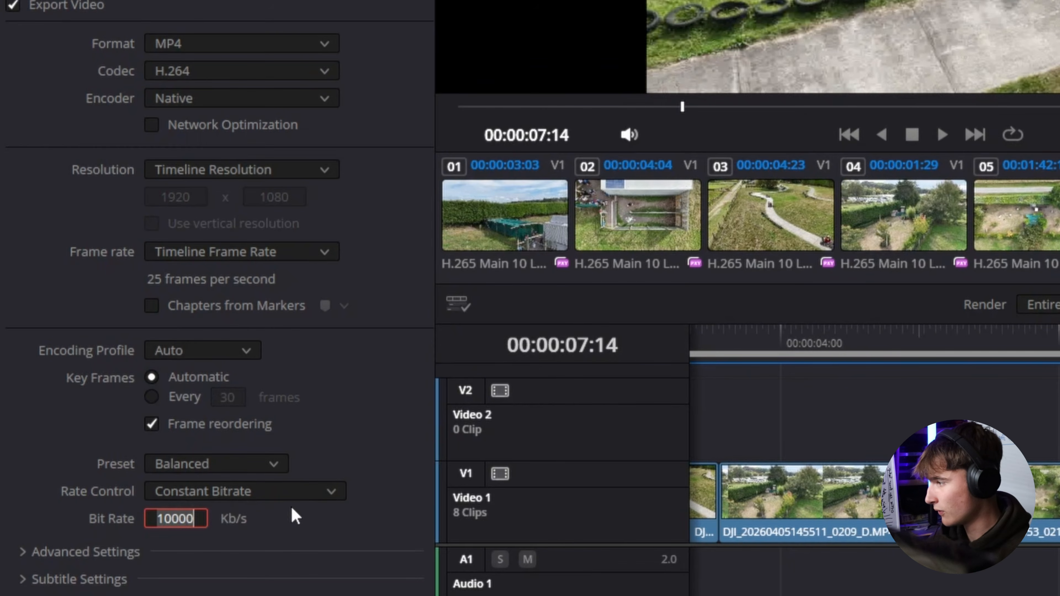
pyautogui.write('5000')
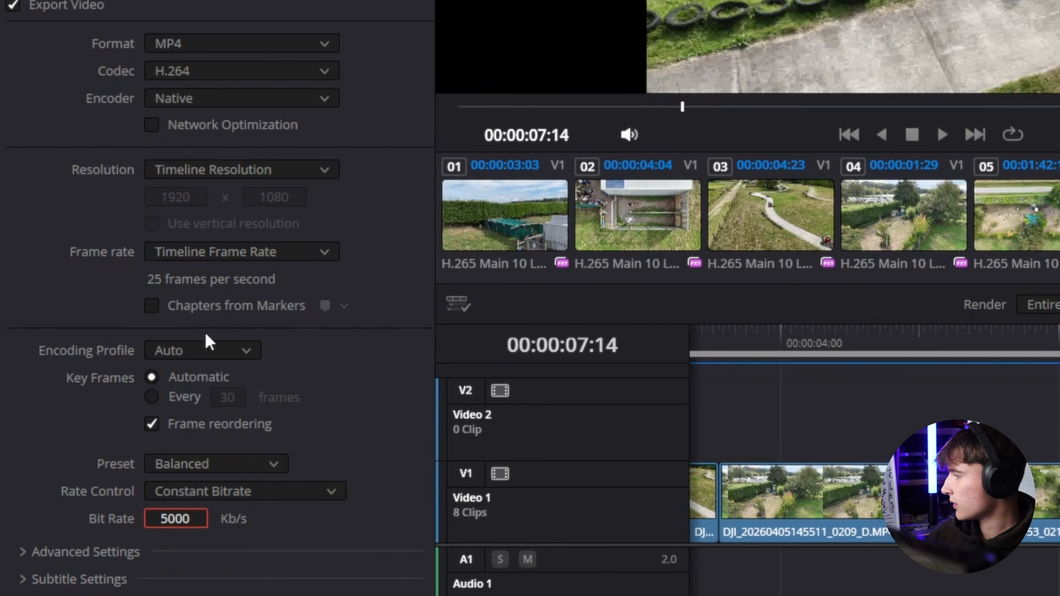
# Try enabling subtitle export in the subtitle settings, view its format options and turn it off again.
pyautogui.click(25, 580)
pyautogui.scroll(-2, 146, 480)
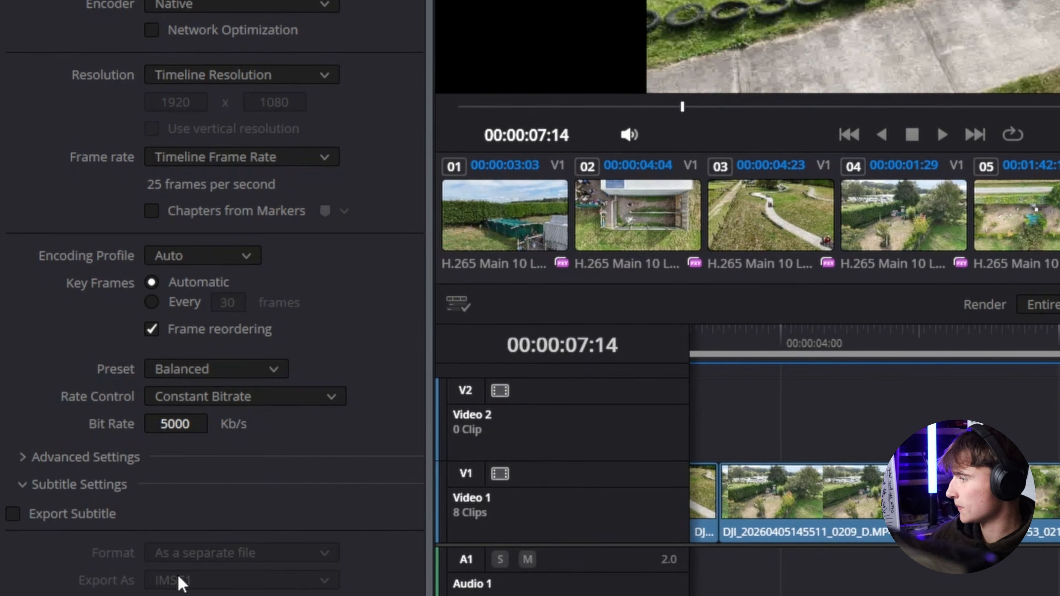
pyautogui.click(14, 515)
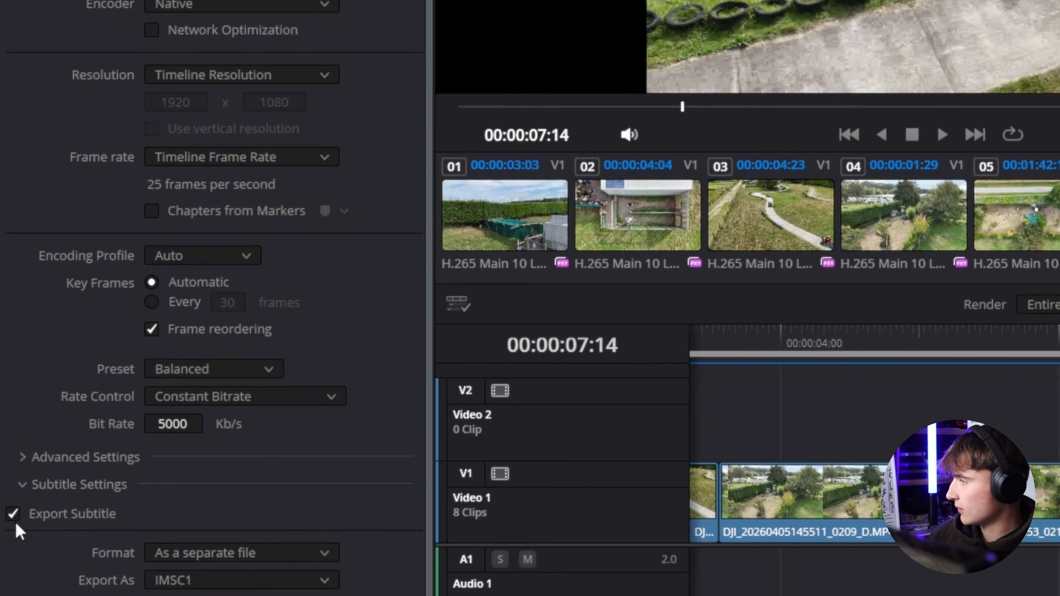
pyautogui.click(228, 555)
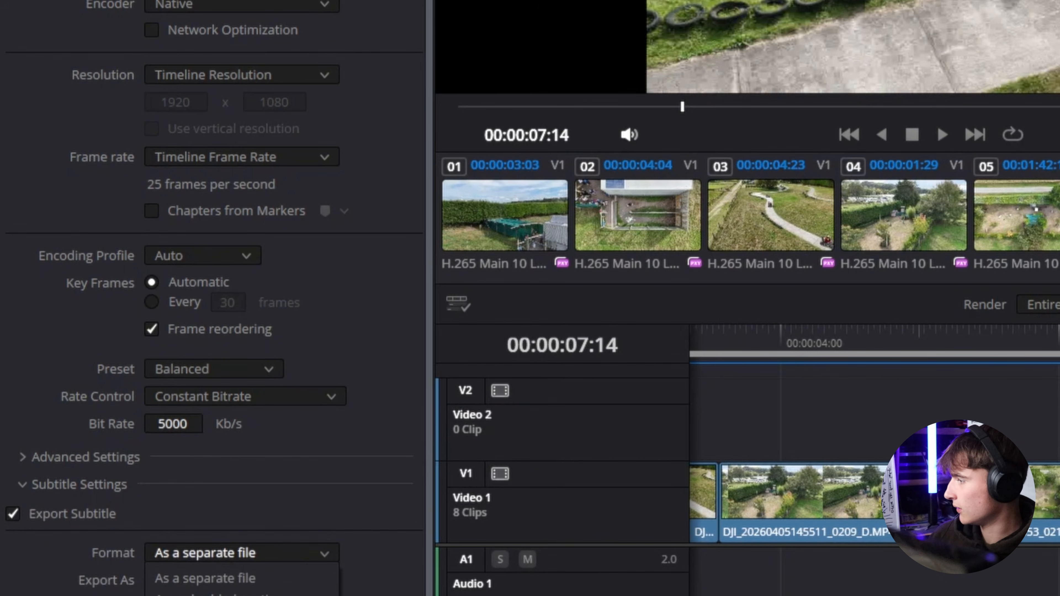
pyautogui.click(288, 503)
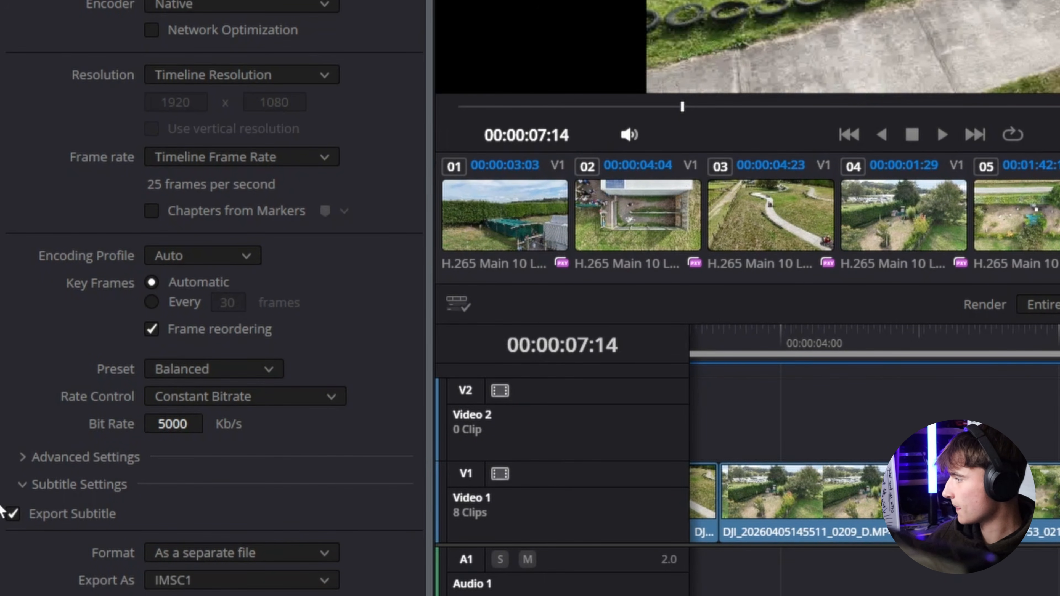
pyautogui.click(13, 515)
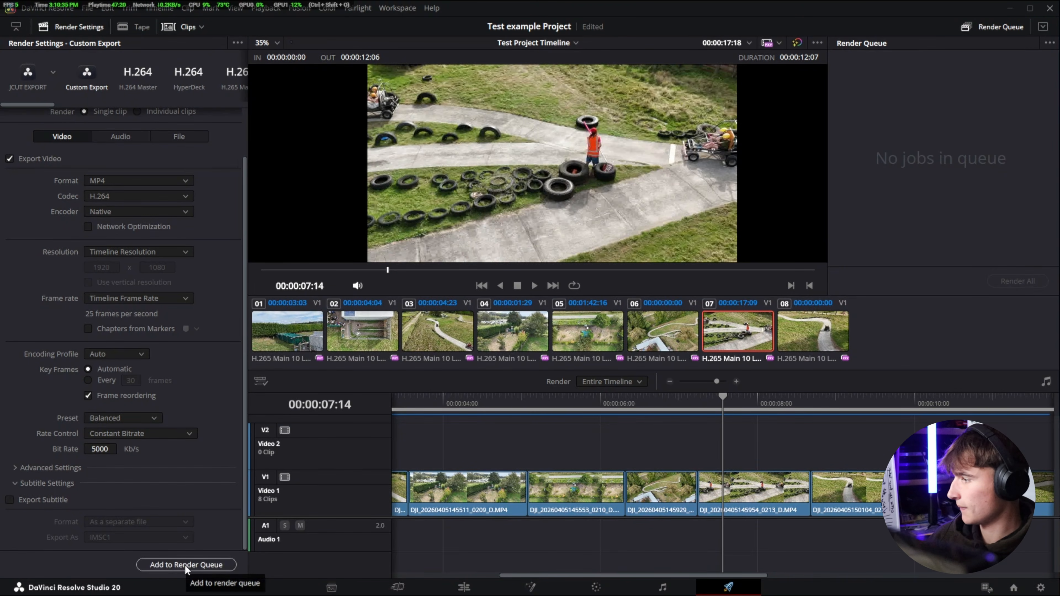
# Add two render jobs of the Test Project Timeline to the render queue, both with the file name Test Export.
pyautogui.click(185, 566)
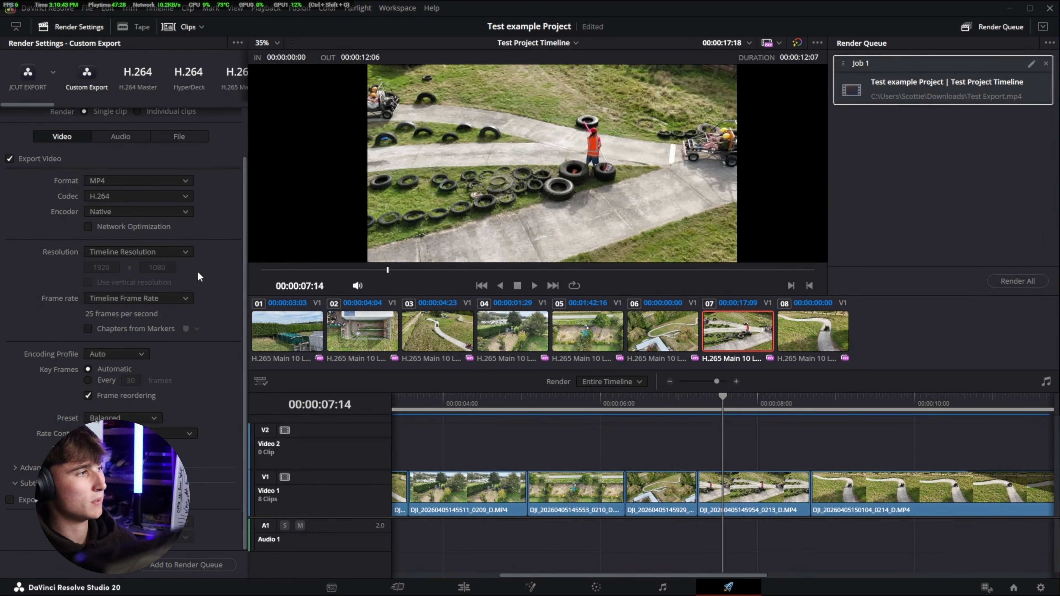
pyautogui.scroll(3, 104, 159)
pyautogui.click(79, 119)
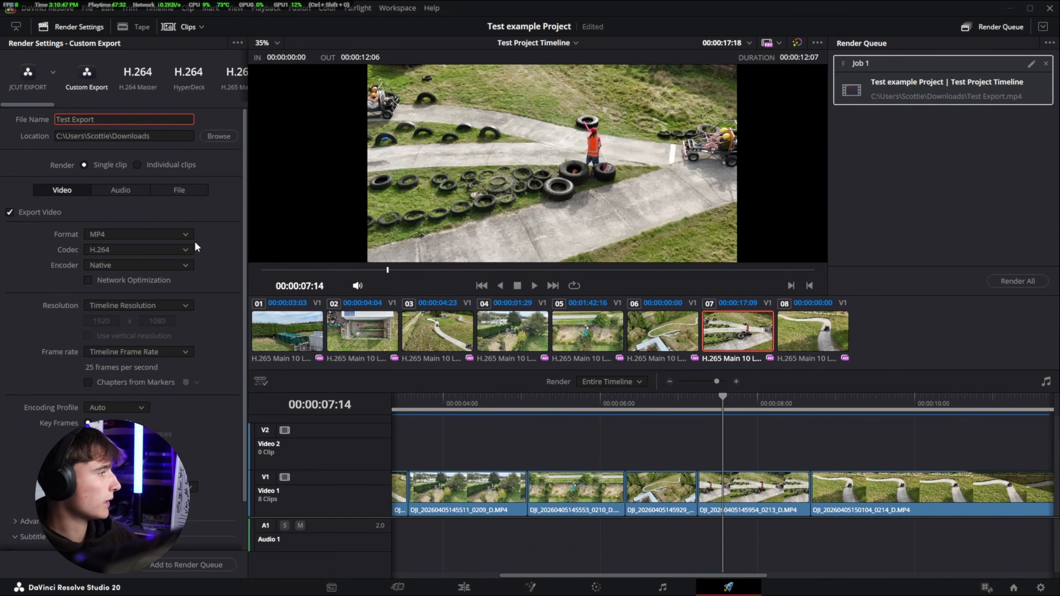
pyautogui.scroll(-2, 79, 119)
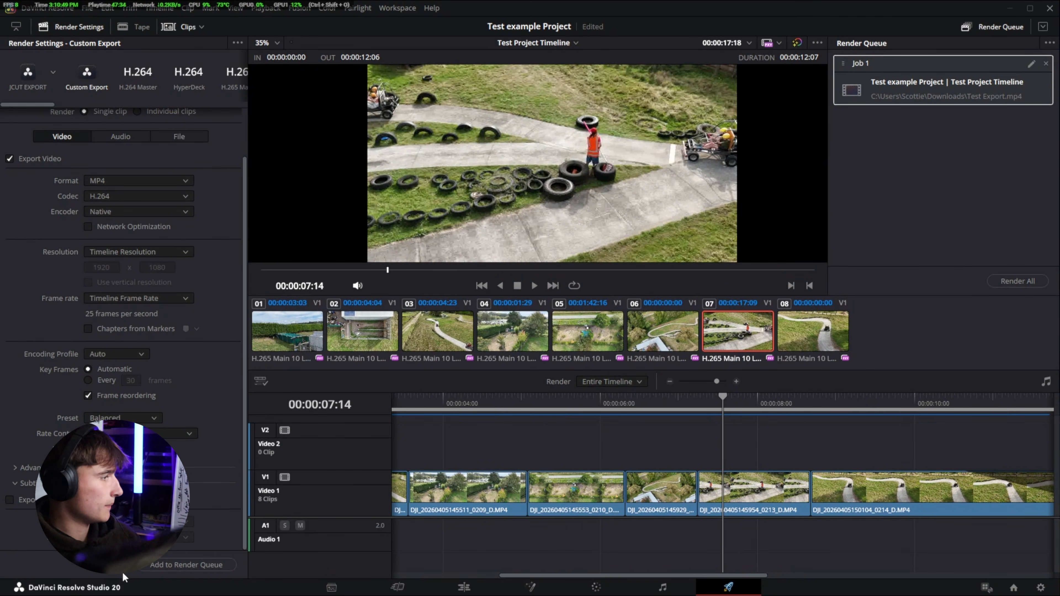
pyautogui.click(177, 566)
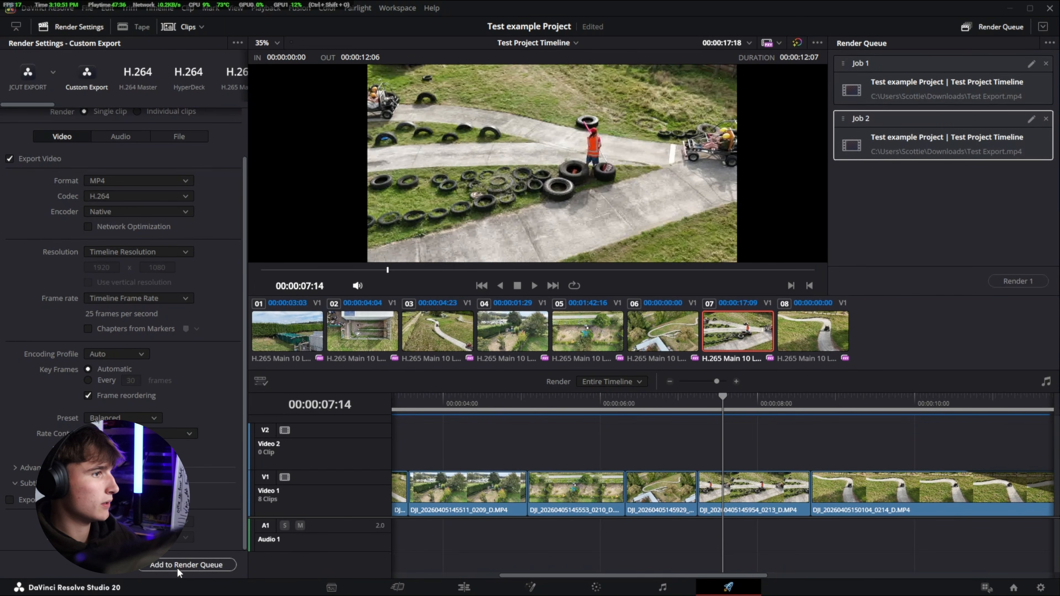
# Change the export file name to Test Export 3.
pyautogui.scroll(2, 127, 413)
pyautogui.click(133, 119)
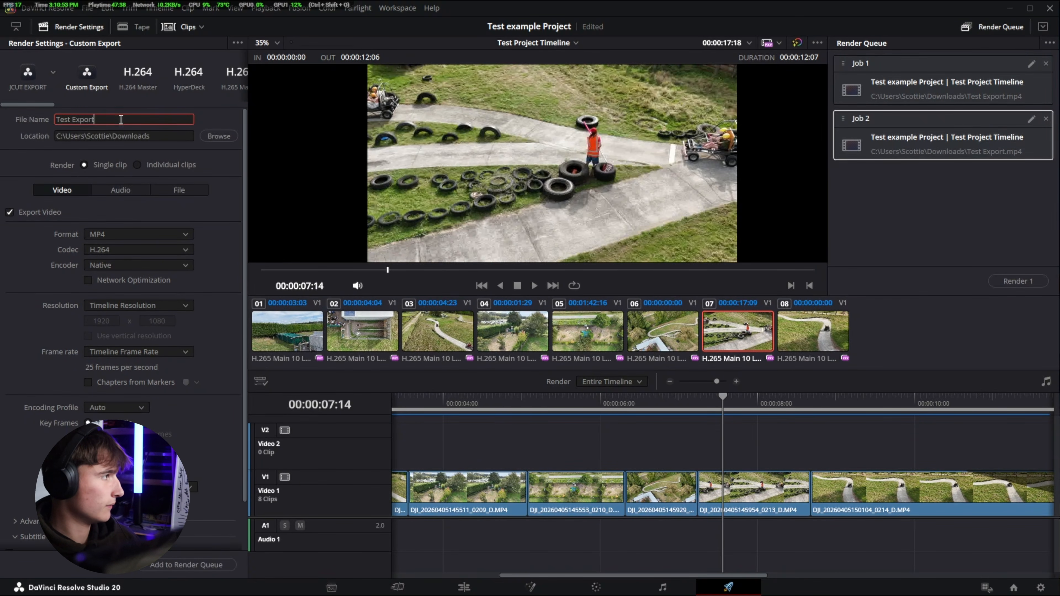
pyautogui.write('3')
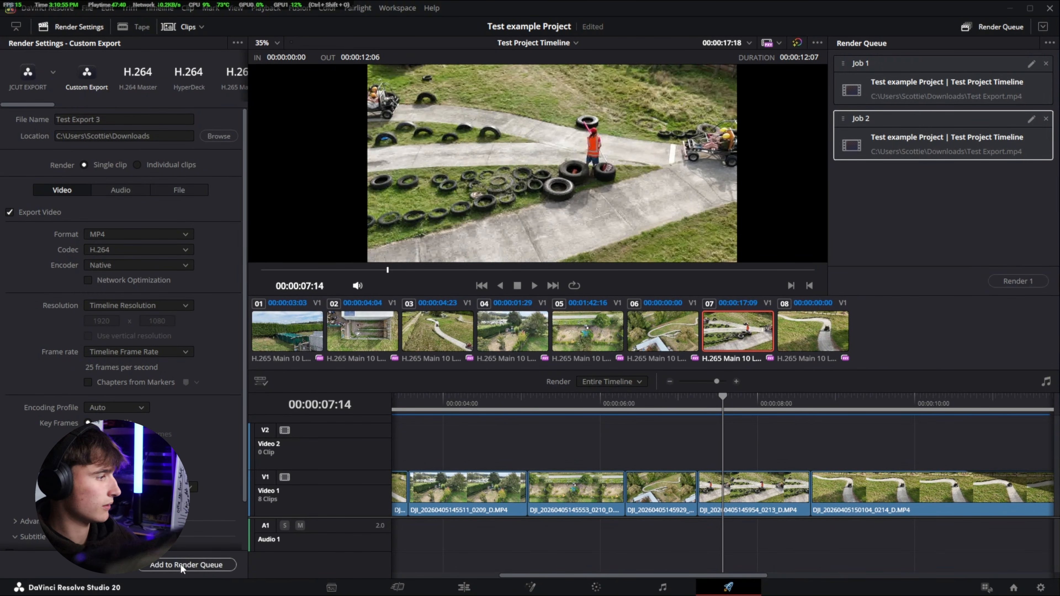
# Add a render job named Test Export 3 to the render queue and try selecting all three queued jobs together.
pyautogui.click(181, 564)
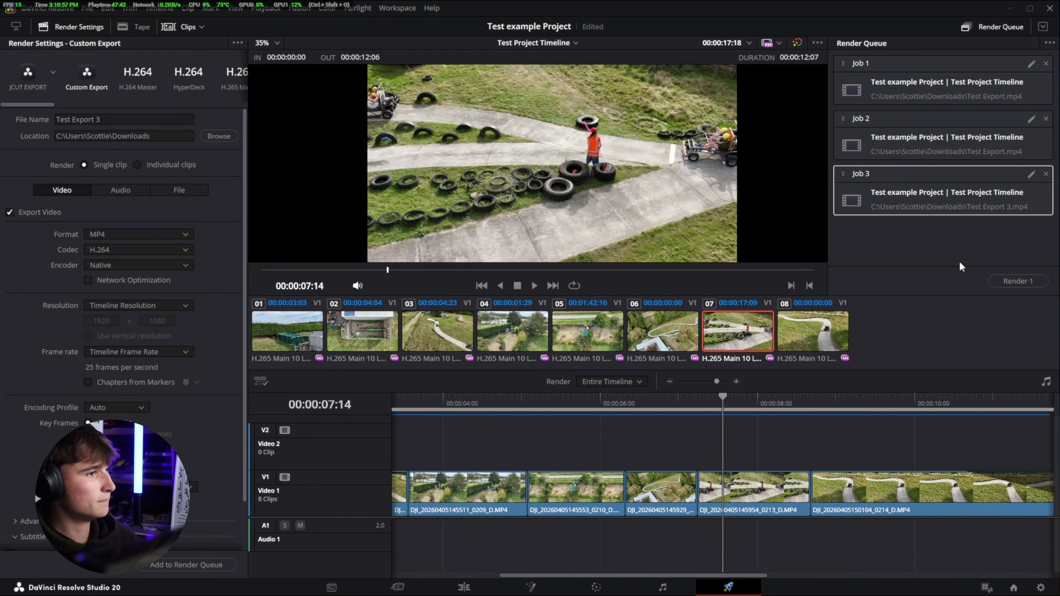
pyautogui.moveTo(956, 248); pyautogui.dragTo(908, 73)
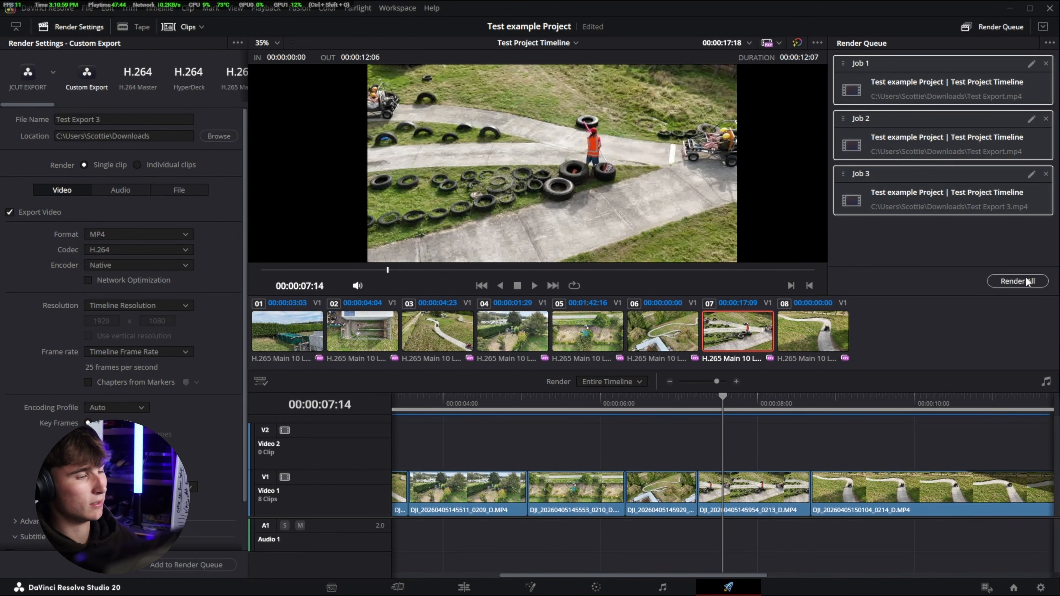
pyautogui.click(976, 231)
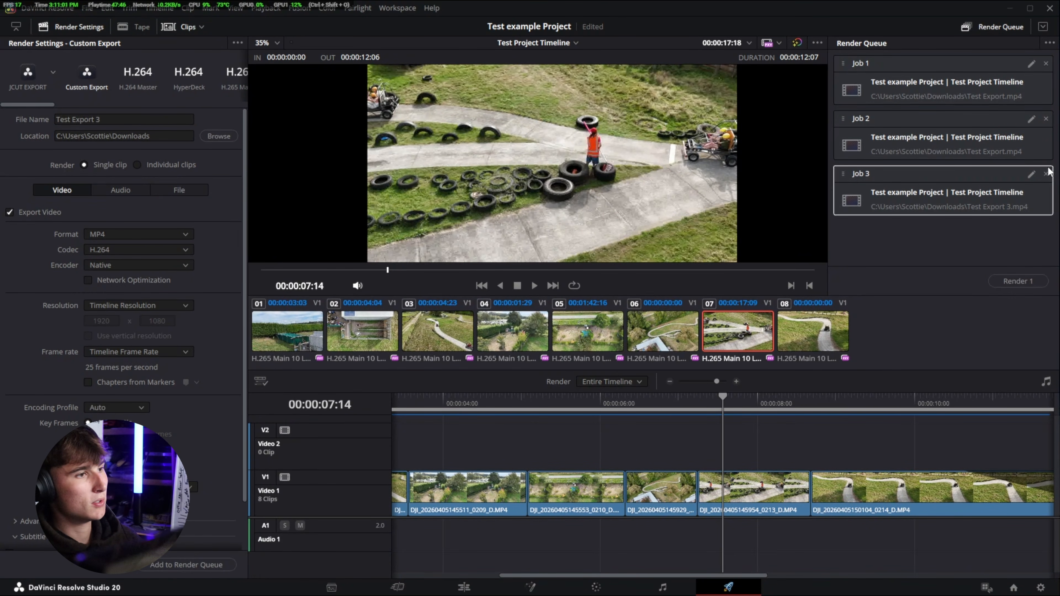
# Remove Job 3 and Job 2 from the render queue, keeping only Job 1.
pyautogui.click(1046, 174)
pyautogui.click(1046, 118)
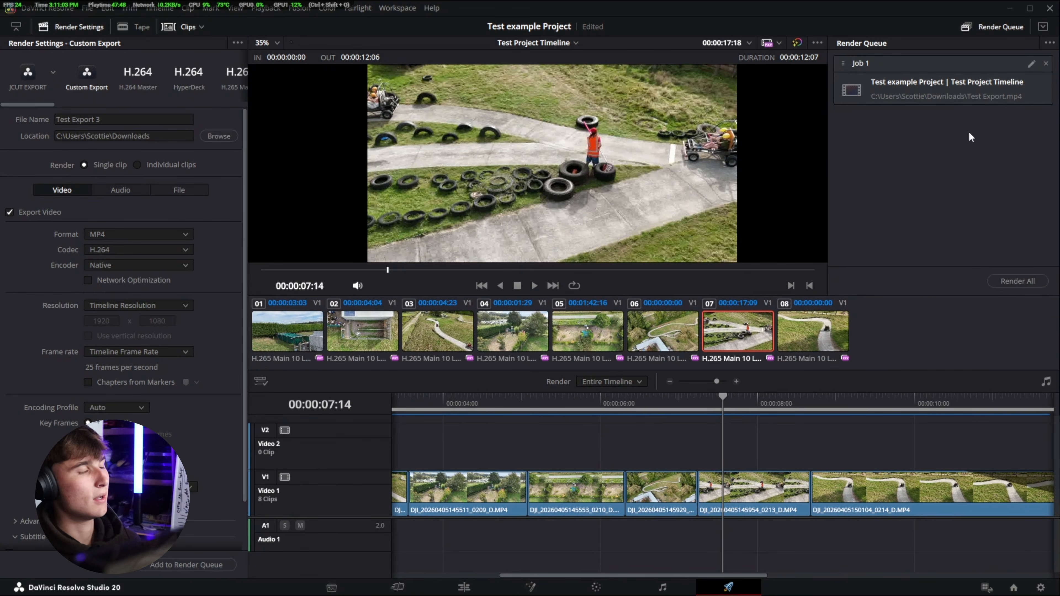
pyautogui.click(910, 86)
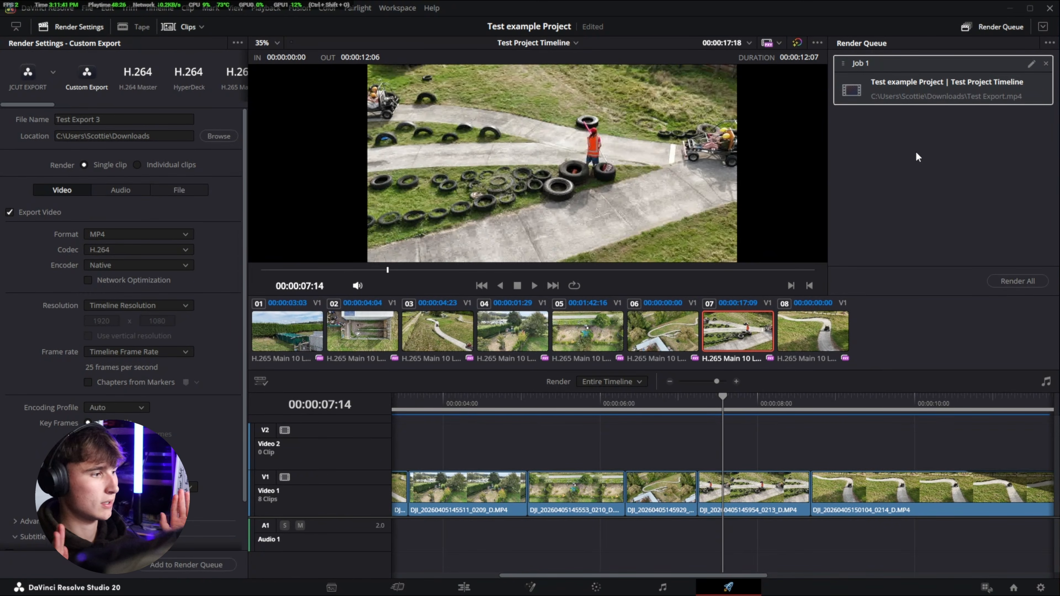
pyautogui.click(940, 154)
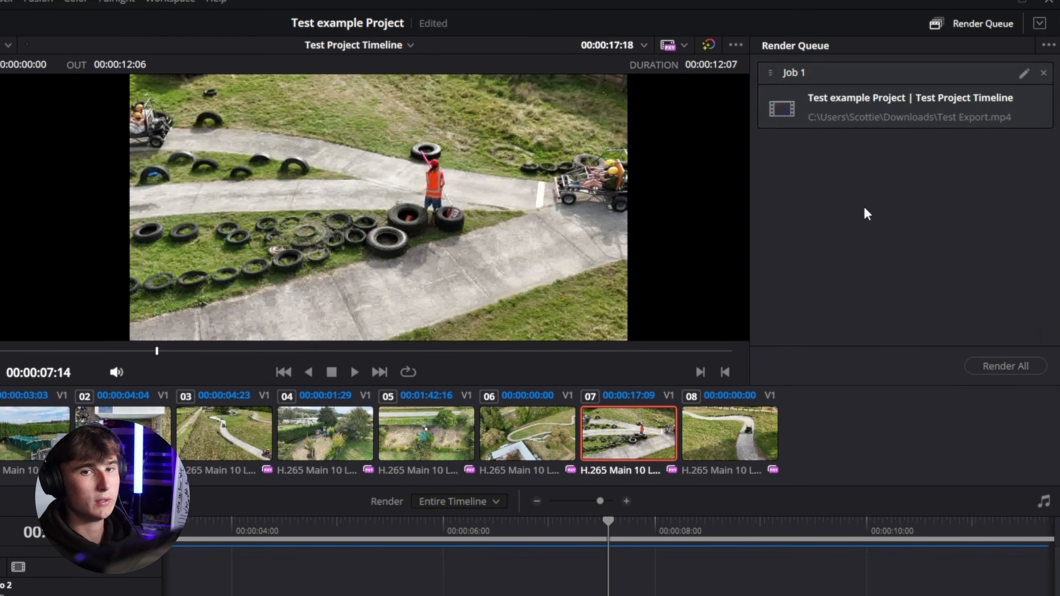
# Select the remaining Test Export job in the render queue and render it.
pyautogui.moveTo(972, 293); pyautogui.dragTo(858, 92)
pyautogui.moveTo(945, 274); pyautogui.dragTo(915, 97)
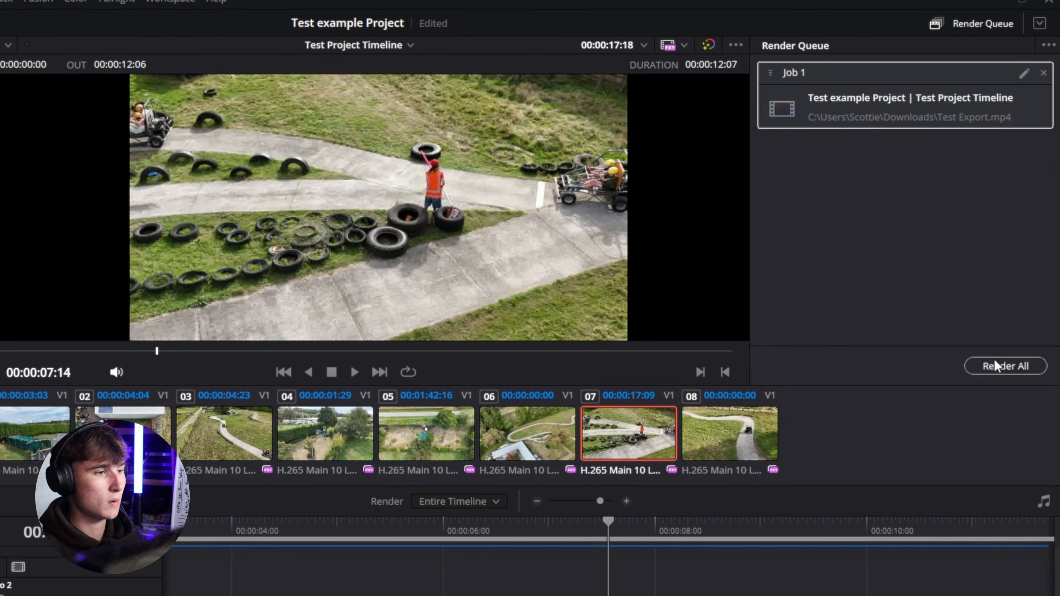
pyautogui.click(1006, 368)
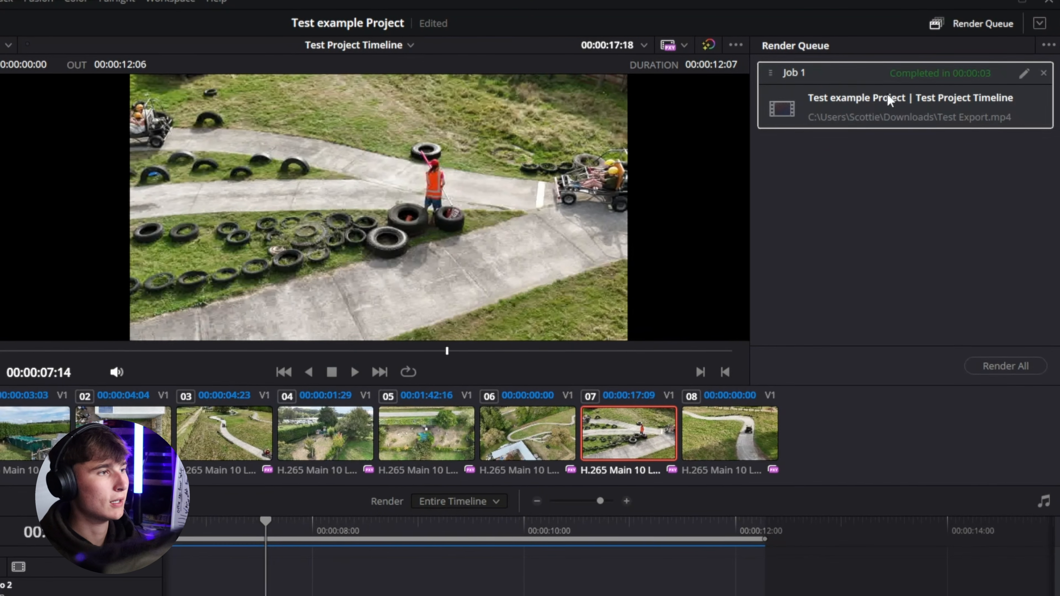
# Open the file location of the rendered Test Export job and reposition the Downloads window over the project.
pyautogui.rightClick(914, 87)
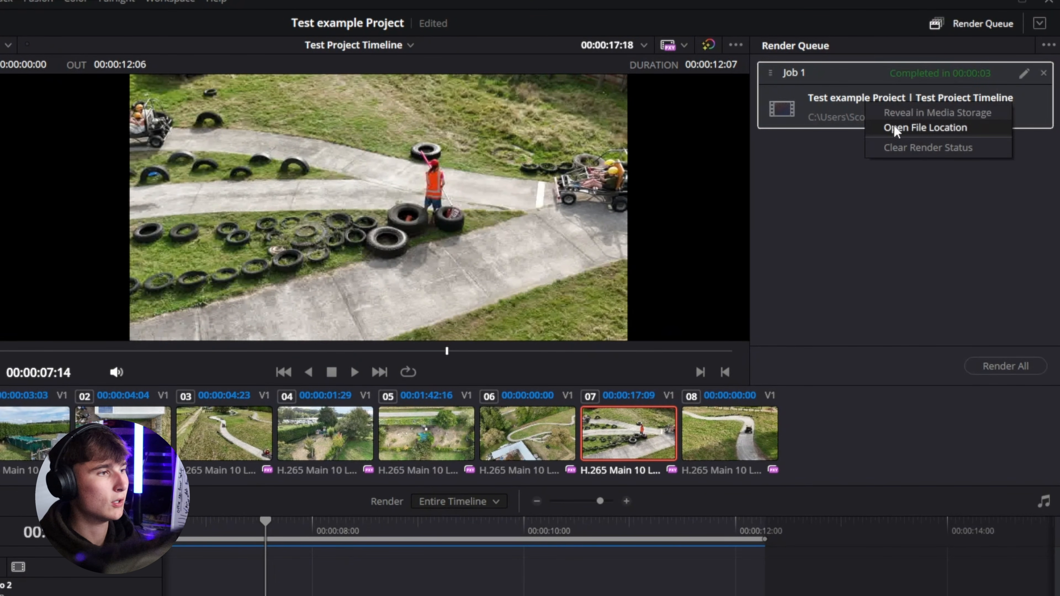
pyautogui.click(915, 127)
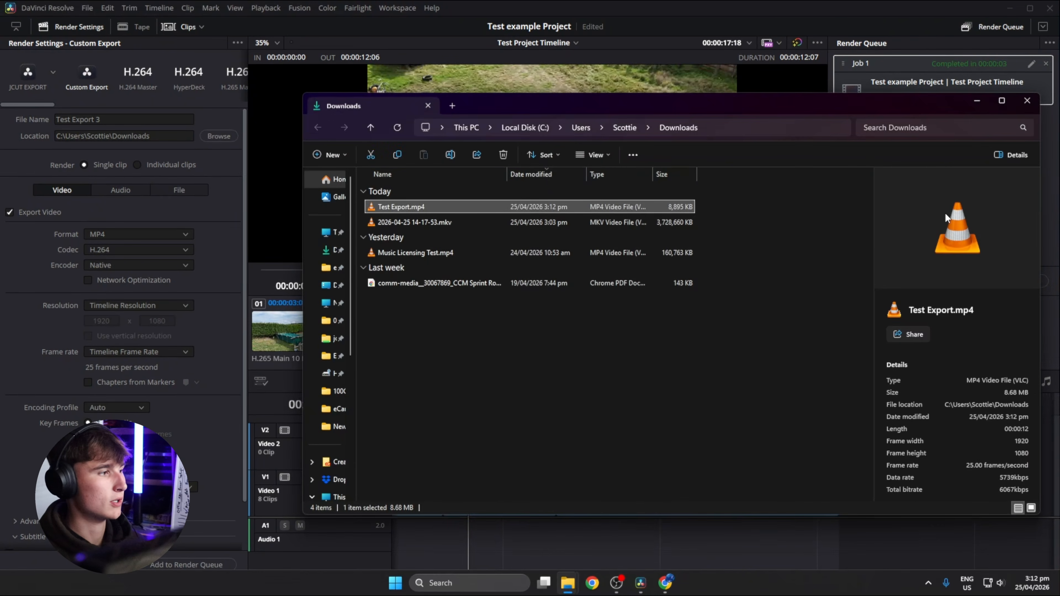
pyautogui.moveTo(626, 108); pyautogui.dragTo(469, 112)
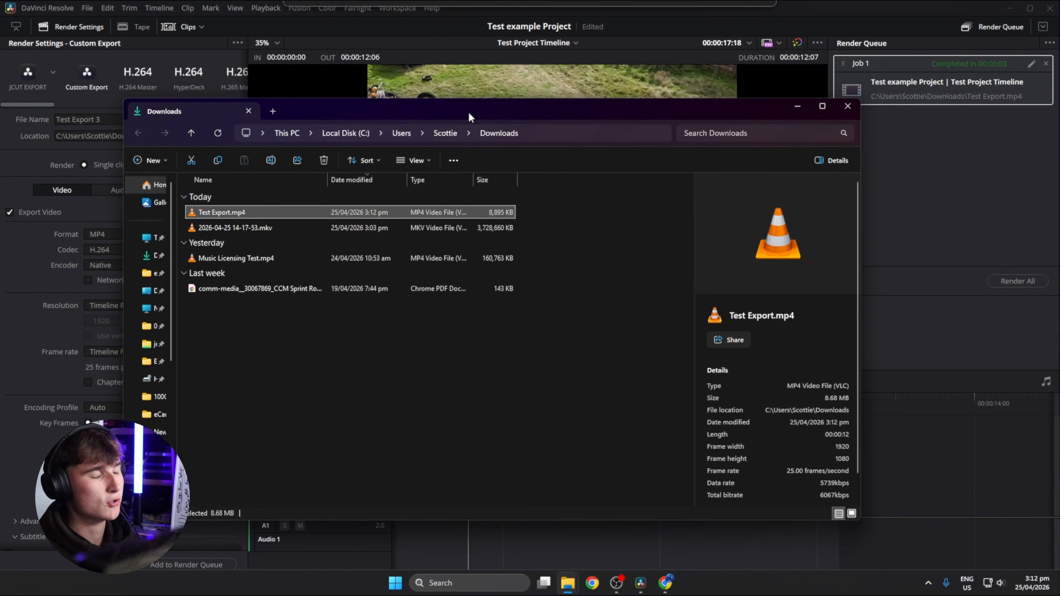
# Play the exported Test Export.mp4 and Test Export 3.mp4 in VLC to check them, closing the player to return to the Downloads folder.
pyautogui.doubleClick(193, 214)
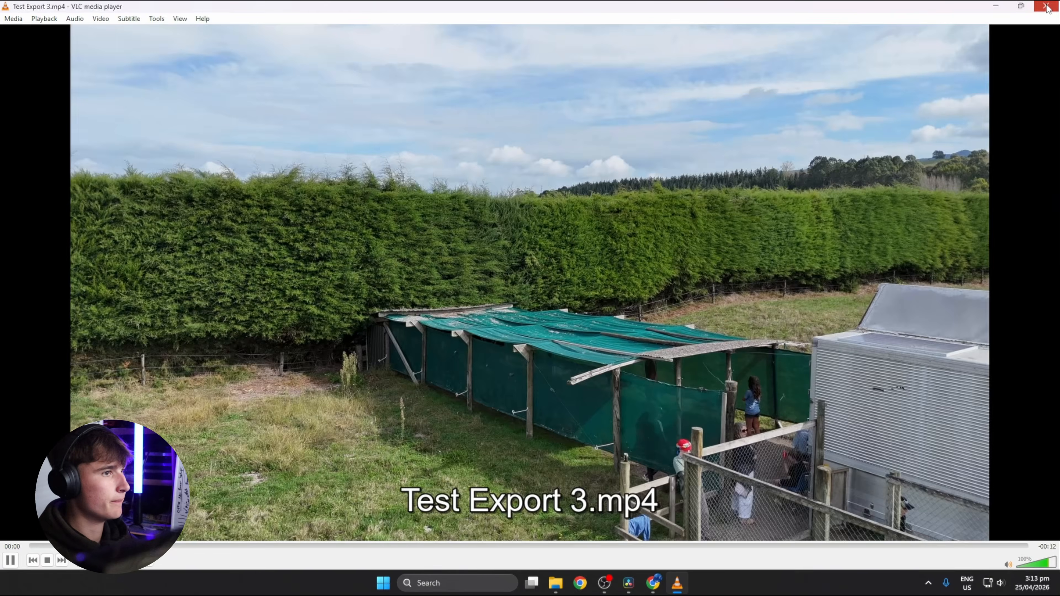
pyautogui.click(1045, 6)
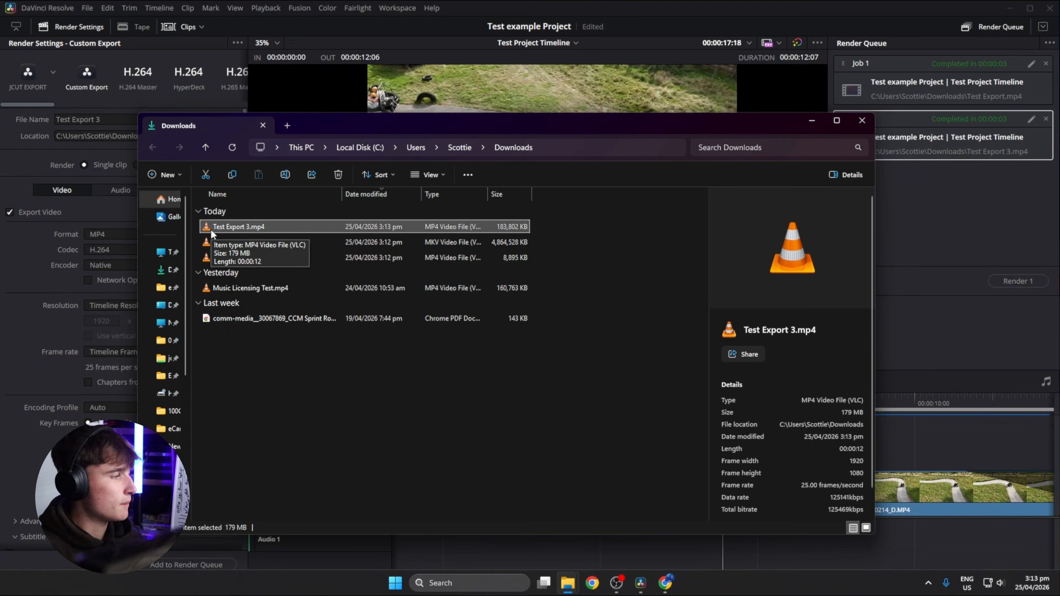
pyautogui.click(365, 425)
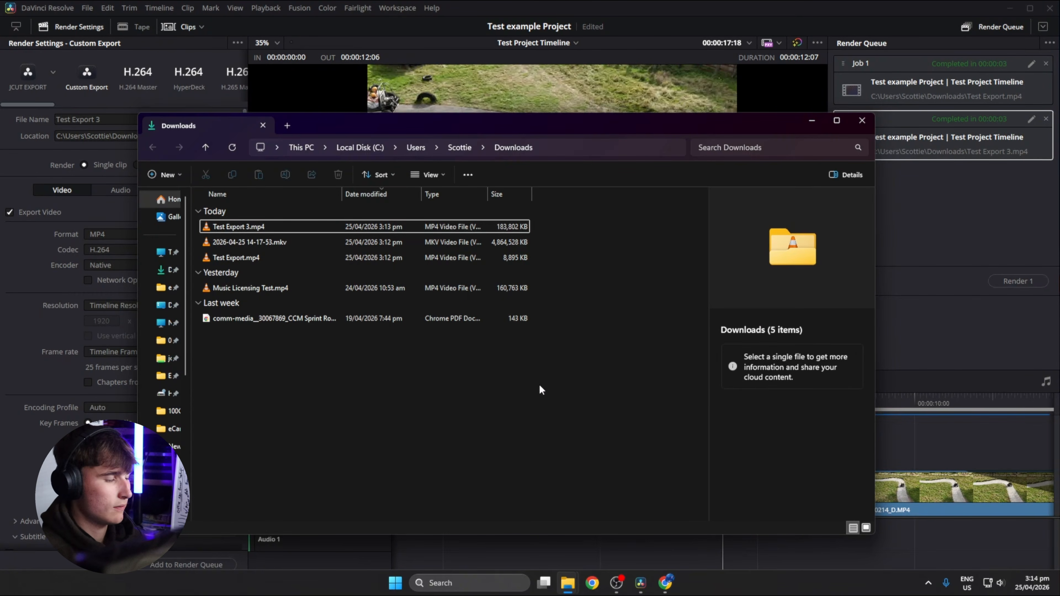
pyautogui.doubleClick(217, 229)
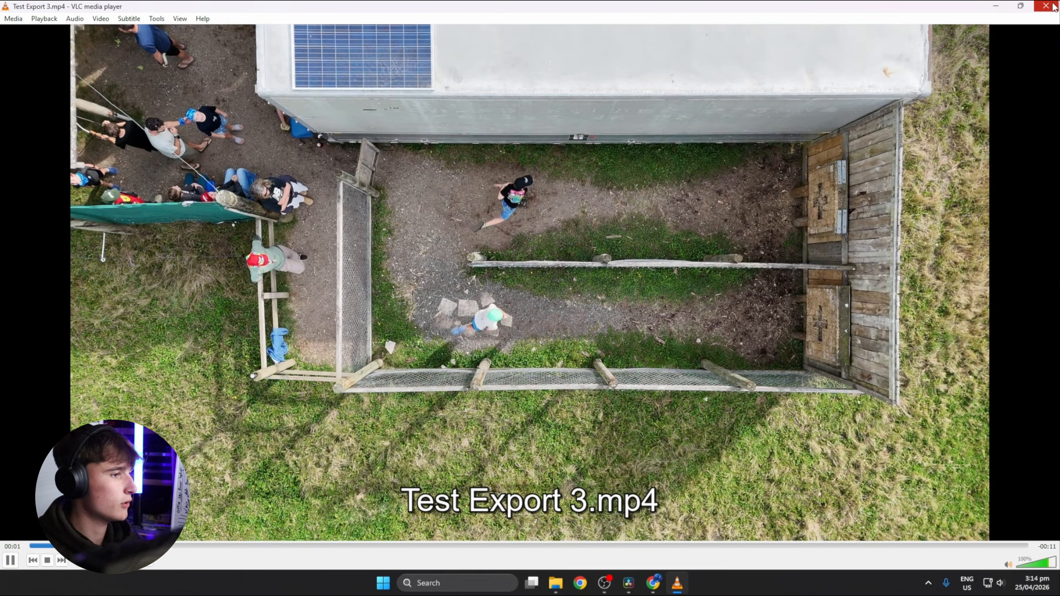
pyautogui.click(1050, 5)
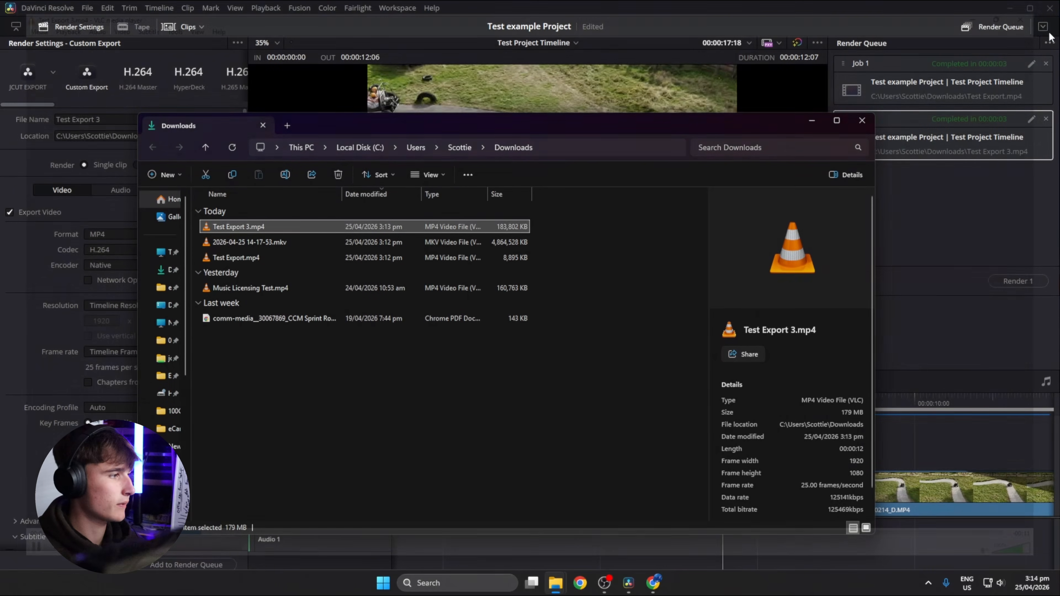
pyautogui.click(426, 397)
pyautogui.moveTo(558, 123)
pyautogui.mouseDown()
pyautogui.moveTo(685, 89)
pyautogui.moveTo(604, 93)
pyautogui.moveTo(593, 118)
pyautogui.moveTo(608, 58)
pyautogui.moveTo(559, 108)
pyautogui.mouseUp()
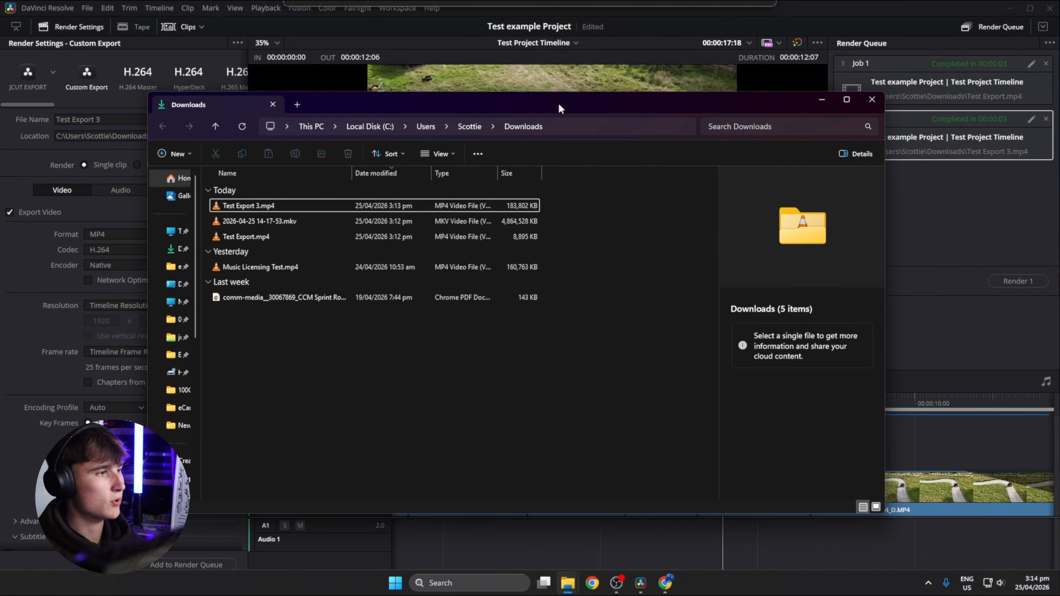